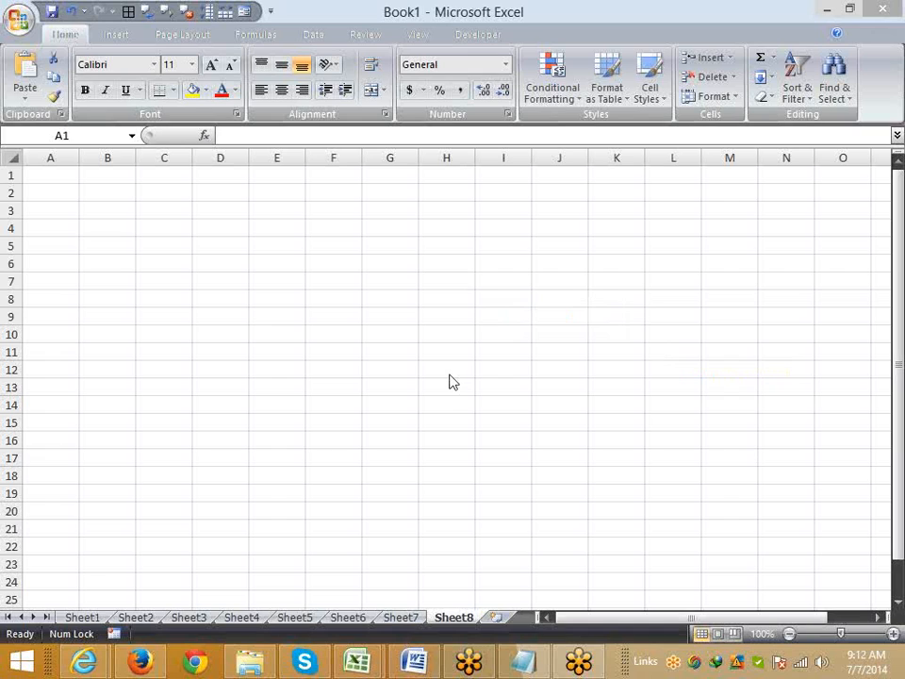
# Enter the date 7/7/2014 in cell A1.
pyautogui.click(47, 174)
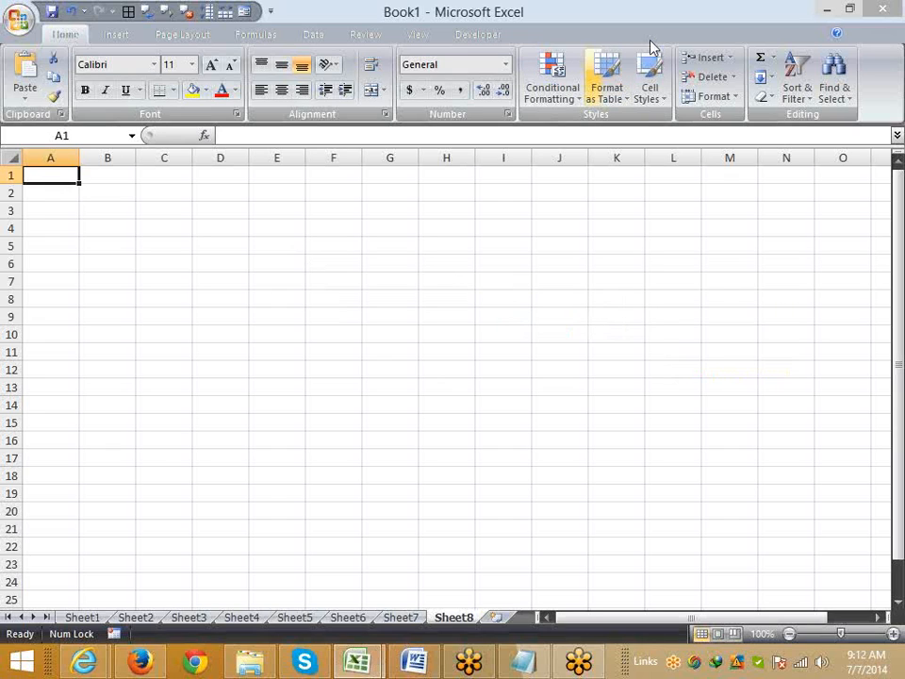
pyautogui.doubleClick(54, 176)
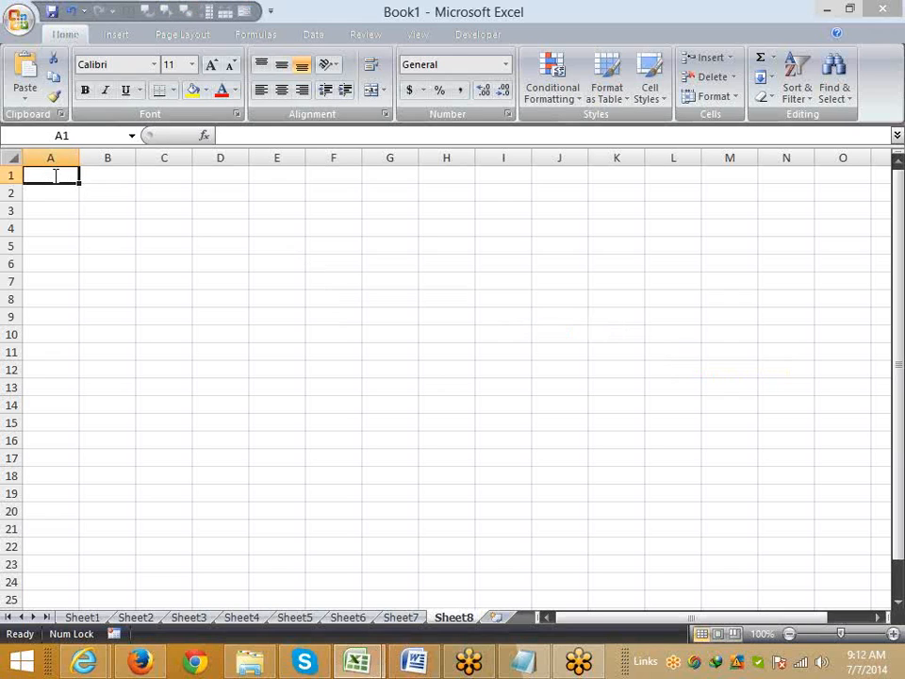
pyautogui.write('7/')
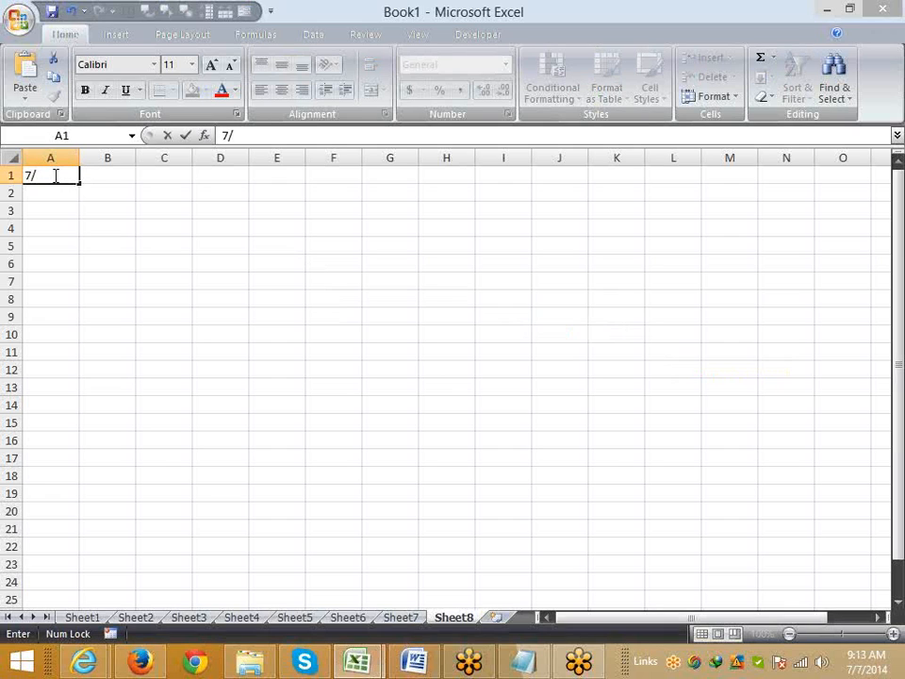
pyautogui.write('7/2014')
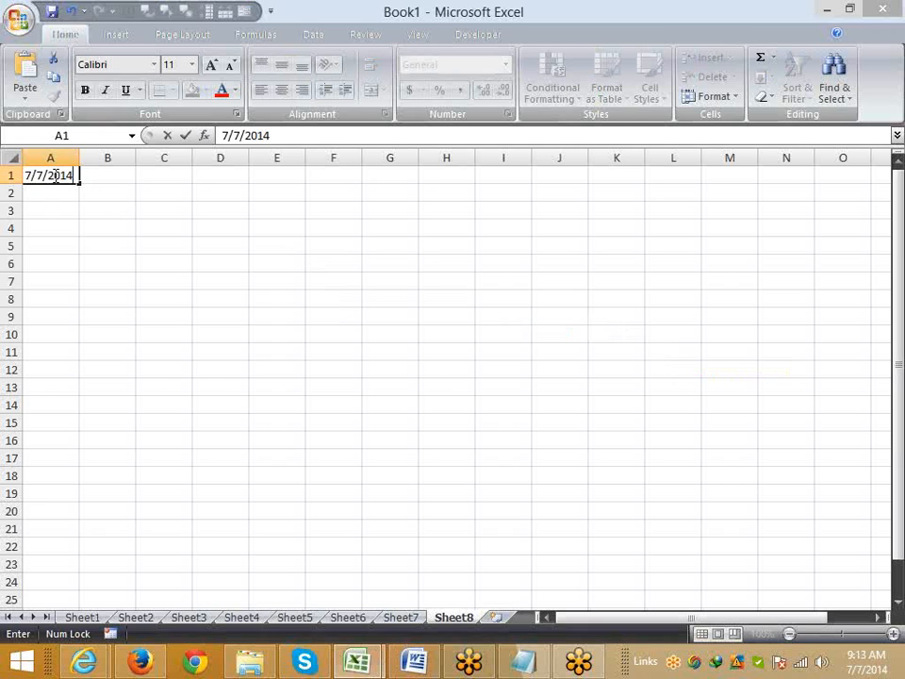
pyautogui.press('Return')
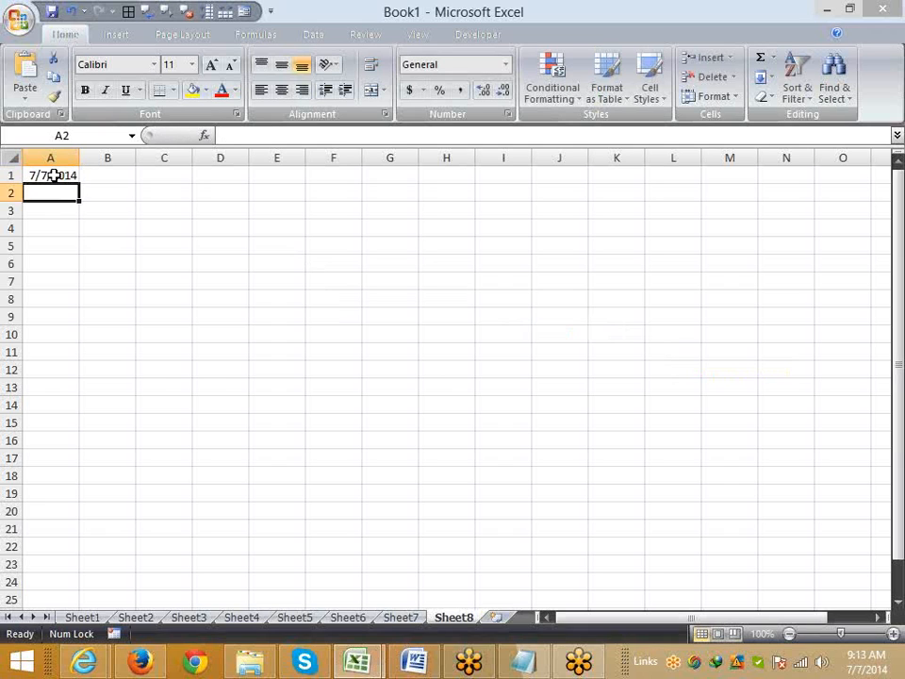
# Shorten the date in cell A1 to 7/7 by removing the year, and reselect the cell.
pyautogui.click(54, 175)
pyautogui.press('F2')
pyautogui.press('BackSpace')
pyautogui.press('BackSpace')
pyautogui.press('BackSpace')
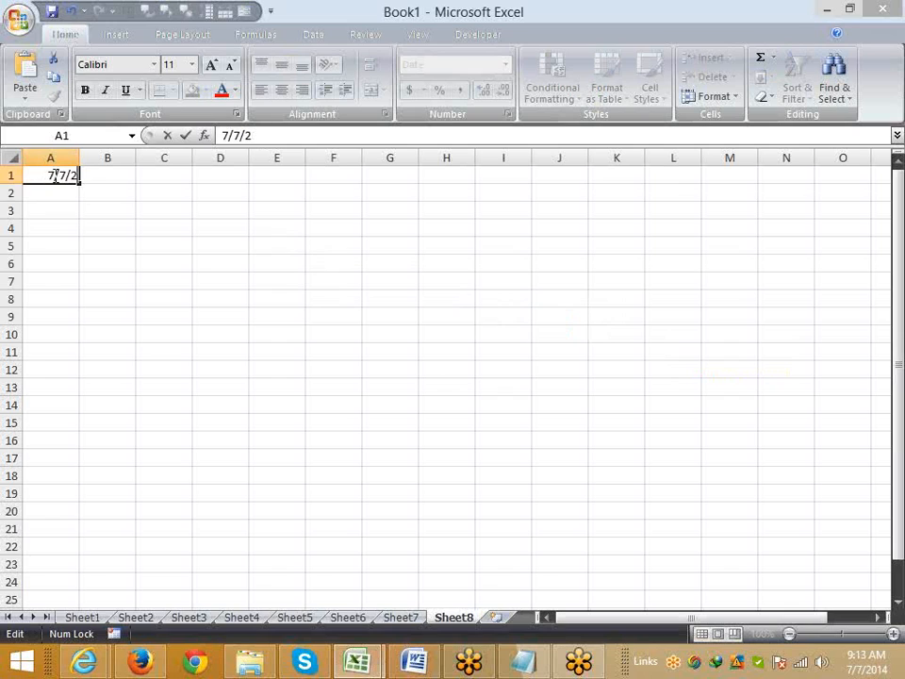
pyautogui.press('BackSpace')
pyautogui.press('BackSpace')
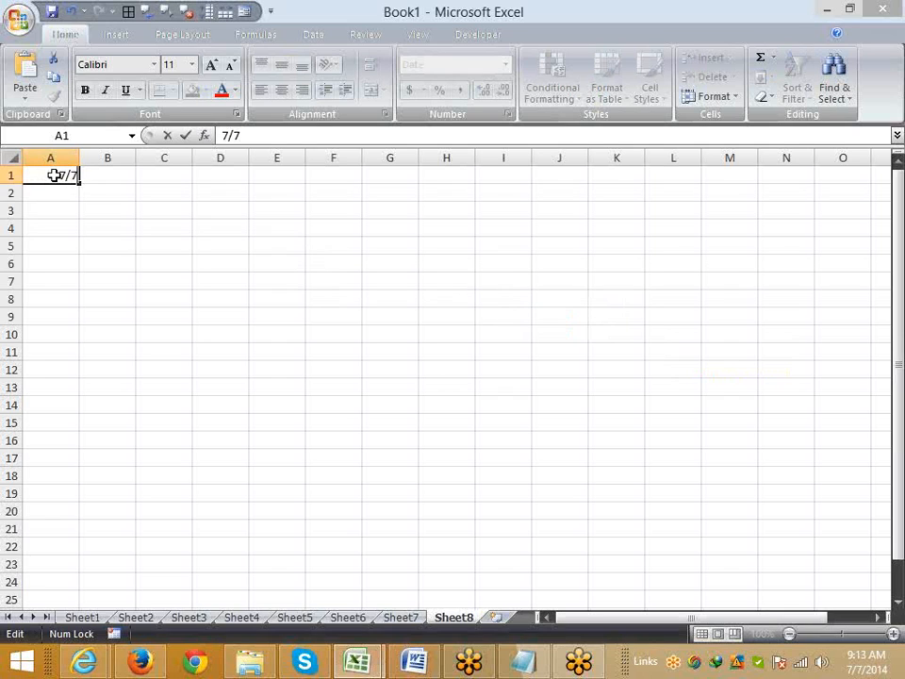
pyautogui.press('Return')
pyautogui.click(53, 175)
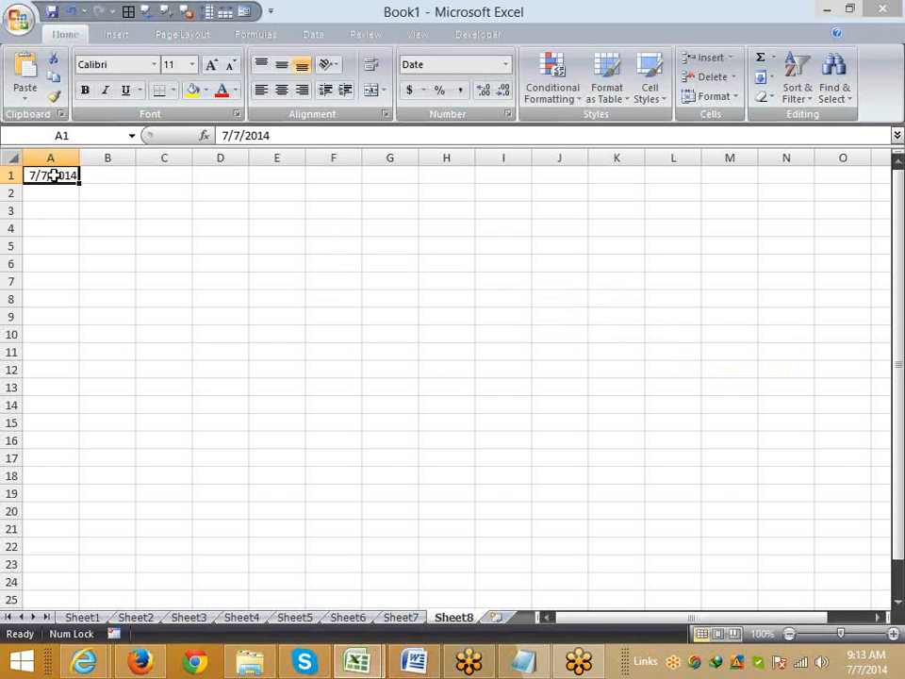
# Enter the date 7-jul-2014 in cell A3 and reselect the cell.
pyautogui.press('Down')
pyautogui.press('Down')
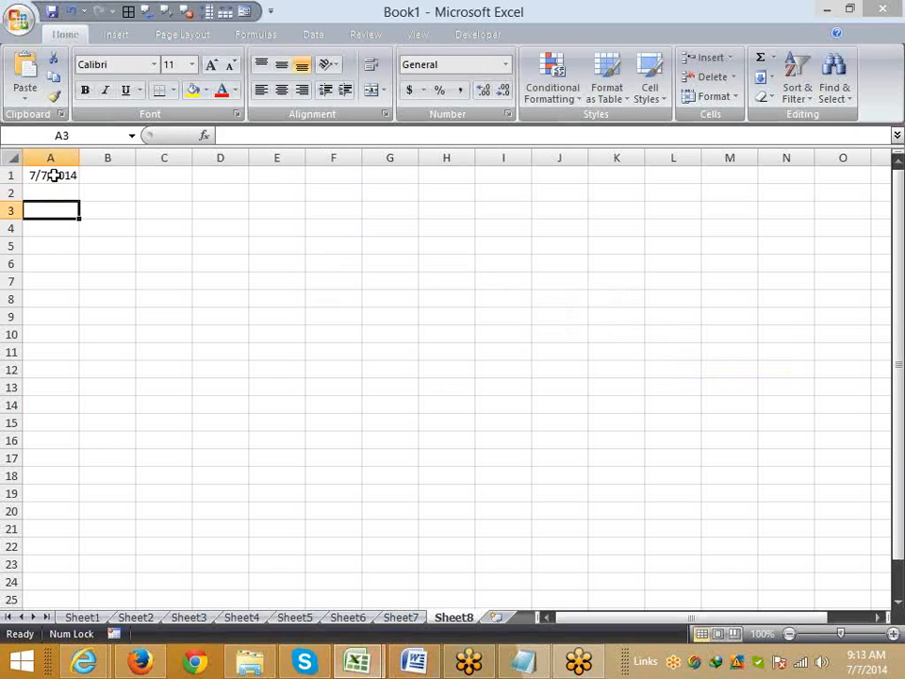
pyautogui.write('7-')
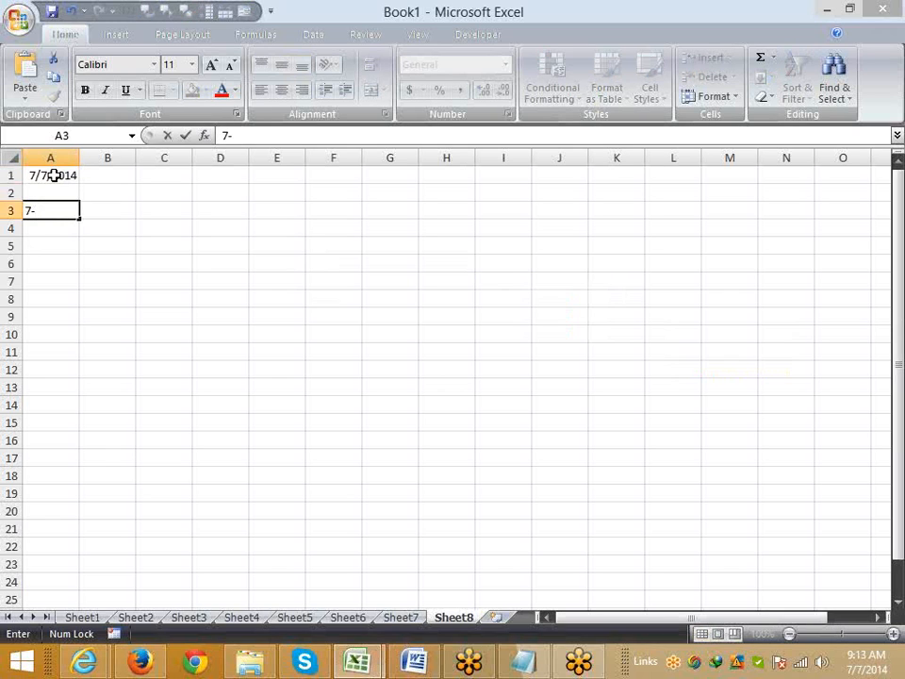
pyautogui.write('jul-2014')
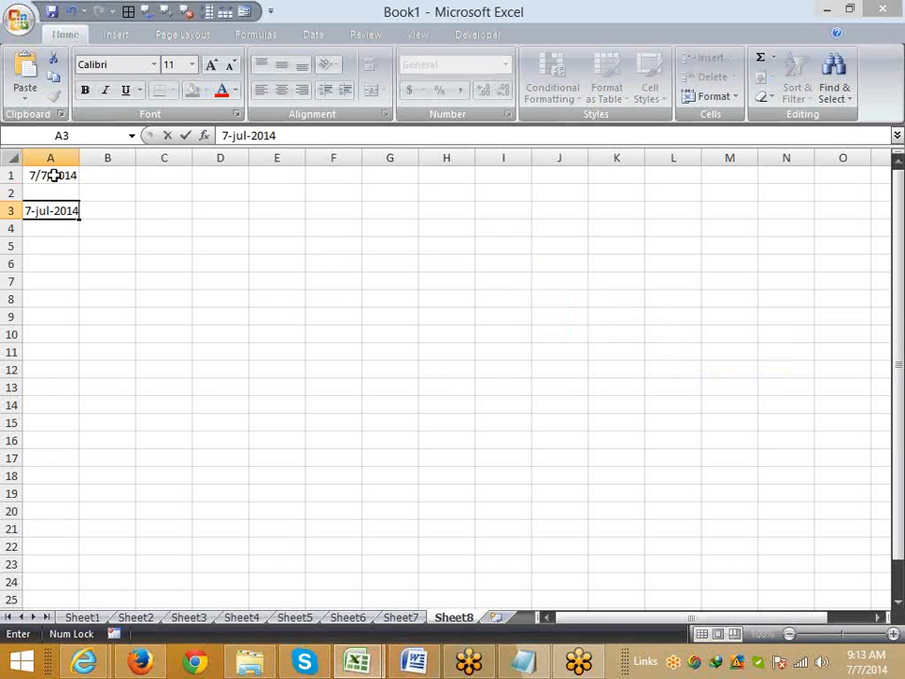
pyautogui.press('Return')
pyautogui.press('Up')
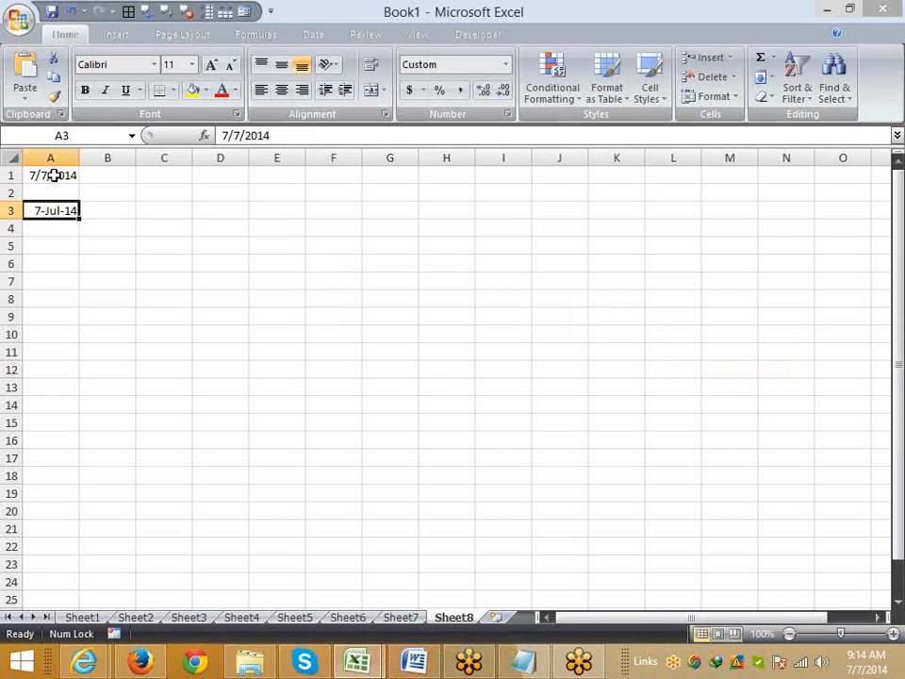
# Replace the date in cell A3 with 7/10 and reselect the cell.
pyautogui.write('10')
pyautogui.press('Escape')
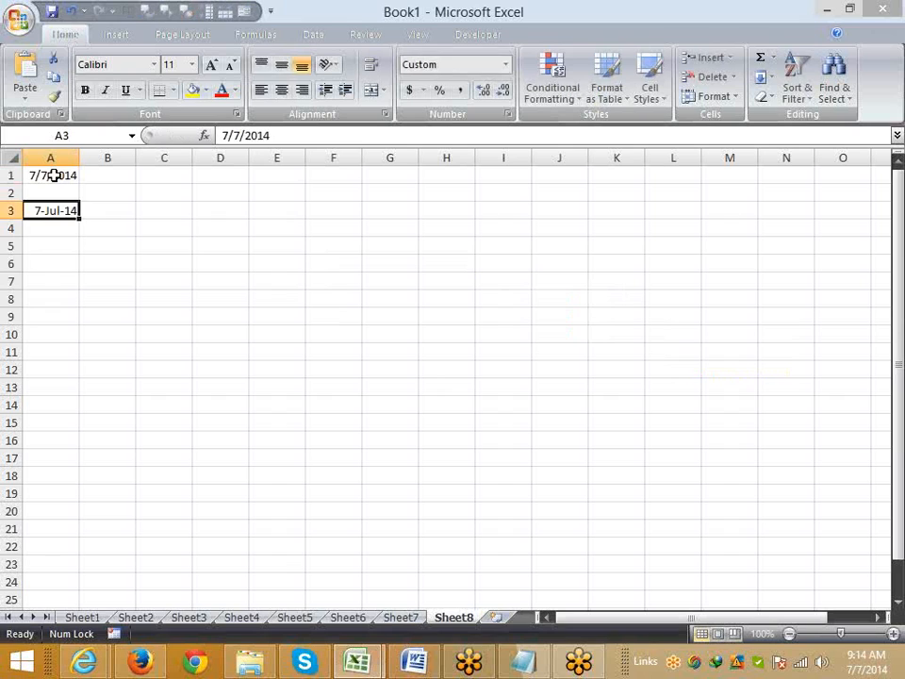
pyautogui.write('7/')
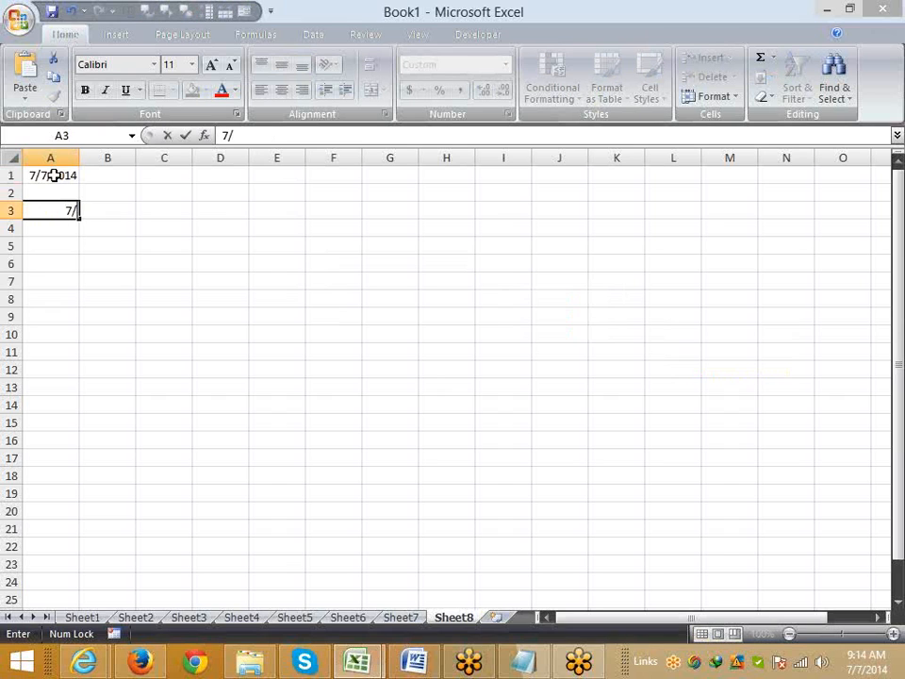
pyautogui.write('0')
pyautogui.press('Return')
pyautogui.press('Up')
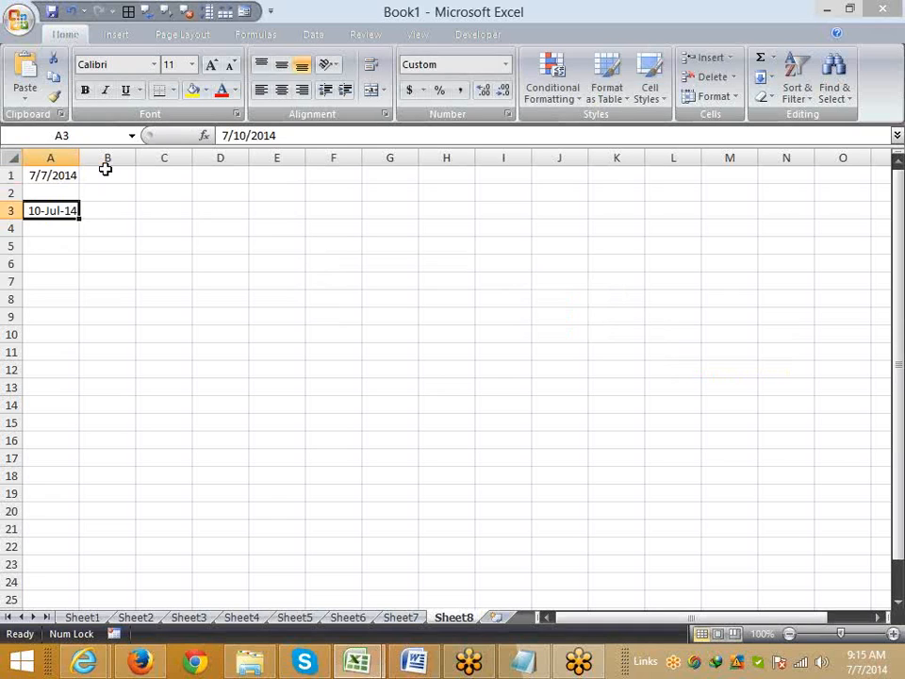
# Clear the dates from cells A3 and A1.
pyautogui.press('Up')
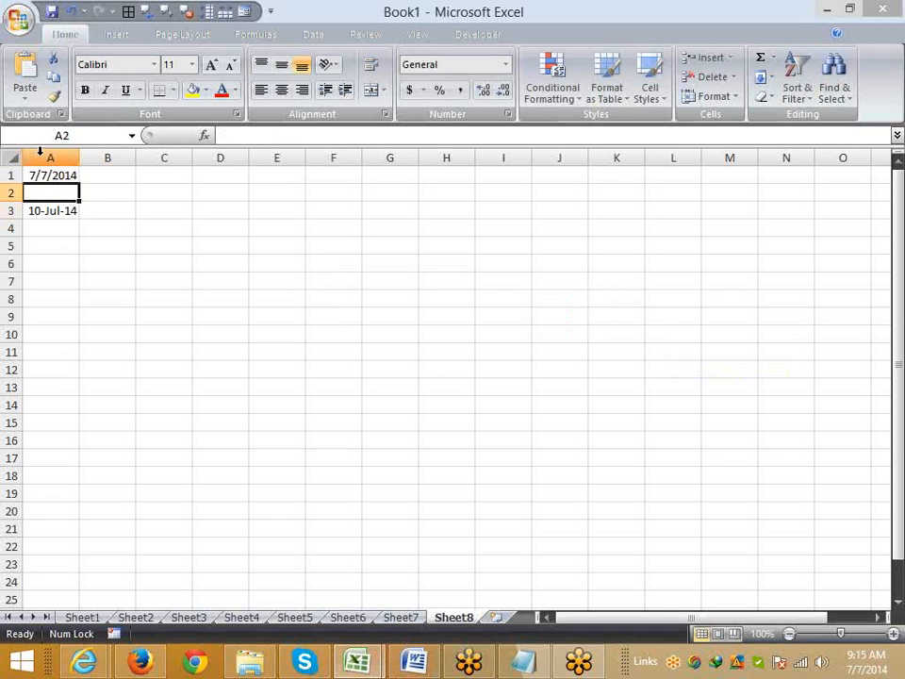
pyautogui.press('Down')
pyautogui.press('Delete')
pyautogui.press('Up')
pyautogui.press('Up')
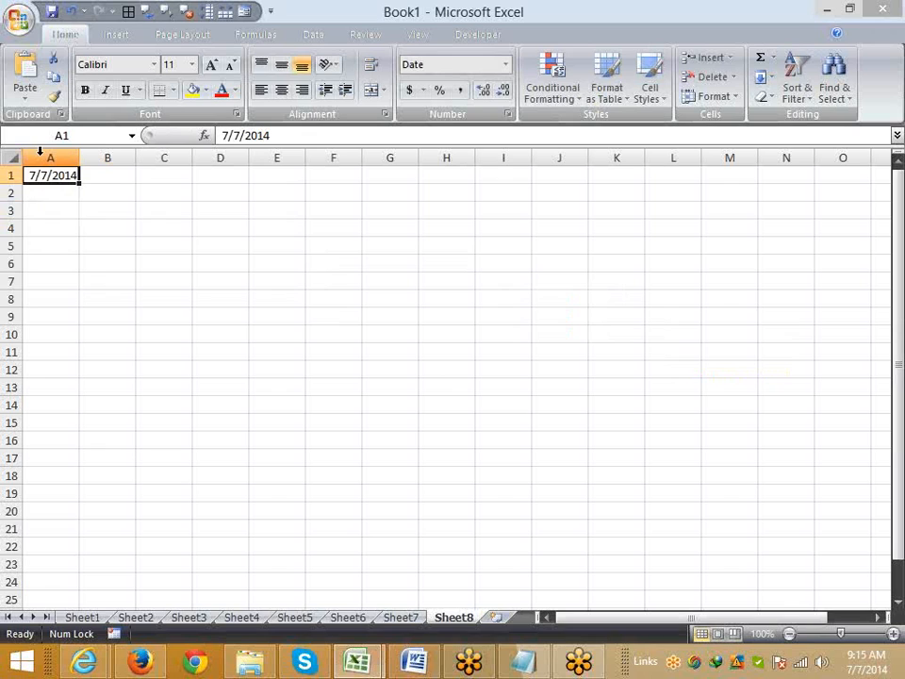
pyautogui.press('Delete')
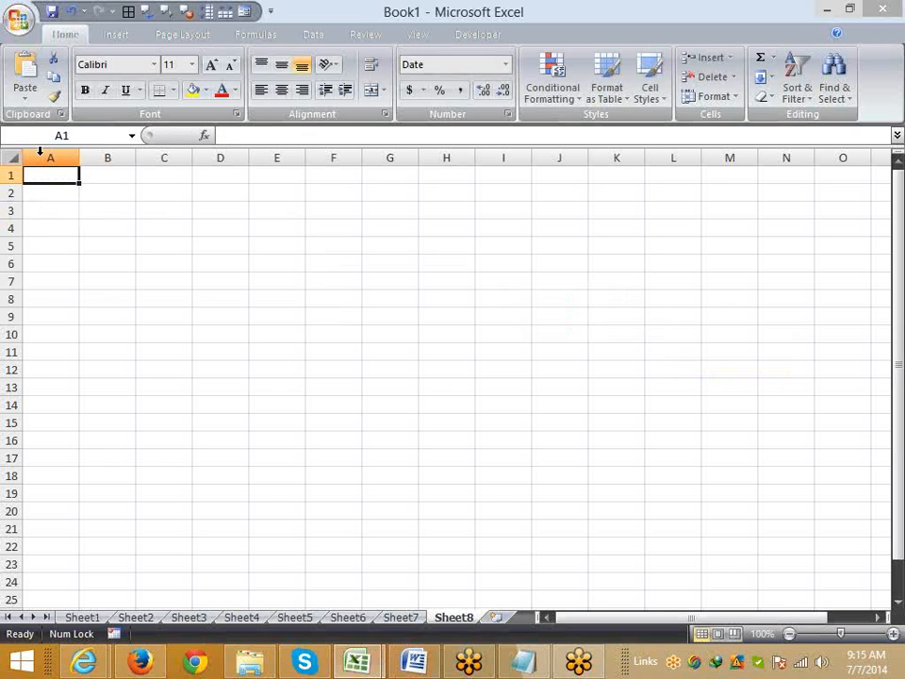
# Enter the date 7/10 in cell A2.
pyautogui.press('Down')
pyautogui.write('7/10')
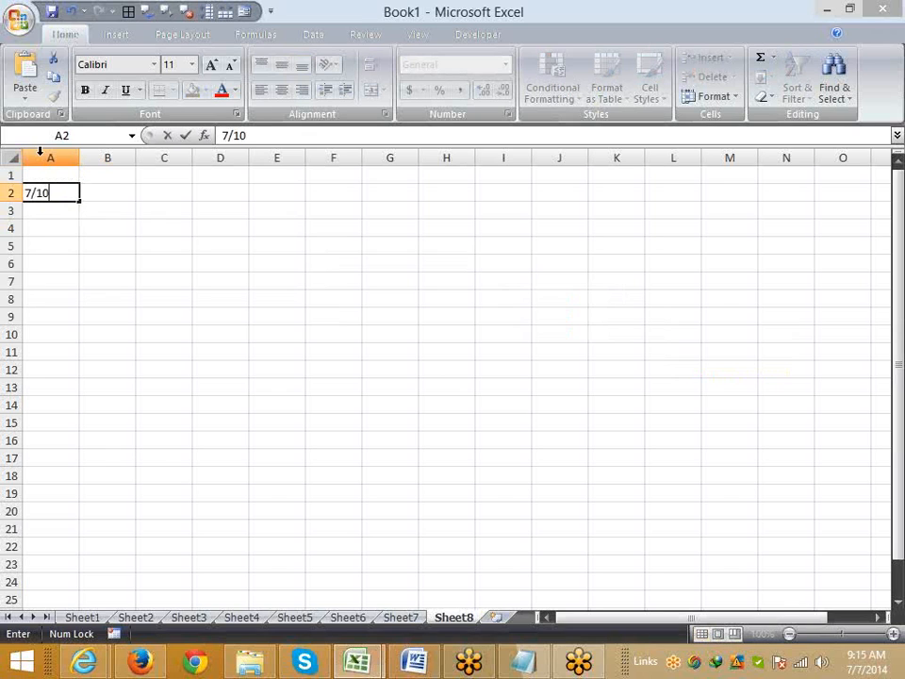
pyautogui.press('Right')
# Add the column headings Day, Month and Year in cells B1 to D1.
pyautogui.press('Up')
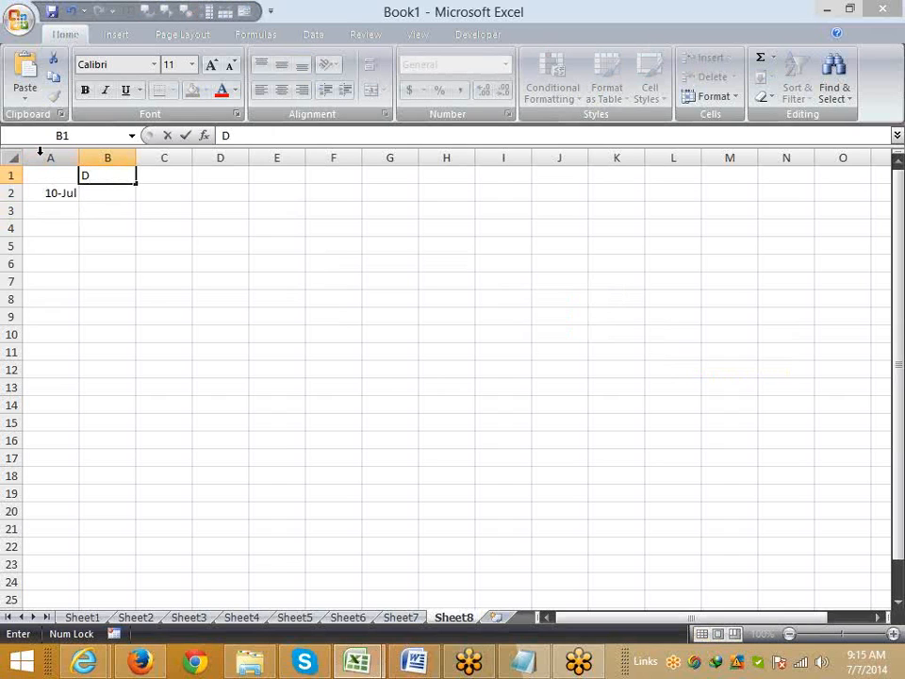
pyautogui.write('ay')
pyautogui.press('Tab')
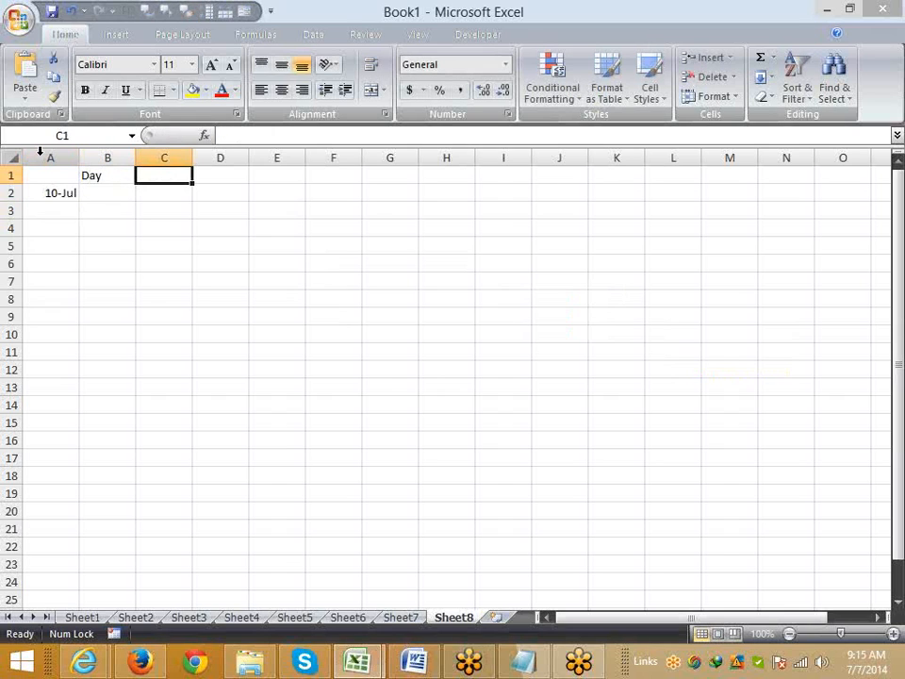
pyautogui.write('Month')
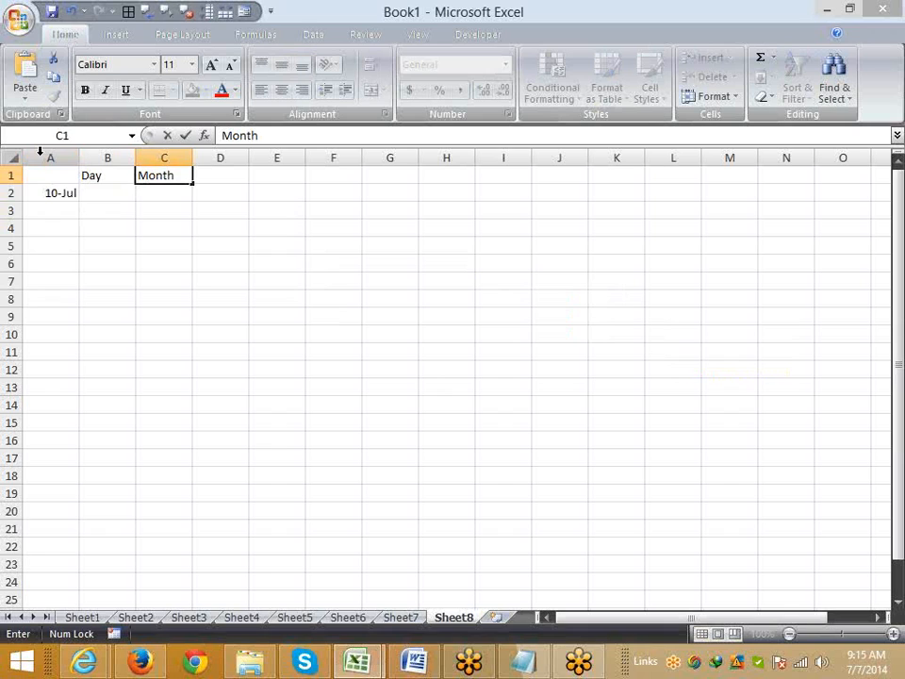
pyautogui.press('Tab')
pyautogui.write('Ye')
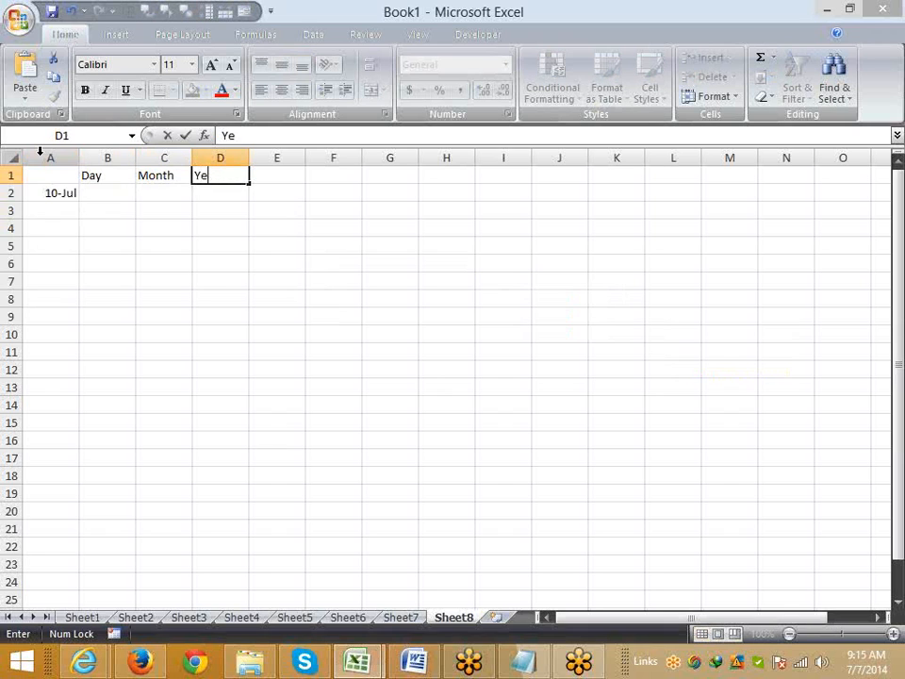
pyautogui.write('ar')
pyautogui.press('Return')
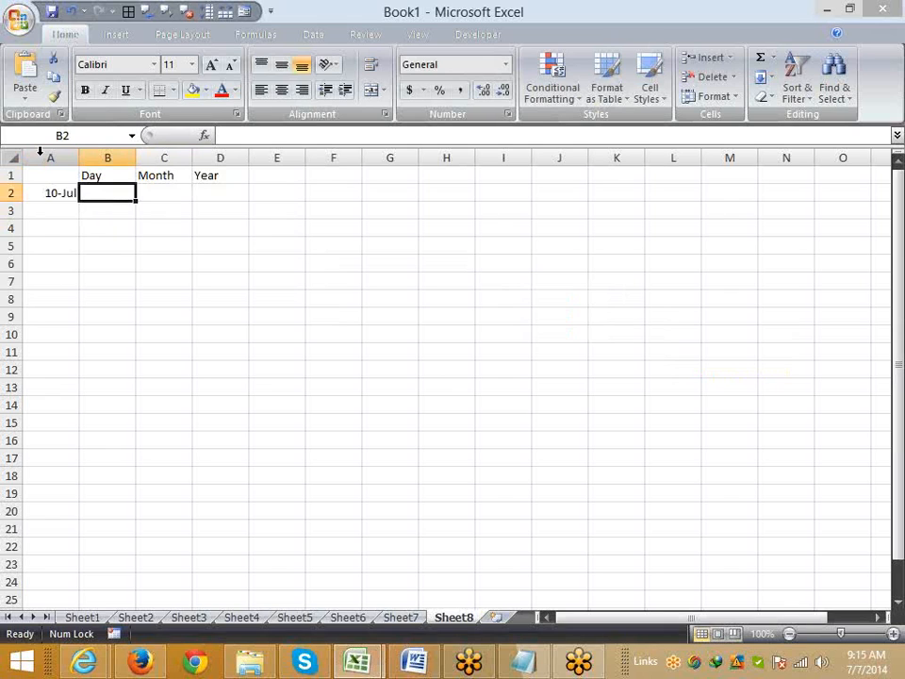
# Extract the day from the date in A2 with =DAY(A2) in cell B2.
pyautogui.write('=')
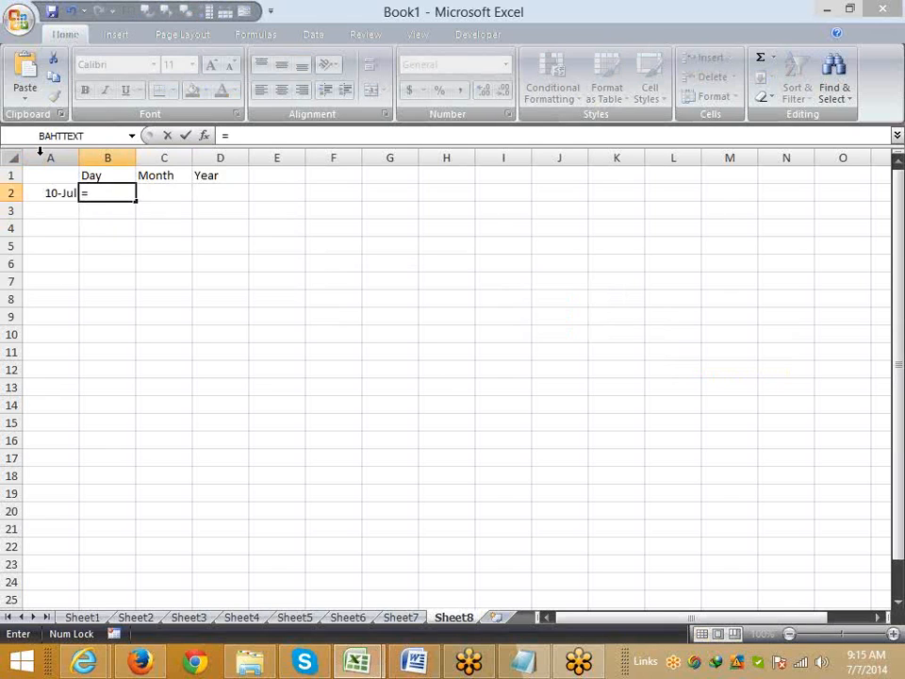
pyautogui.write('day')
pyautogui.press('Tab')
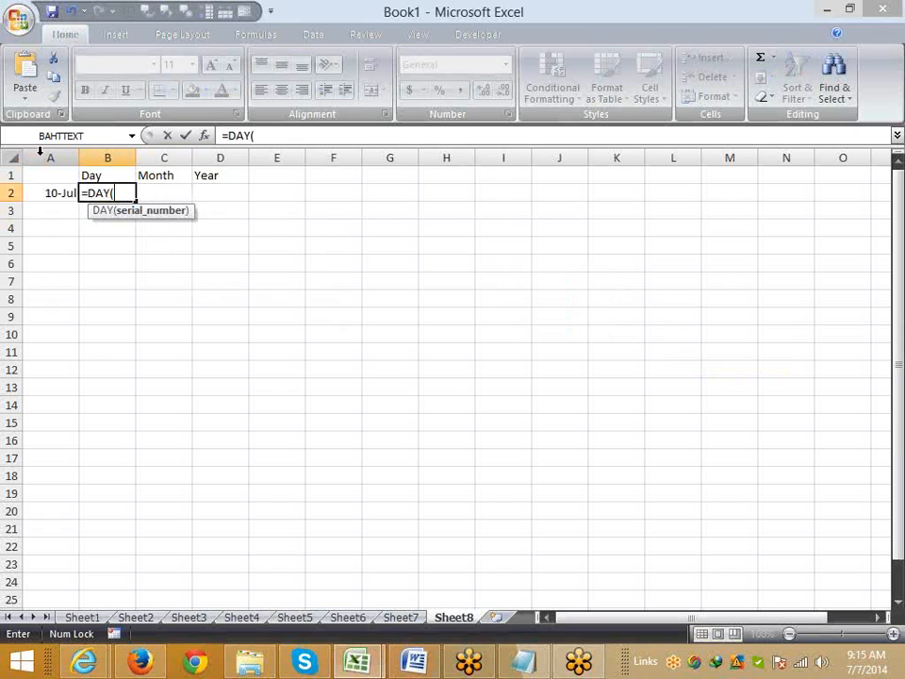
pyautogui.press('Left')
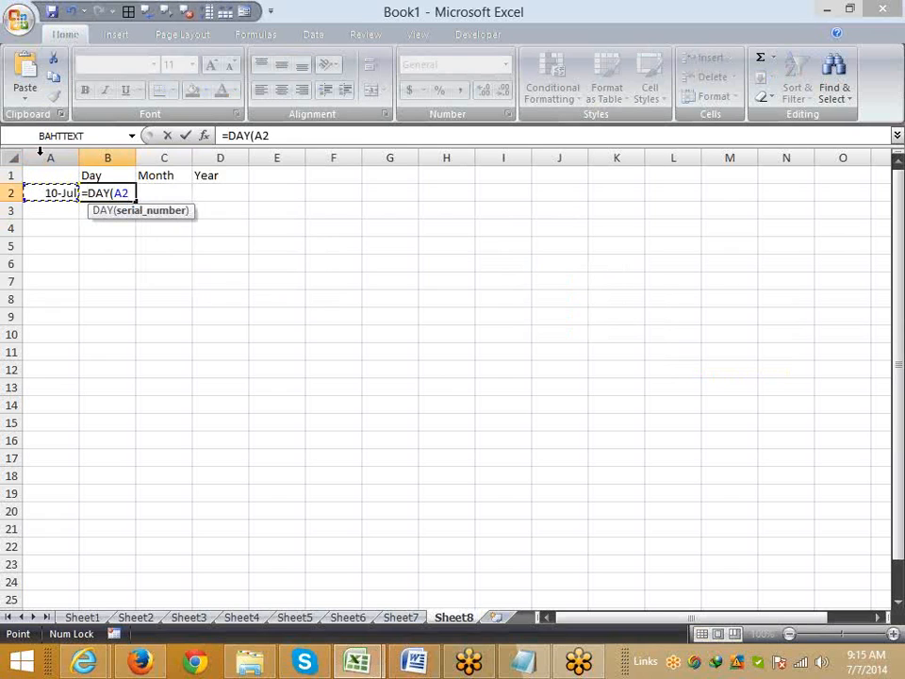
pyautogui.press('Return')
pyautogui.press('Up')
pyautogui.press('Right')
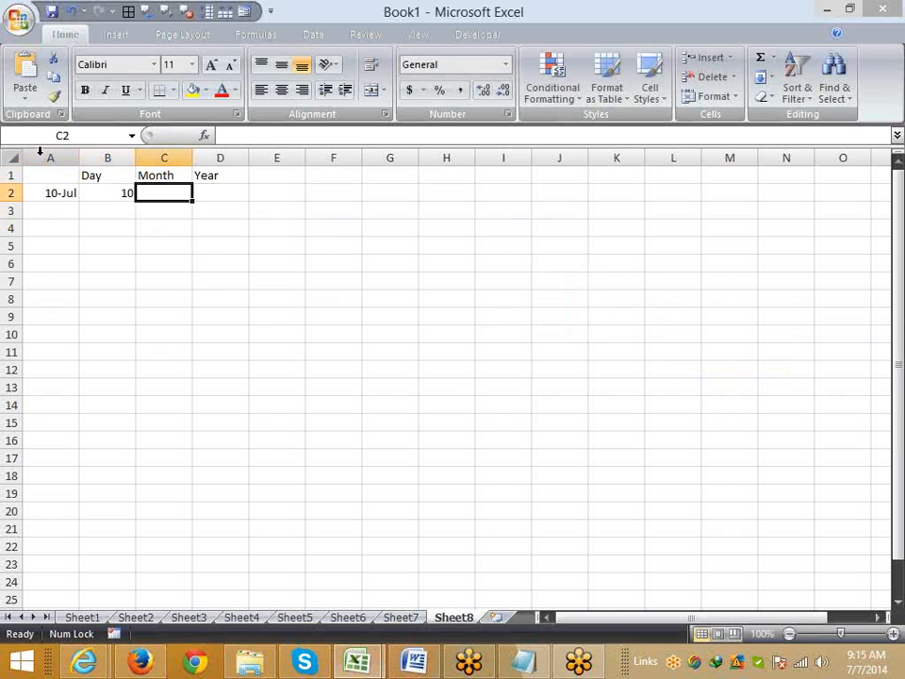
# Extract the month from the date in A2 with =MONTH(A2) in cell C2.
pyautogui.write('=month')
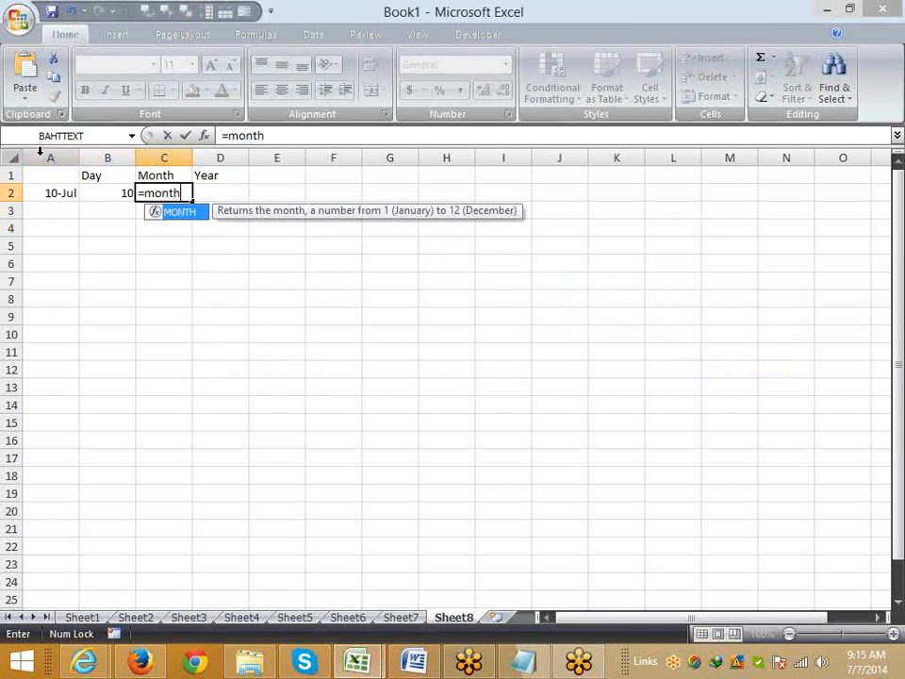
pyautogui.press('Tab')
pyautogui.press('Left')
pyautogui.press('Left')
pyautogui.press('Return')
pyautogui.press('Up')
pyautogui.press('Right')
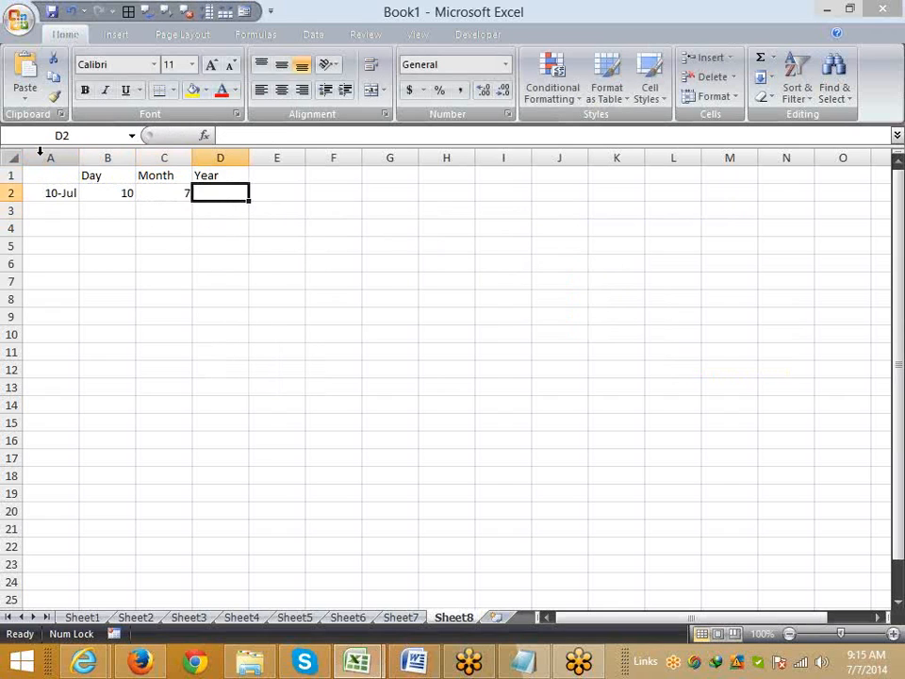
# Extract the year from the date in A2 with =YEAR(A2) in cell D2, and select E2.
pyautogui.write('=')
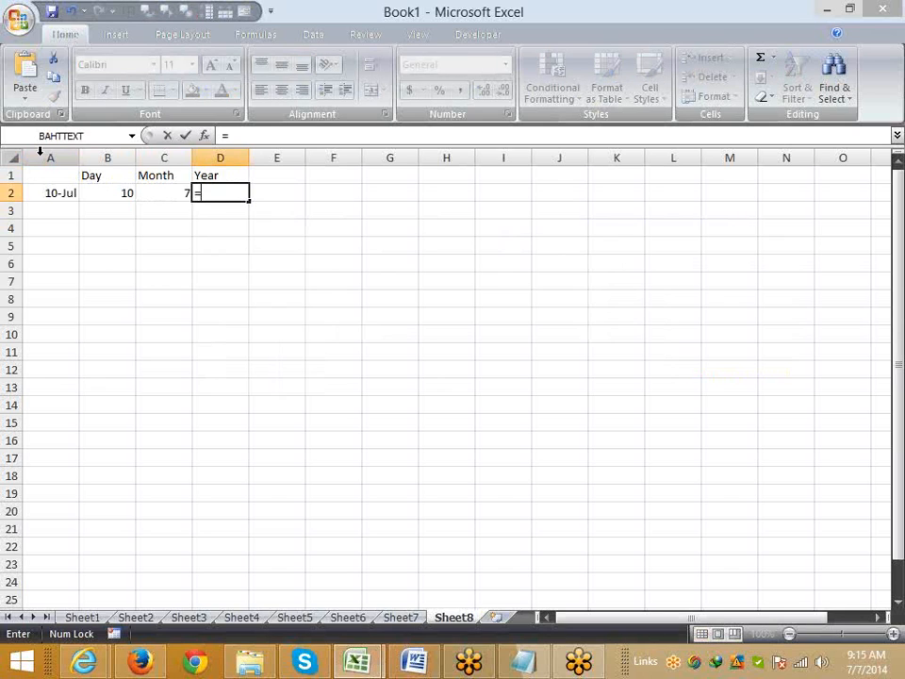
pyautogui.write('ye')
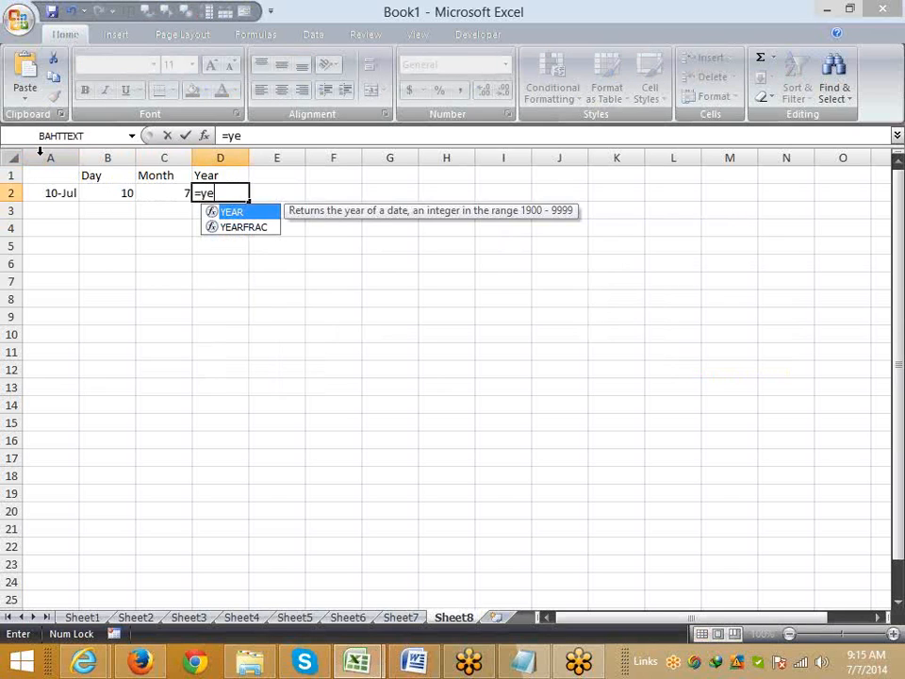
pyautogui.press('Tab')
pyautogui.press('Left')
pyautogui.press('Left')
pyautogui.press('Left')
pyautogui.press('Return')
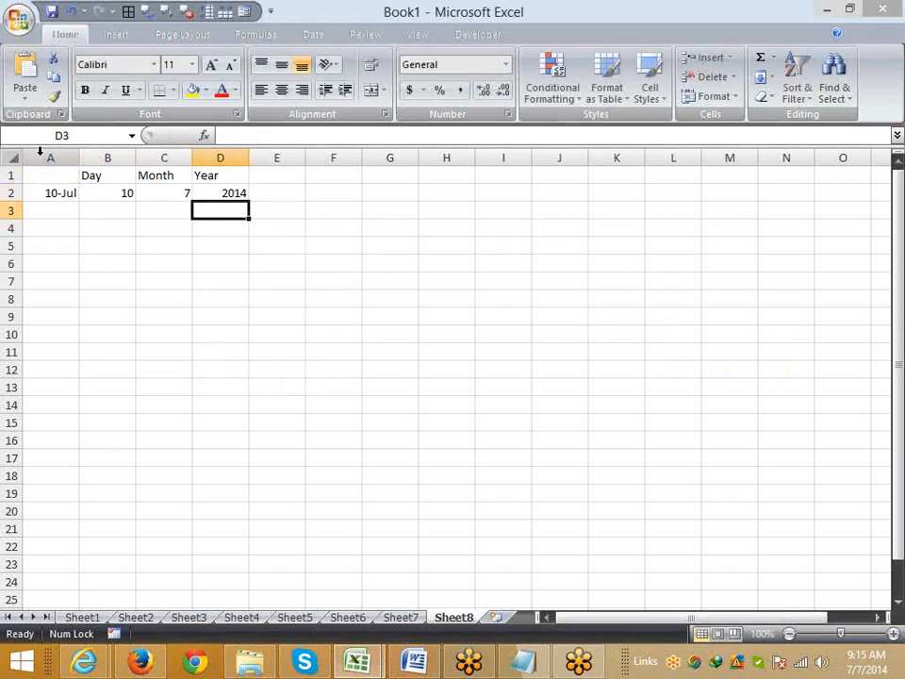
pyautogui.press('Up')
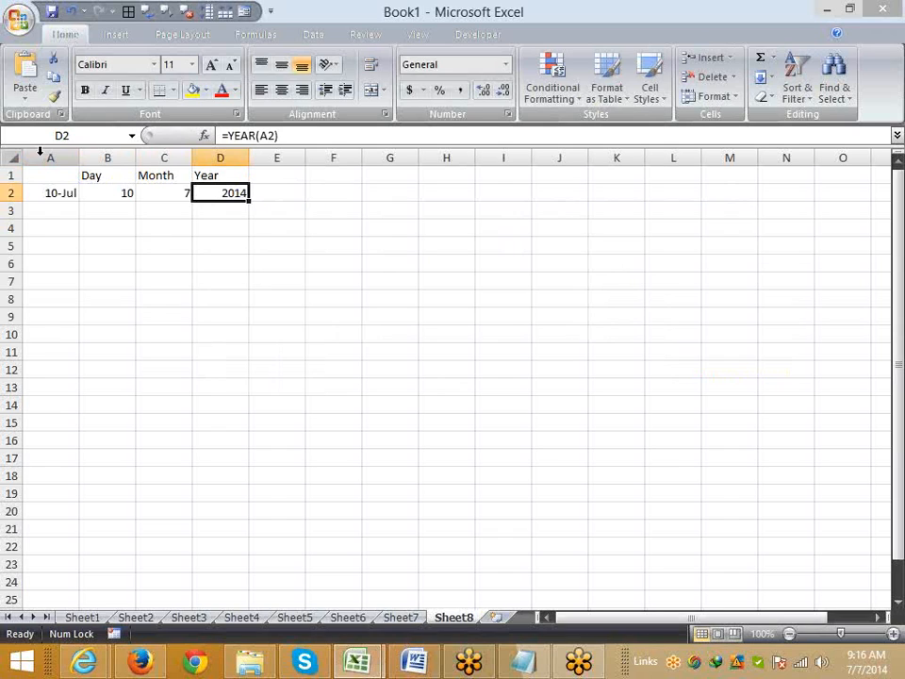
pyautogui.press('Right')
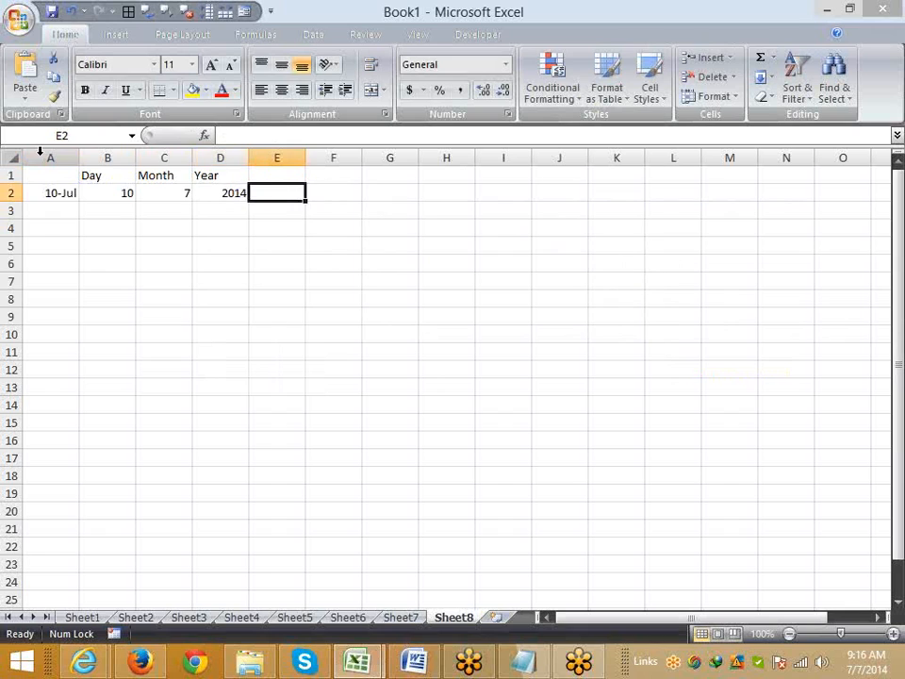
# Rebuild the full date in cell E2 from its year, month and day parts with =DATE(D2,C2,B2).
pyautogui.write('=')
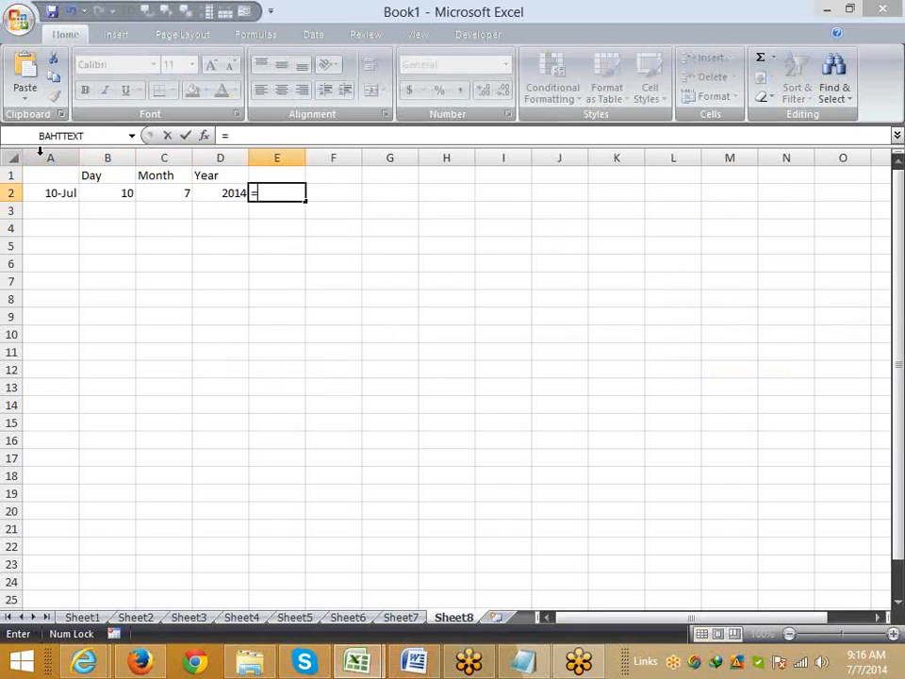
pyautogui.write('da')
pyautogui.press('Tab')
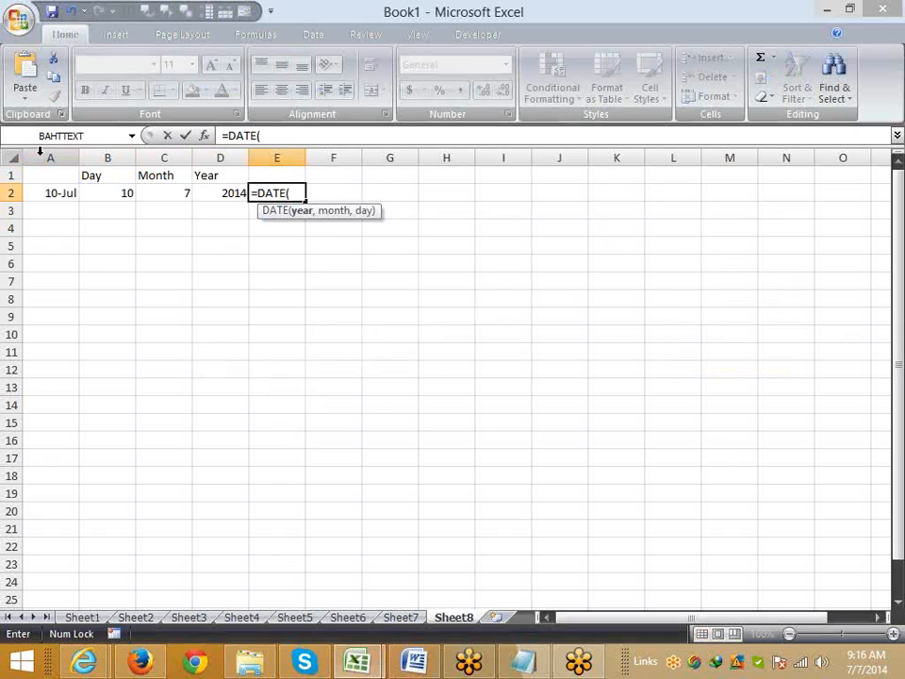
pyautogui.press('Left')
pyautogui.write(',')
pyautogui.press('Left')
pyautogui.press('Left')
pyautogui.write(',')
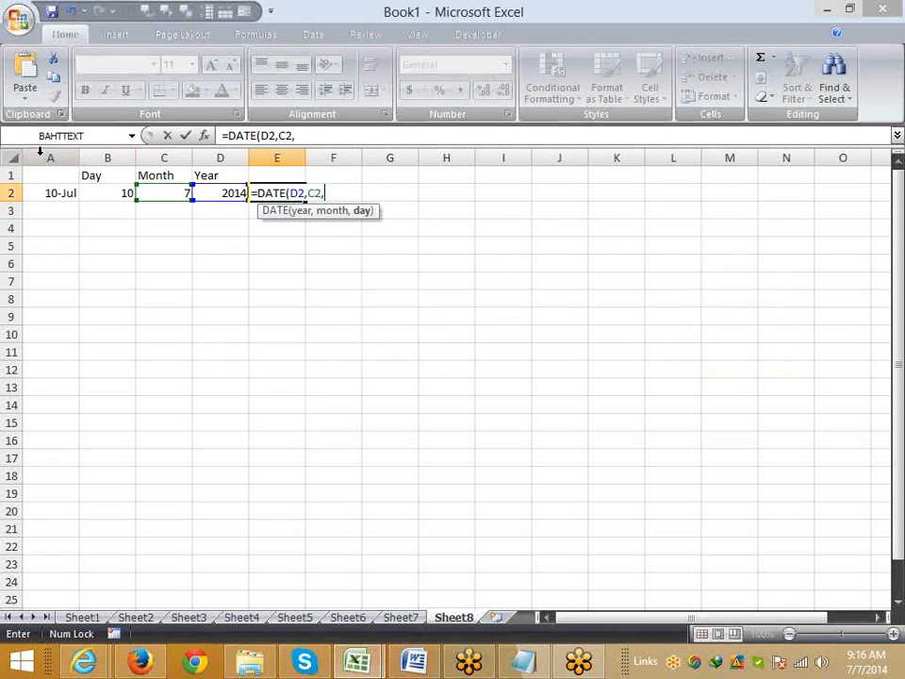
pyautogui.press('Left')
pyautogui.press('Left')
pyautogui.press('Left')
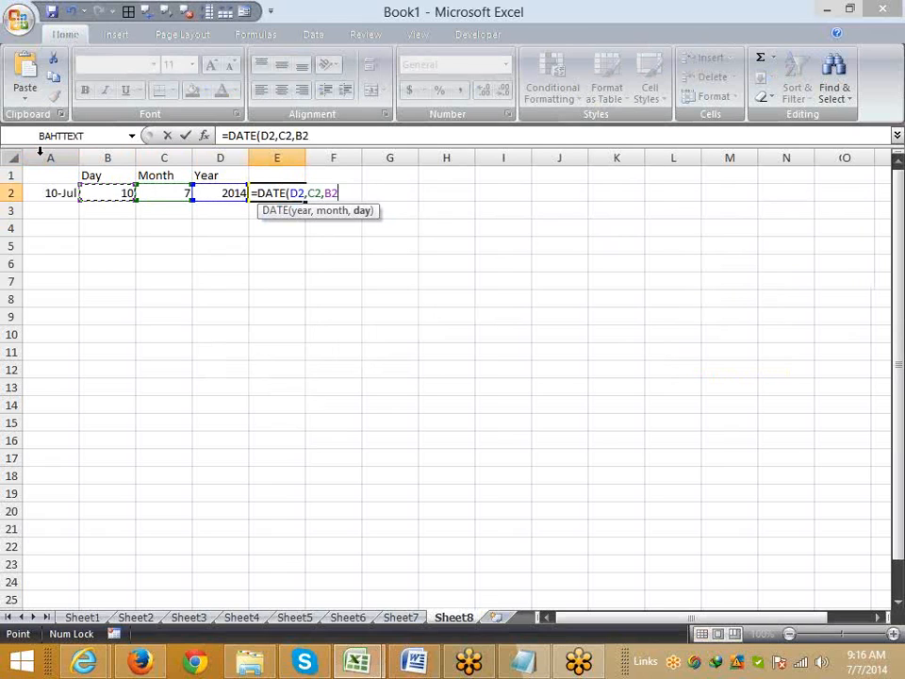
pyautogui.press('Return')
pyautogui.press('Up')
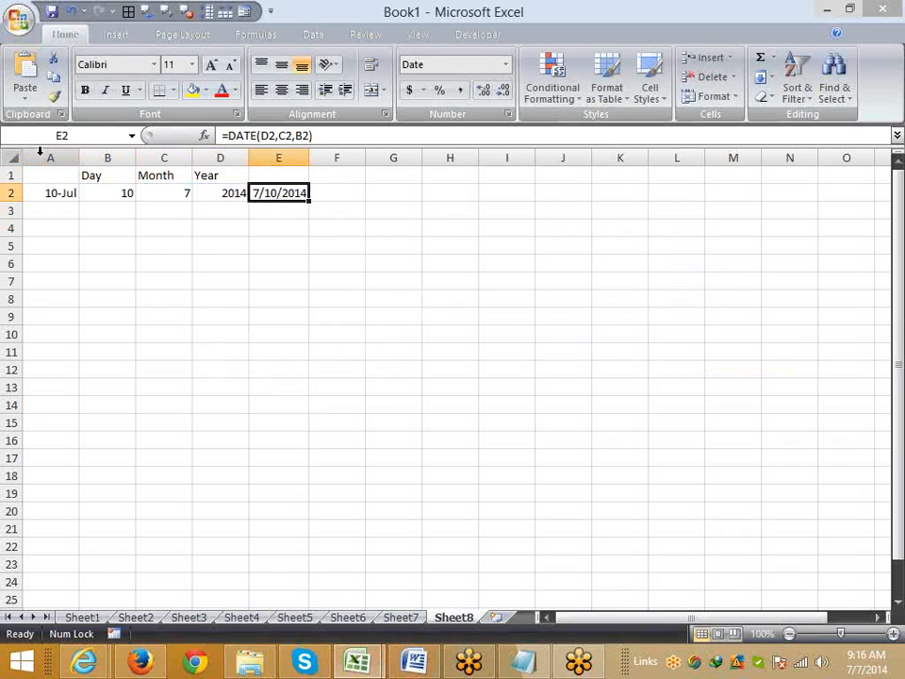
# Enter the time 10:20:30 in cell A6.
pyautogui.press('Down')
pyautogui.press('Down')
pyautogui.press('Down')
pyautogui.press('Down')
pyautogui.press('Left')
pyautogui.press('Left')
pyautogui.press('Left')
pyautogui.press('Left')
pyautogui.write('10')
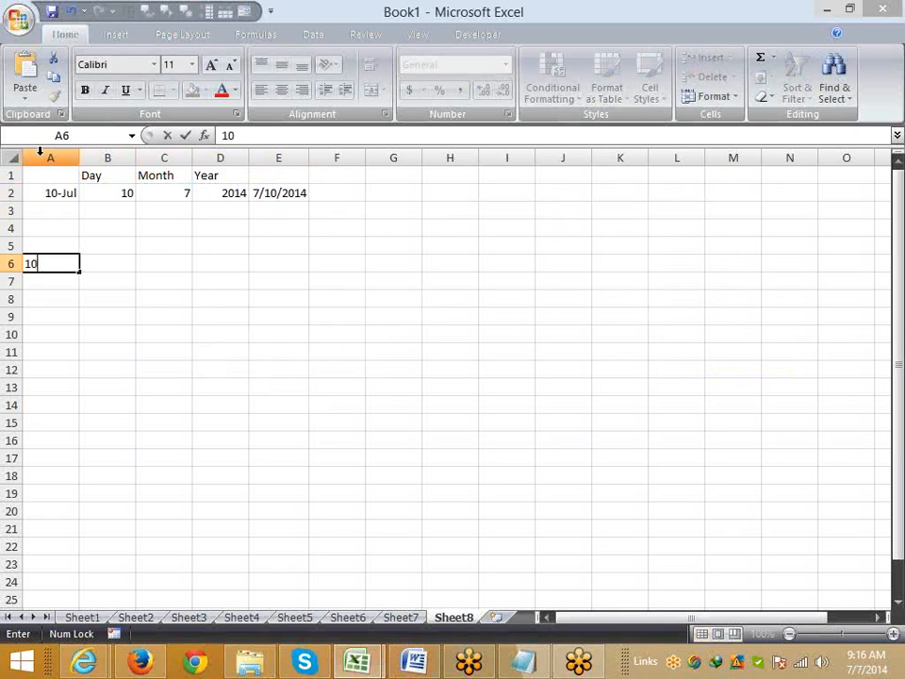
pyautogui.write(':20:30')
pyautogui.press('Tab')
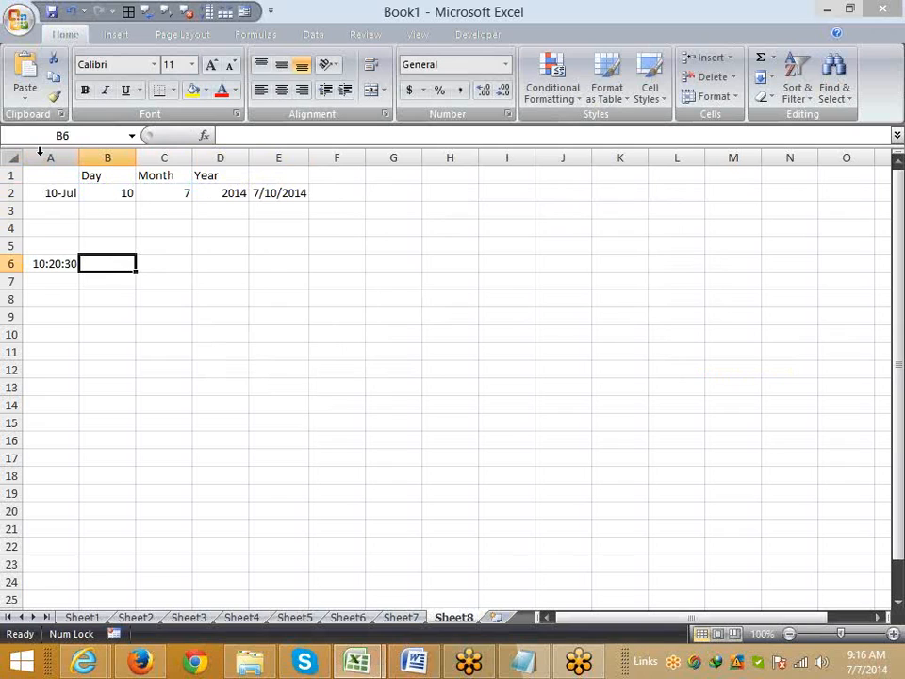
# Add the column headings H, M and S in cells B5 to D5.
pyautogui.press('Up')
pyautogui.write('H')
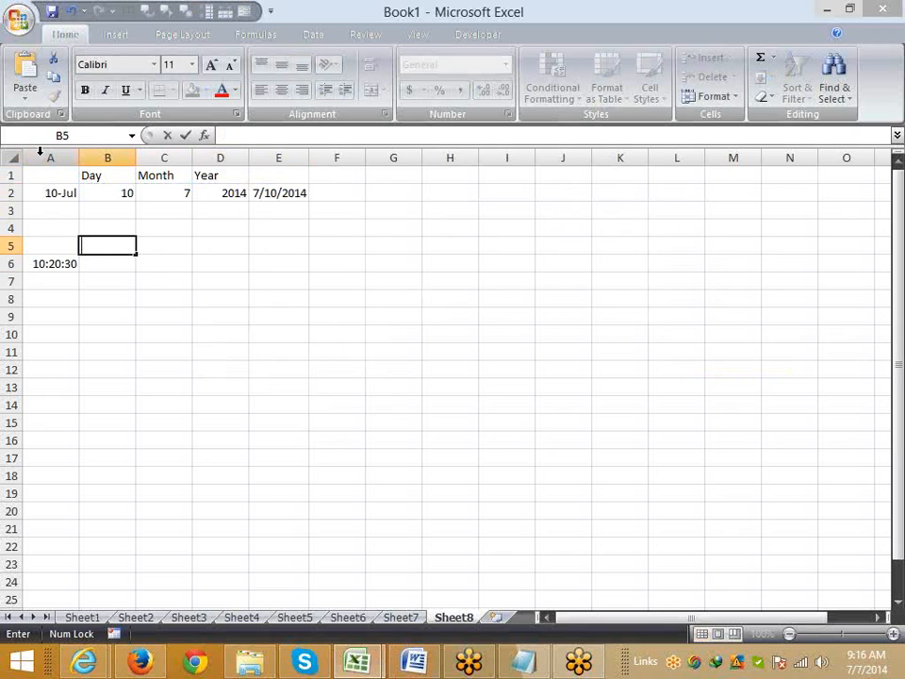
pyautogui.press('Tab')
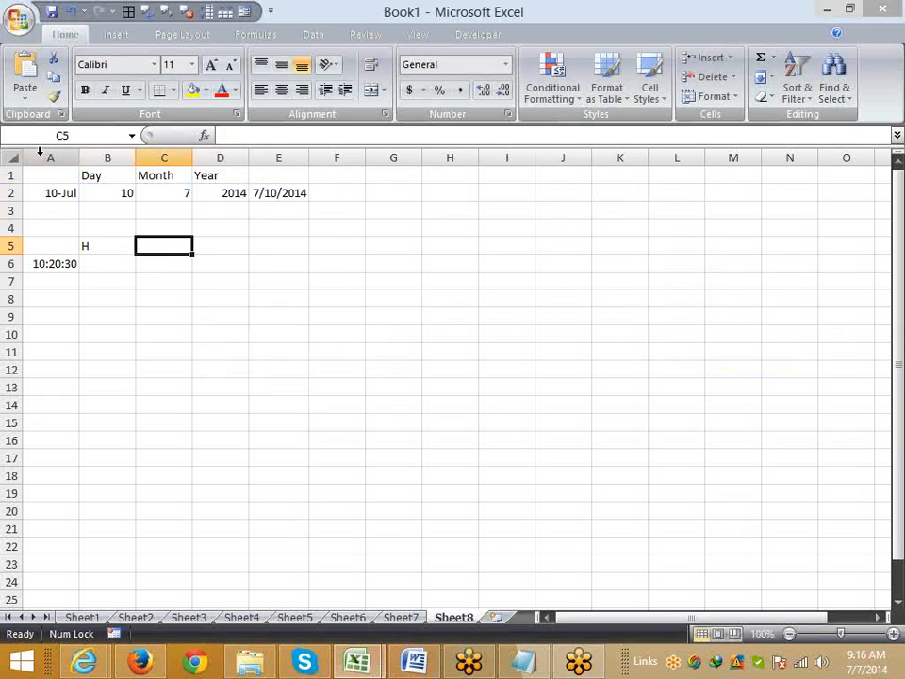
pyautogui.write('M')
pyautogui.press('Tab')
pyautogui.write('S')
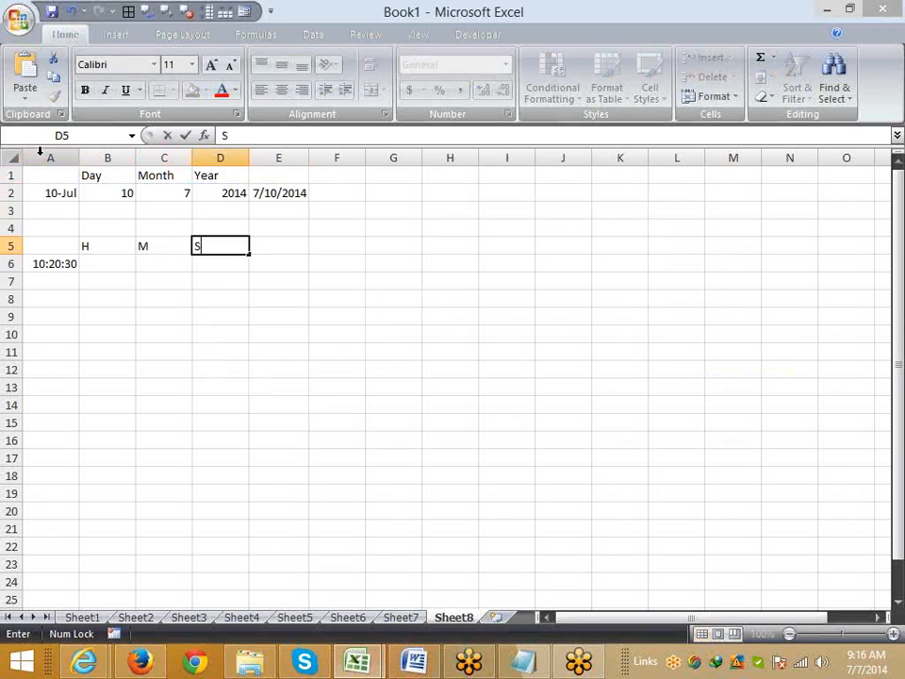
pyautogui.press('Return')
# Extract the hour from the time in A6 with =HOUR(A6) in cell B6.
pyautogui.write('=h')
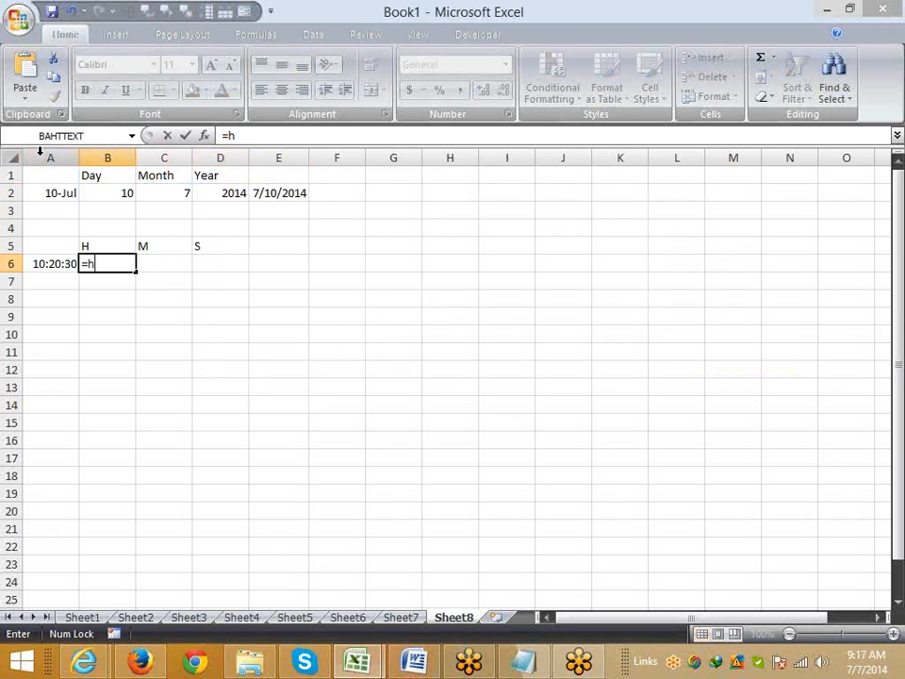
pyautogui.write('o')
pyautogui.press('Tab')
pyautogui.press('Left')
pyautogui.hotkey('ctrl', 'Return')
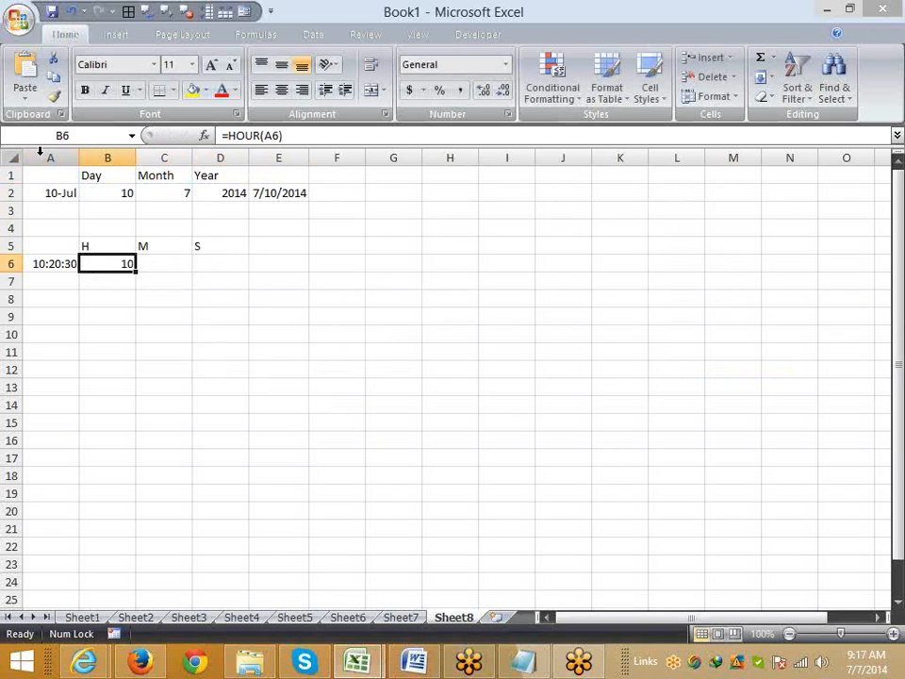
# Extract the minutes from the time in A6 with =MINUTE(A6) in cell C6.
pyautogui.press('Right')
pyautogui.write('=')
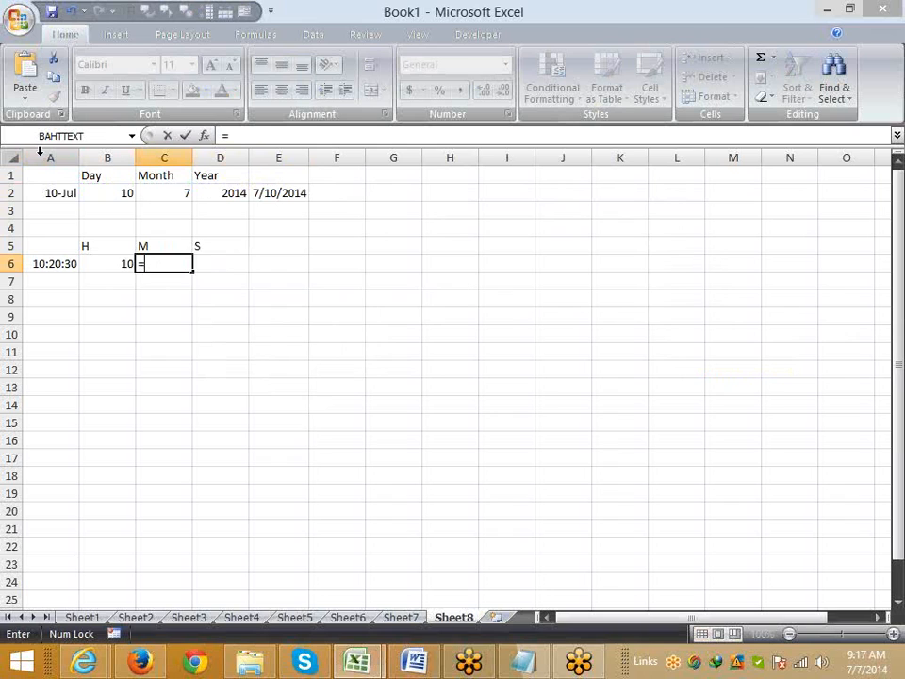
pyautogui.write('mi')
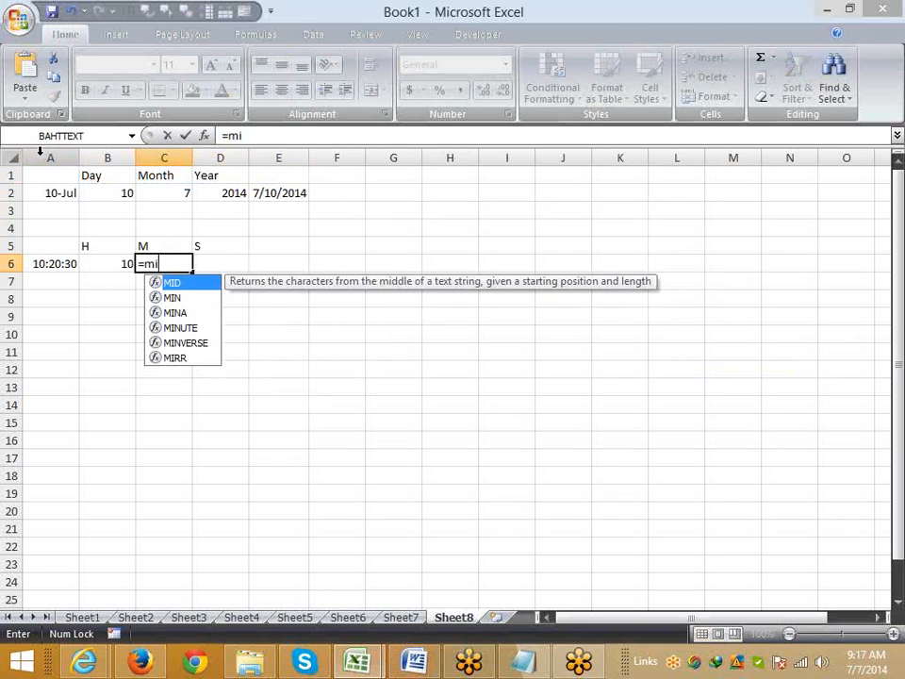
pyautogui.write('nu')
pyautogui.press('Tab')
pyautogui.press('Left')
pyautogui.press('Left')
pyautogui.press('Return')
# Extract the seconds from the time in A6 with =SECOND(A6) in cell D6.
pyautogui.press('Up')
pyautogui.press('Right')
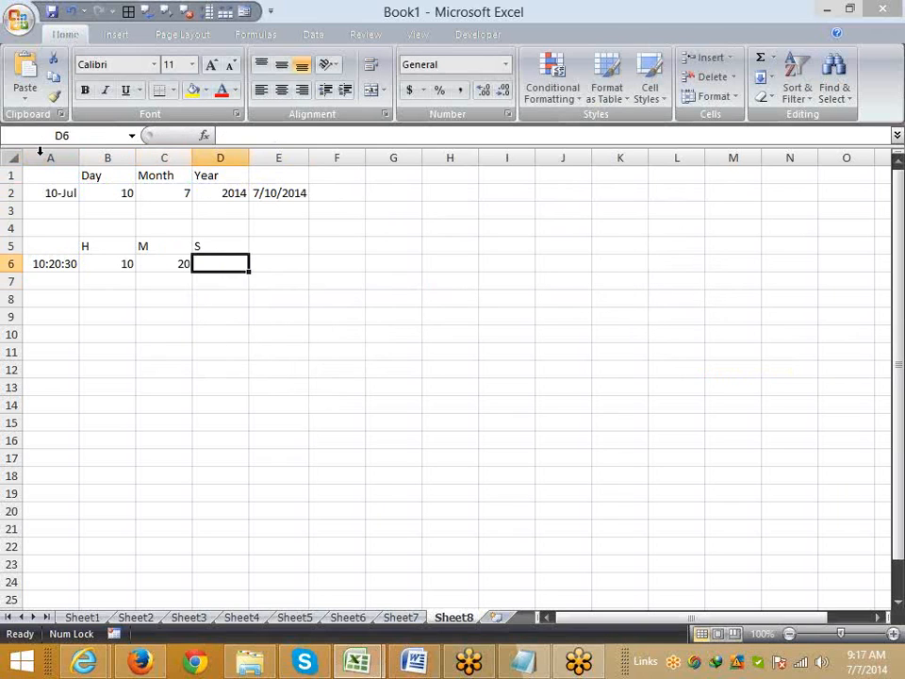
pyautogui.write('=se')
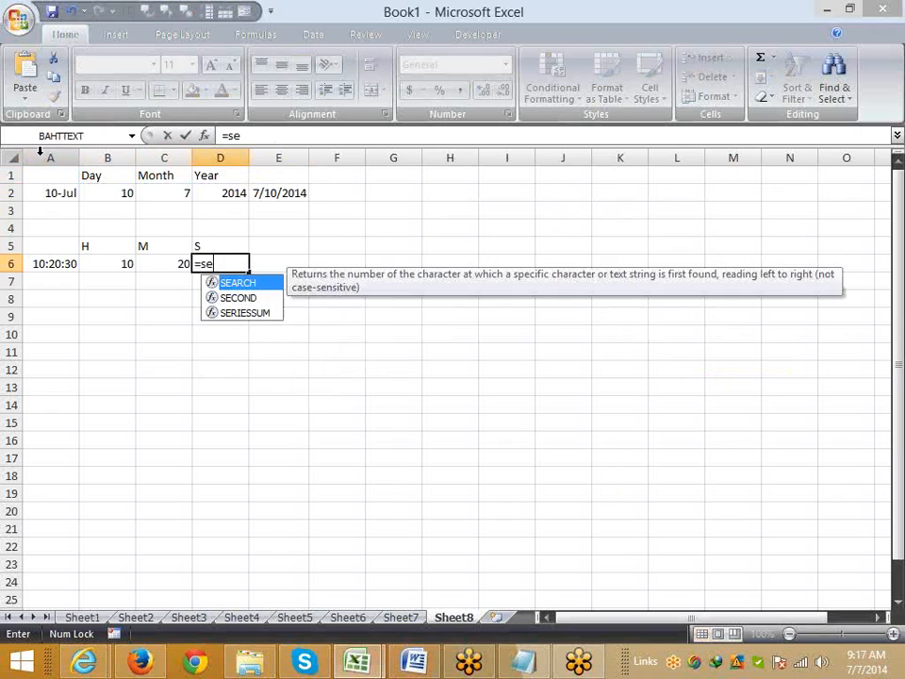
pyautogui.press('Down')
pyautogui.press('Tab')
pyautogui.press('Left')
pyautogui.press('Left')
pyautogui.press('Left')
pyautogui.press('Return')
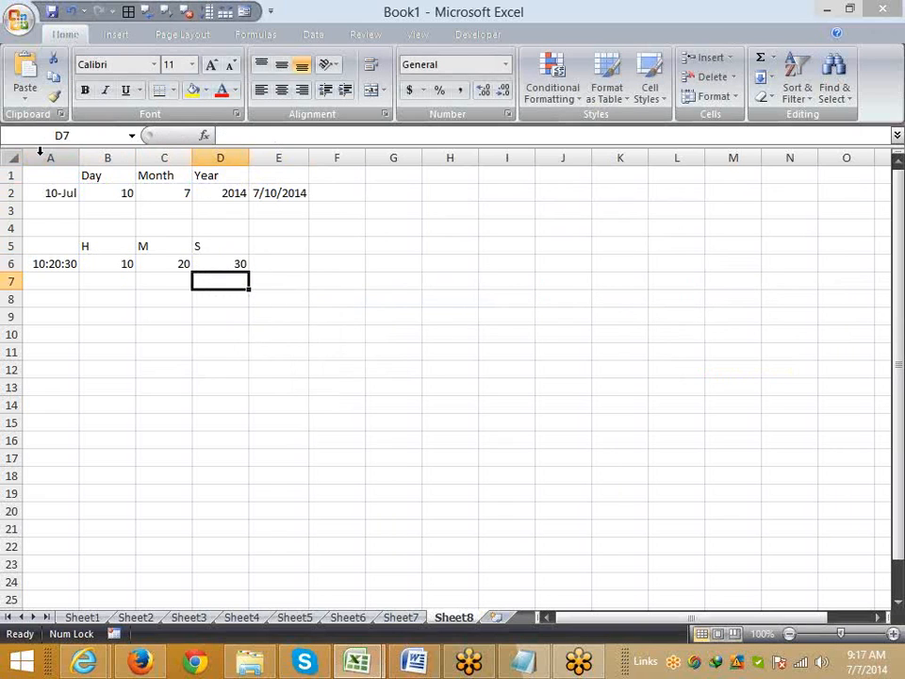
# Rebuild the time in cell E6 from its hour, minute and second parts with =TIME(B6,C6,D6).
pyautogui.press('Up')
pyautogui.press('Right')
pyautogui.write('=ho')
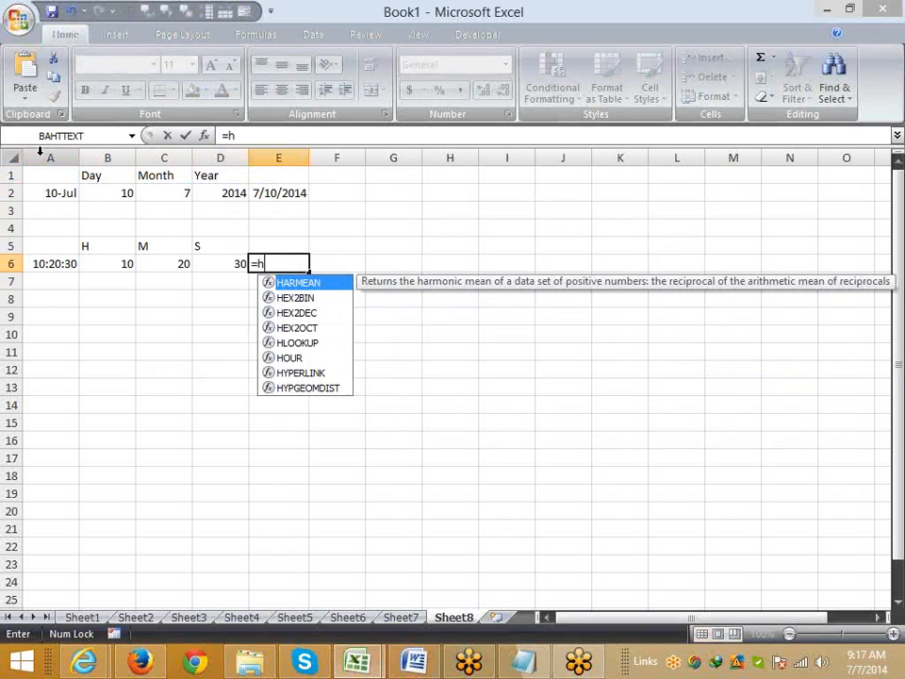
pyautogui.press('BackSpace')
pyautogui.press('BackSpace')
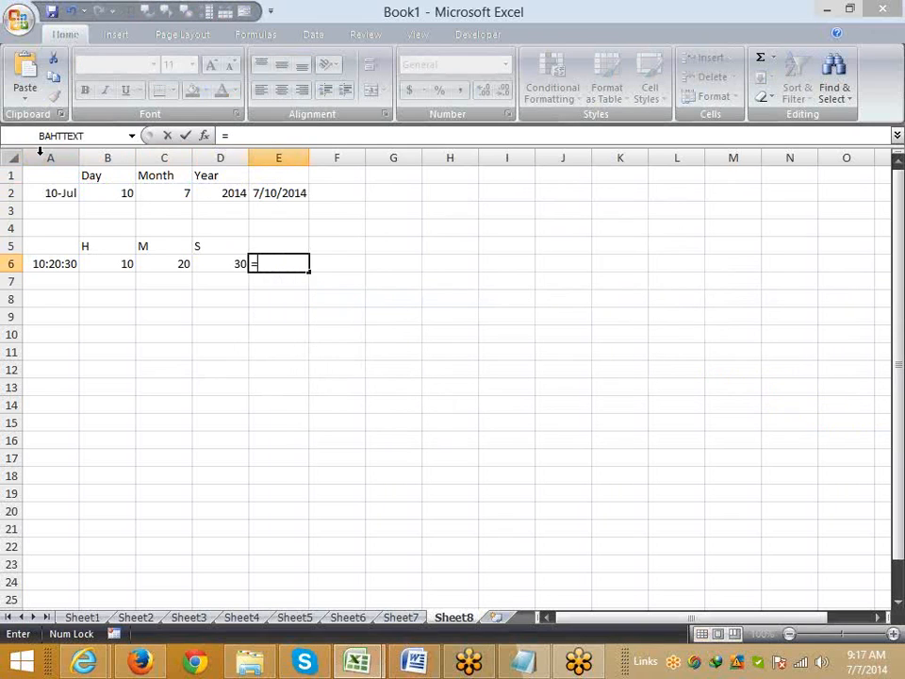
pyautogui.write('ti')
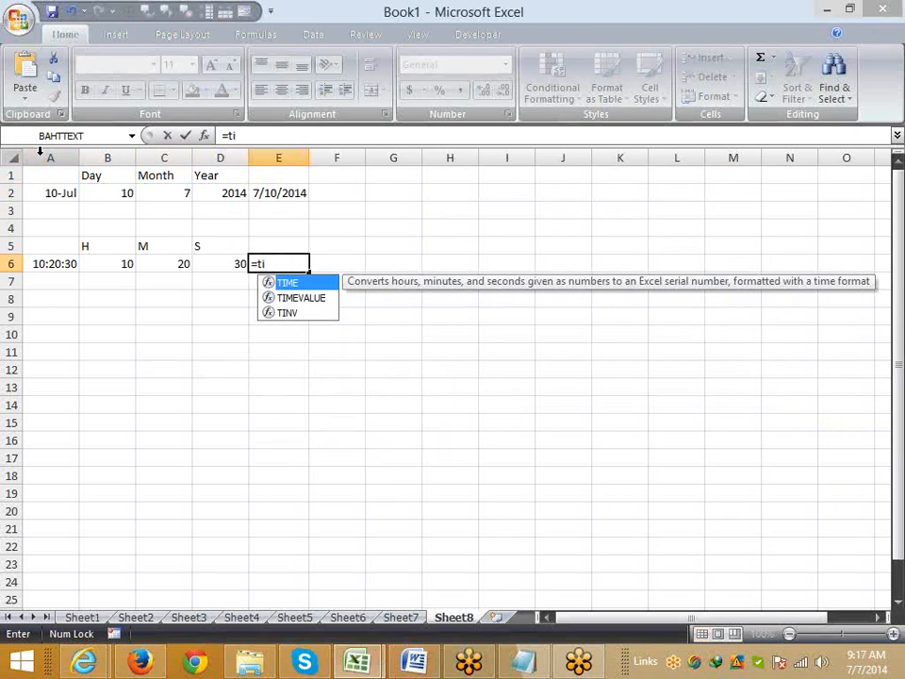
pyautogui.press('Tab')
pyautogui.press('Left')
pyautogui.press('Left')
pyautogui.press('Left')
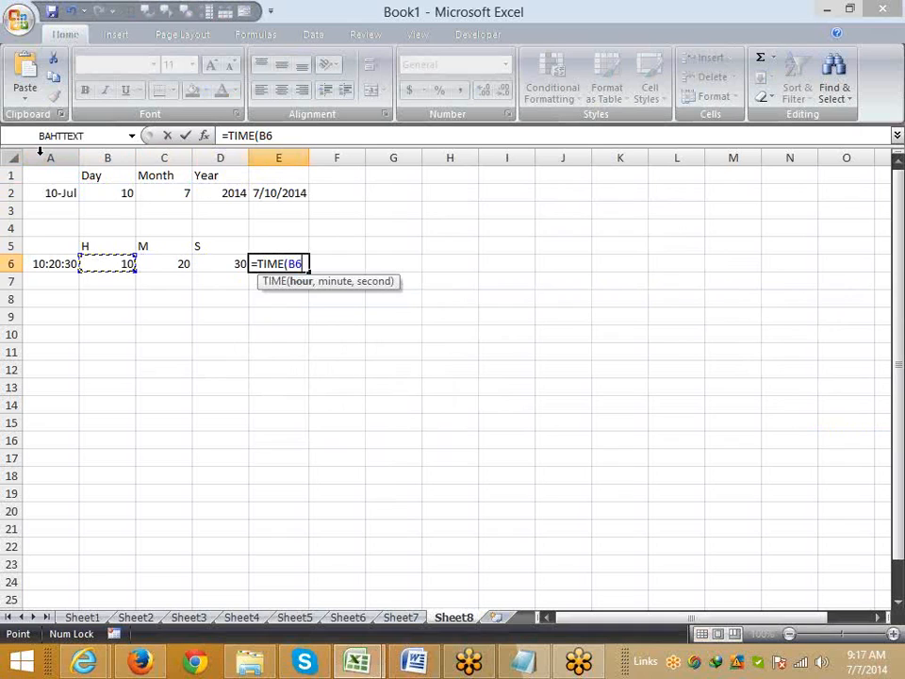
pyautogui.write(',')
pyautogui.press('Left')
pyautogui.press('Left')
pyautogui.write(',')
pyautogui.press('Left')
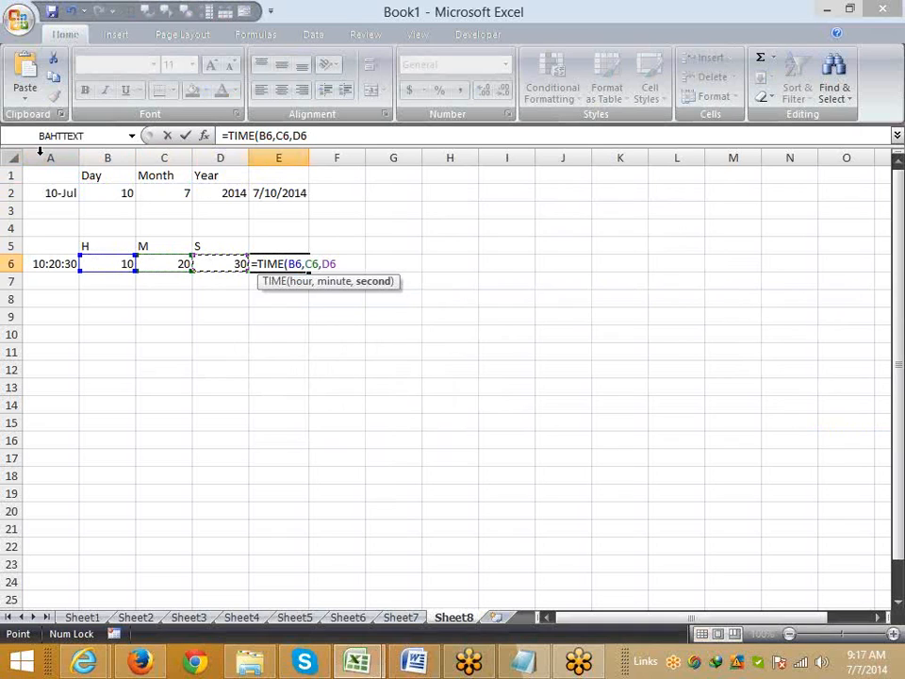
pyautogui.press('Return')
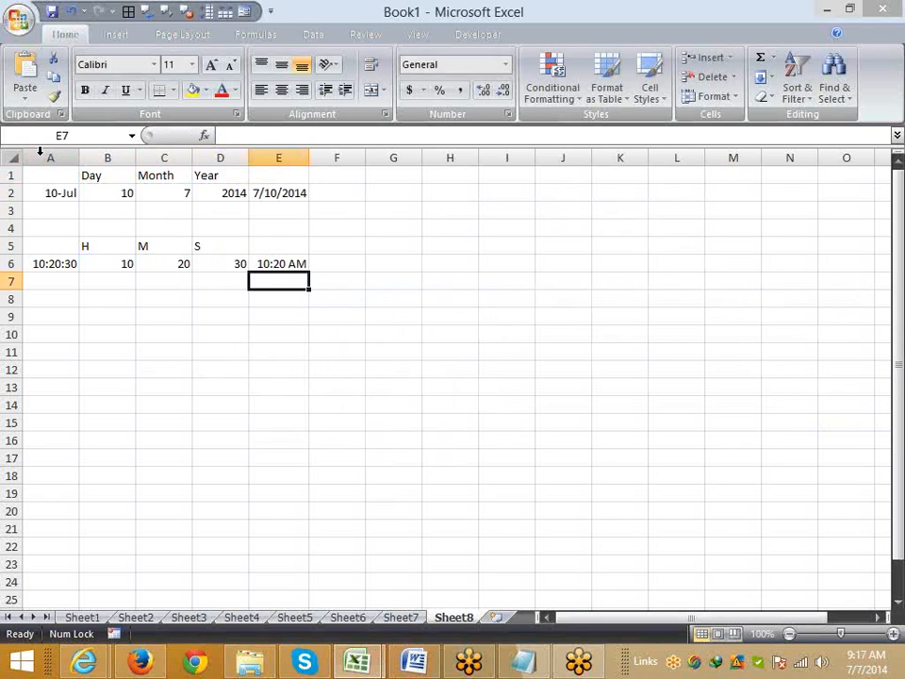
# Insert today's date, 7/7/2014, in cell B9 and enter 25 in cell C9.
pyautogui.press('Down')
pyautogui.press('Down')
pyautogui.press('Left')
pyautogui.press('Left')
pyautogui.press('Left')
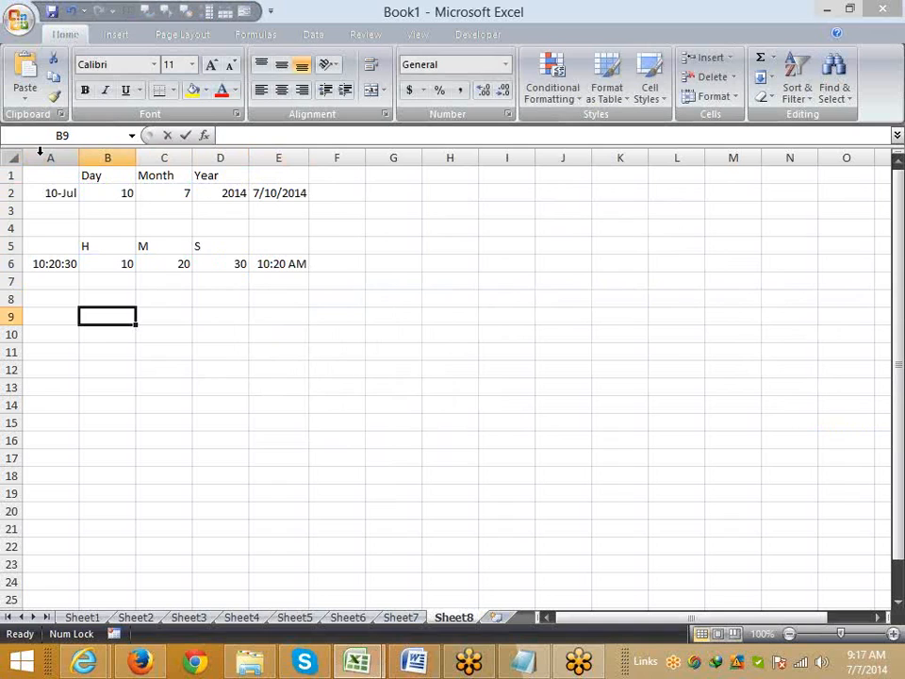
pyautogui.hotkey('ctrl', ';')
pyautogui.press('Return')
pyautogui.press('Right')
pyautogui.press('Up')
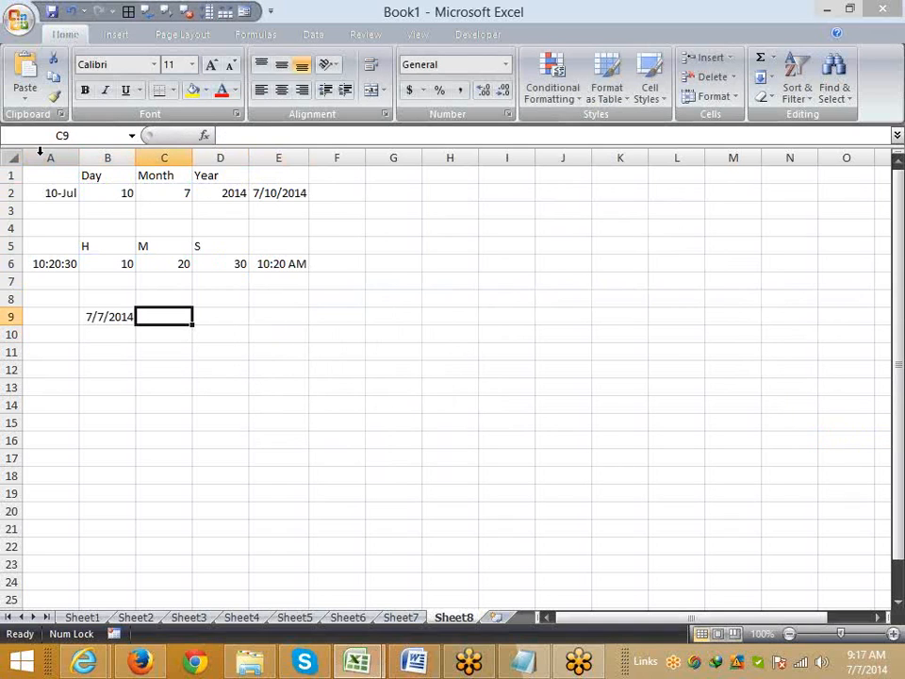
pyautogui.write('25')
pyautogui.press('Tab')
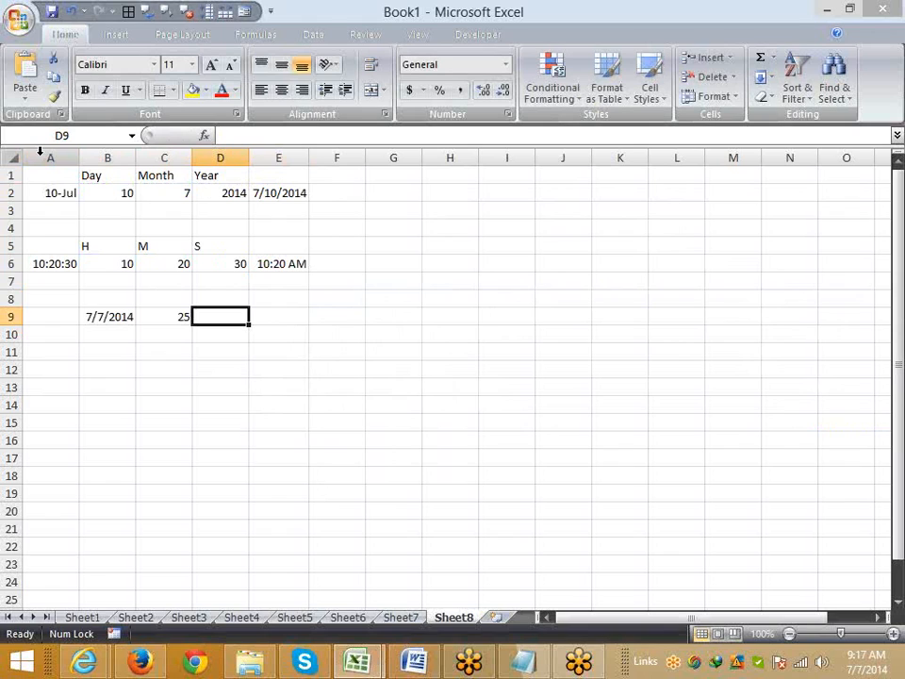
# Add the number of days in C9 to the date in B9 with =B9+C9 in cell D9.
pyautogui.write('=')
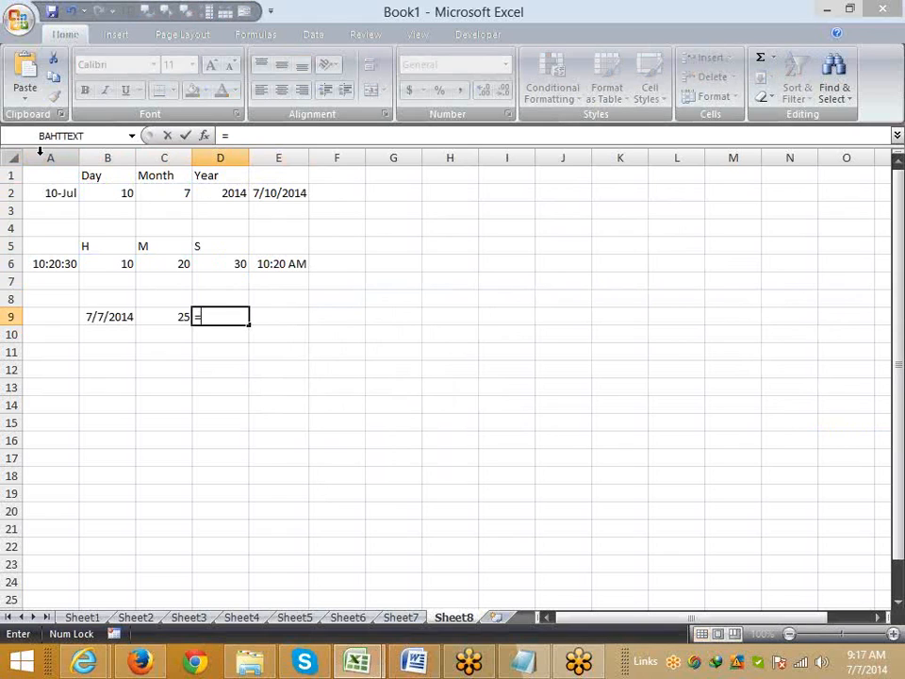
pyautogui.press('Left')
pyautogui.press('Left')
pyautogui.write('+')
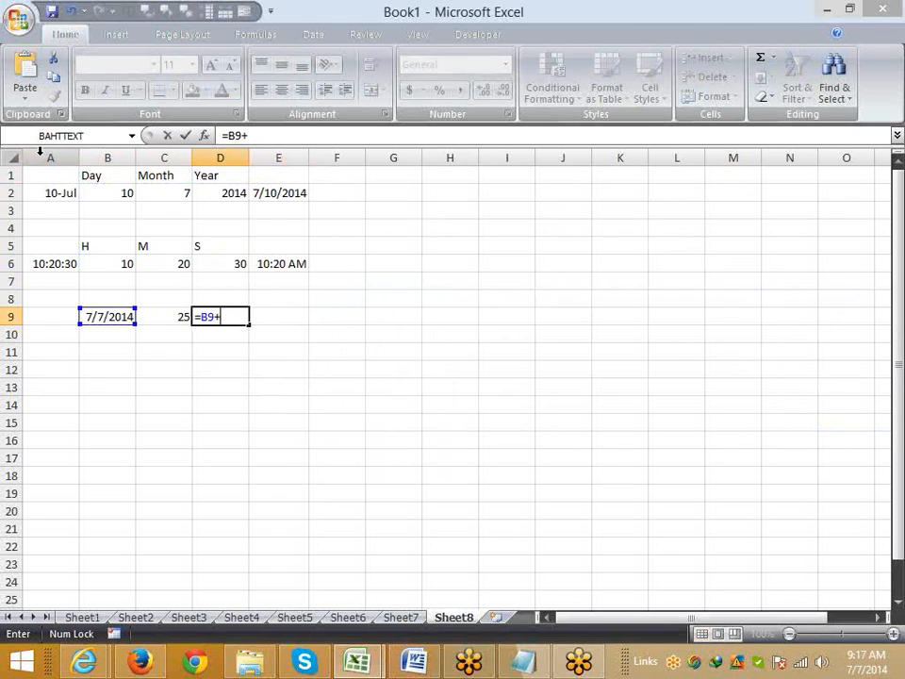
pyautogui.press('Left')
pyautogui.press('Return')
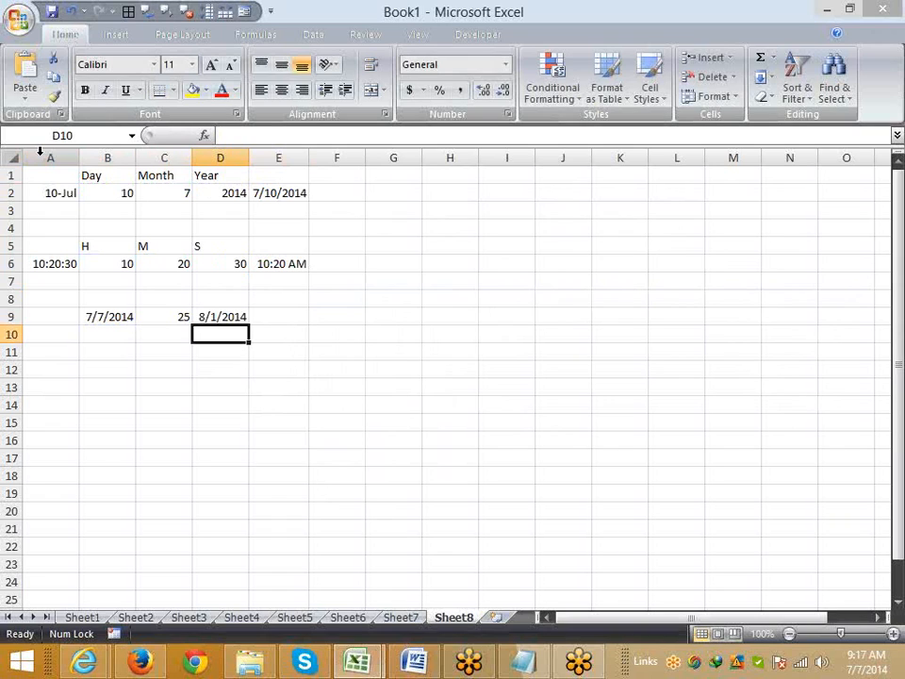
# Insert today's date, 7/7/2014, in cell B10 and enter 2 in cell C10.
pyautogui.press('Left')
pyautogui.press('Left')
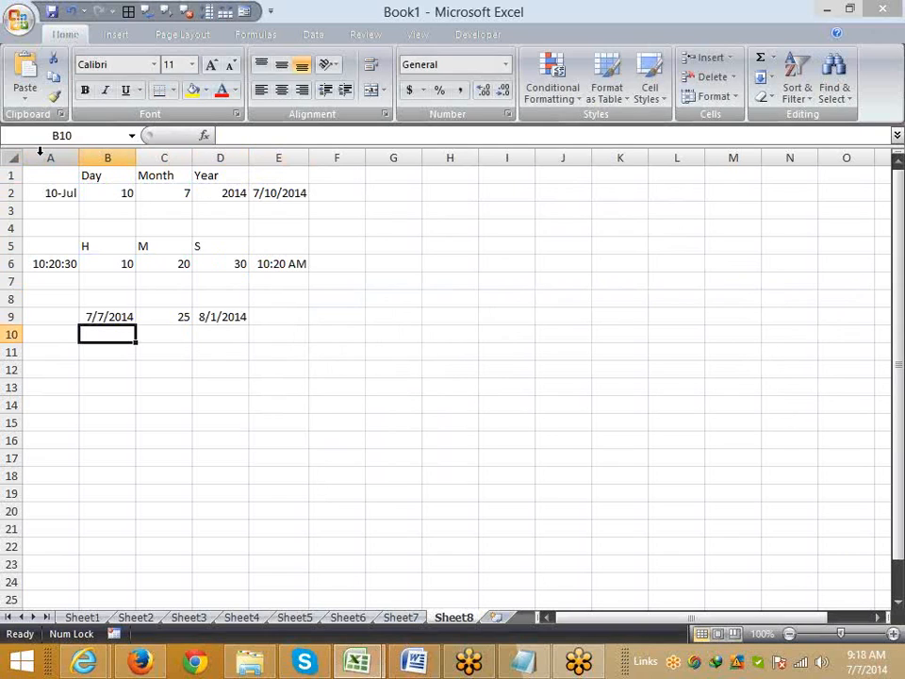
pyautogui.hotkey('ctrl', ';')
pyautogui.press('Tab')
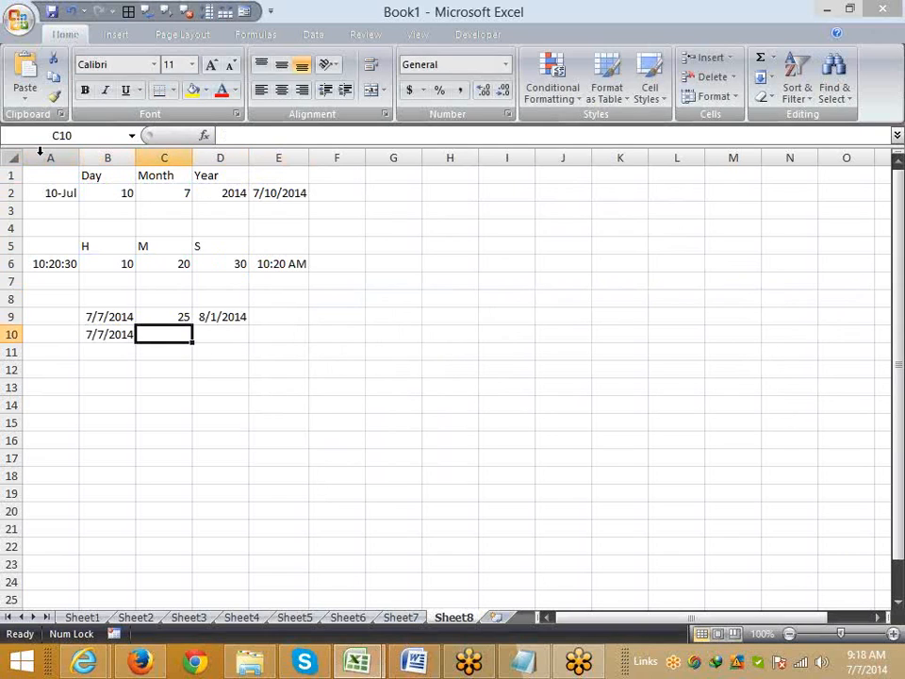
pyautogui.write('2')
pyautogui.press('Tab')
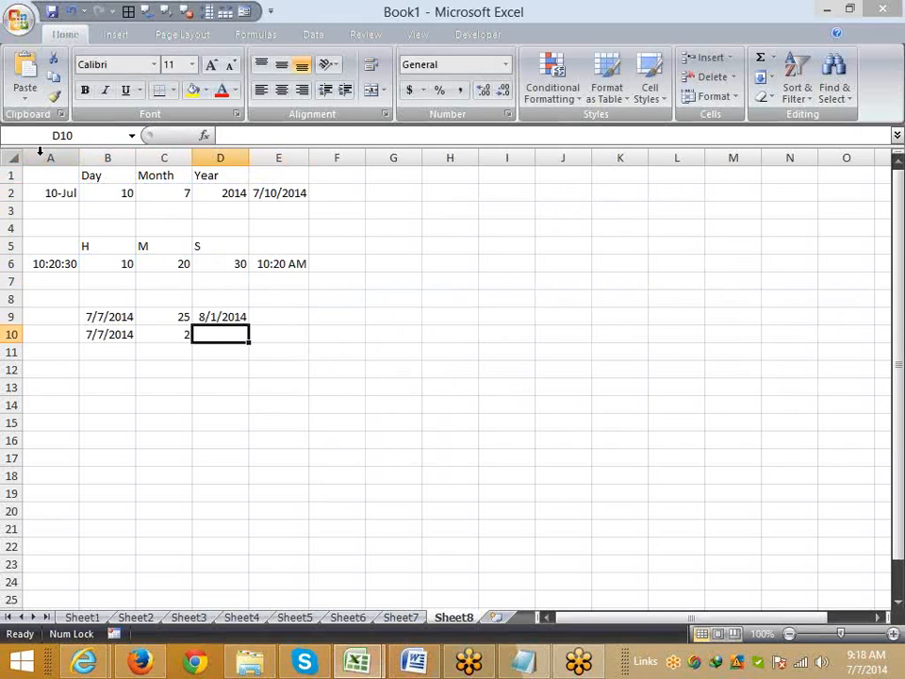
# Add the months in C10 to the date in B10 with =EDATE(B10,C10) in cell D10, formatted as a day-month-year date.
pyautogui.write('=')
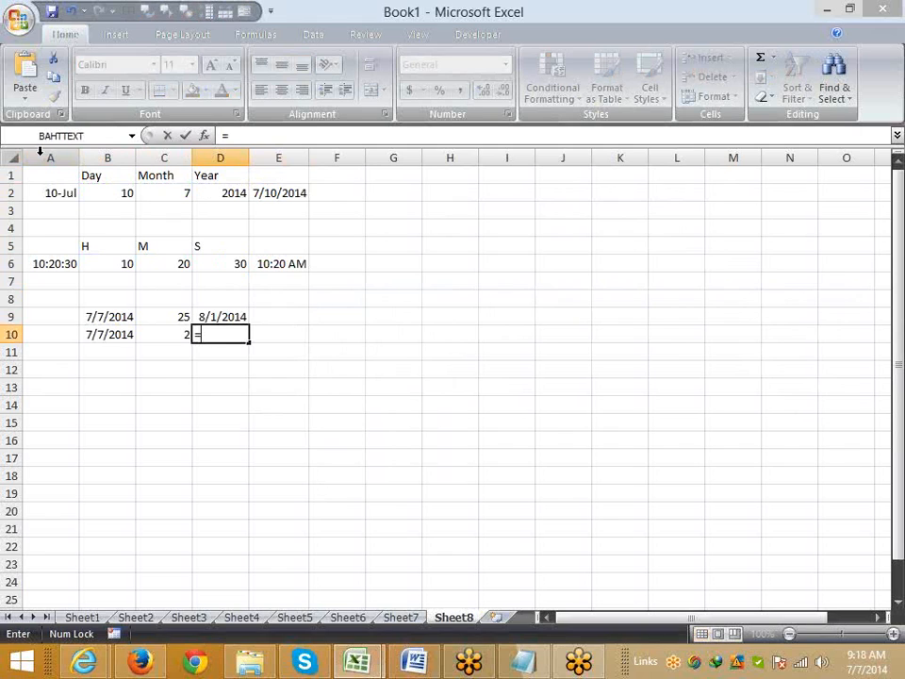
pyautogui.write('e')
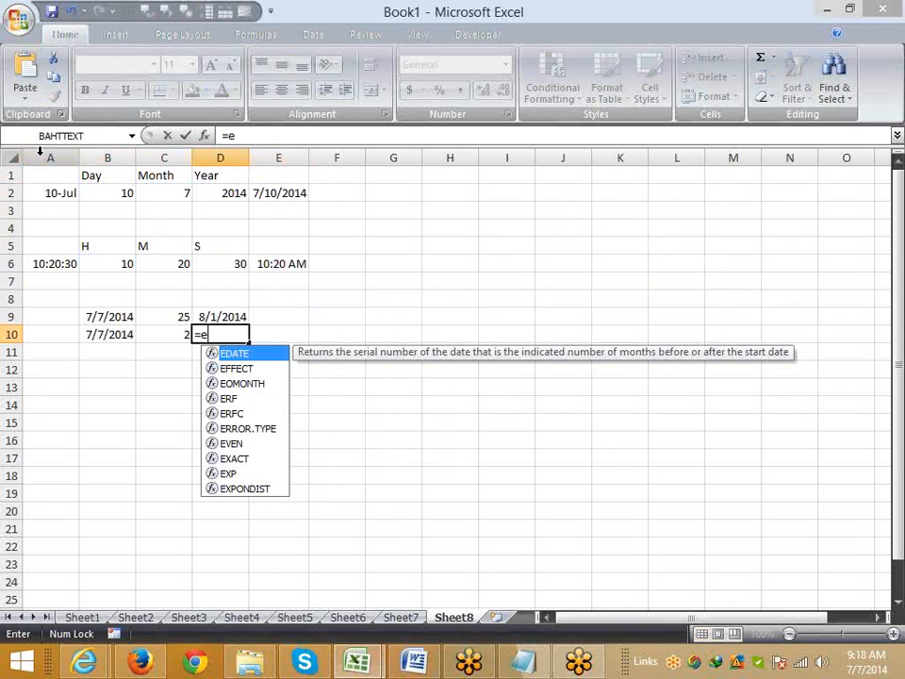
pyautogui.write('o')
pyautogui.press('BackSpace')
pyautogui.press('Tab')
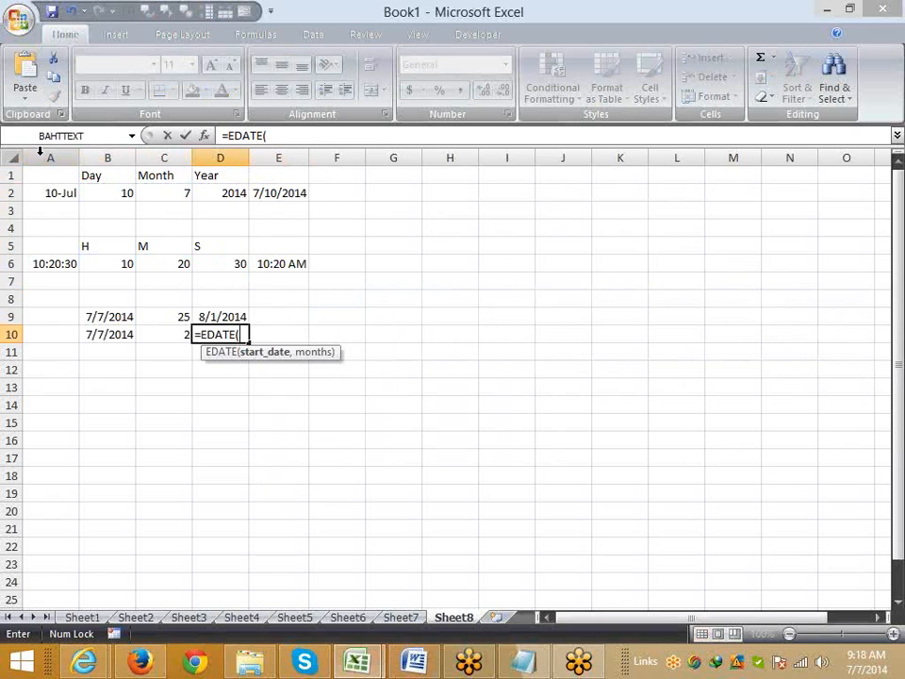
pyautogui.press('Left')
pyautogui.press('Left')
pyautogui.write(',')
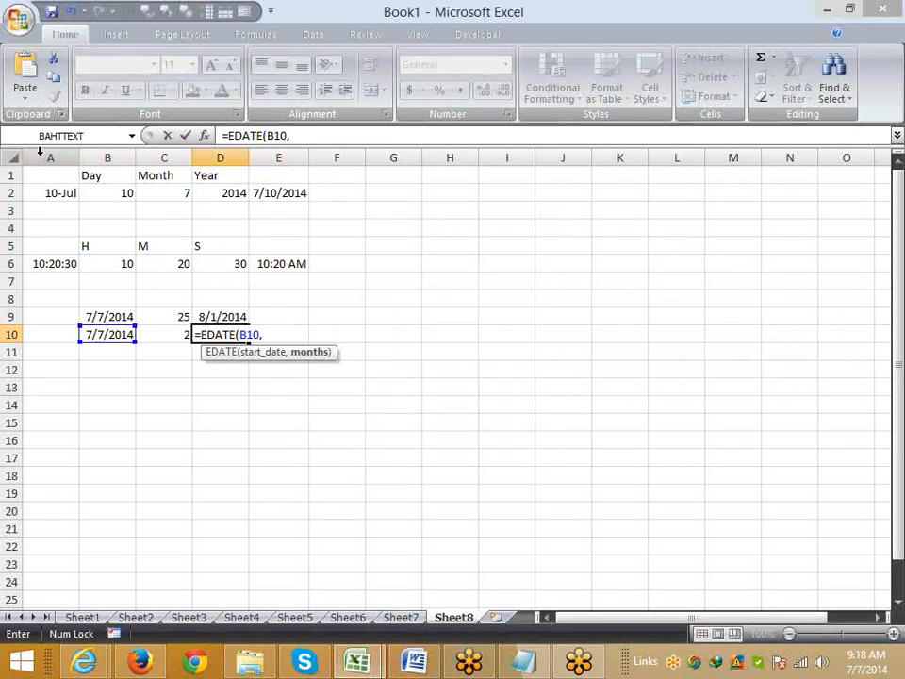
pyautogui.write('C10')
pyautogui.hotkey('ctrl', 'Return')
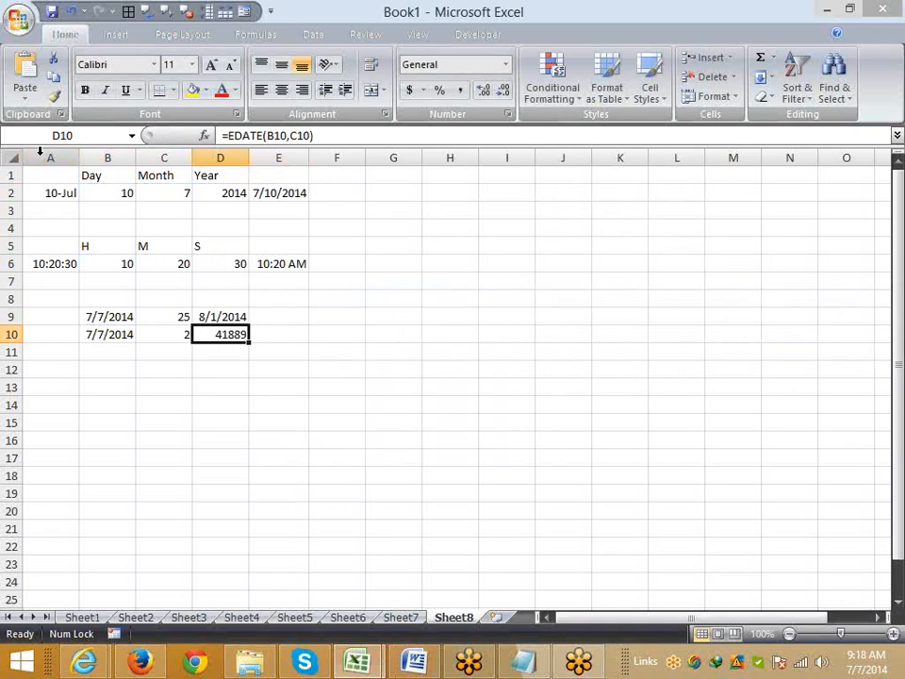
pyautogui.hotkey('ctrl', 'shift', '3')
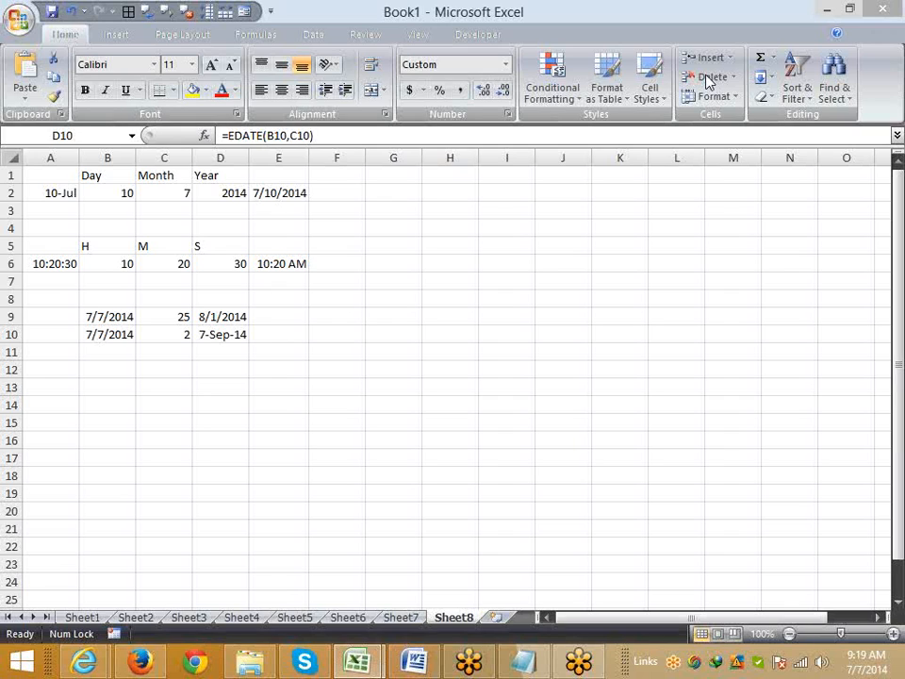
# Change the number of months in cell C10 to -2.
pyautogui.press('Left')
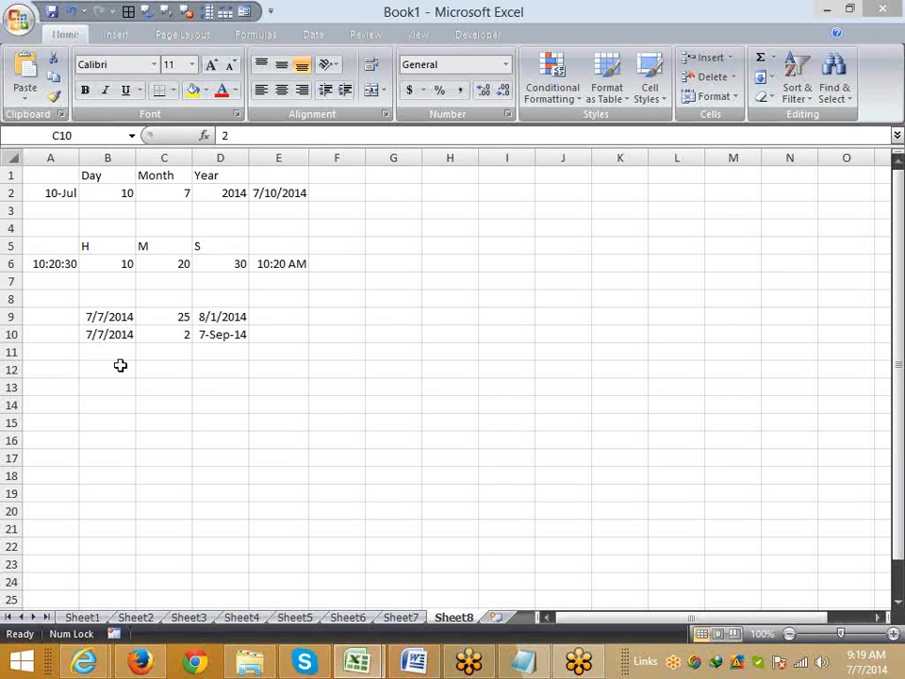
pyautogui.write('-2')
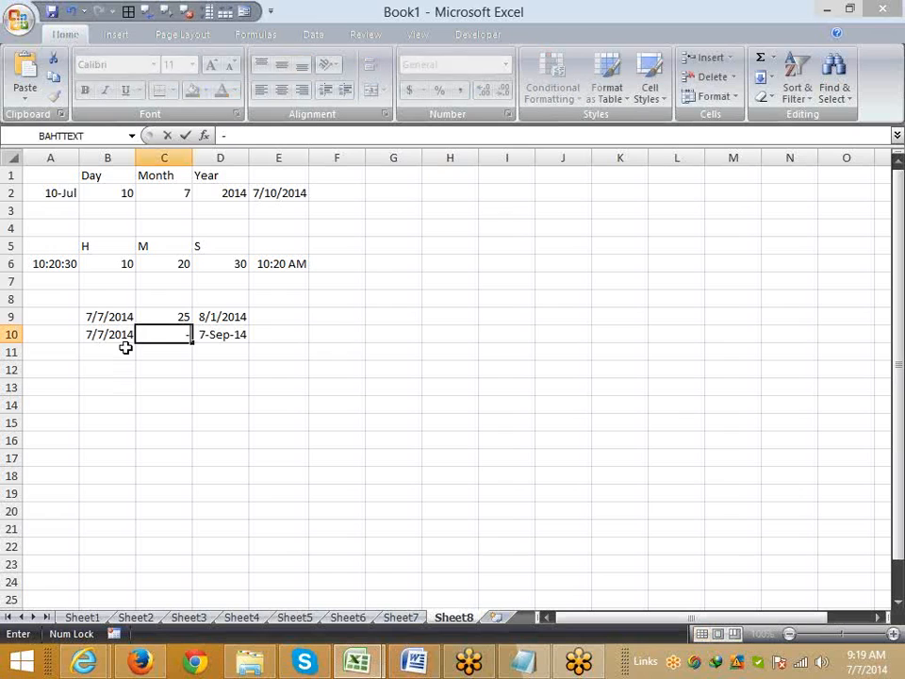
pyautogui.press('Return')
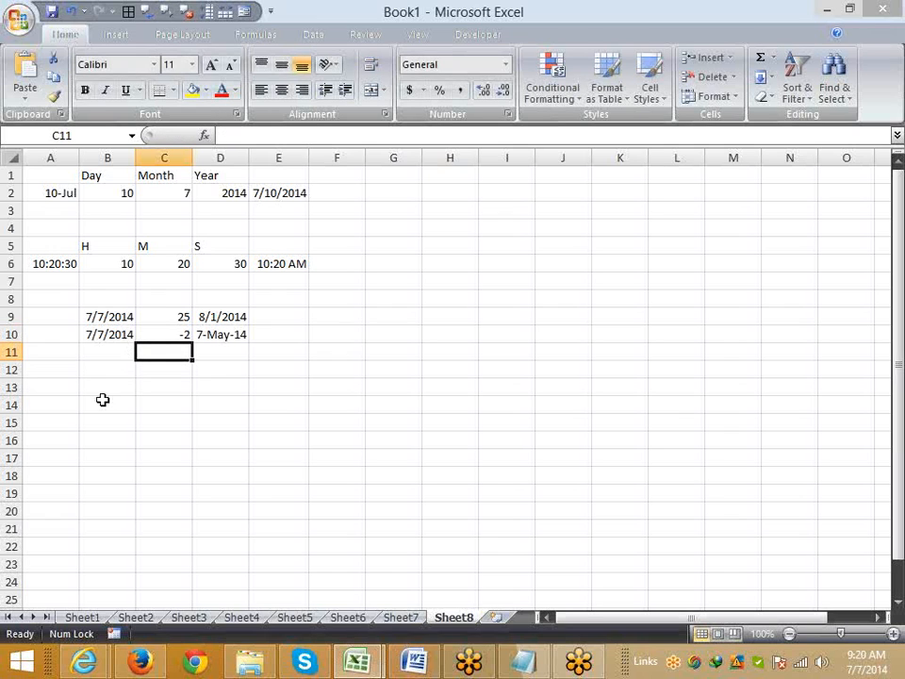
# Insert today's date, 7/7/2014, in cell B12 and enter 4, 3 and 22 in cells C12, D12 and E12.
pyautogui.click(94, 374)
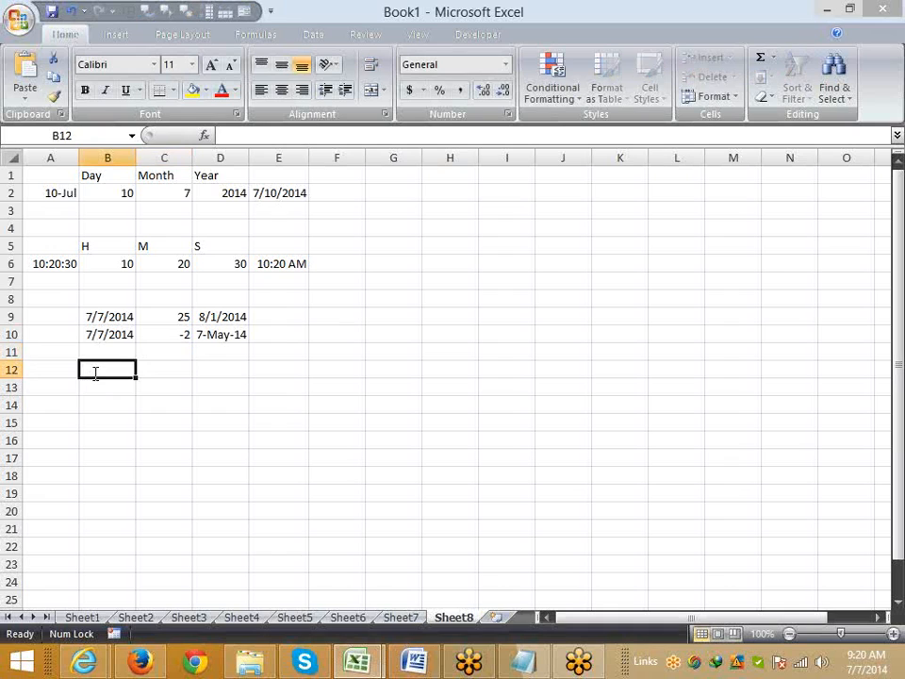
pyautogui.hotkey('ctrl', ';')
pyautogui.press('Tab')
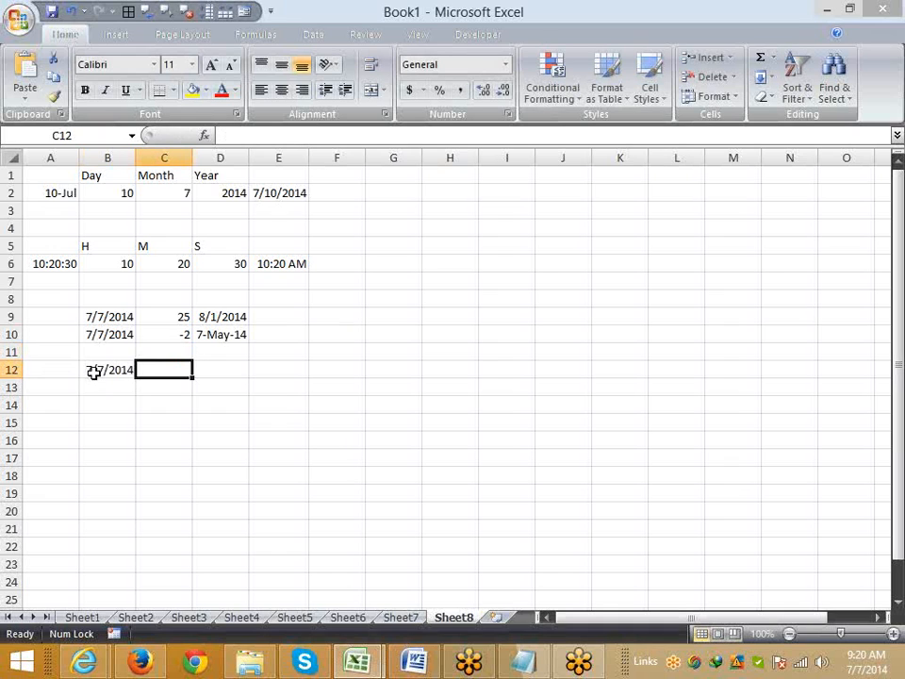
pyautogui.write('4')
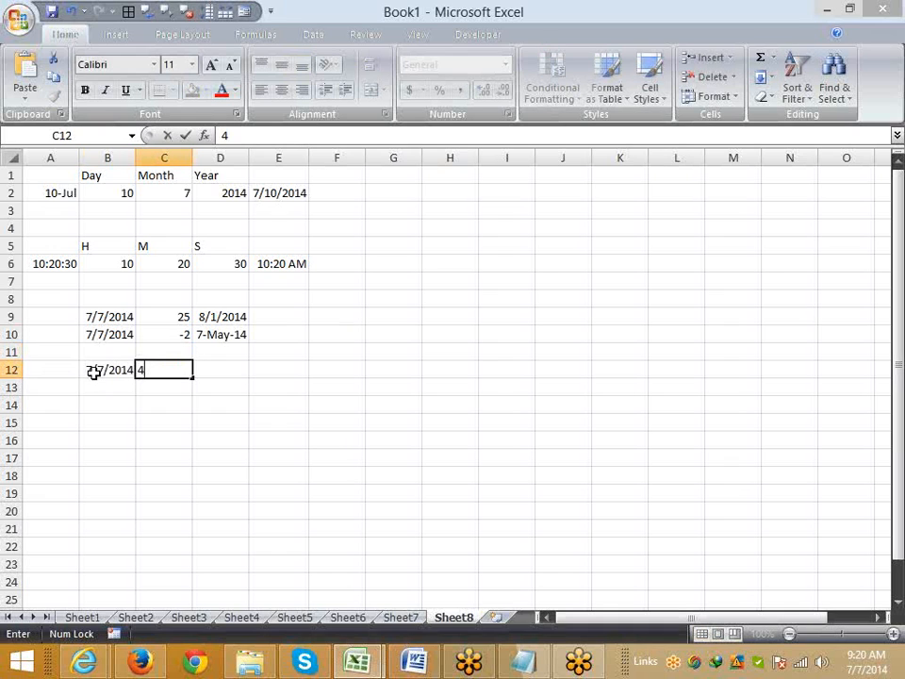
pyautogui.press('Tab')
pyautogui.write('3')
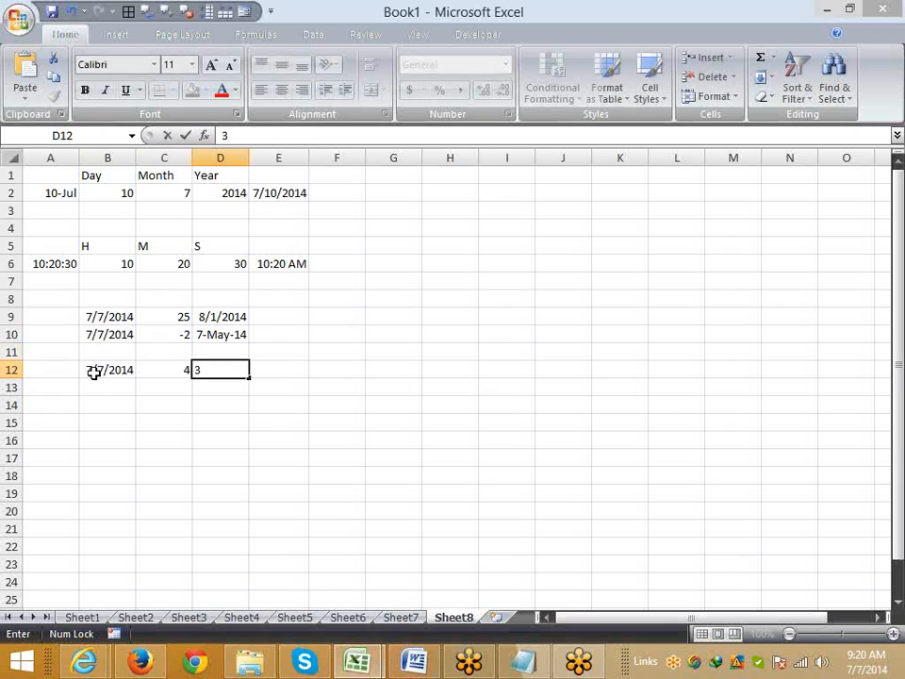
pyautogui.press('Tab')
pyautogui.write('2')
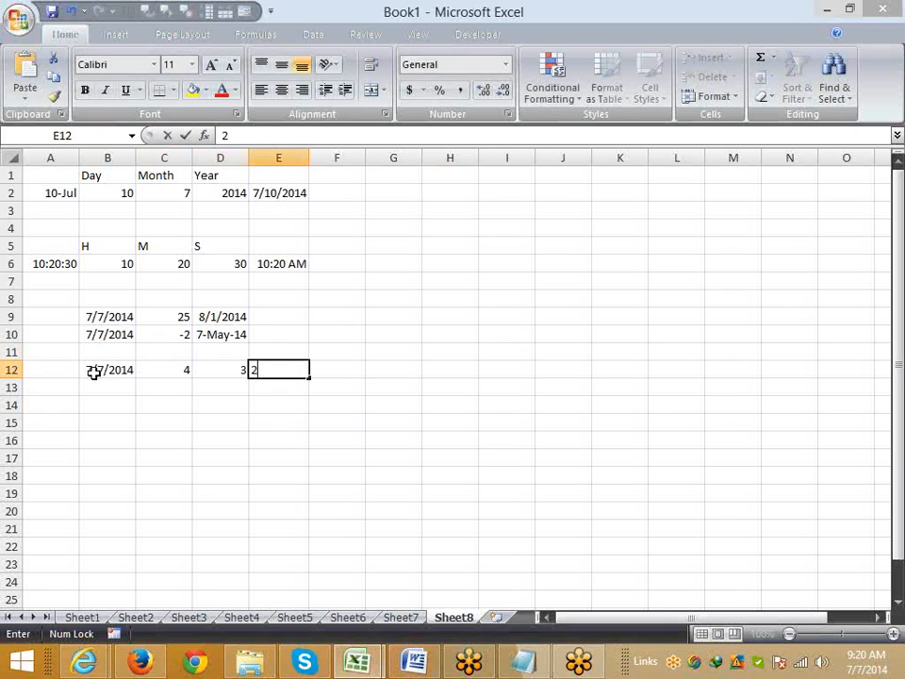
pyautogui.write('2')
pyautogui.press('Tab')
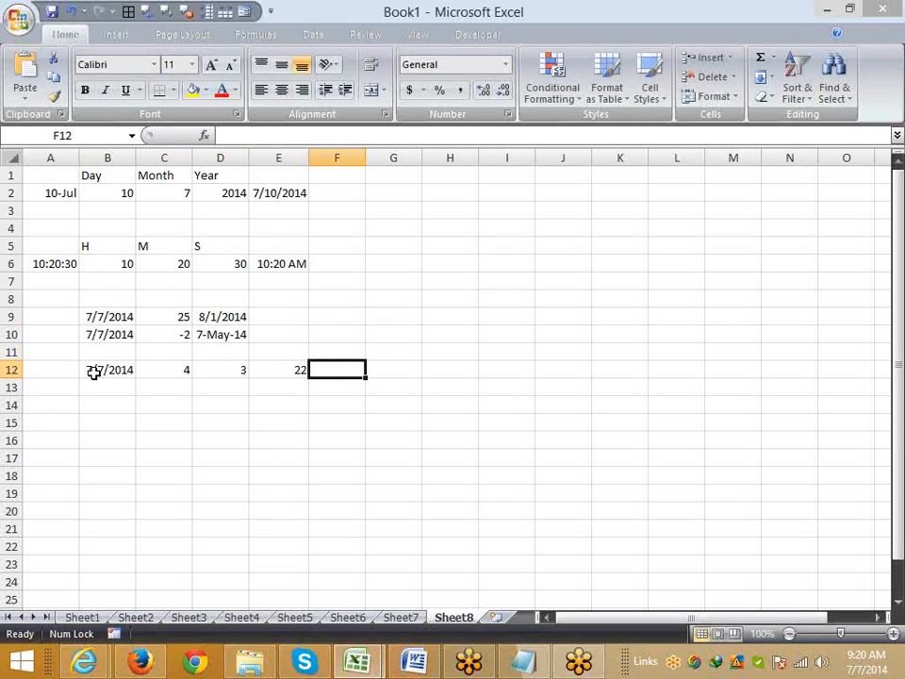
# Extract the year from the date in B12 with =YEAR(B12) in cell C13.
pyautogui.moveTo(124, 197); pyautogui.dragTo(271, 204)
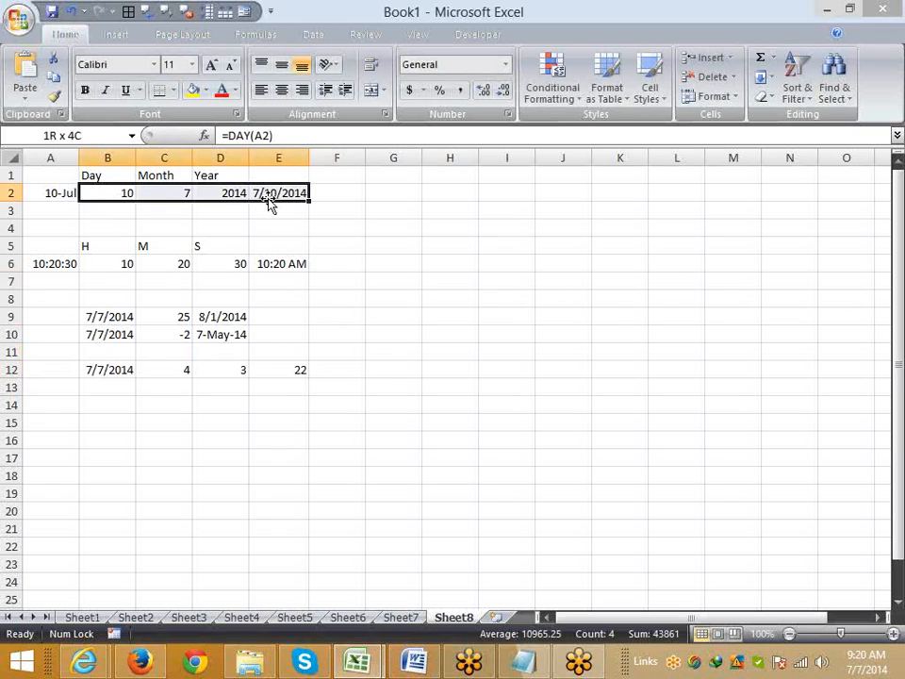
pyautogui.click(180, 387)
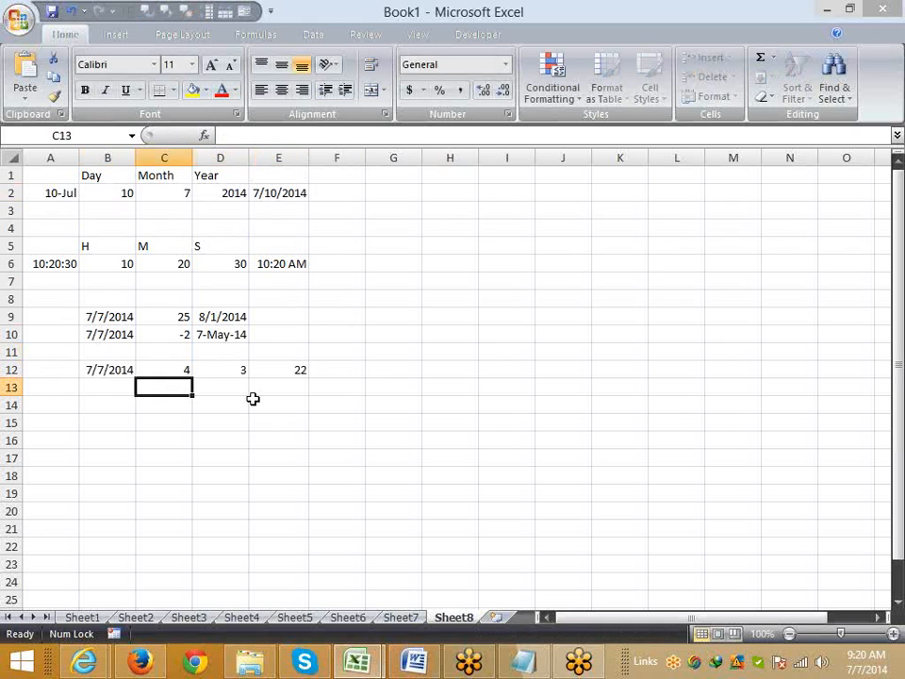
pyautogui.write('=y')
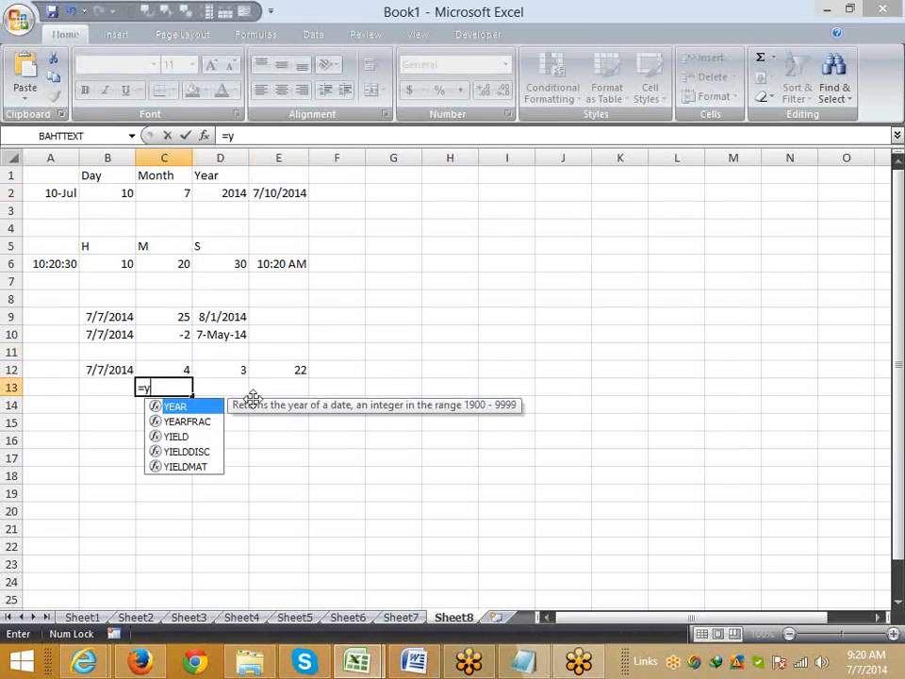
pyautogui.press('Tab')
pyautogui.press('Left')
pyautogui.press('Up')
pyautogui.press('Return')
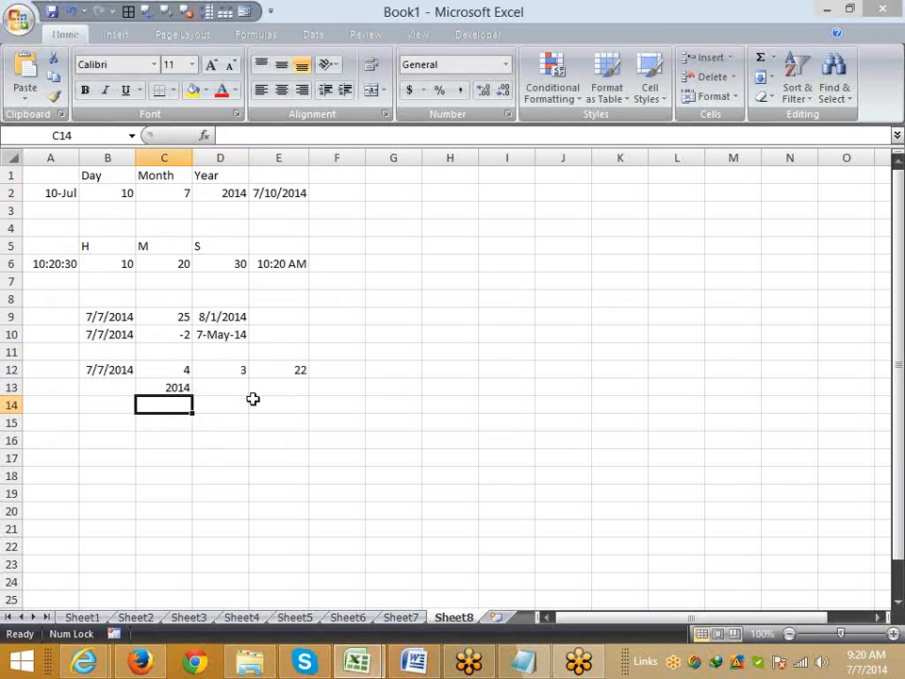
# Extract the month from the date in B12 with =MONTH(B12) in cell D13.
pyautogui.click(251, 392)
pyautogui.write('=mo')
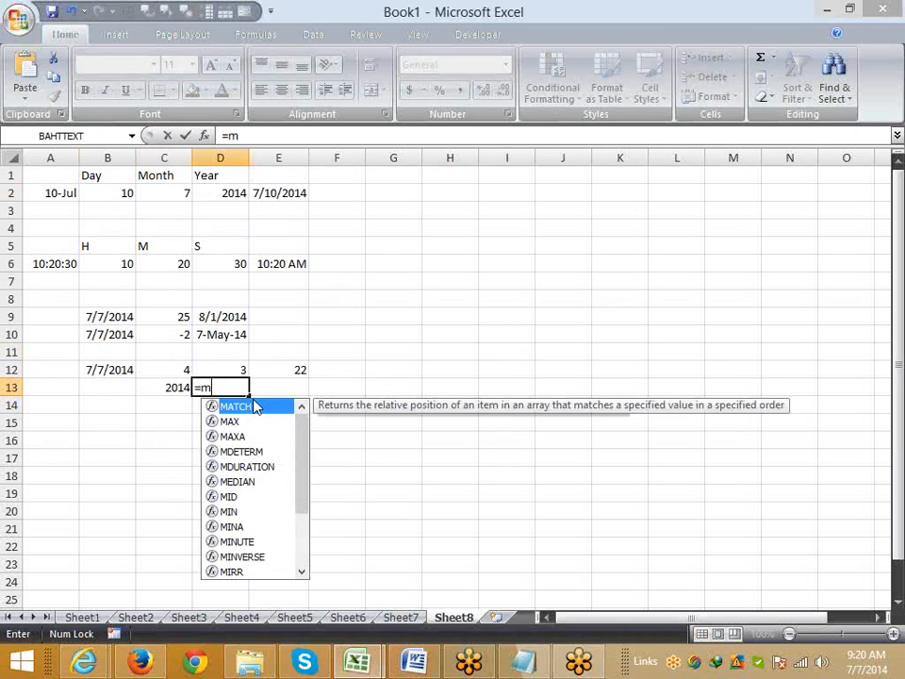
pyautogui.press('Down')
pyautogui.press('Down')
pyautogui.press('Tab')
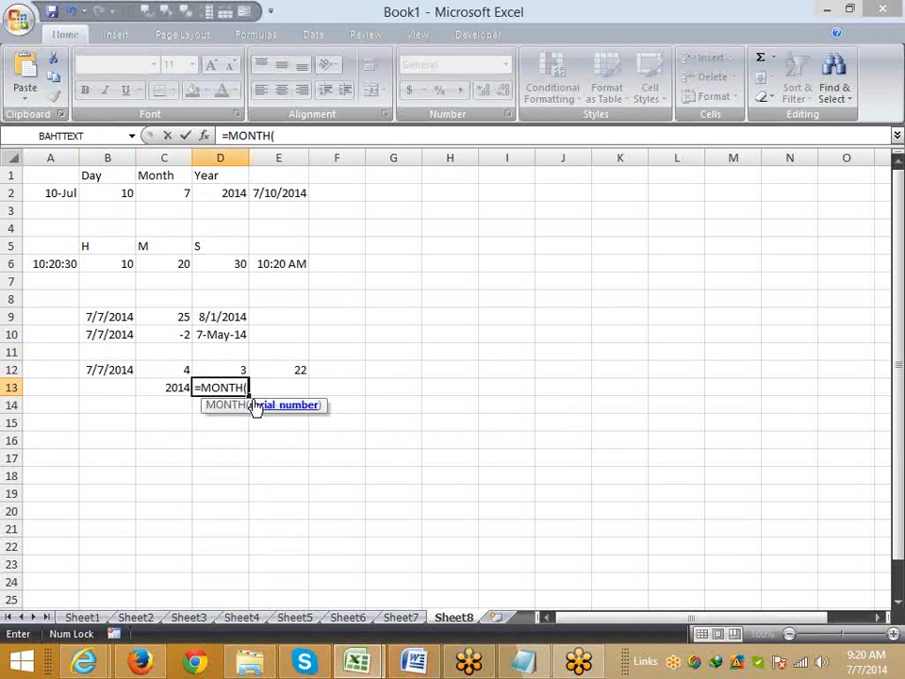
pyautogui.press('Left')
pyautogui.press('Up')
pyautogui.press('Left')
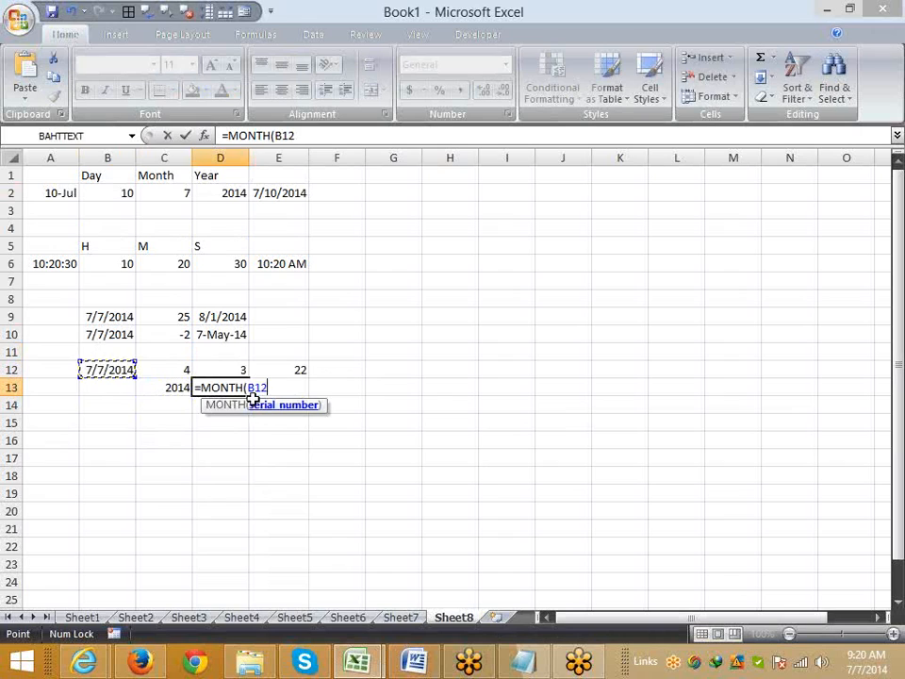
pyautogui.press('Tab')
# Try extracting the last part of the date in B12 with =SECOND(B12) in cell E13.
pyautogui.write('=se')
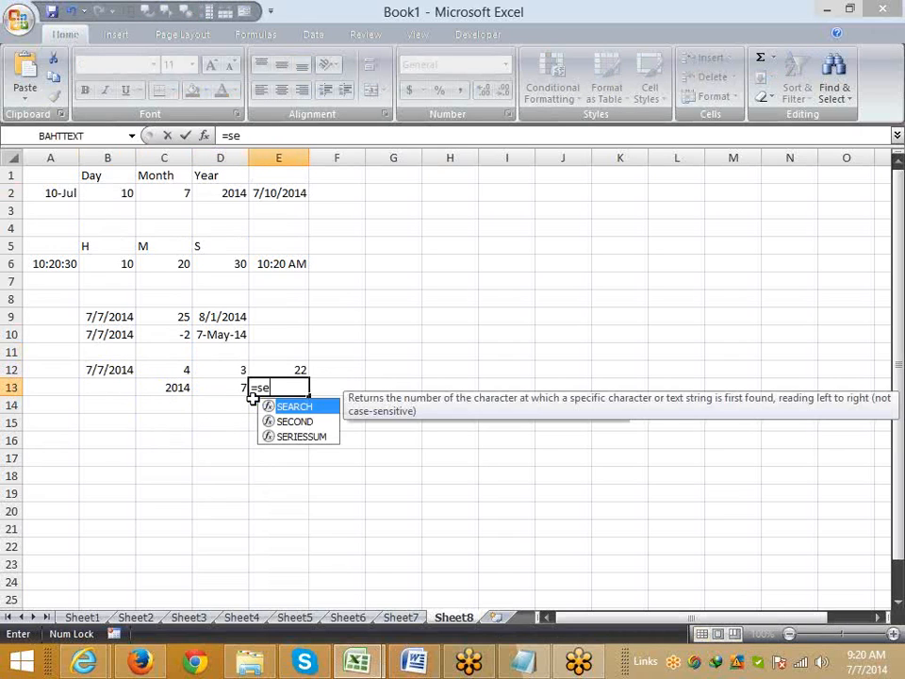
pyautogui.press('Down')
pyautogui.press('Tab')
pyautogui.press('Left')
pyautogui.press('Left')
pyautogui.press('Left')
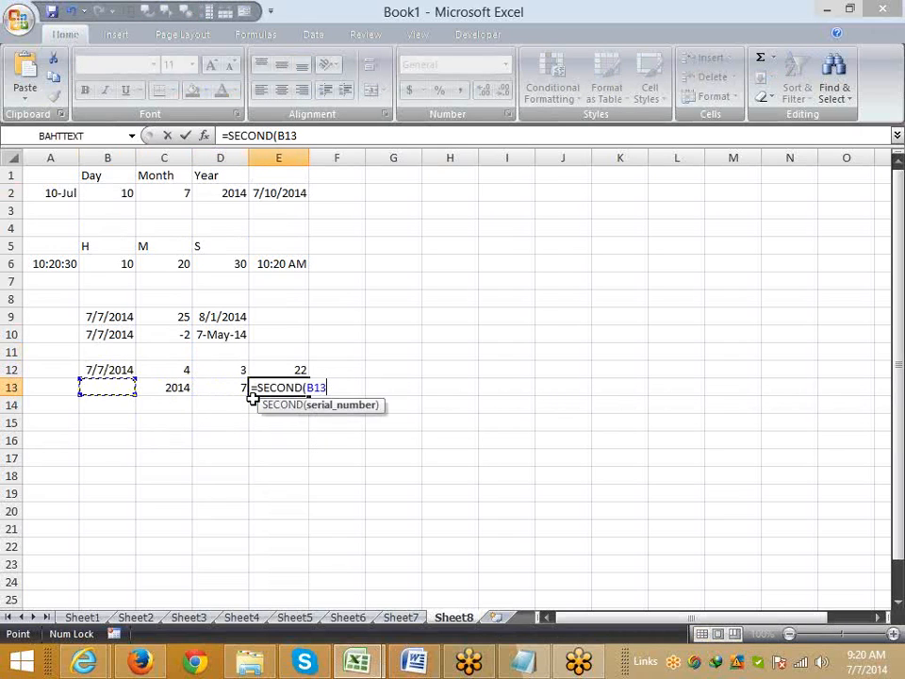
pyautogui.press('Up')
pyautogui.press('Return')
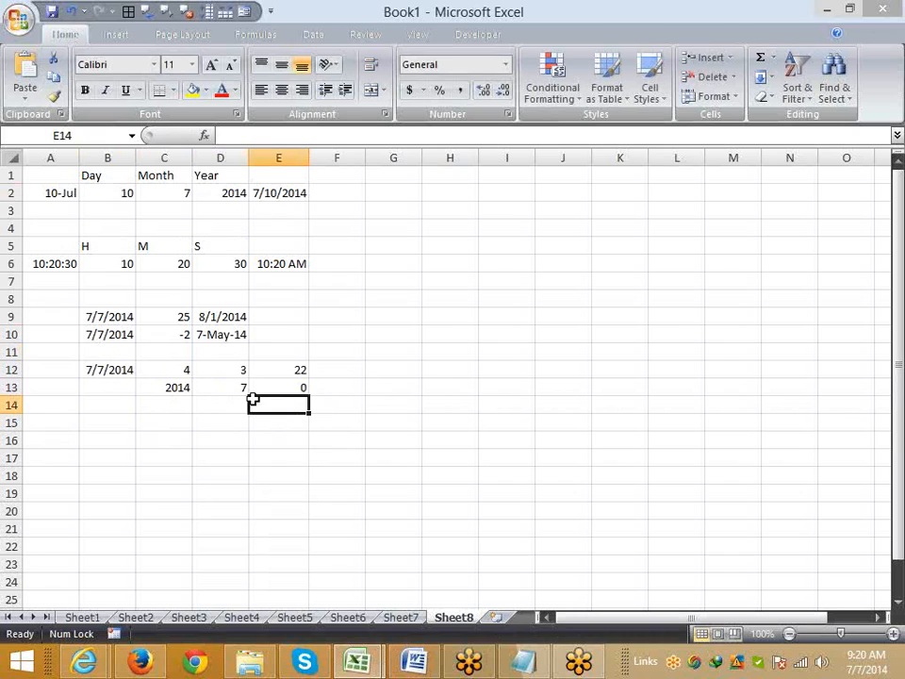
# Replace the formula in cell E13 with =DAY(B12) to extract the day from the date in B12.
pyautogui.press('Up')
pyautogui.write('=')
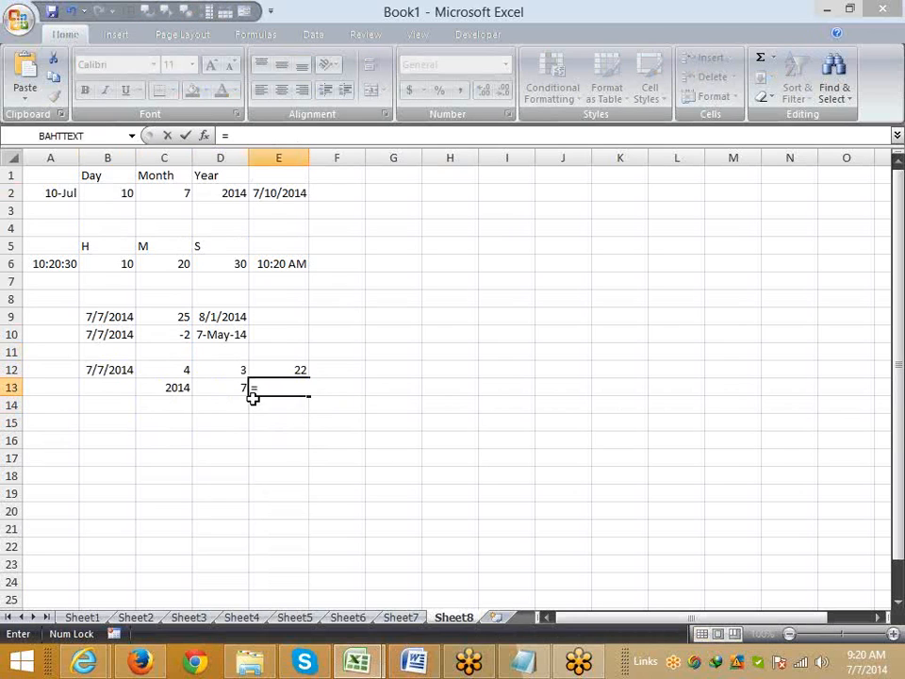
pyautogui.write('d')
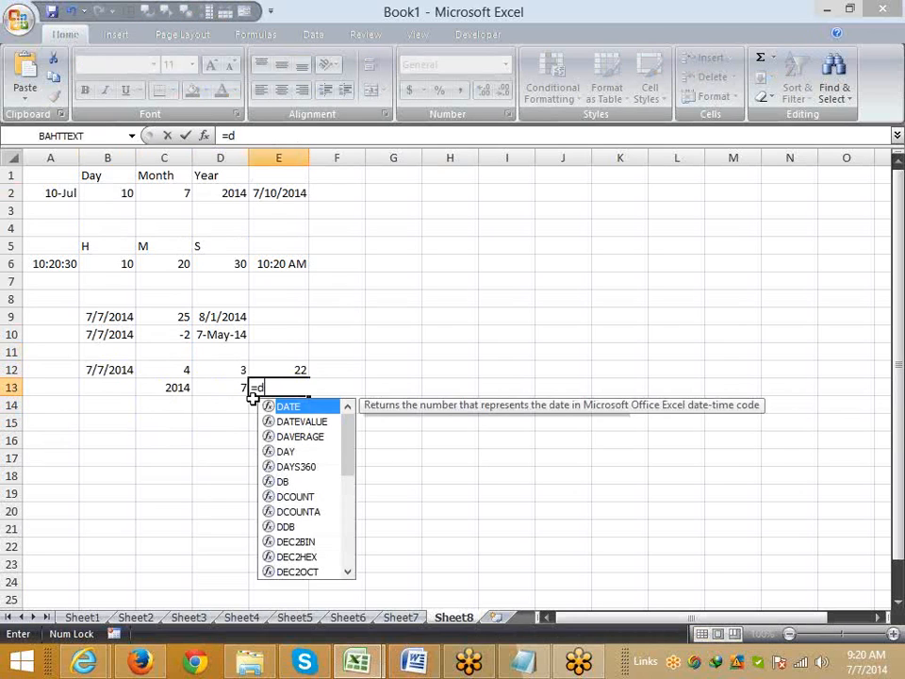
pyautogui.write('ay')
pyautogui.press('Tab')
pyautogui.press('Left')
pyautogui.press('Left')
pyautogui.press('Left')
pyautogui.press('Left')
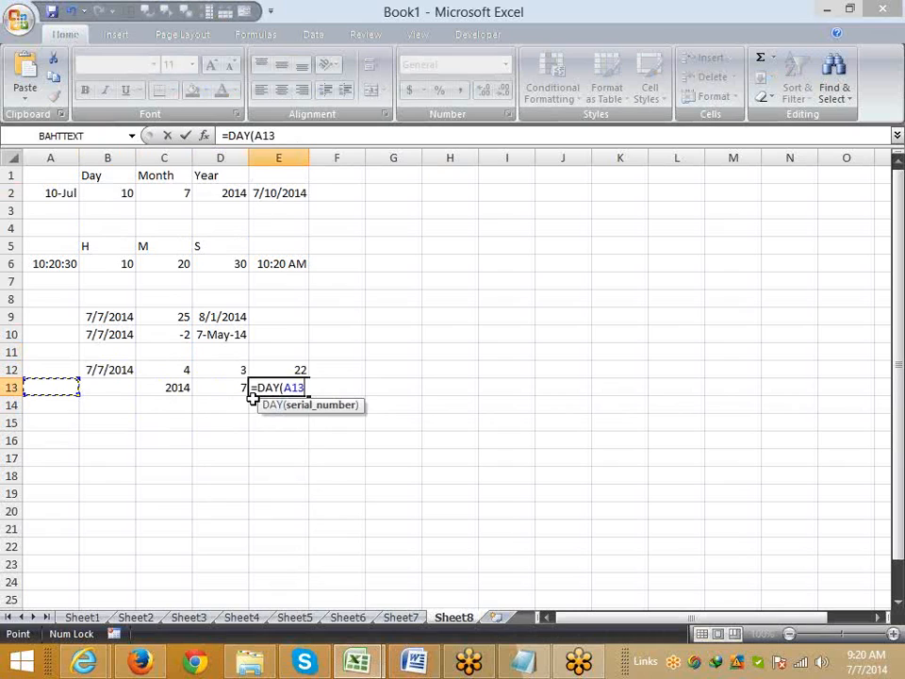
pyautogui.press('Right')
pyautogui.press('Return')
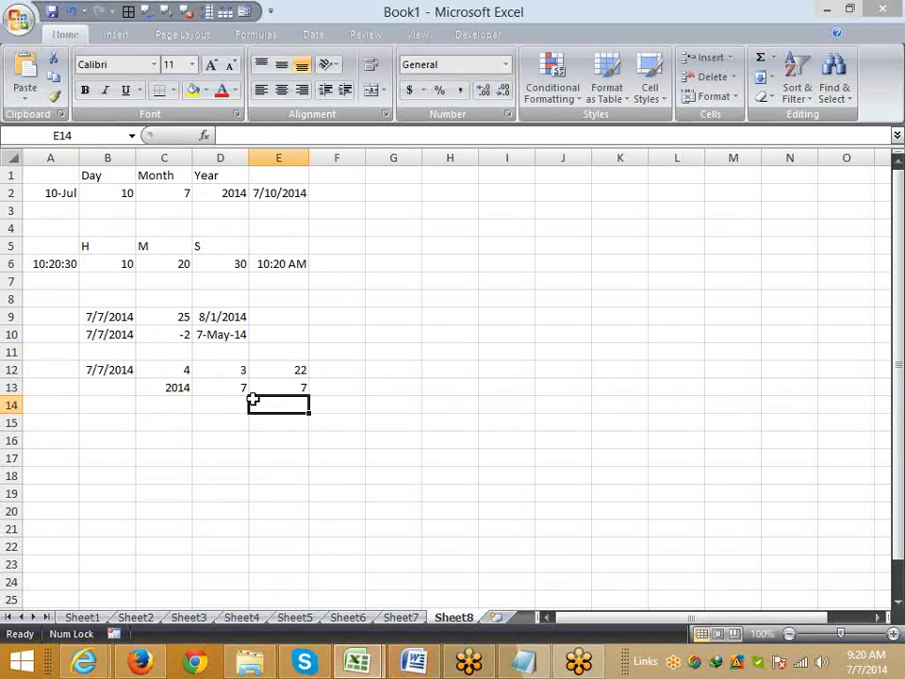
# Add the year offset in C12 to the extracted year with =C13+C12 in cell C14.
pyautogui.press('Up')
pyautogui.press('Left')
pyautogui.press('Left')
pyautogui.press('Right')
pyautogui.press('Right')
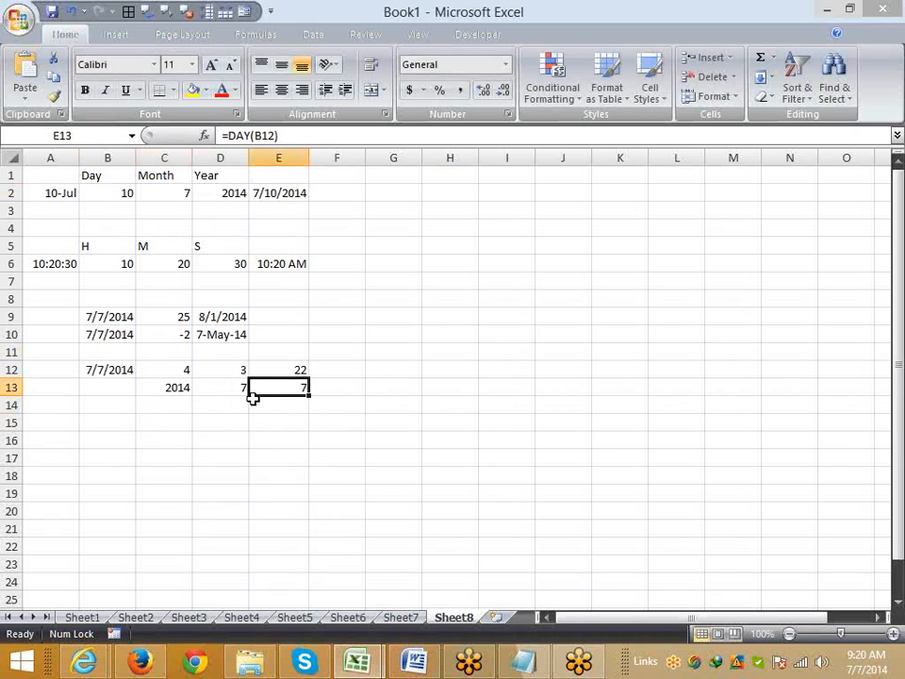
pyautogui.press('Down')
pyautogui.press('Left')
pyautogui.press('Left')
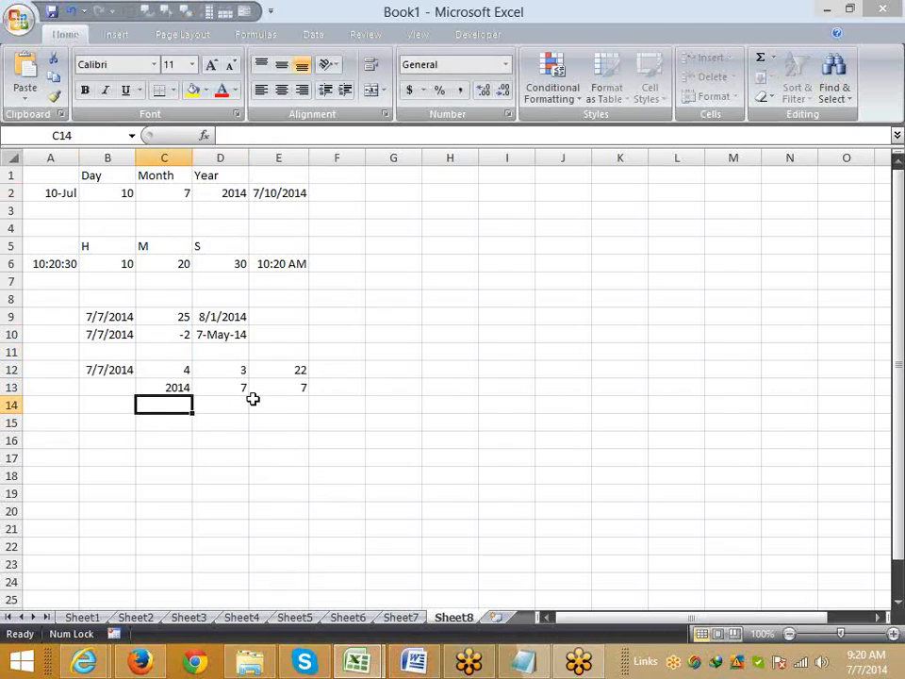
pyautogui.write('=')
pyautogui.press('Up')
pyautogui.write('+')
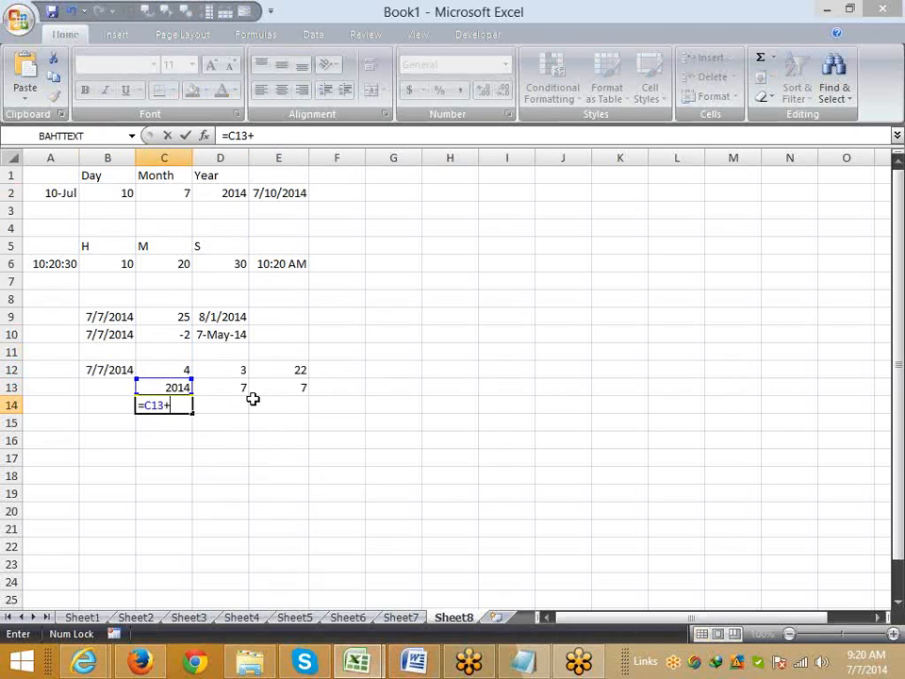
pyautogui.write('4')
pyautogui.press('Return')
# Fill the addition formula in C14 across to cells D14 and E14.
pyautogui.press('Up')
pyautogui.press('Right')
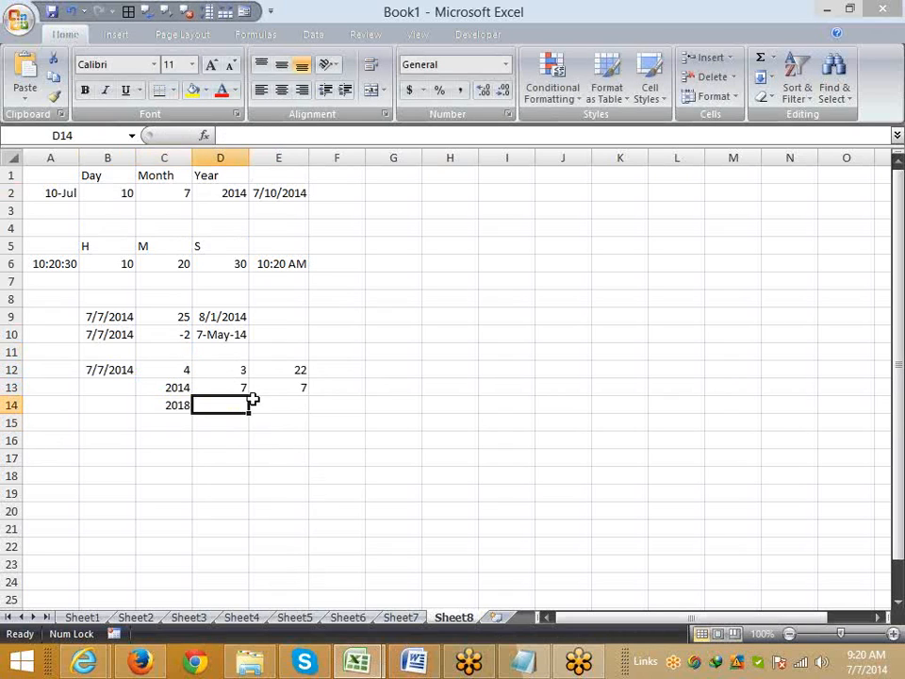
pyautogui.press('Left')
pyautogui.hotkey('shift', 'Right')
pyautogui.hotkey('shift', 'Right')
pyautogui.hotkey('ctrl', 'r')
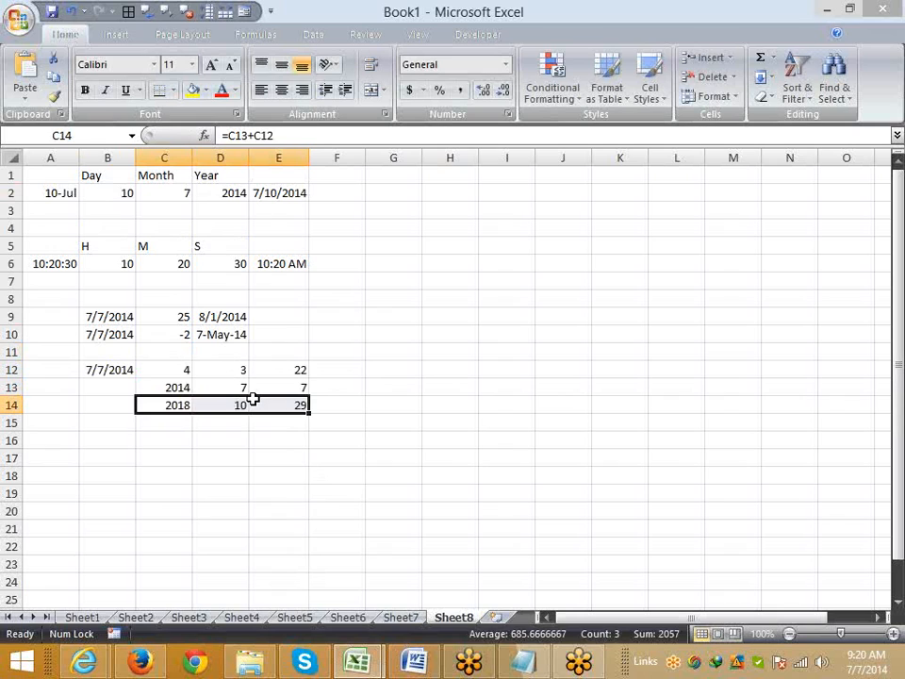
# Rebuild the date from the year, month and day in C14:E14 with =DATE(C14,D14,E14) in cell F14.
pyautogui.press('Right')
pyautogui.press('Right')
pyautogui.press('Right')
pyautogui.write('=da')
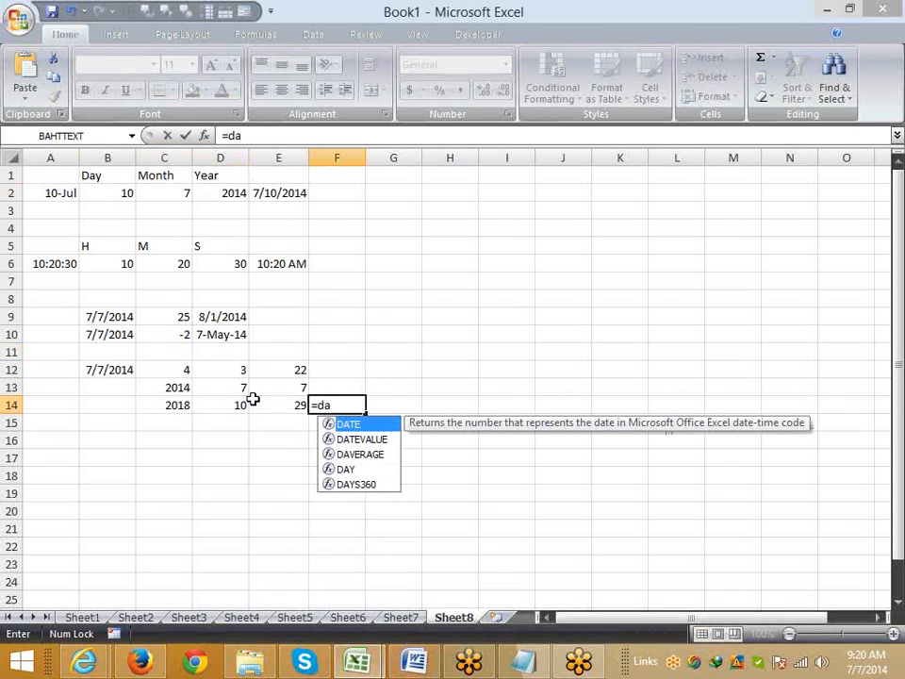
pyautogui.press('Tab')
pyautogui.press('Left')
pyautogui.press('Left')
pyautogui.press('Left')
pyautogui.write(',')
pyautogui.press('Left')
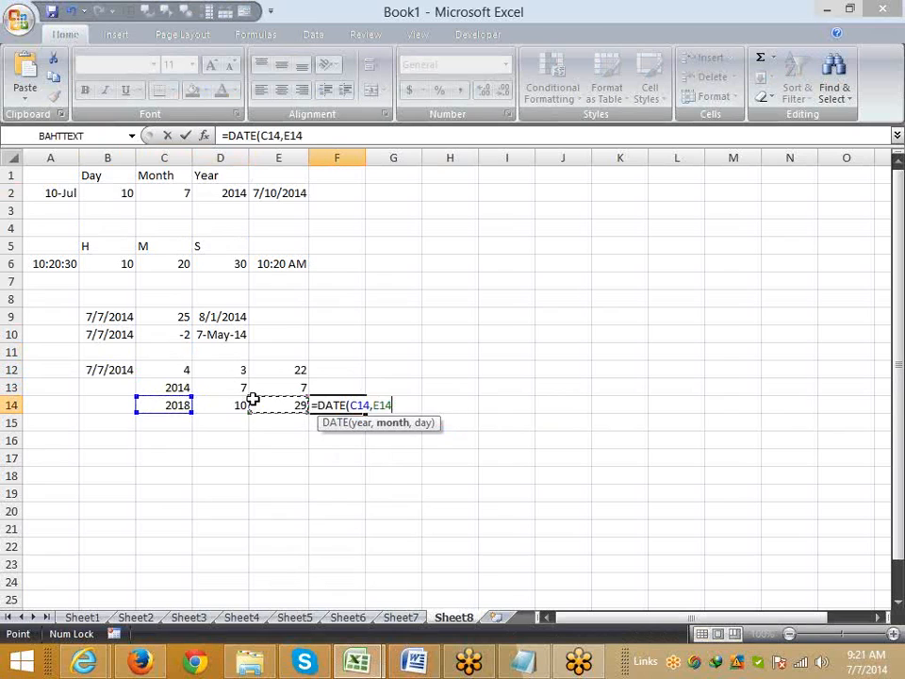
pyautogui.press('Left')
pyautogui.write(',')
pyautogui.press('Left')
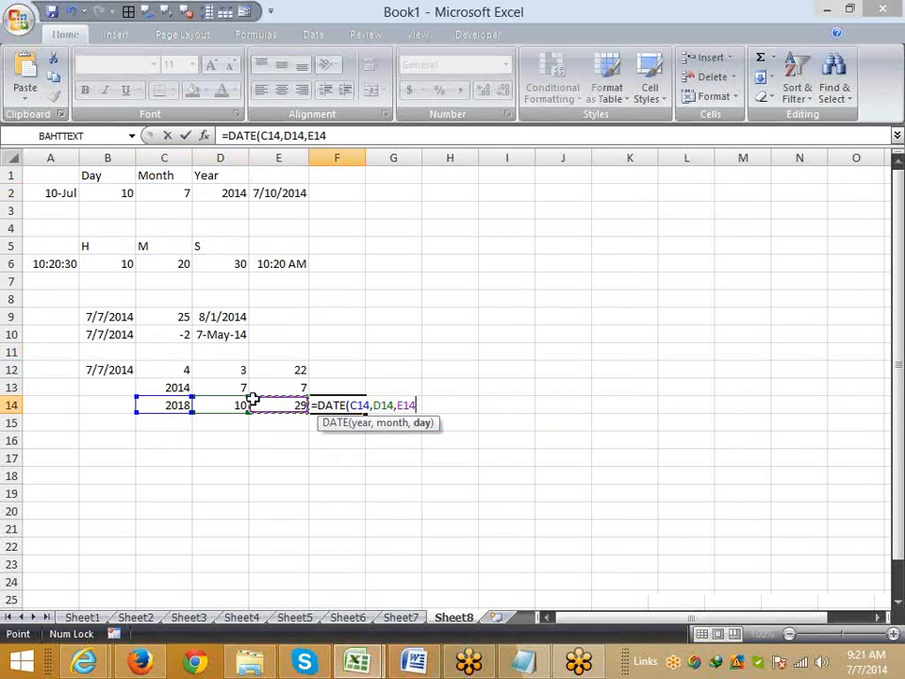
pyautogui.hotkey('ctrl', 'Return')
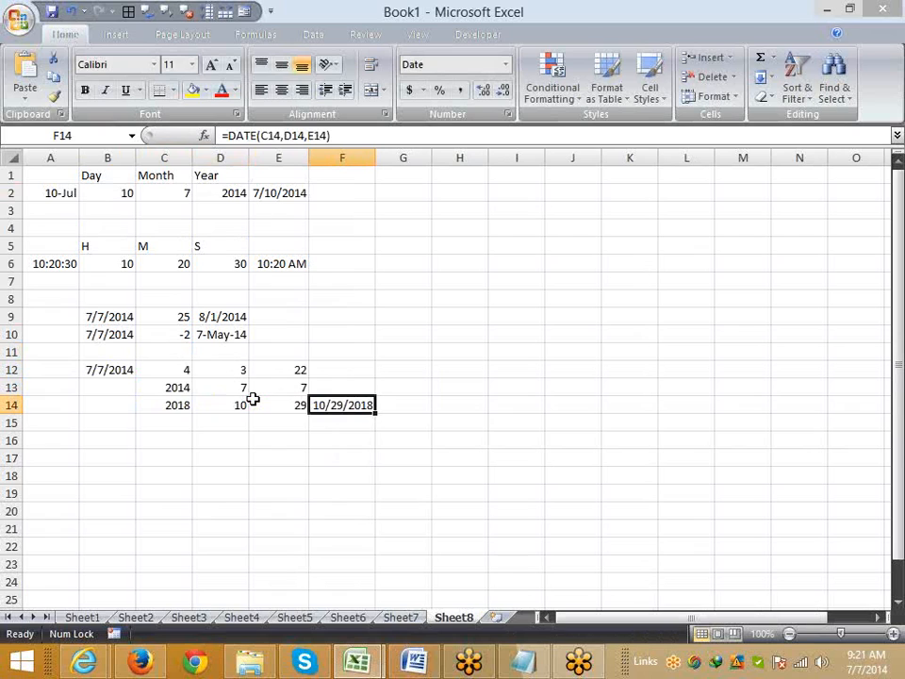
# Begin a DATE formula in cell F12 with YEAR(B12)+4 as its year argument.
pyautogui.press('Up')
pyautogui.press('Up')
pyautogui.write('=')
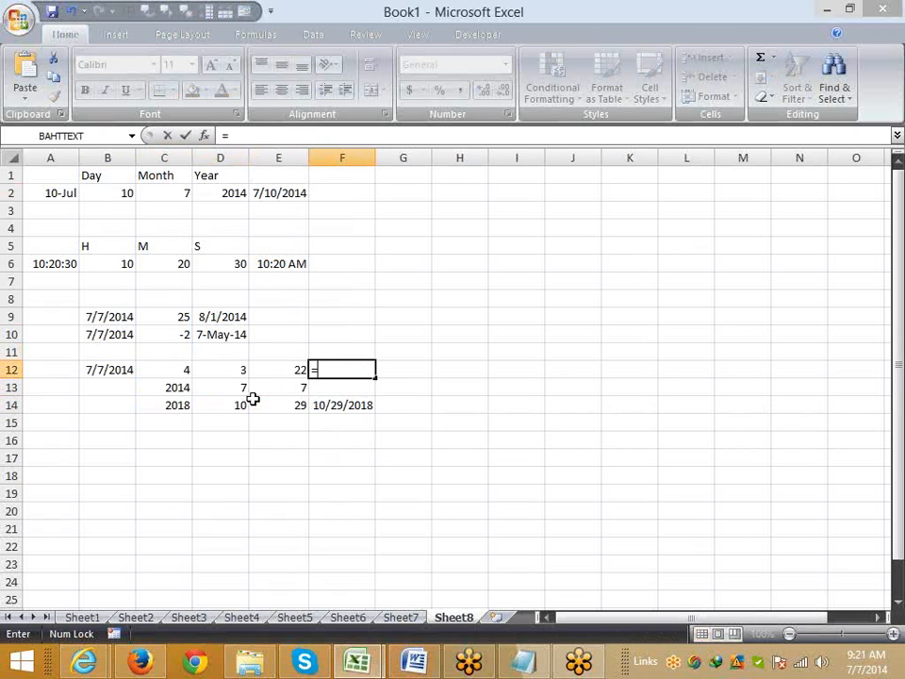
pyautogui.write('dat')
pyautogui.press('Tab')
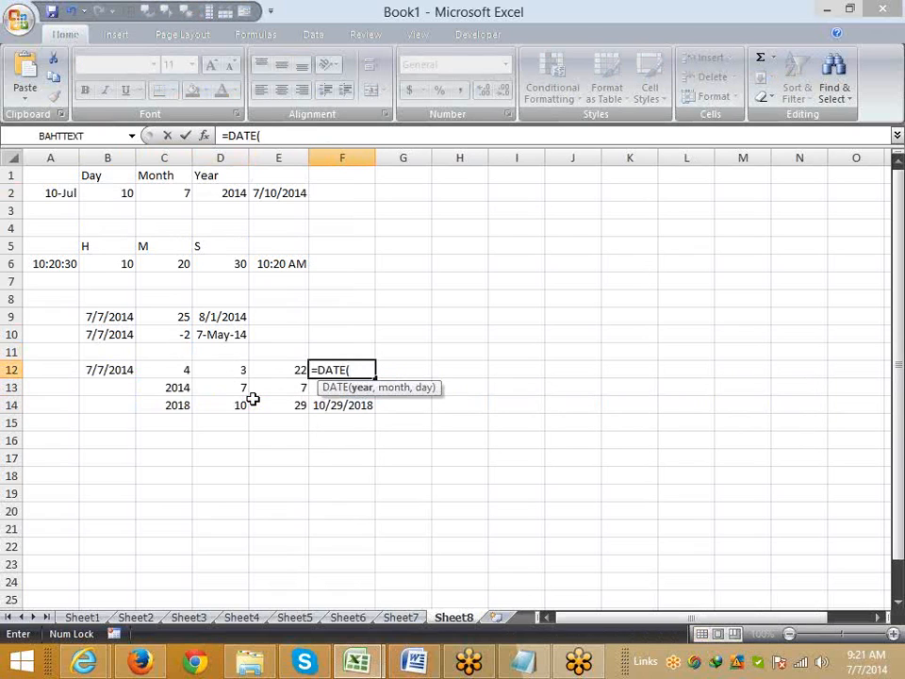
pyautogui.write('y')
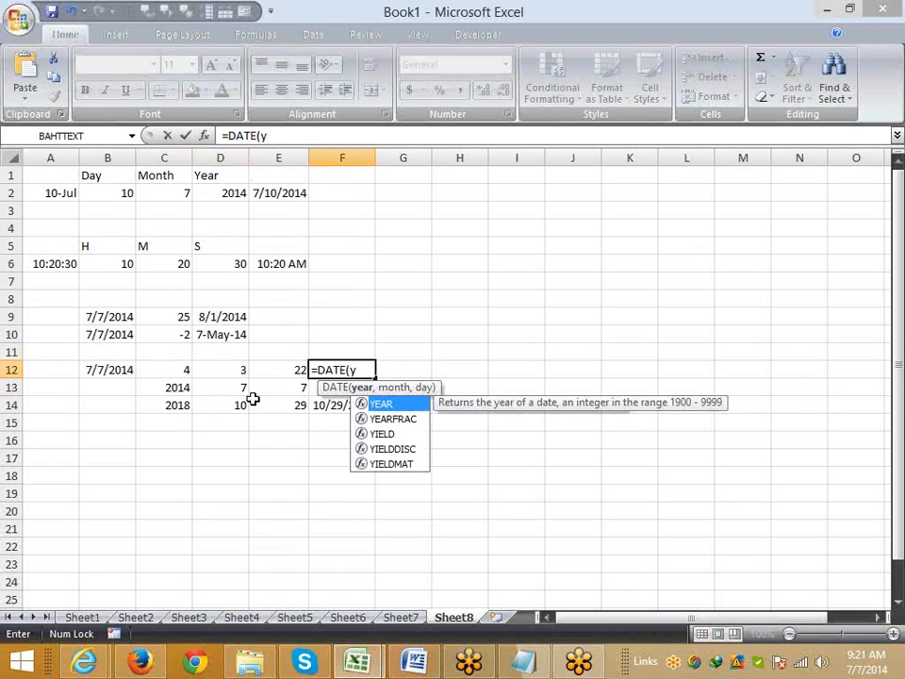
pyautogui.press('Tab')
pyautogui.press('Left')
pyautogui.press('Left')
pyautogui.press('Left')
pyautogui.press('Left')
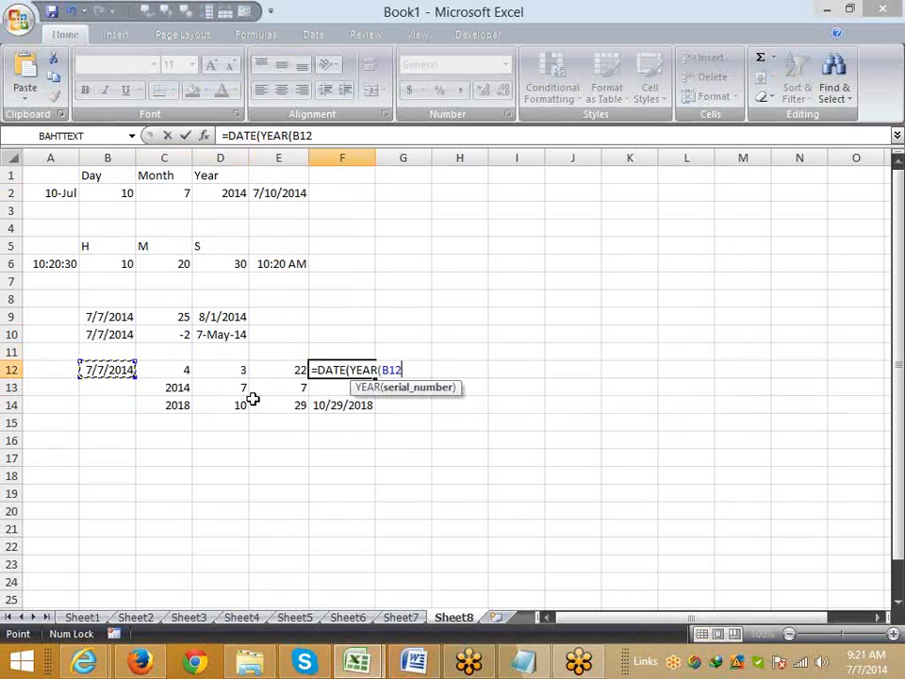
pyautogui.write(')+1')
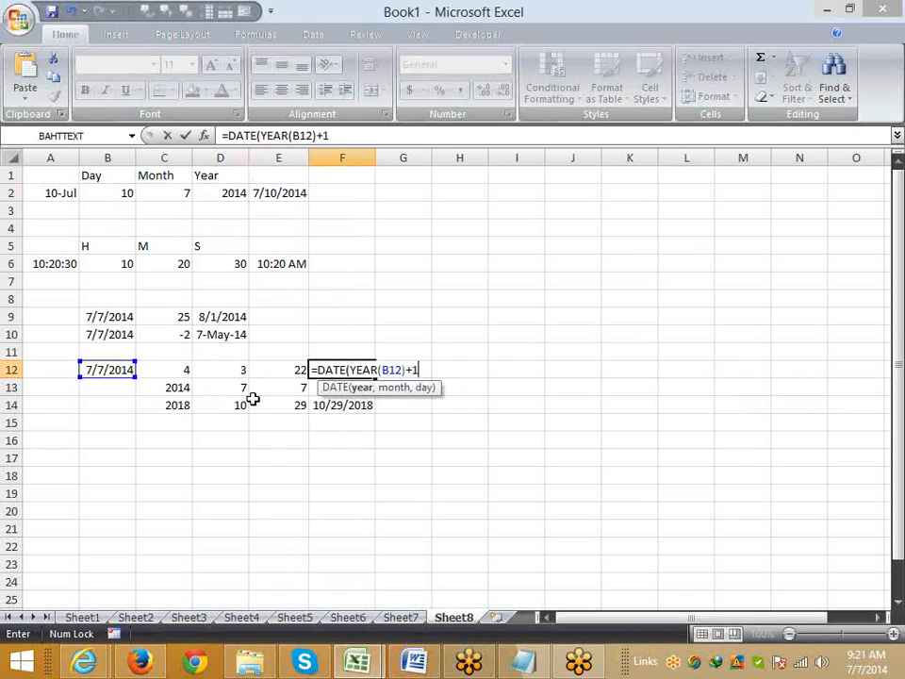
pyautogui.press('BackSpace')
pyautogui.write('4,mo')
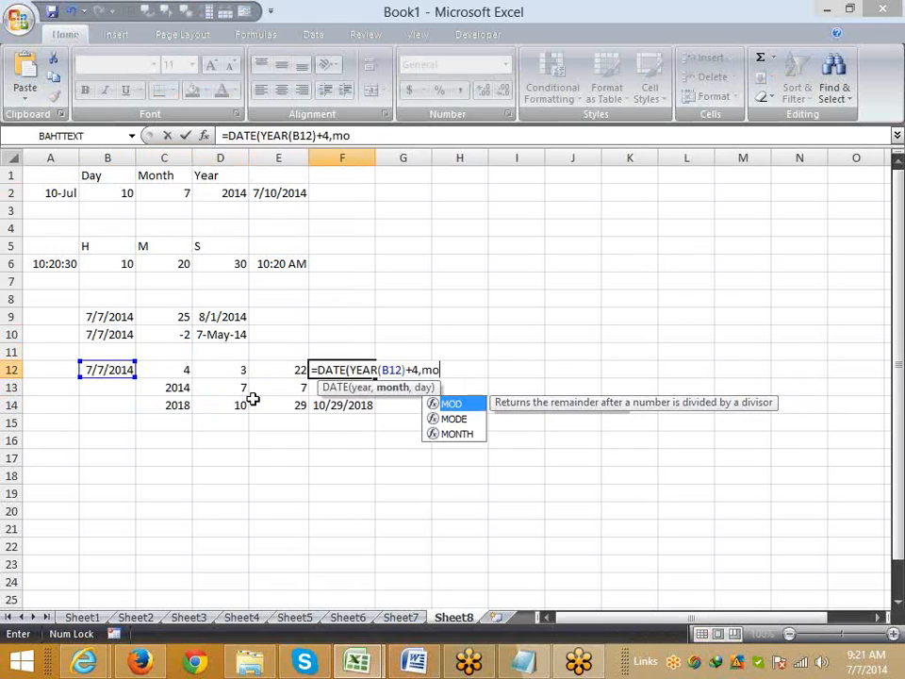
# Add MONTH(B12)+3 as the month argument of the DATE formula in F12.
pyautogui.press('Down')
pyautogui.press('Down')
pyautogui.press('Tab')
pyautogui.press('Left')
pyautogui.press('Left')
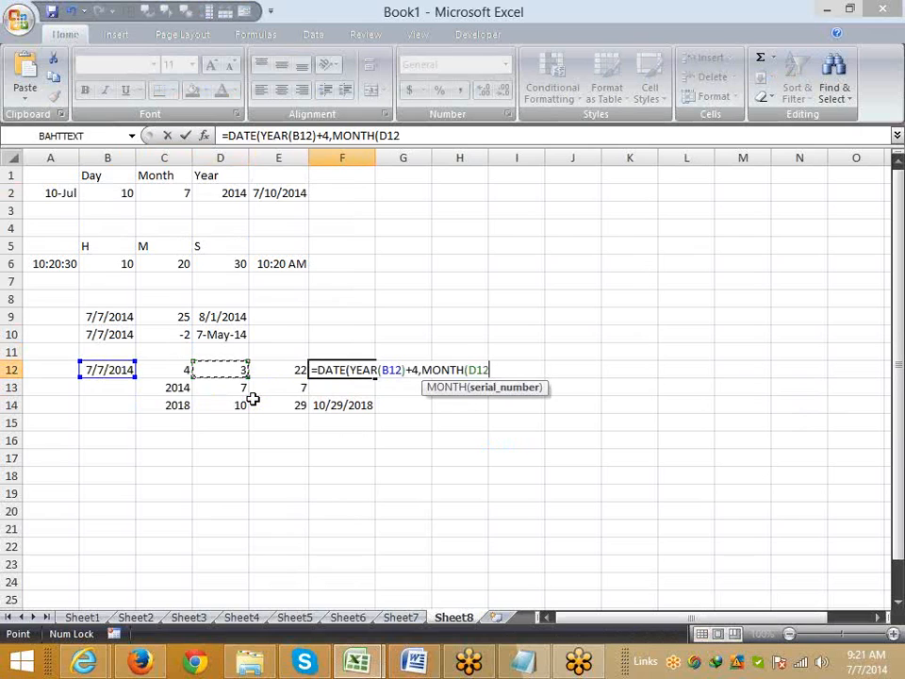
pyautogui.press('Left')
pyautogui.press('Left')
pyautogui.write(')')
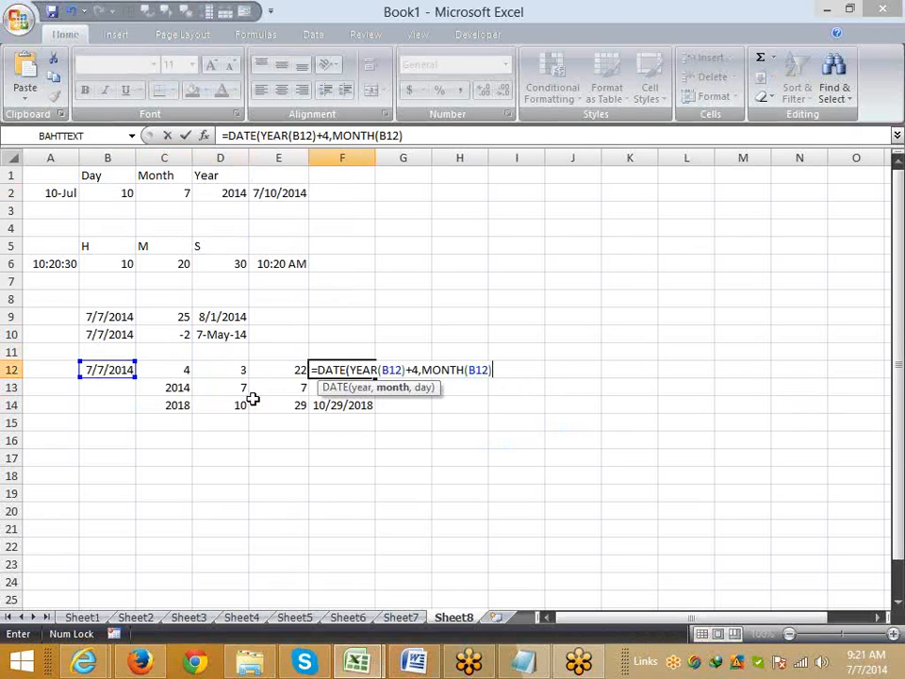
pyautogui.write('+3,')
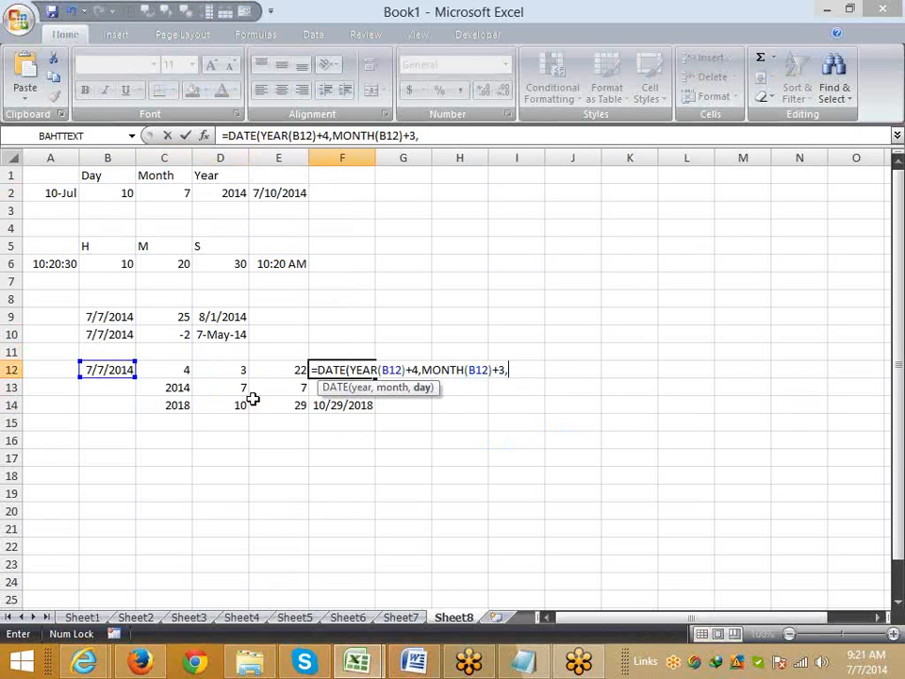
# Complete the F12 formula with DAY(B12)+22 as the day argument and enter it.
pyautogui.write('day')
pyautogui.press('Tab')
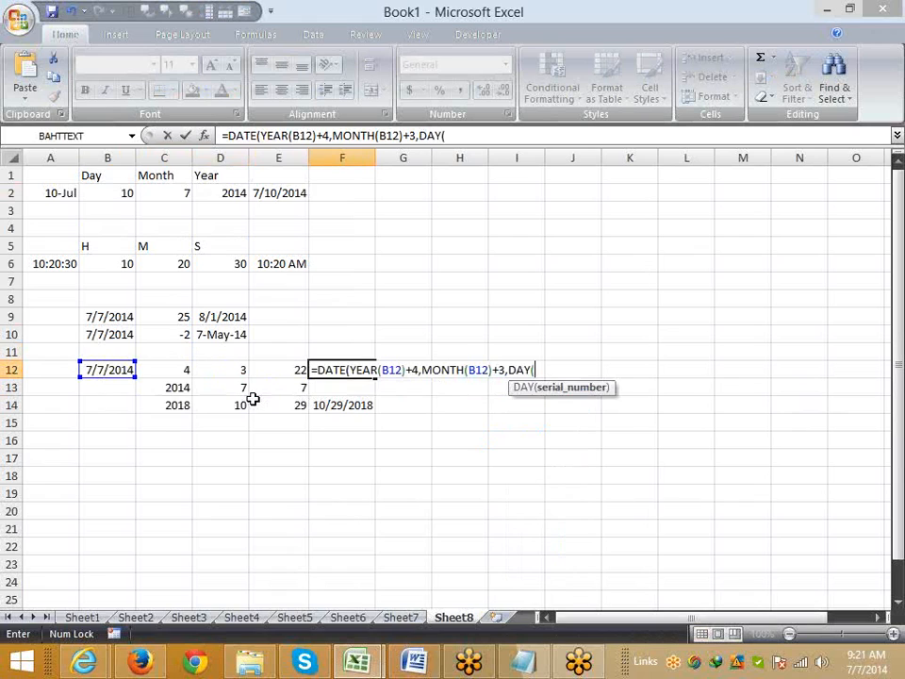
pyautogui.press('Left')
pyautogui.press('Left')
pyautogui.press('Left')
pyautogui.press('Left')
pyautogui.write(')+')
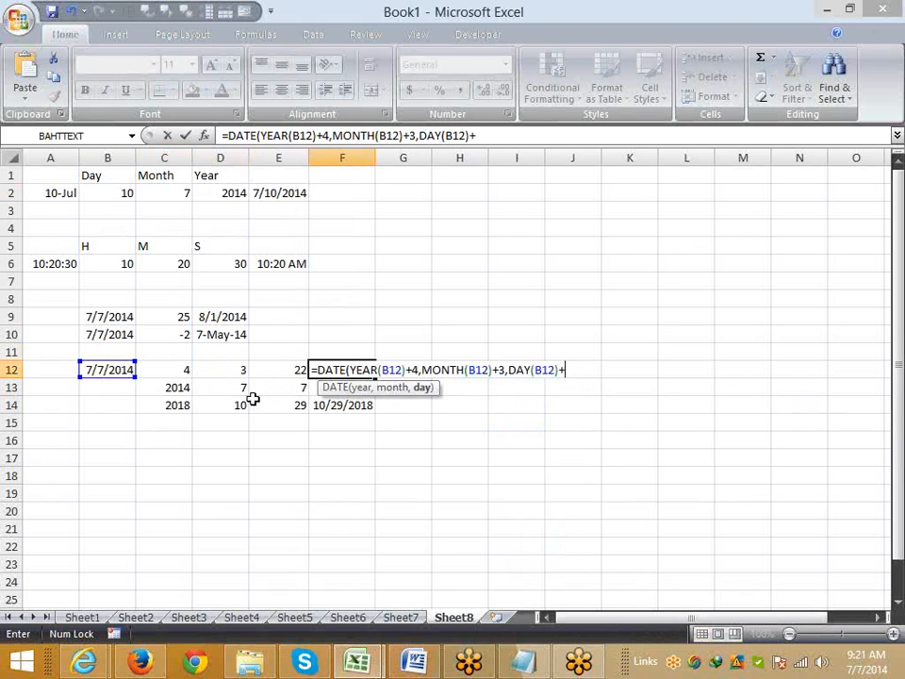
pyautogui.write('22')
pyautogui.press('Return')
pyautogui.press('Return')
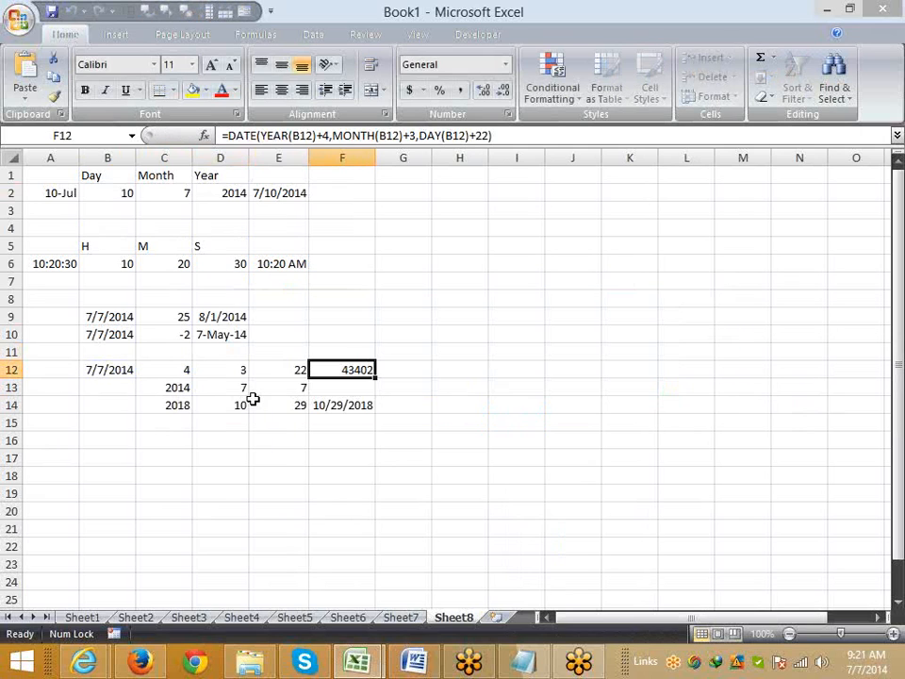
# Review the formula in F12 and format the cell as a day-month-year date.
pyautogui.press('F2')
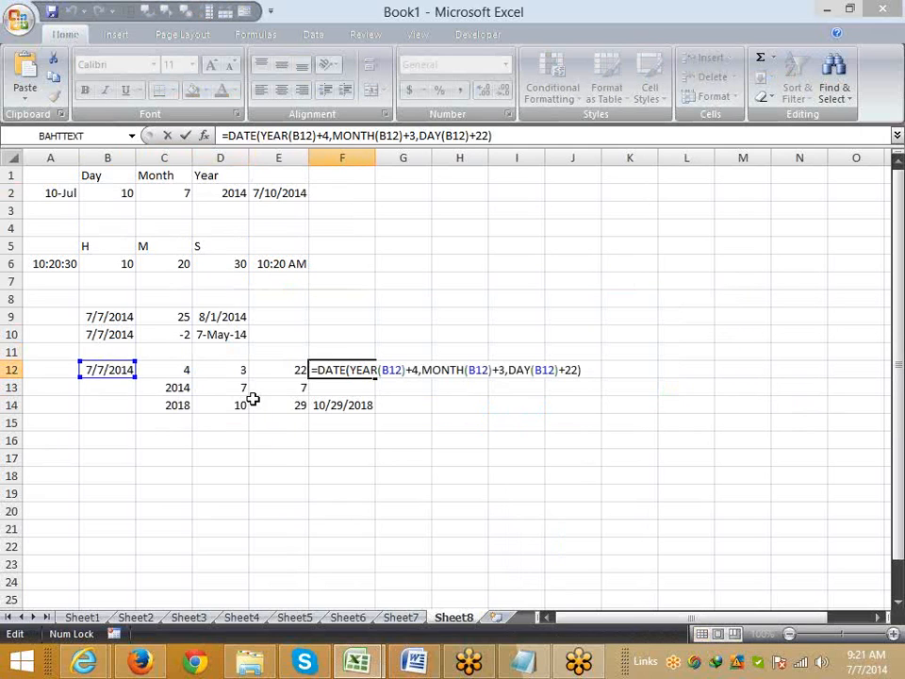
pyautogui.press('Escape')
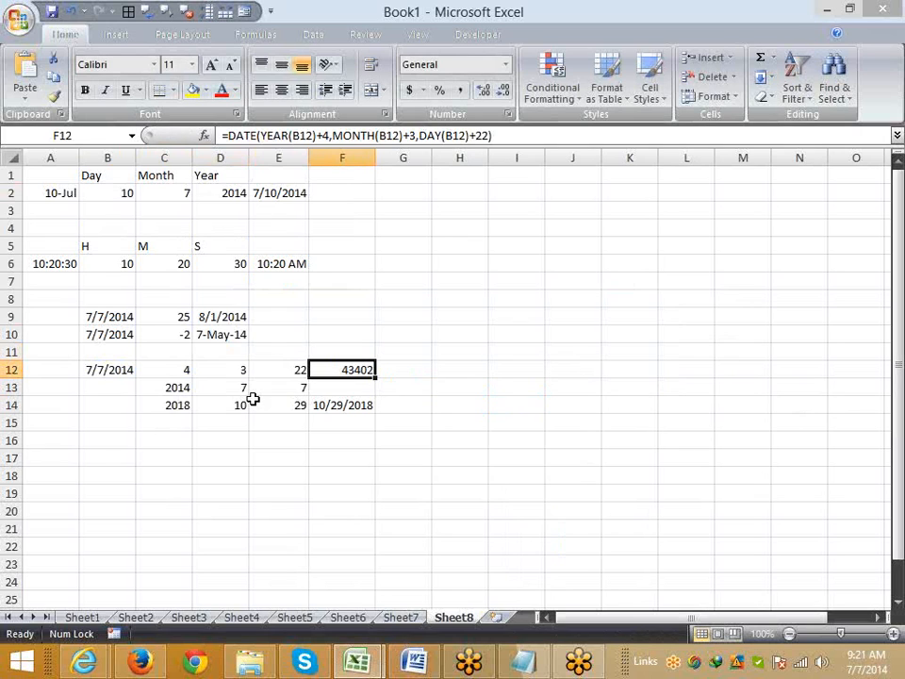
pyautogui.hotkey('ctrl', 'shift', '3')
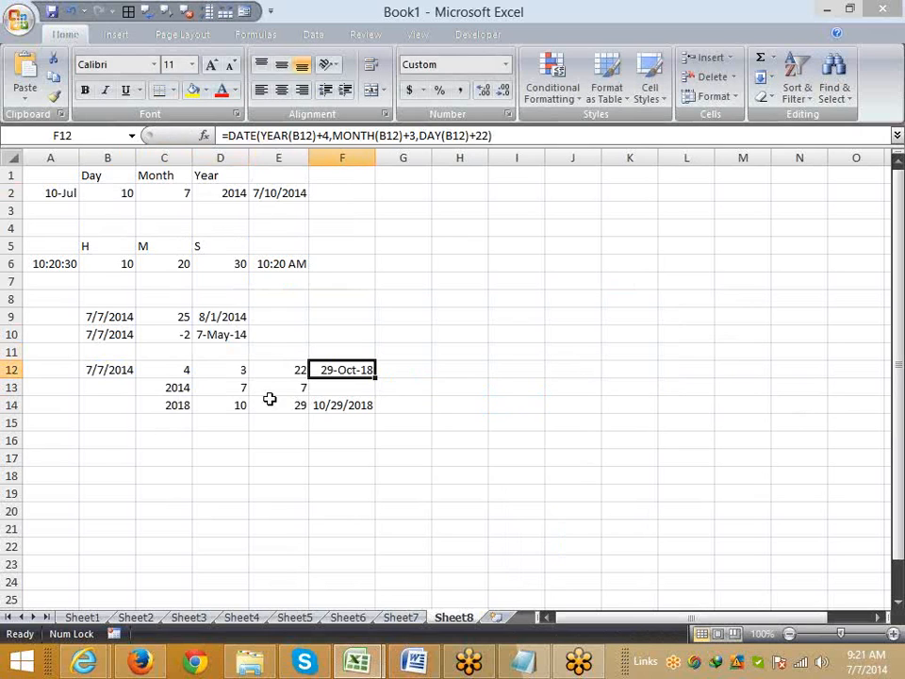
pyautogui.keyDown('ctrl'); pyautogui.scroll(1, 302, 425); pyautogui.keyUp('ctrl')
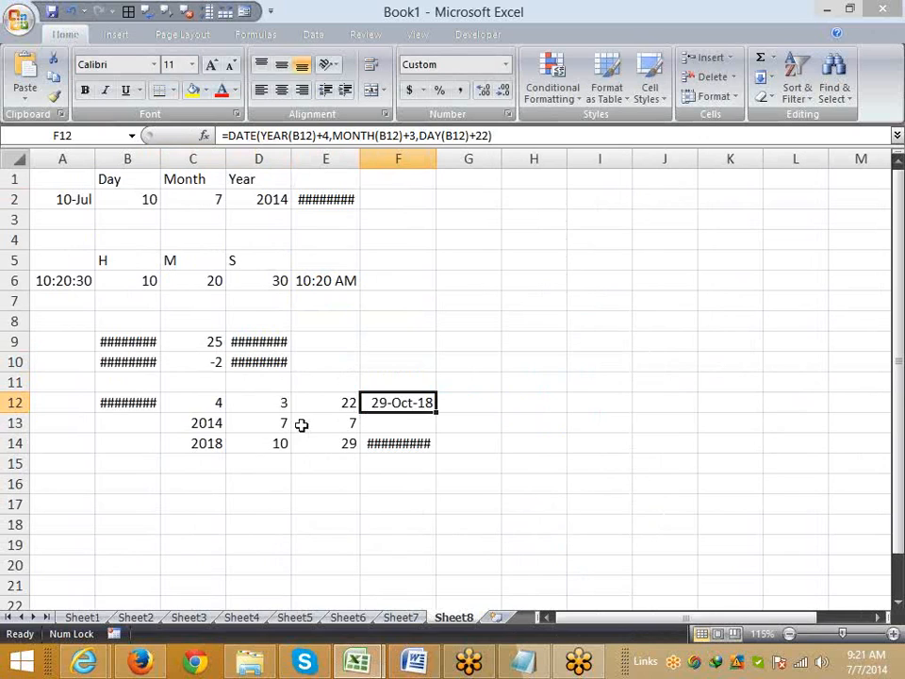
pyautogui.keyDown('ctrl'); pyautogui.scroll(-1, 302, 426); pyautogui.keyUp('ctrl')
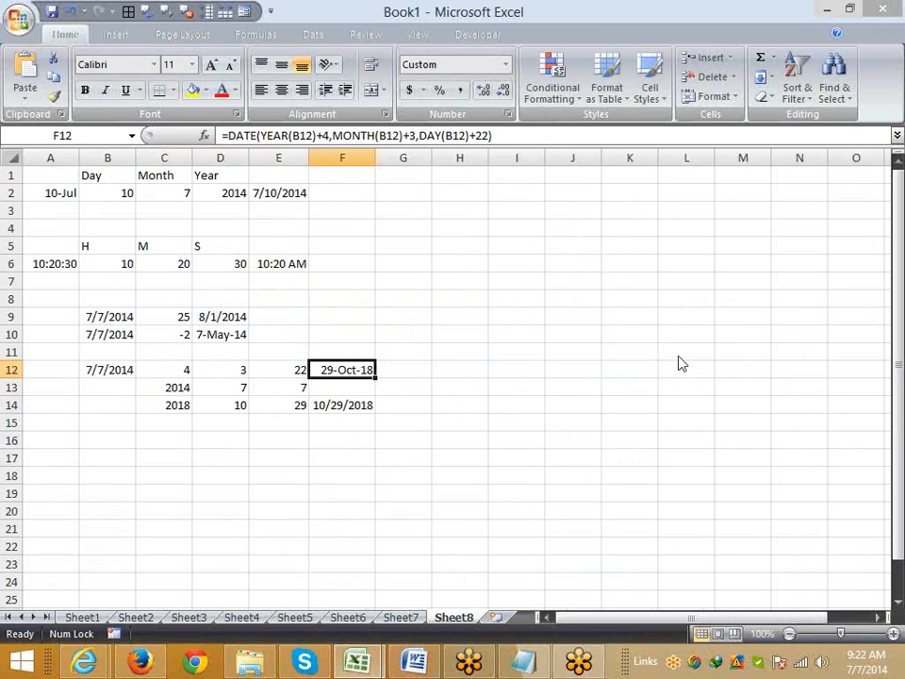
# Enter the date 1/1 in cell B16 and the current date, 7/7/2014, in cell C16.
pyautogui.click(147, 453)
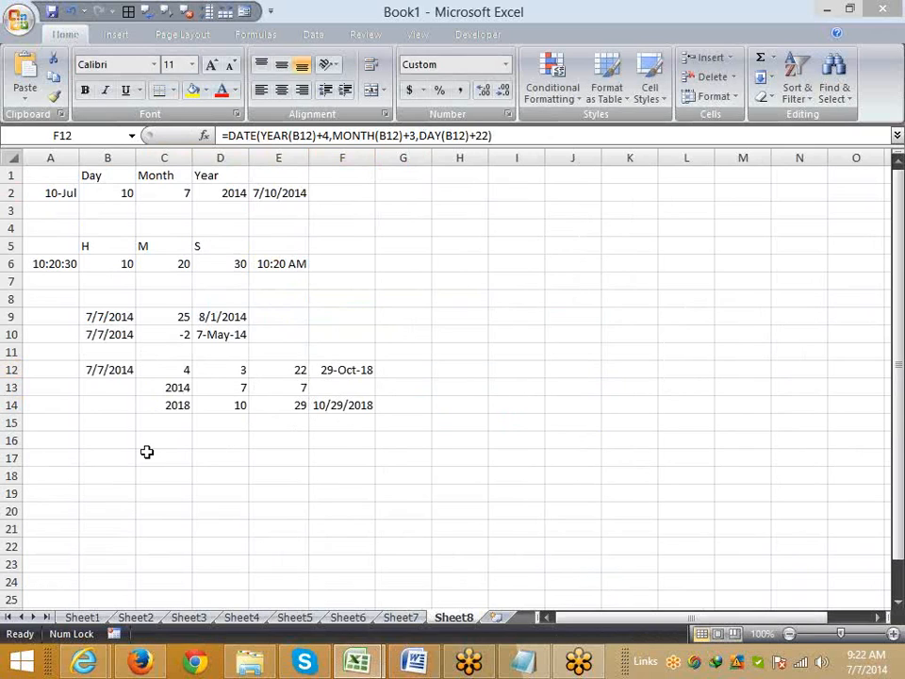
pyautogui.click(123, 454)
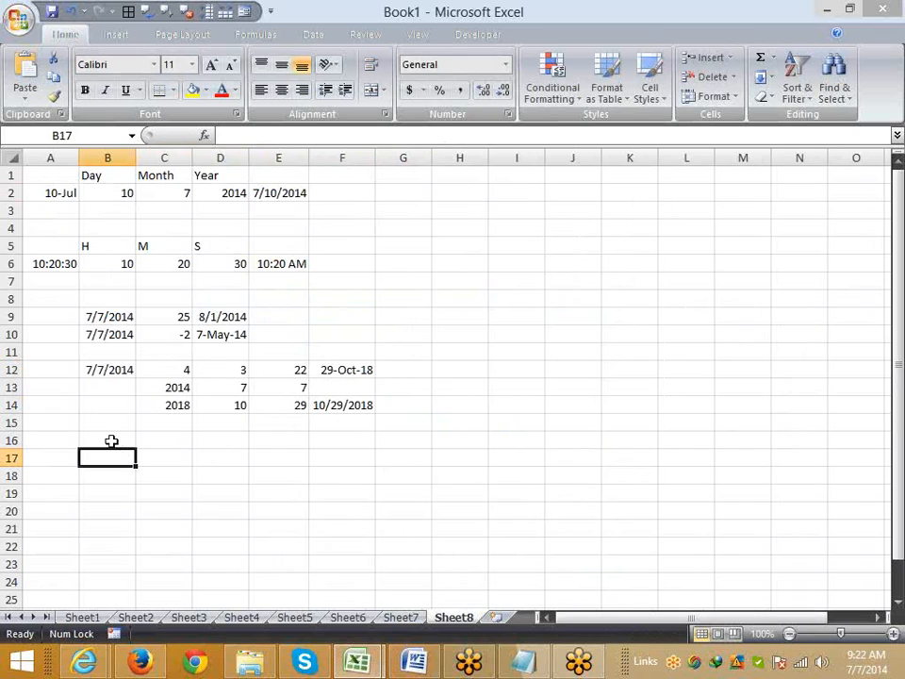
pyautogui.click(111, 441)
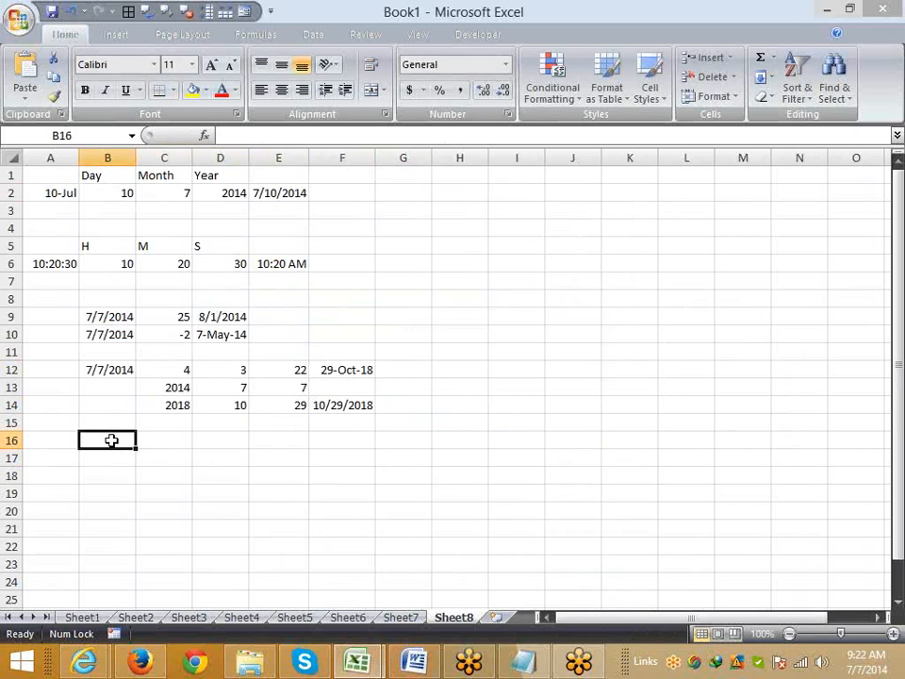
pyautogui.write('1/1')
pyautogui.press('Tab')
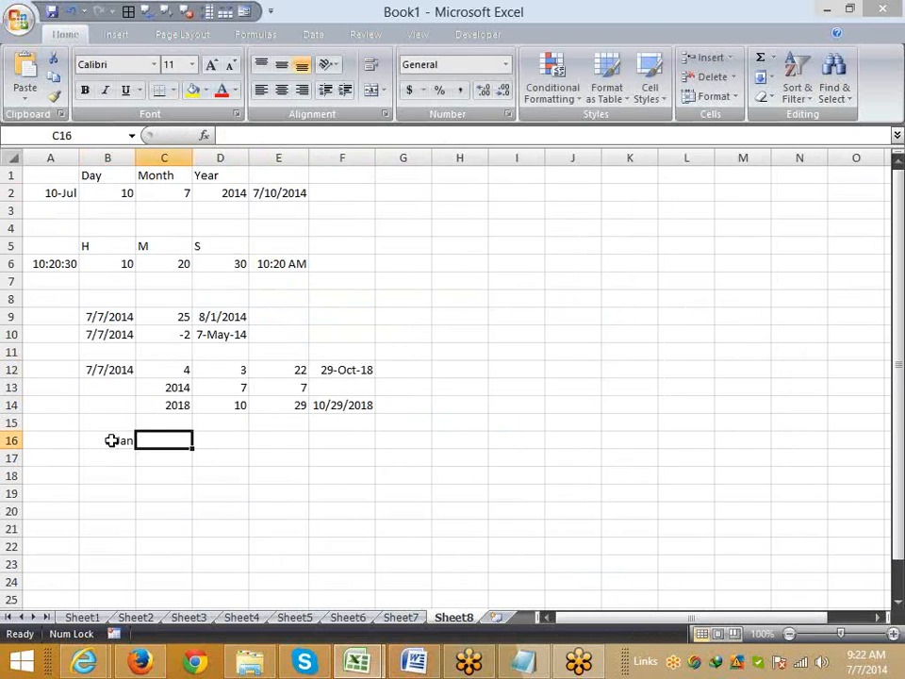
pyautogui.write('=')
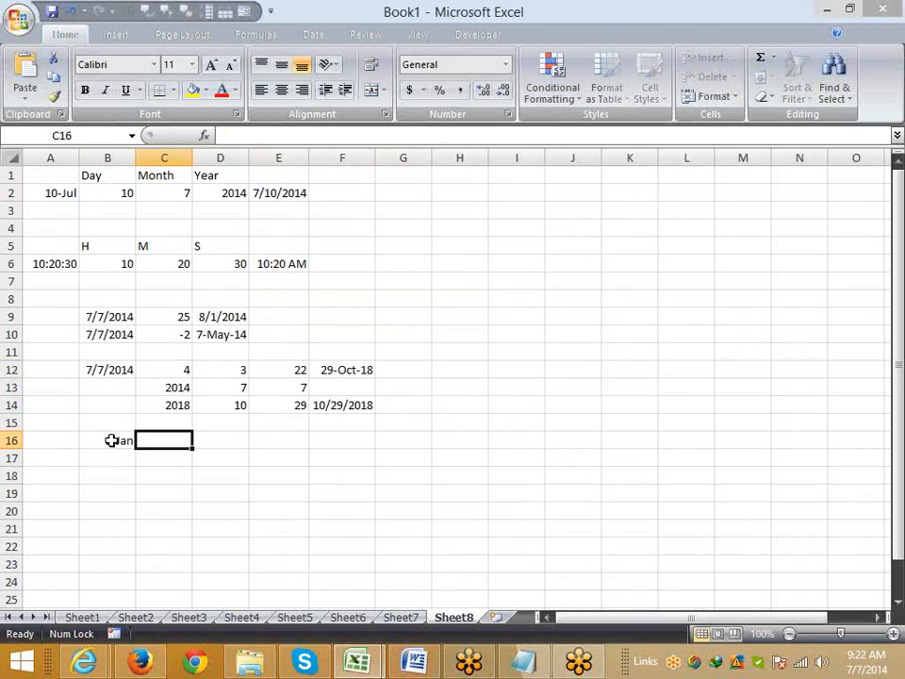
pyautogui.hotkey('ctrl', ';')
pyautogui.press('Tab')
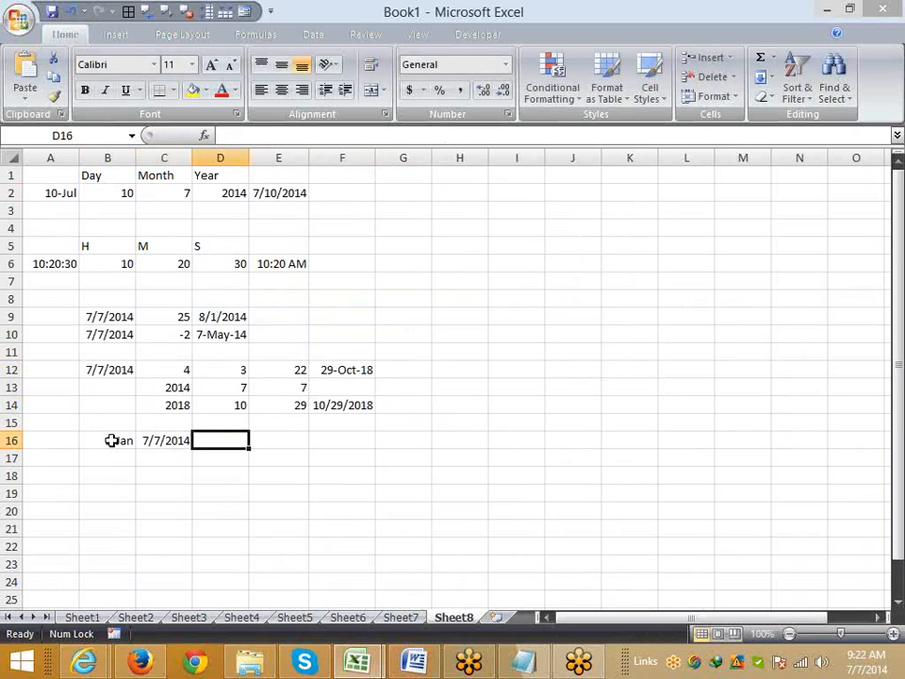
# Calculate the number of days between the two dates with =C16-B16 in cell D16.
pyautogui.press('Left')
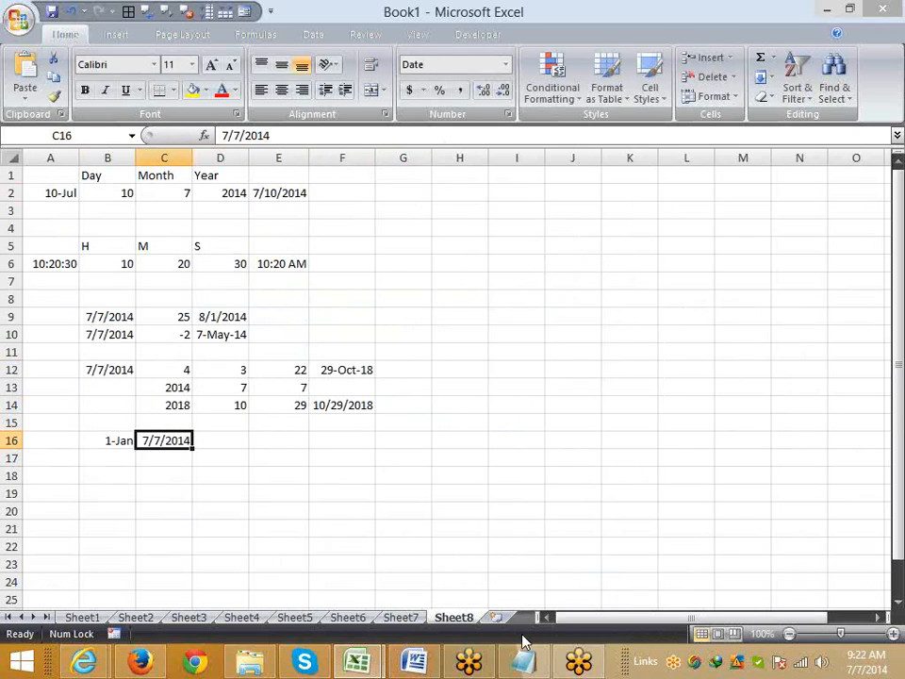
pyautogui.press('Right')
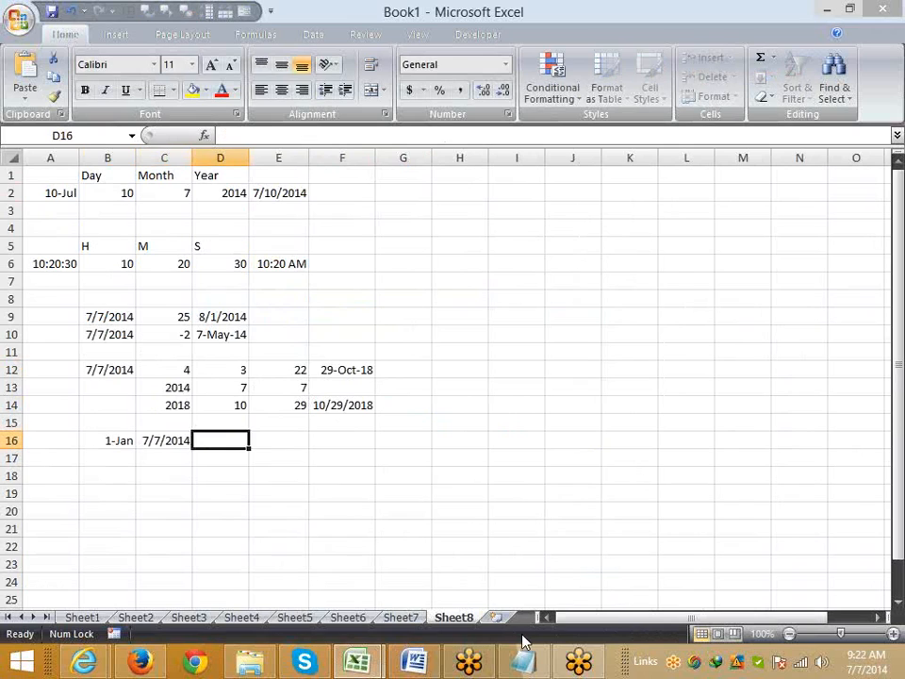
pyautogui.write('=')
pyautogui.press('Left')
pyautogui.write('-')
pyautogui.press('Left')
pyautogui.press('Left')
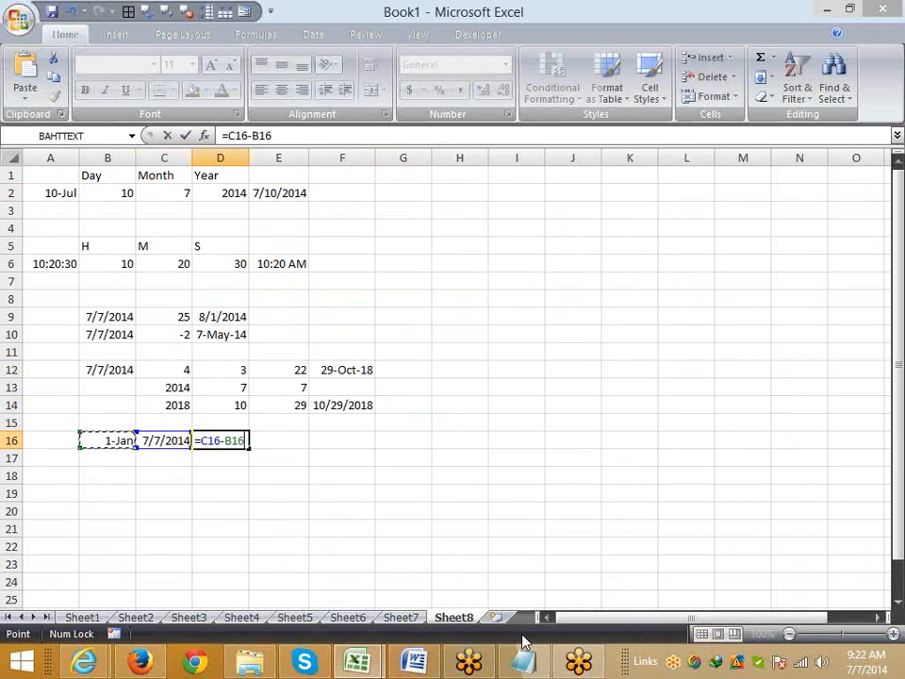
pyautogui.press('Return')
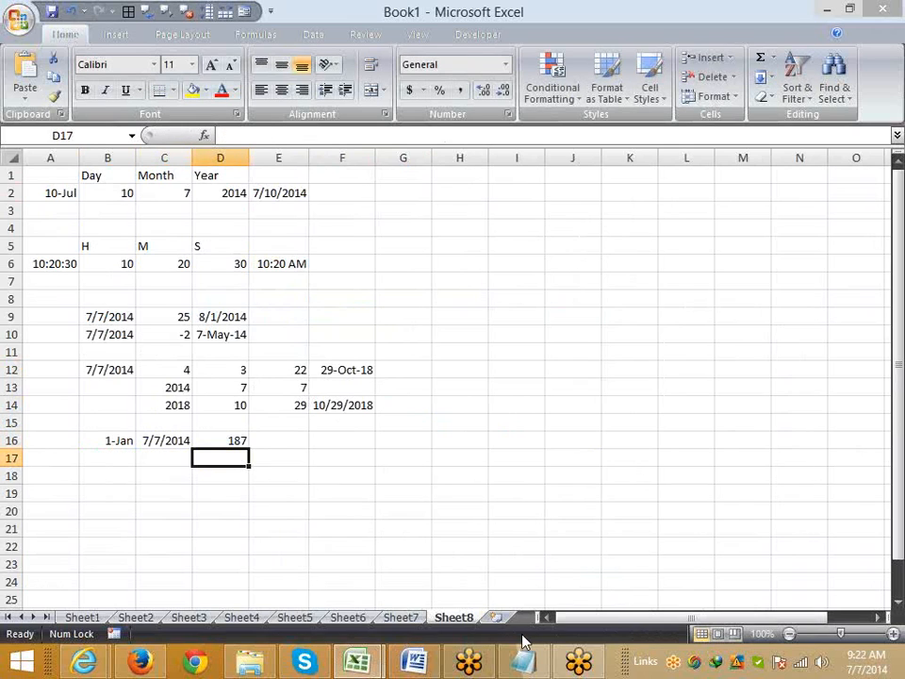
pyautogui.press('Up')
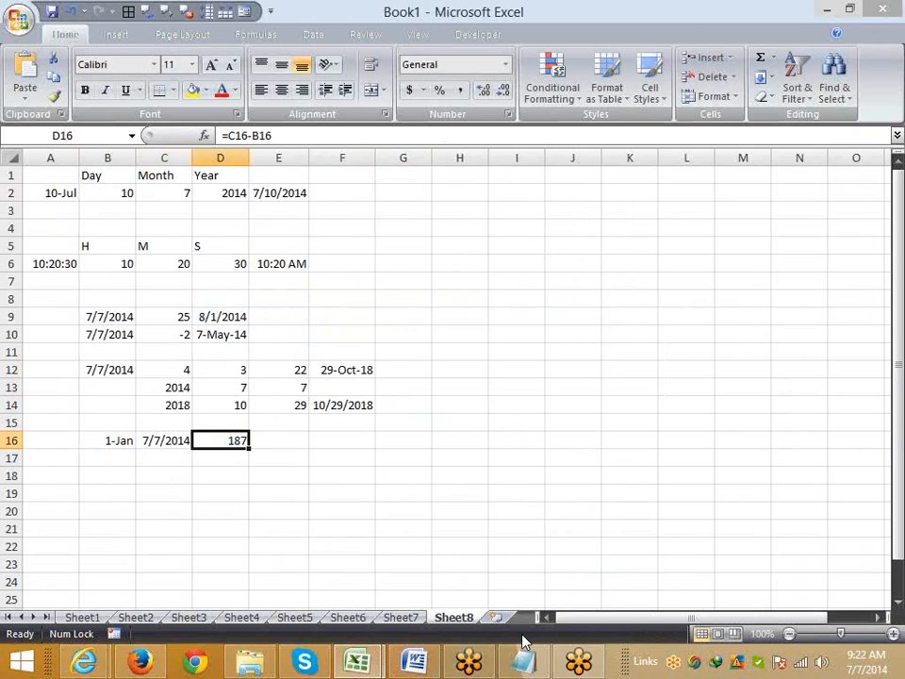
# Fill the dates in B16:C16 down into row 17 and select cell D17.
pyautogui.press('Left')
pyautogui.press('Left')
pyautogui.hotkey('shift', 'Right')
pyautogui.hotkey('shift', 'Down')
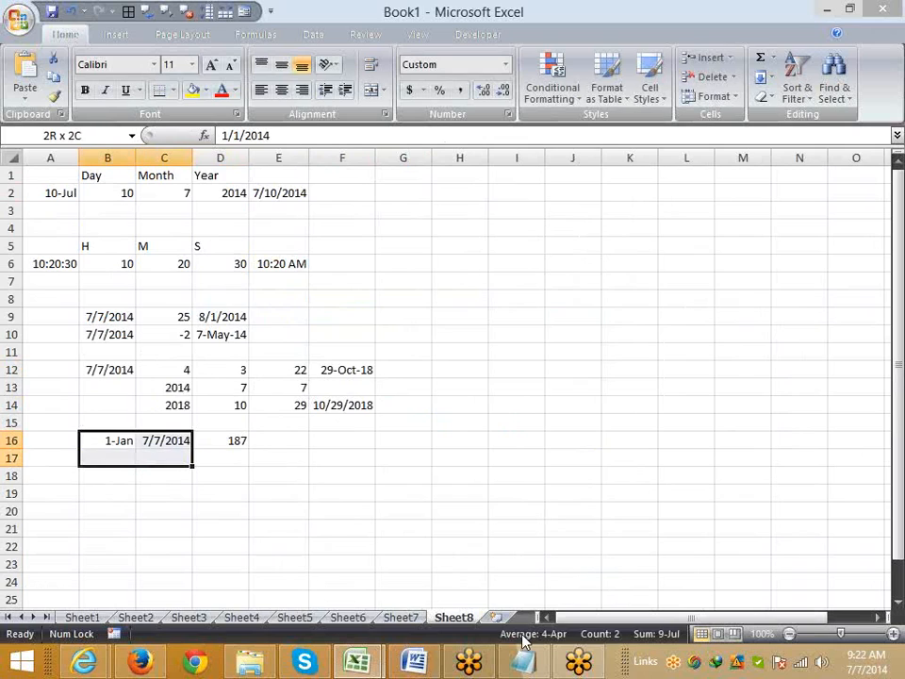
pyautogui.hotkey('ctrl', 'd')
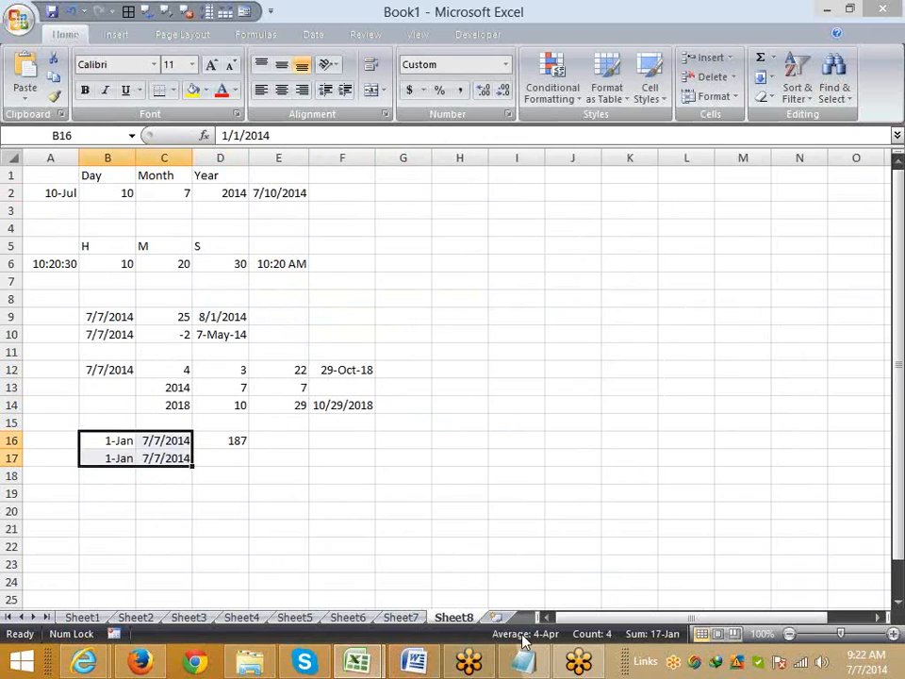
pyautogui.press('Right')
pyautogui.press('Right')
pyautogui.press('Down')
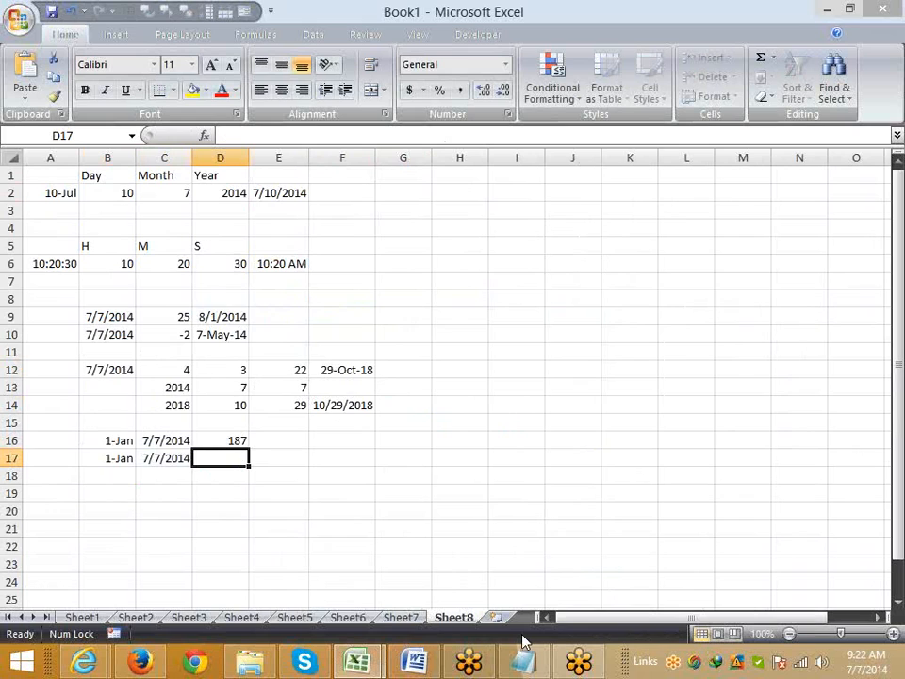
# Calculate the working days between the dates in cell D17 with =NETWORKDAYS(B17,C17,H2:H19), using H2:H19 as the holidays range.
pyautogui.write('=')
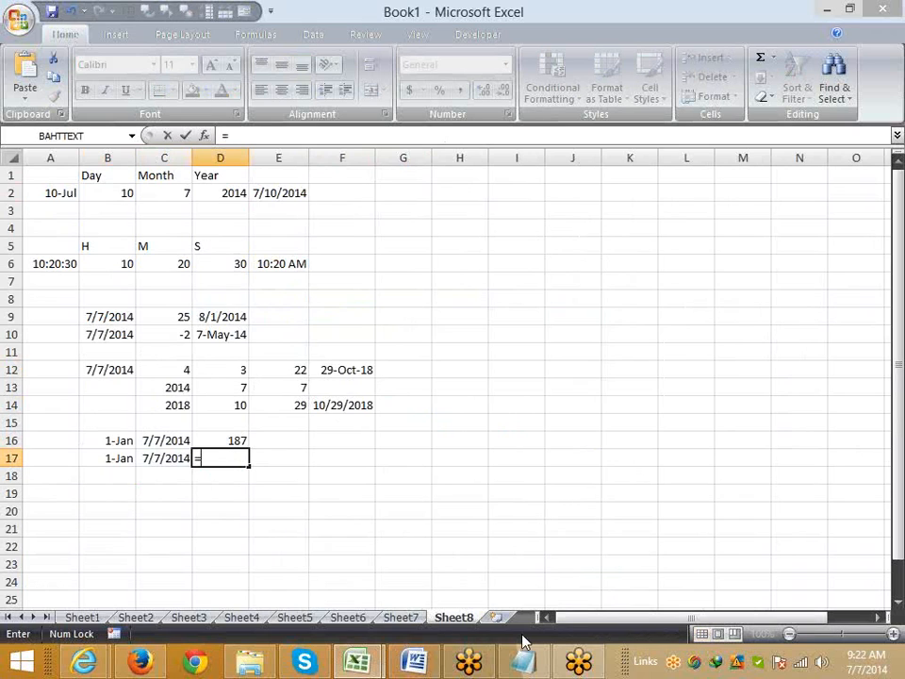
pyautogui.write('net')
pyautogui.press('Tab')
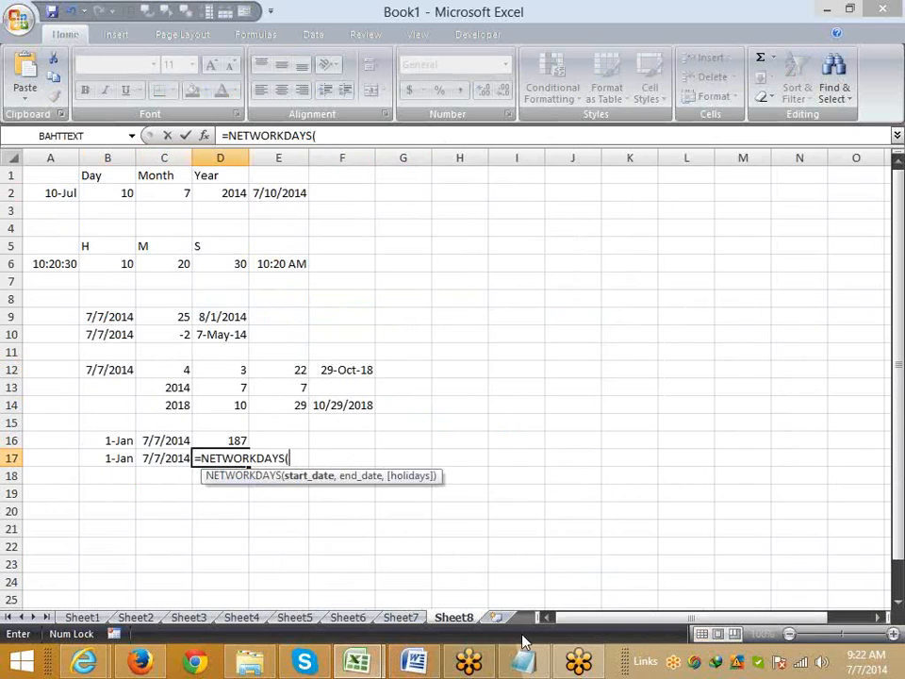
pyautogui.press('Left')
pyautogui.press('Left')
pyautogui.write(',')
pyautogui.press('Left')
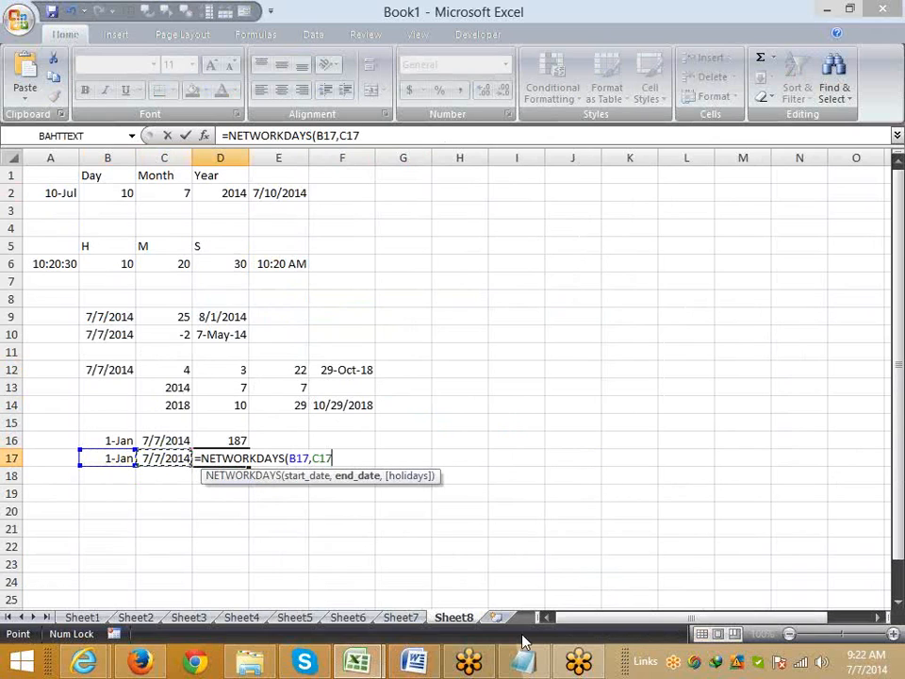
pyautogui.write(',')
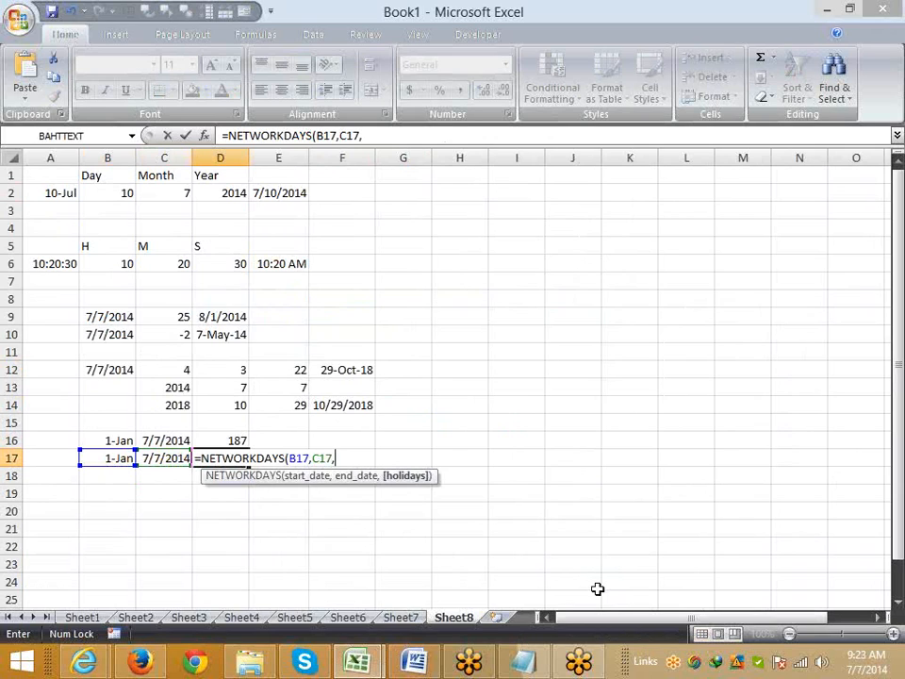
pyautogui.moveTo(459, 192); pyautogui.dragTo(459, 507)
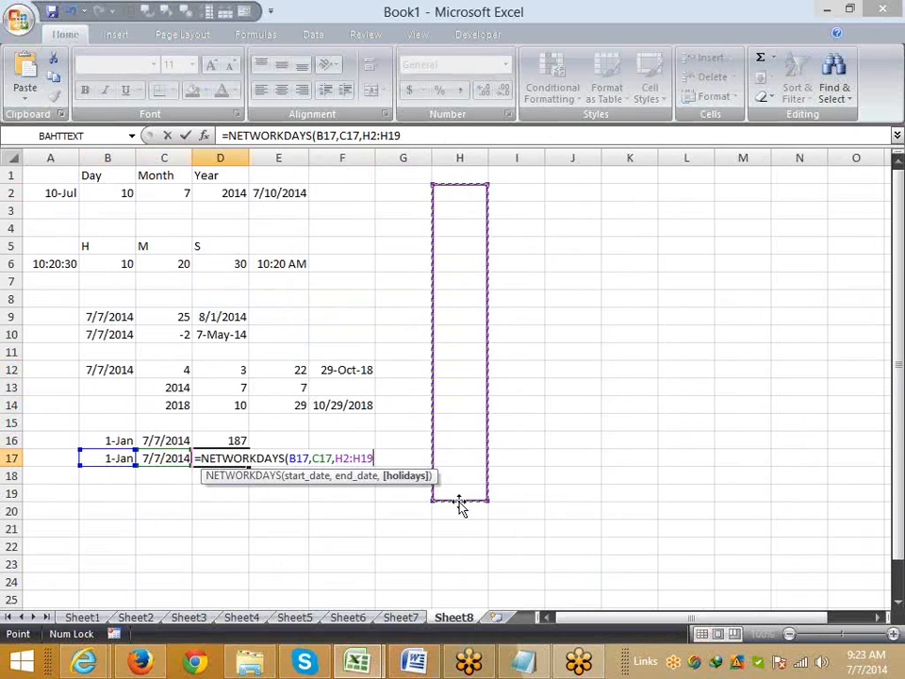
pyautogui.write(')')
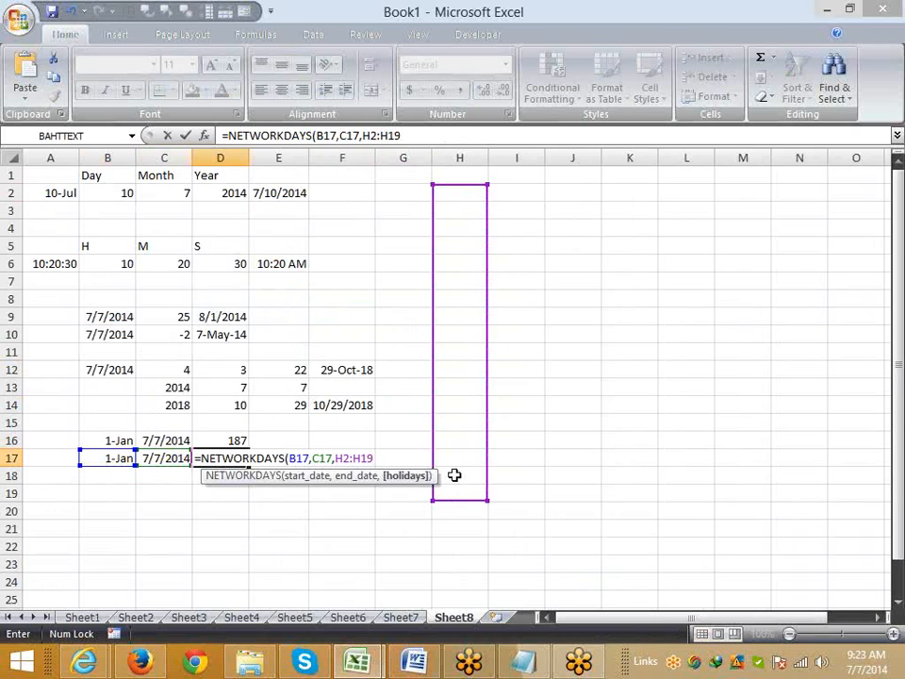
pyautogui.press('Return')
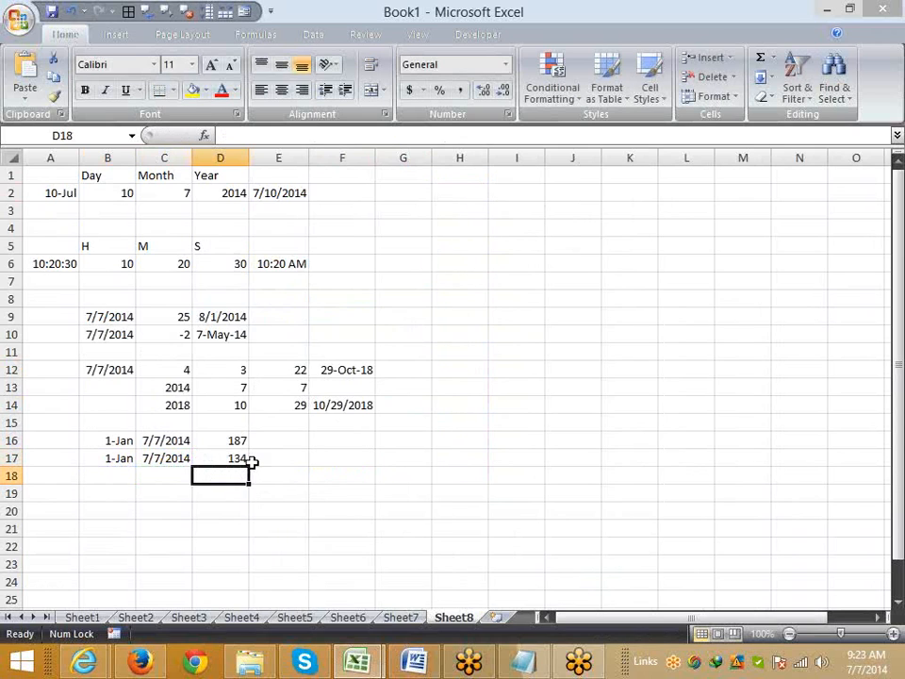
# Check the holidays range referenced by the formula in D17 and enter the holiday date 7/3 in cell H9.
pyautogui.click(251, 459)
pyautogui.click(235, 462)
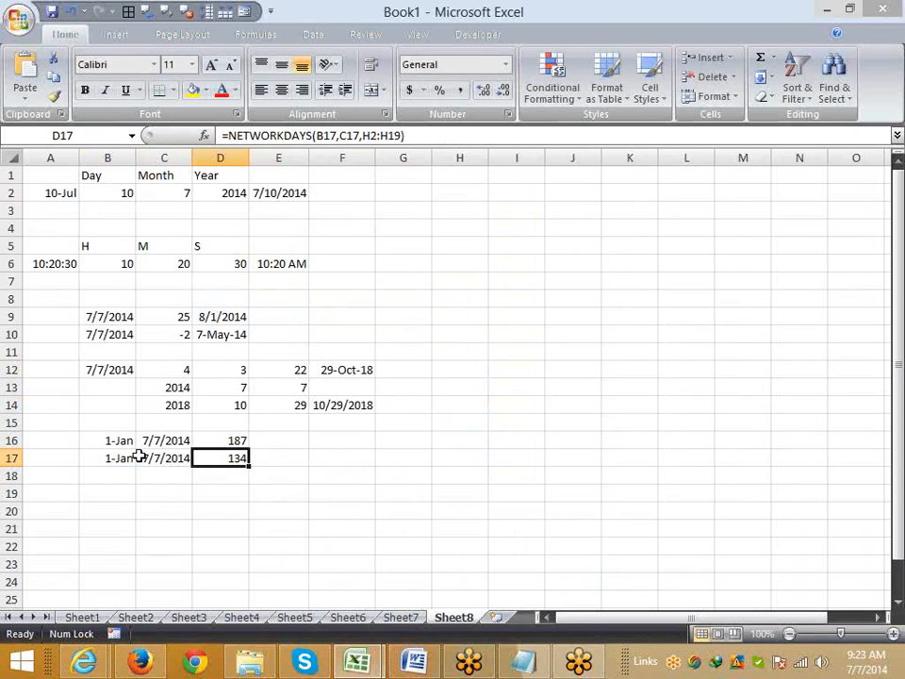
pyautogui.doubleClick(208, 457)
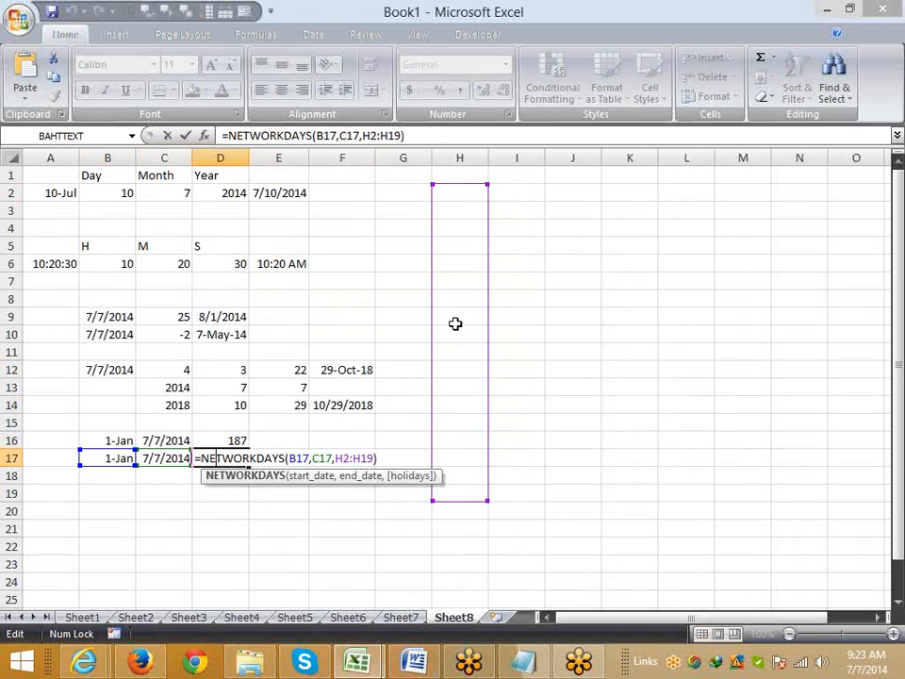
pyautogui.click(454, 324)
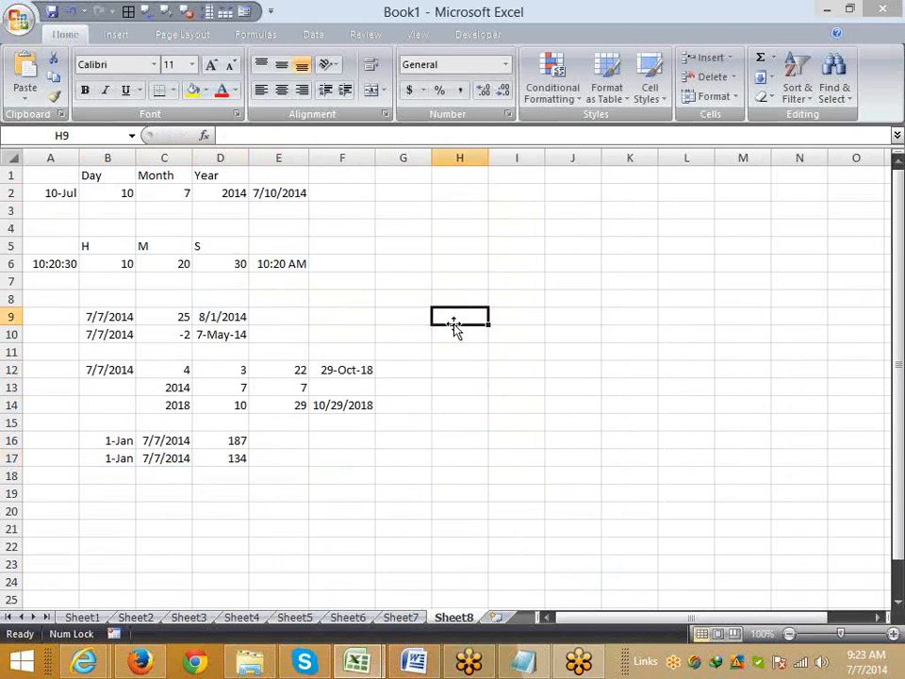
pyautogui.write('7')
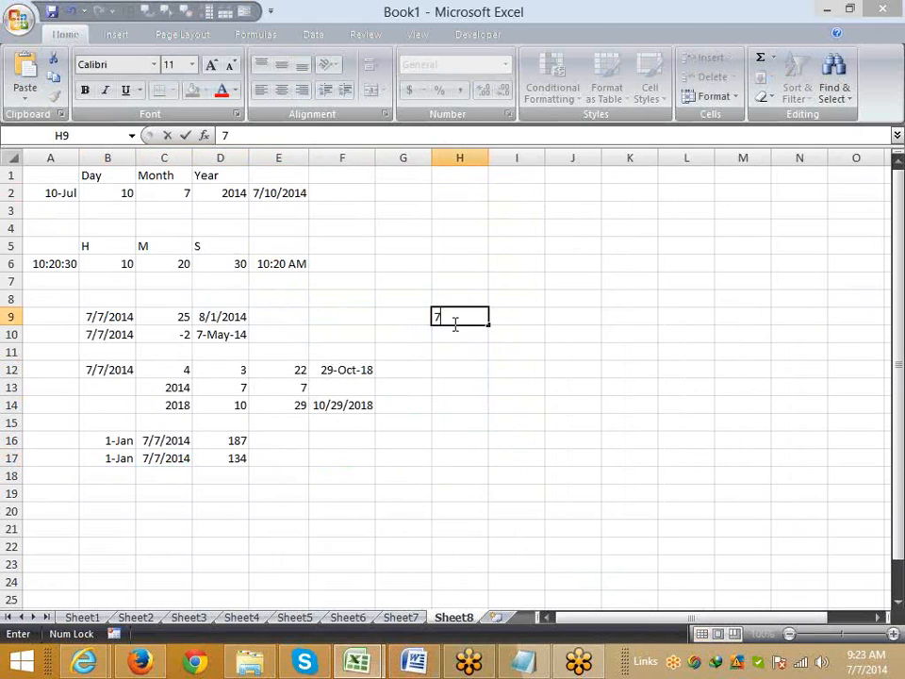
pyautogui.write('/3')
pyautogui.press('Return')
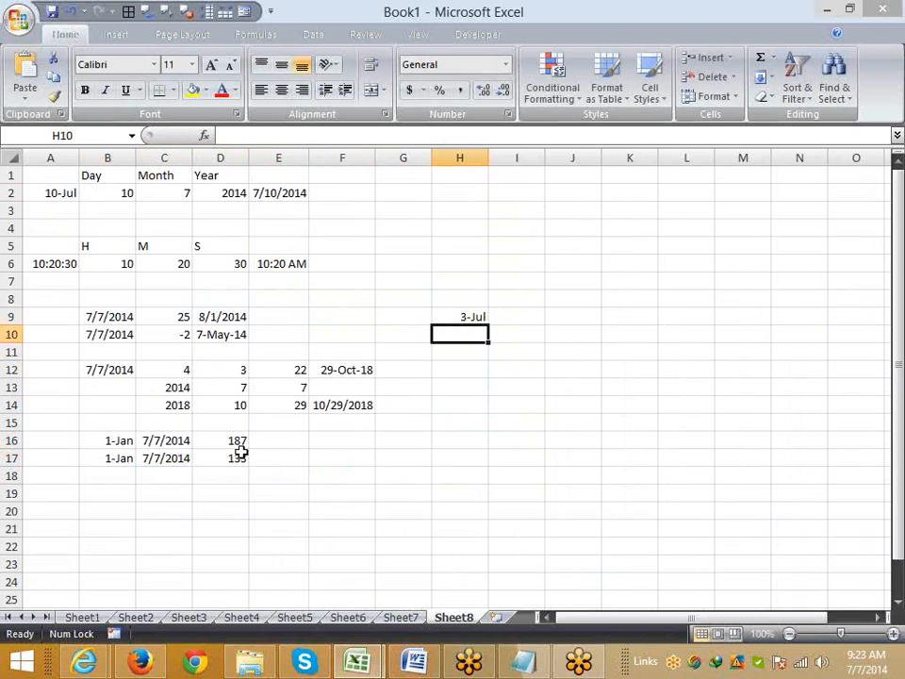
# Examine the NETWORKDAYS formula in D17 and the start date, end date and holidays ranges it references.
pyautogui.click(241, 456)
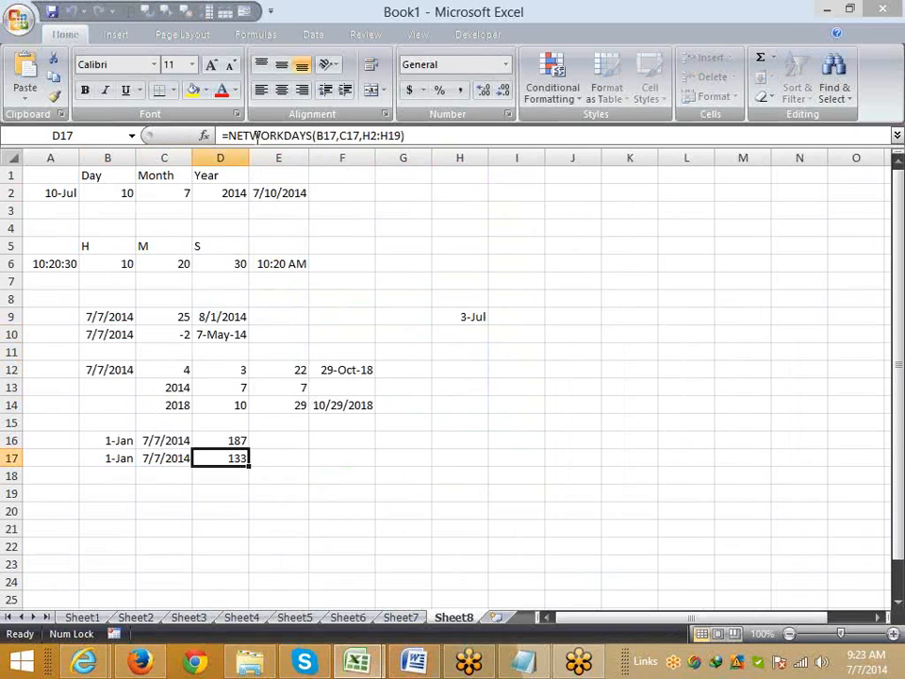
pyautogui.click(260, 136)
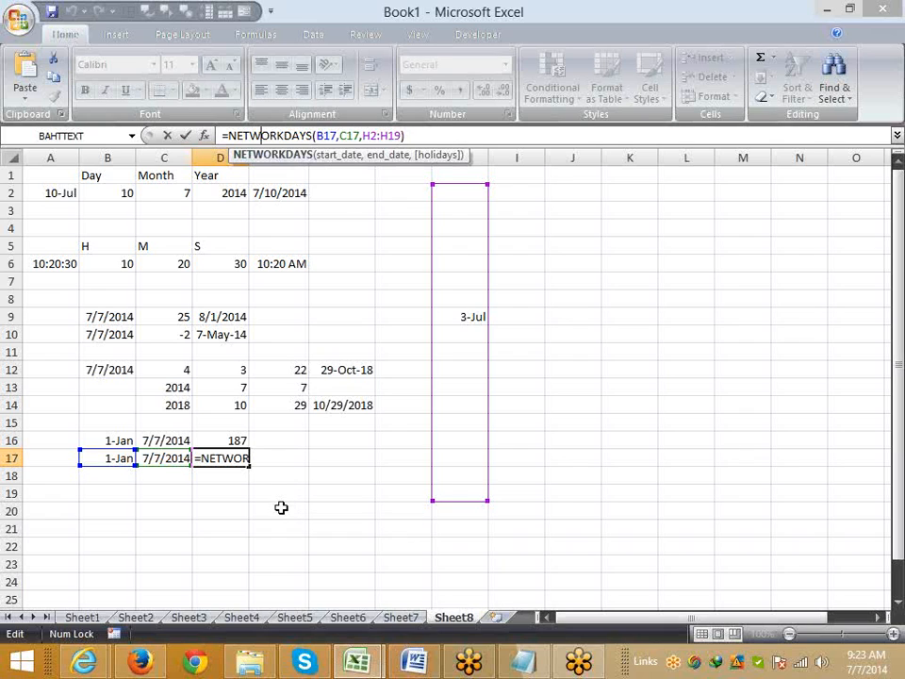
pyautogui.press('Return')
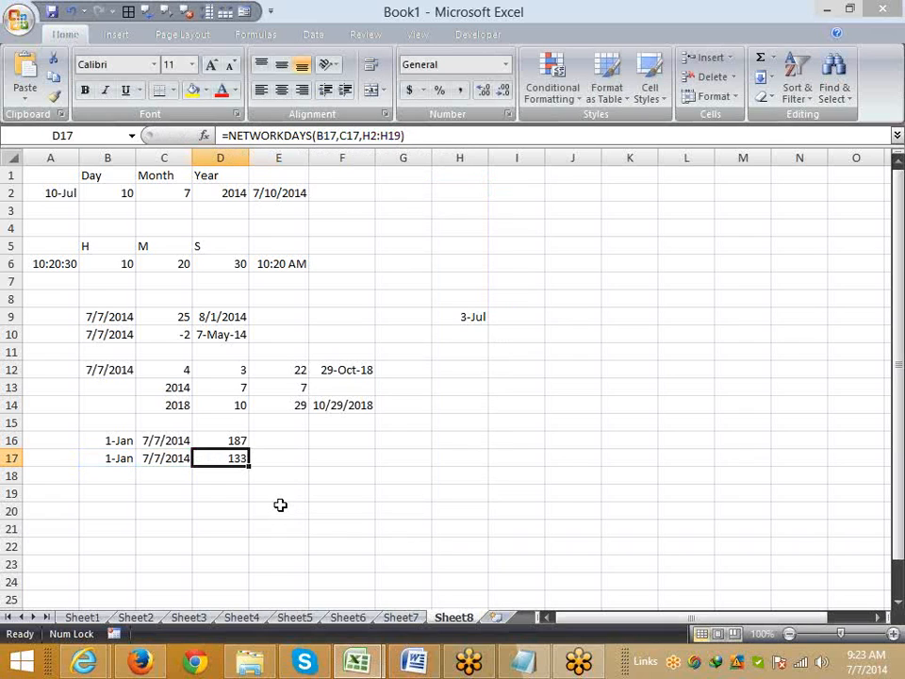
pyautogui.click(204, 493)
pyautogui.scroll(-1, 237, 516)
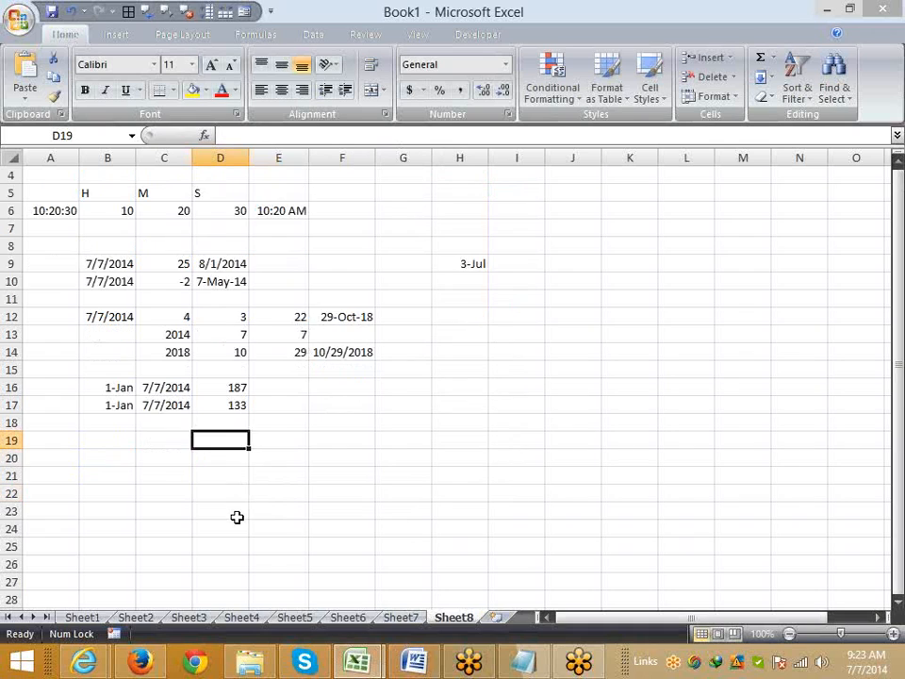
pyautogui.scroll(1, 237, 516)
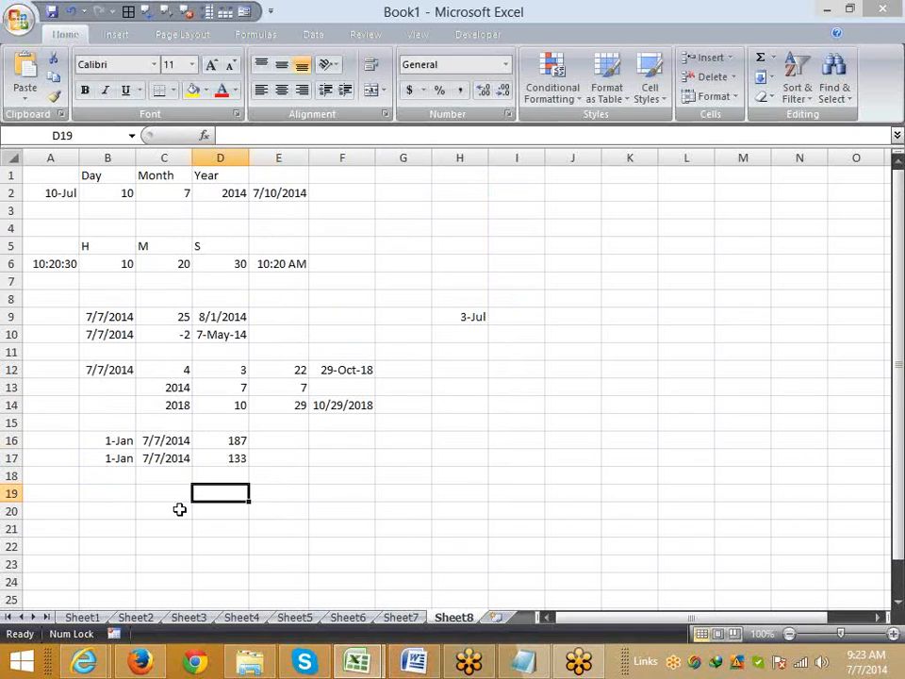
pyautogui.click(130, 497)
pyautogui.click(167, 497)
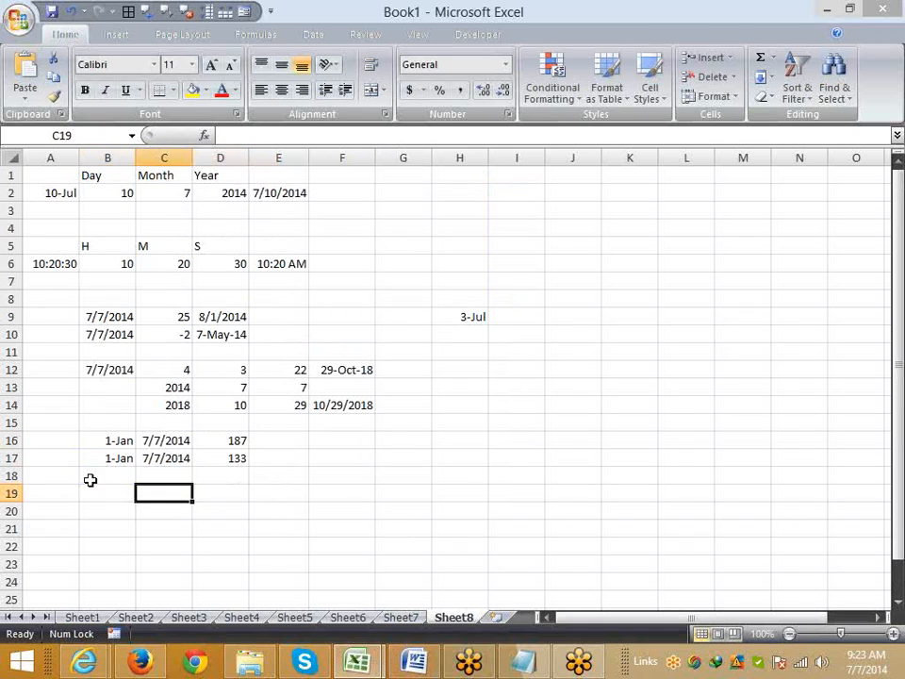
pyautogui.click(115, 492)
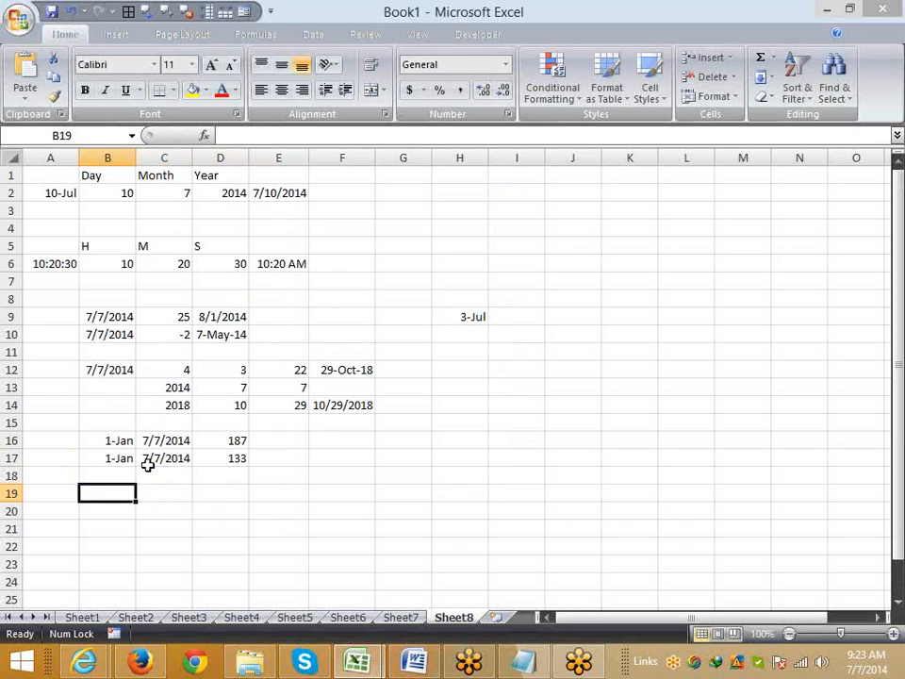
# Copy the dates in B17:C17 into cells B4:C4 of a new Excel 2013 workbook.
pyautogui.moveTo(115, 459); pyautogui.dragTo(147, 462)
pyautogui.hotkey('ctrl', 'c')
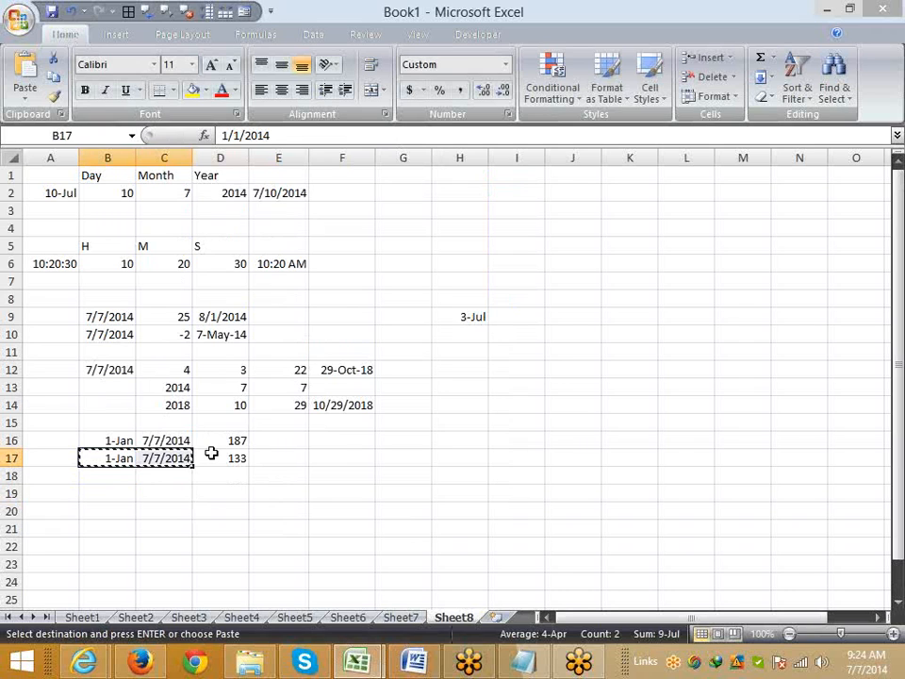
pyautogui.press('super')
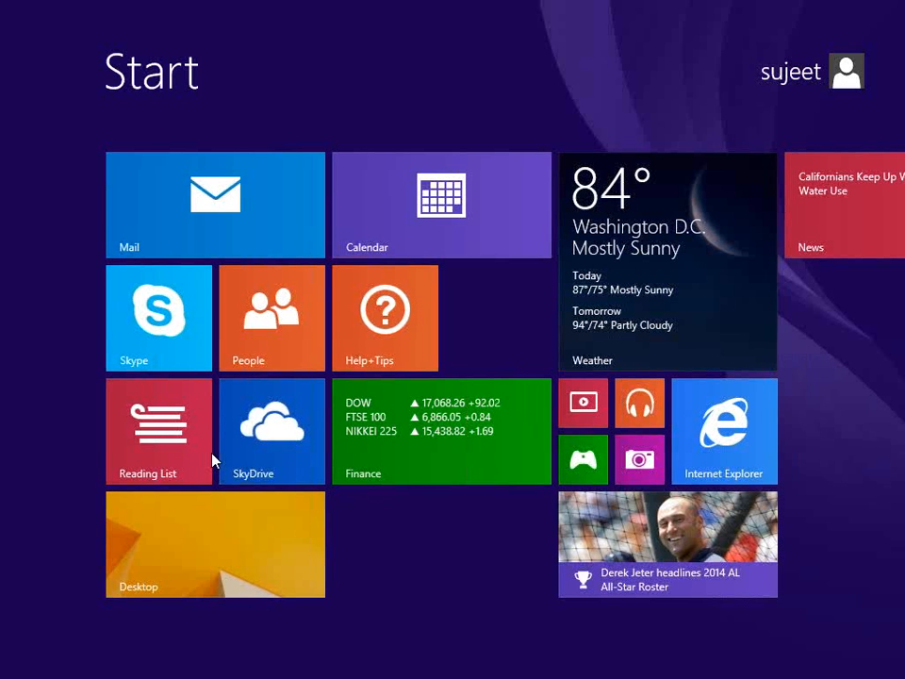
pyautogui.write('2013')
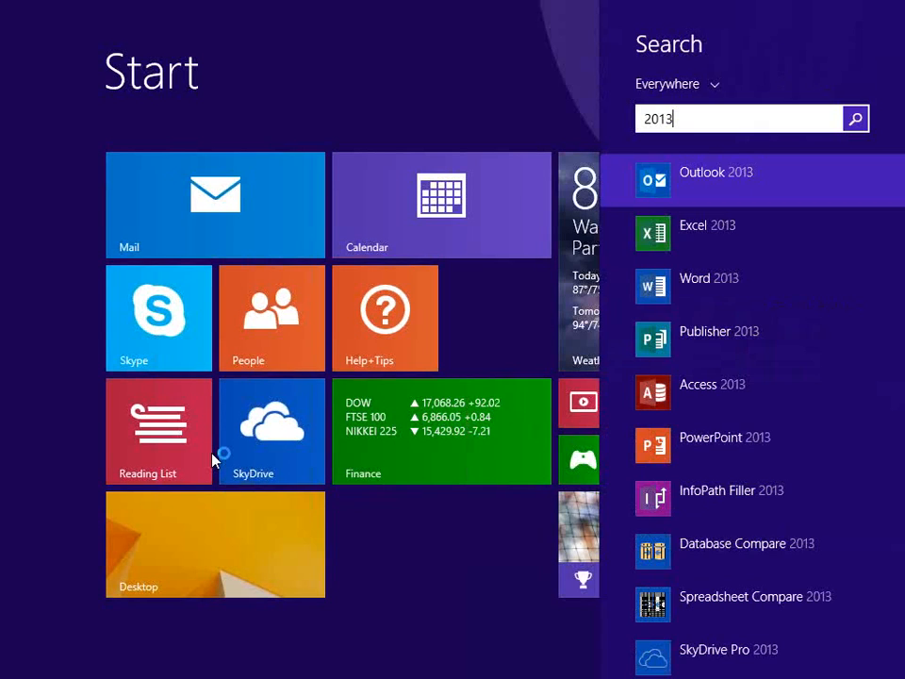
pyautogui.press('Down')
pyautogui.press('Return')
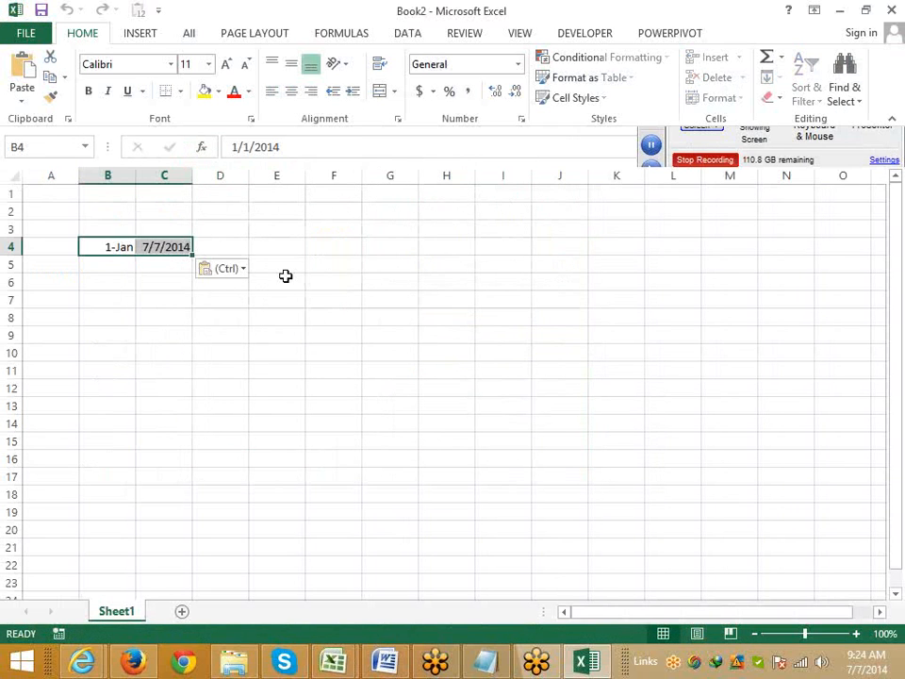
# Start a NETWORKDAYS.INTL formula in cell D4 with B4 as the start date and C4 as the end date.
pyautogui.press('Right')
pyautogui.press('Right')
pyautogui.write('=')
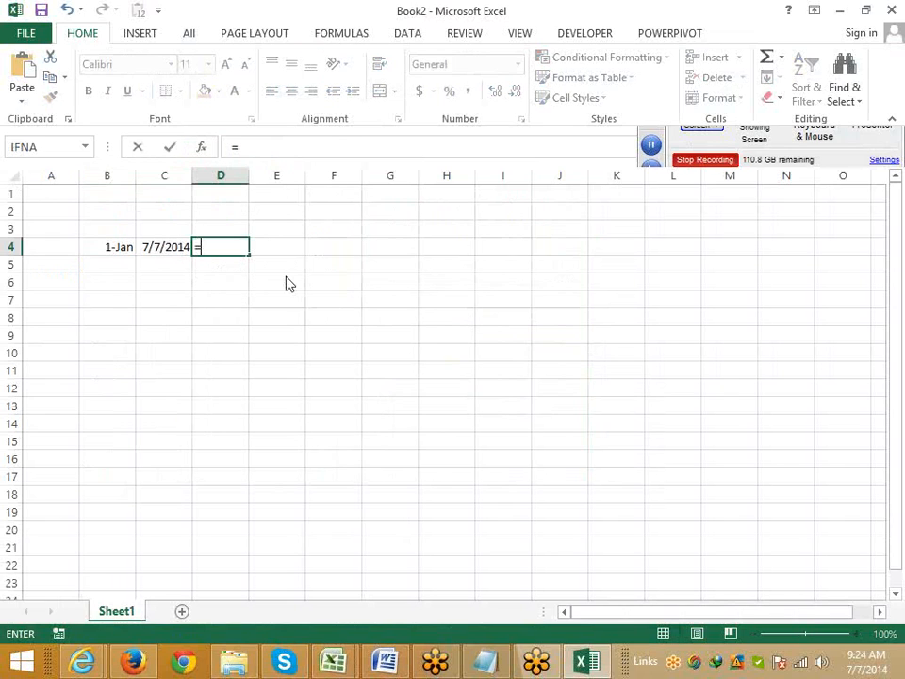
pyautogui.write('net')
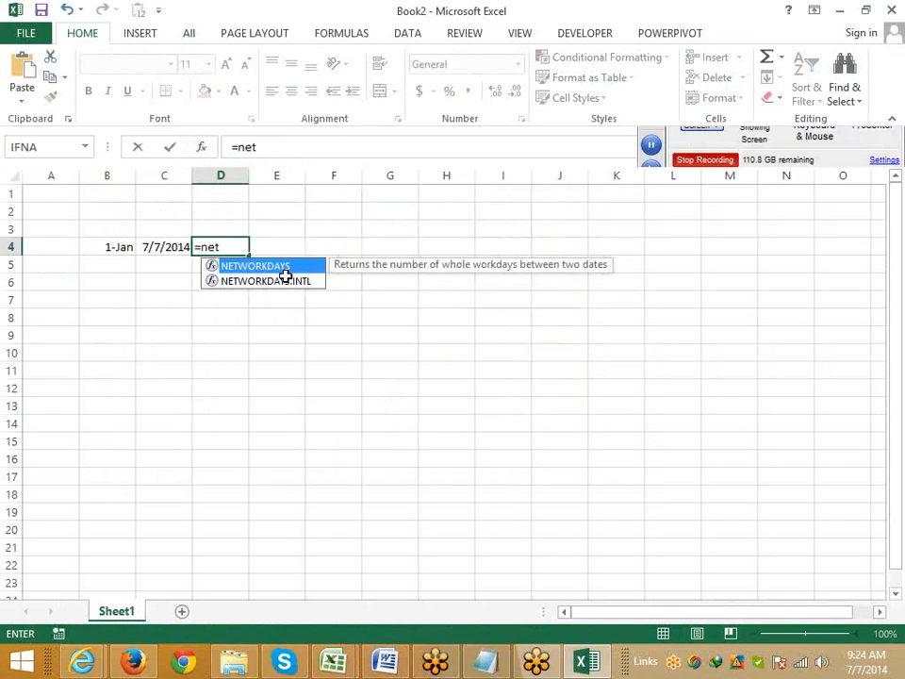
pyautogui.doubleClick(285, 280)
pyautogui.press('Left')
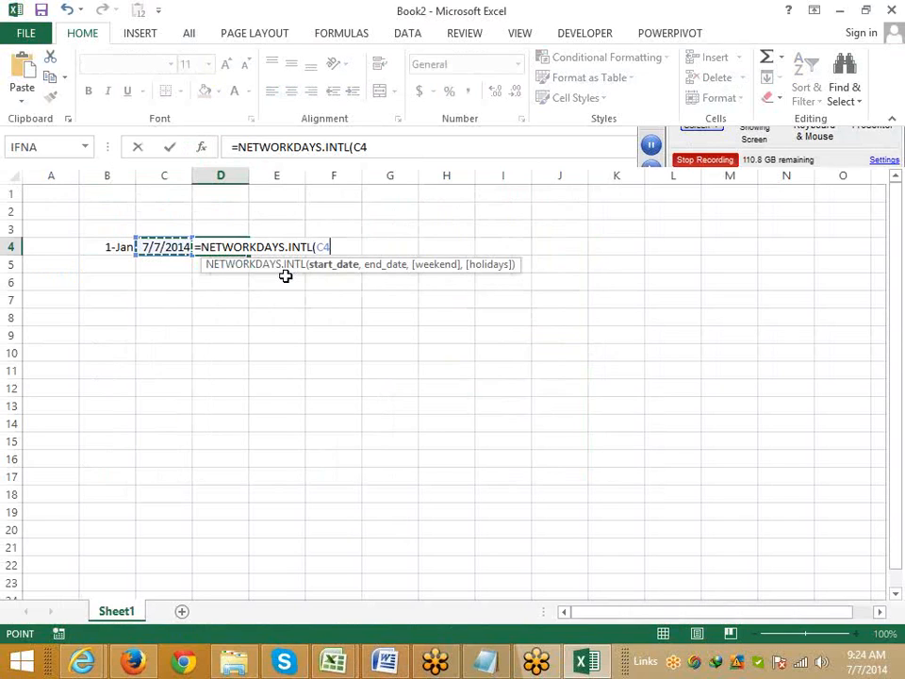
pyautogui.press('Left')
pyautogui.write(',')
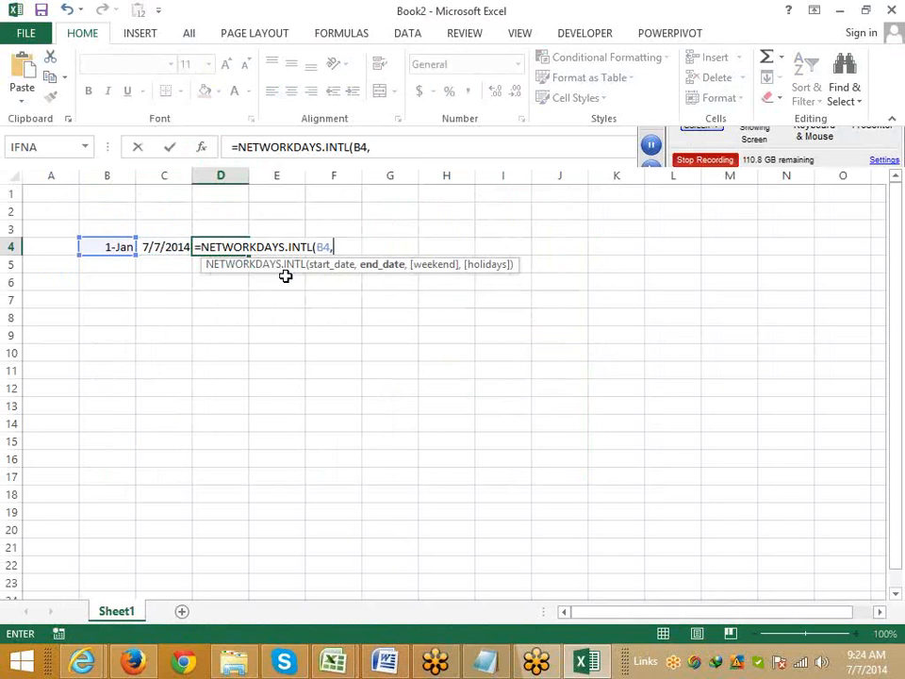
pyautogui.press('Left')
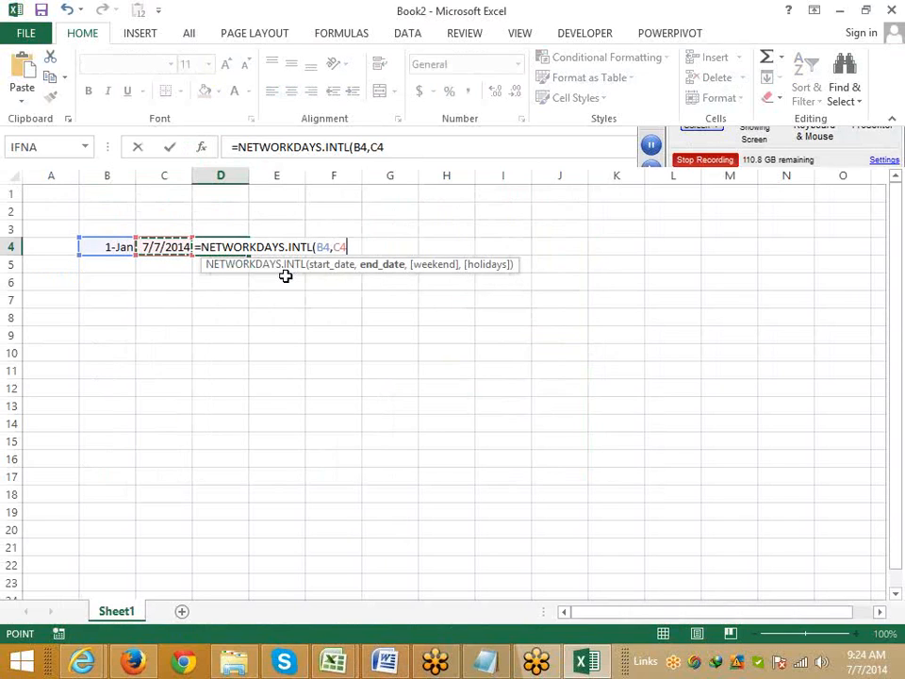
pyautogui.write(',')
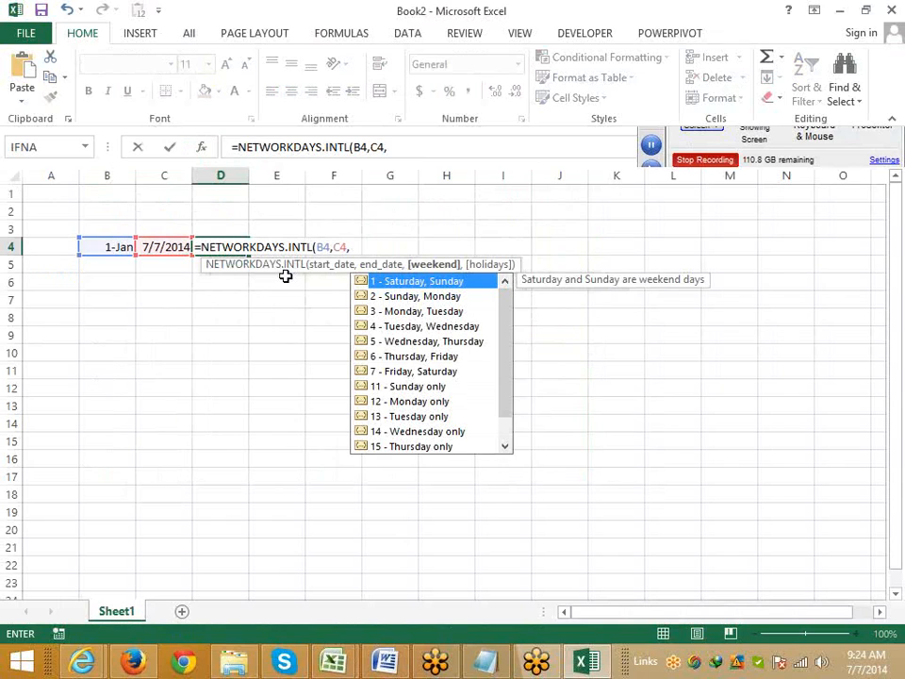
# Set the formula's weekend argument to 11 - Sunday only.
pyautogui.press('Down')
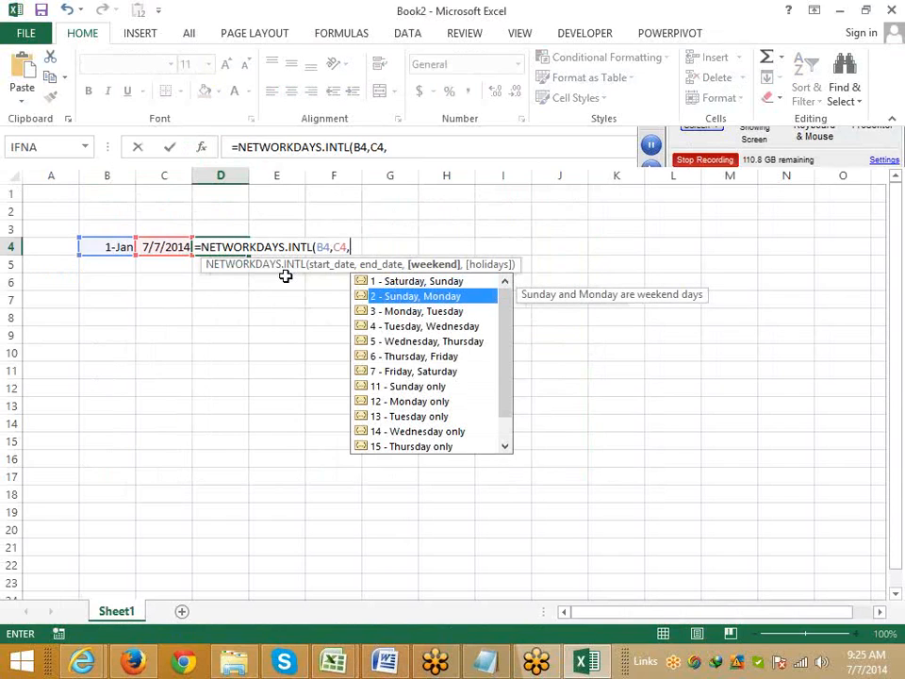
pyautogui.press('Down')
pyautogui.press('Down')
pyautogui.press('Down')
pyautogui.press('Down')
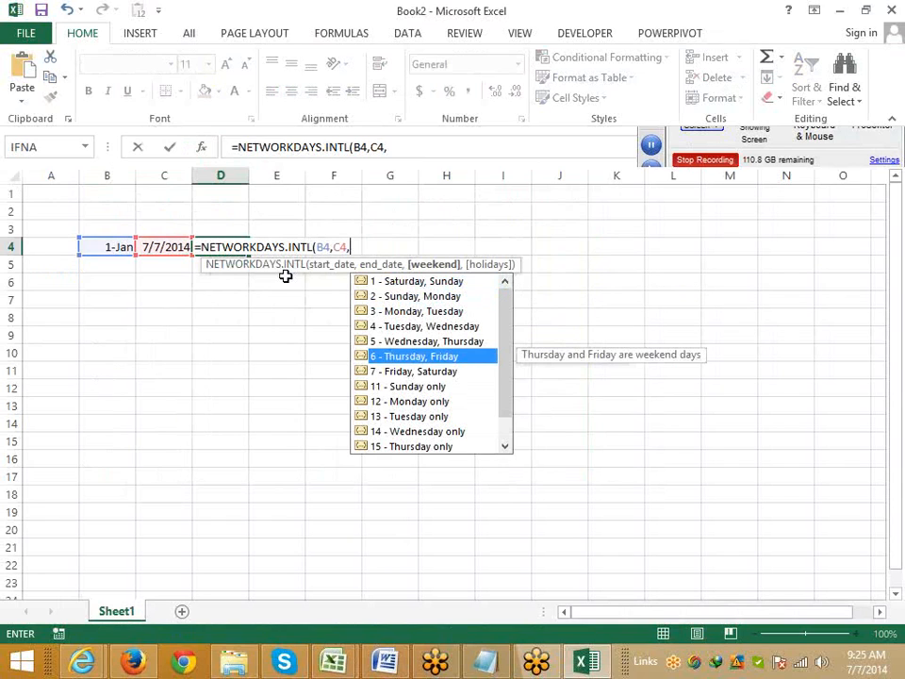
pyautogui.press('Down')
pyautogui.press('Down')
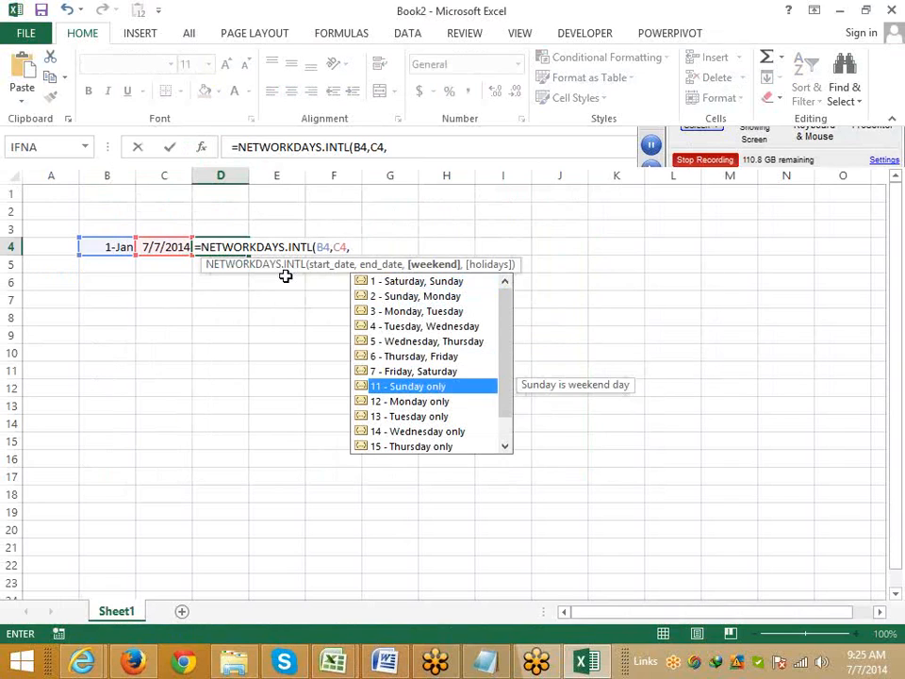
pyautogui.press('Tab')
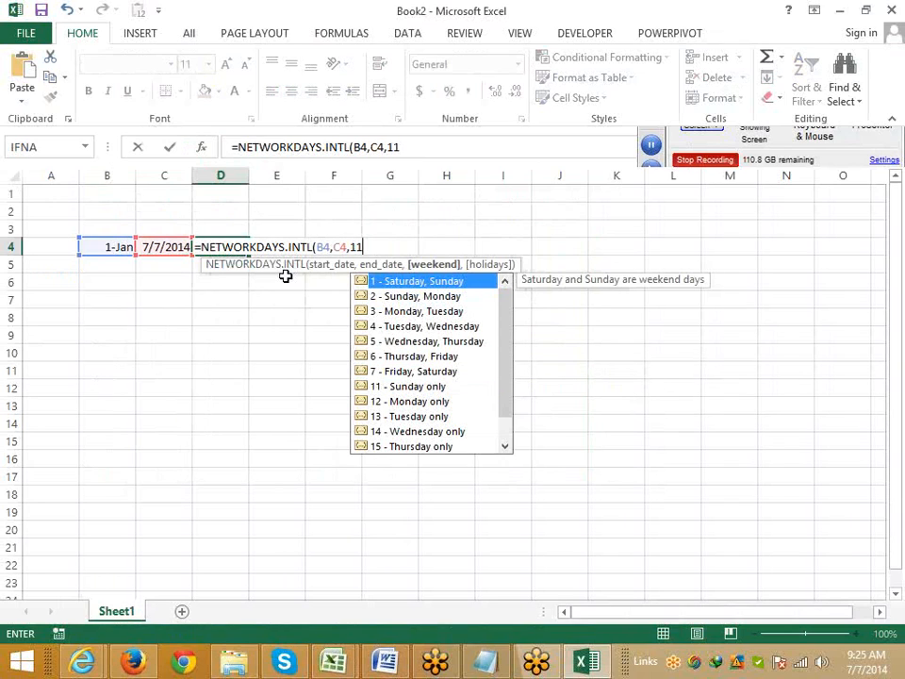
# Complete the NETWORKDAYS.INTL formula in D4 with I3:I10 as the holidays range.
pyautogui.write(',I3')
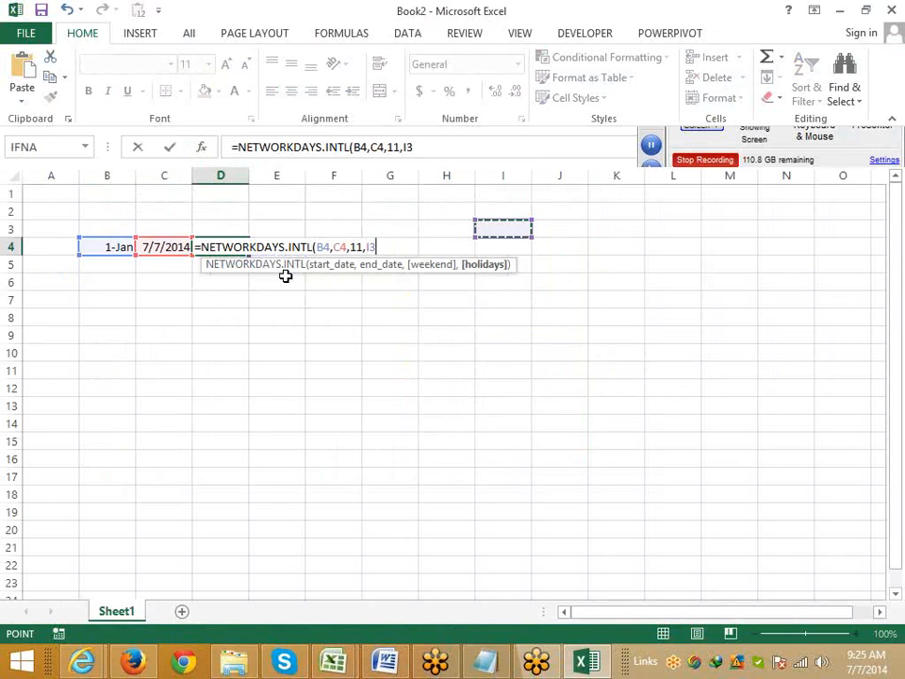
pyautogui.hotkey('shift', 'Down')
pyautogui.hotkey('shift', 'Down')
pyautogui.hotkey('shift', 'Down')
pyautogui.hotkey('shift', 'Down')
pyautogui.hotkey('shift', 'Down')
pyautogui.hotkey('shift', 'Down')
pyautogui.hotkey('shift', 'Down')
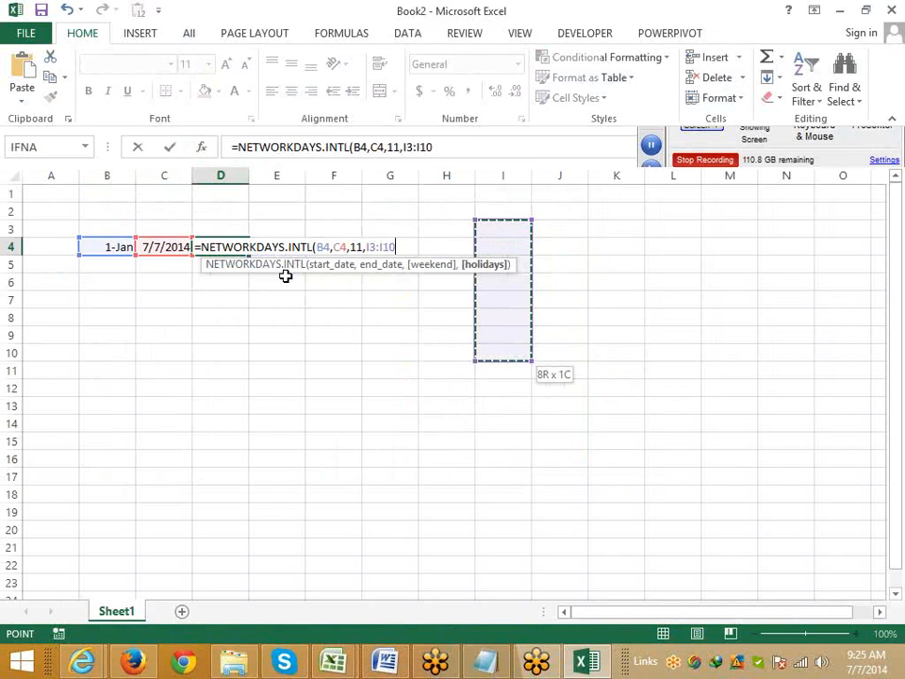
pyautogui.hotkey('ctrl', 'Return')
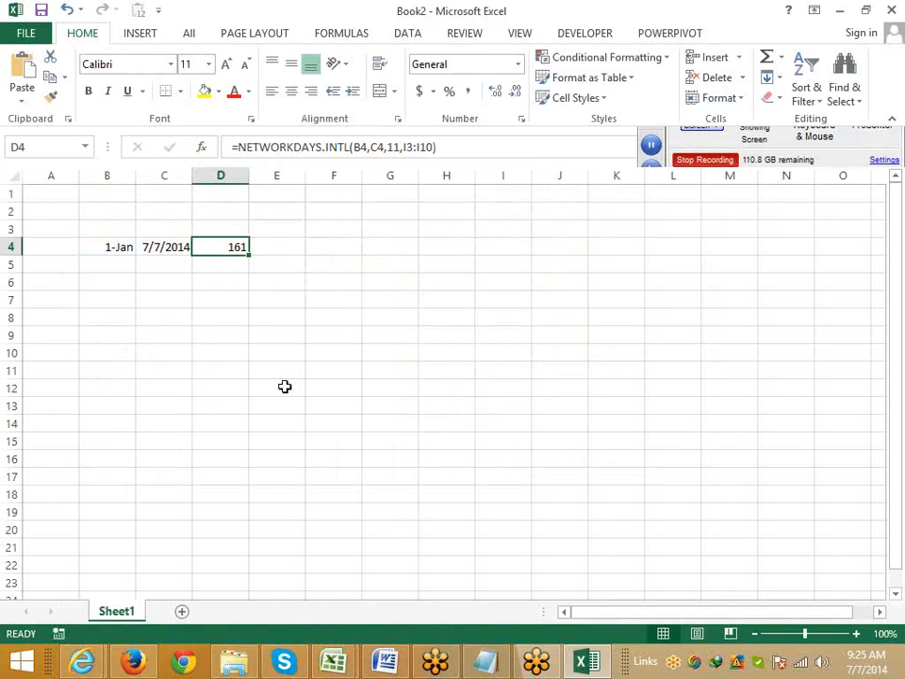
# Switch to the Book1 workbook and enter today's date, 7/7/2014, in B20 and 10 in C20 of Sheet8.
pyautogui.moveTo(334, 666)
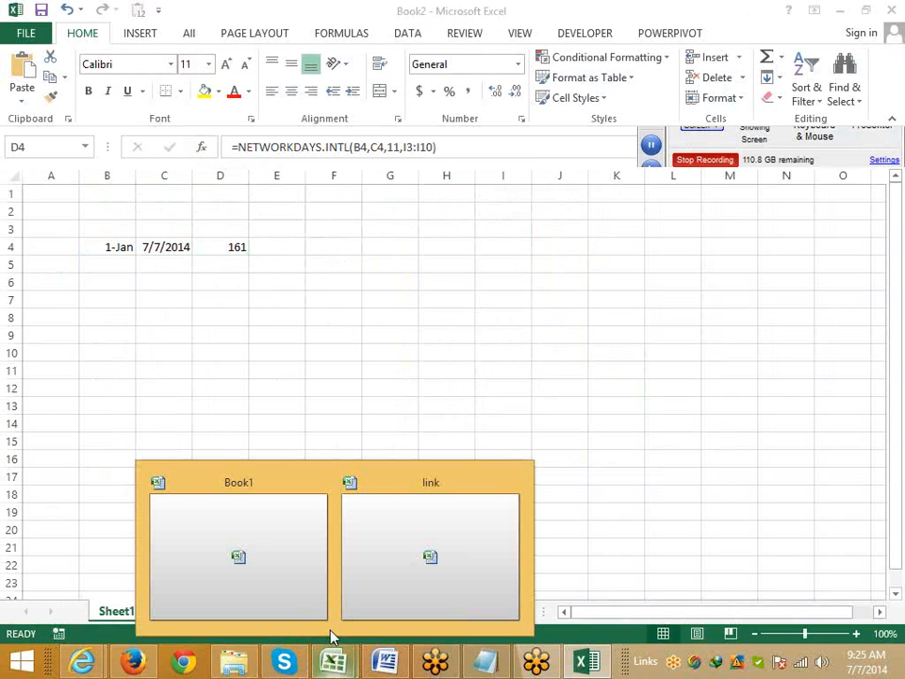
pyautogui.click(277, 565)
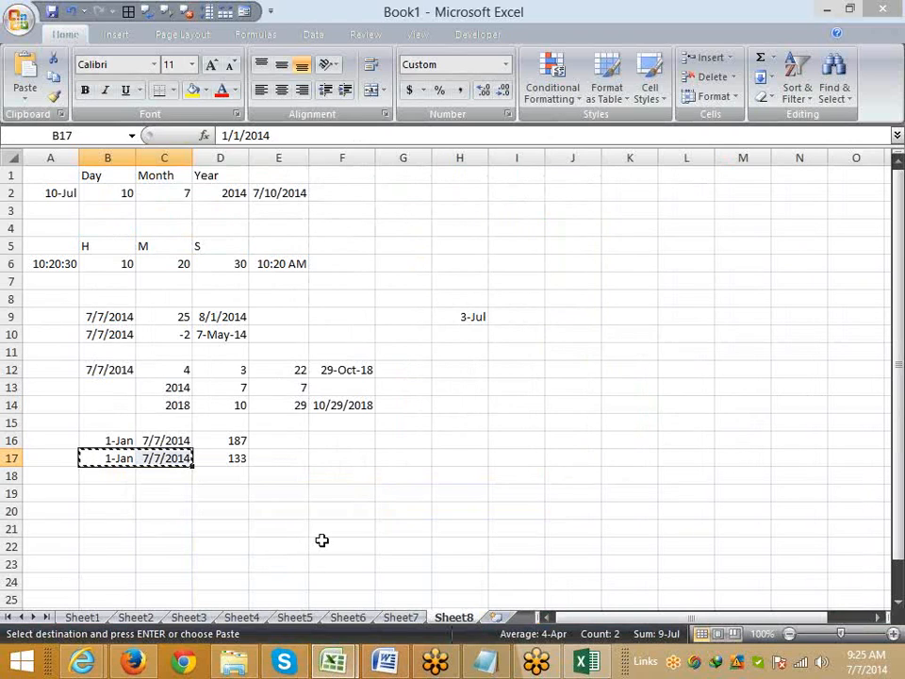
pyautogui.press('Escape')
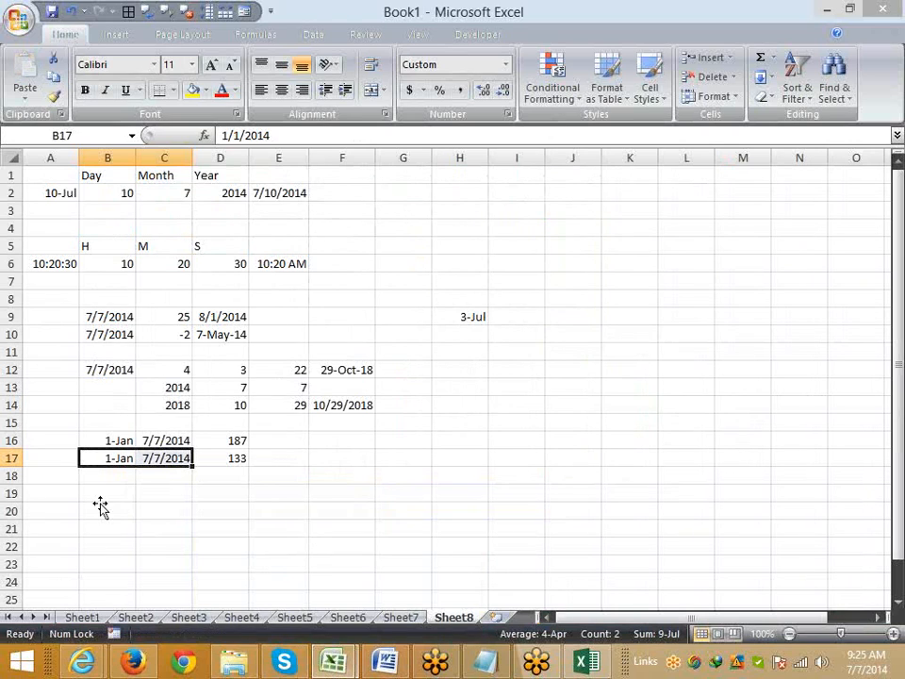
pyautogui.click(101, 510)
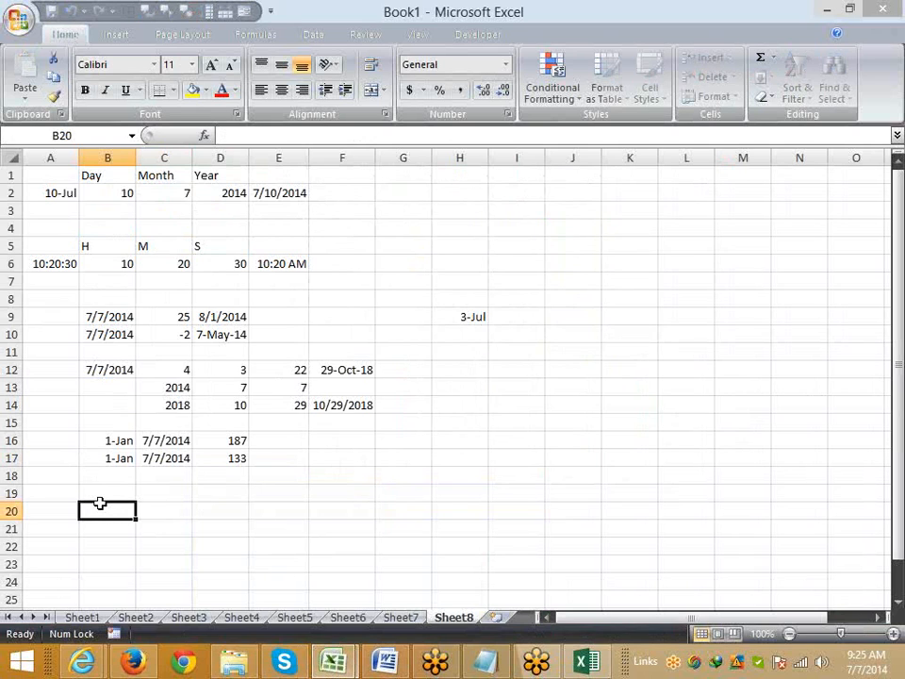
pyautogui.hotkey('ctrl', 't')
pyautogui.press('Escape')
pyautogui.hotkey('ctrl', ';')
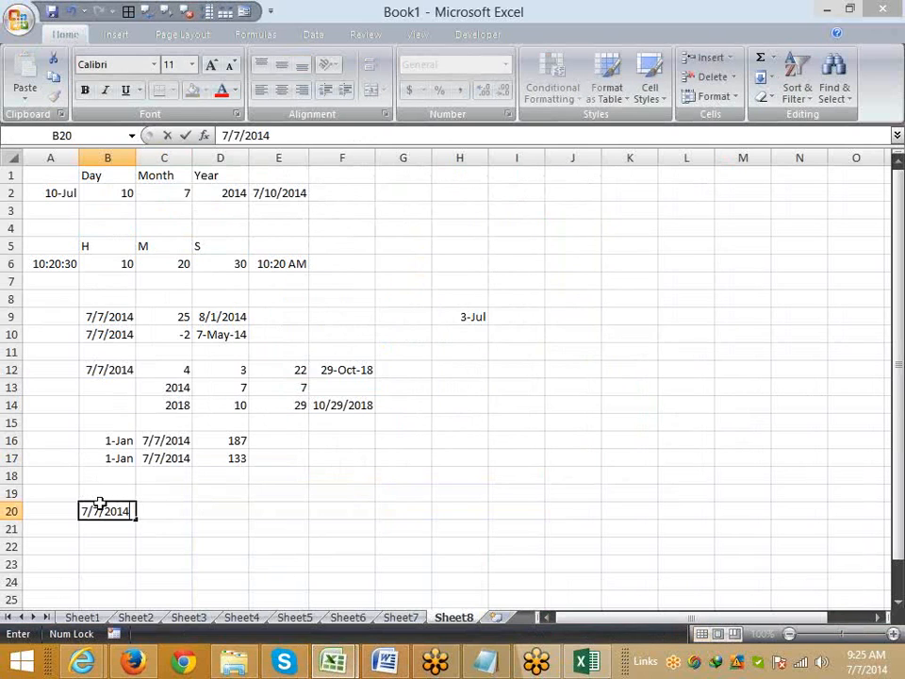
pyautogui.press('Tab')
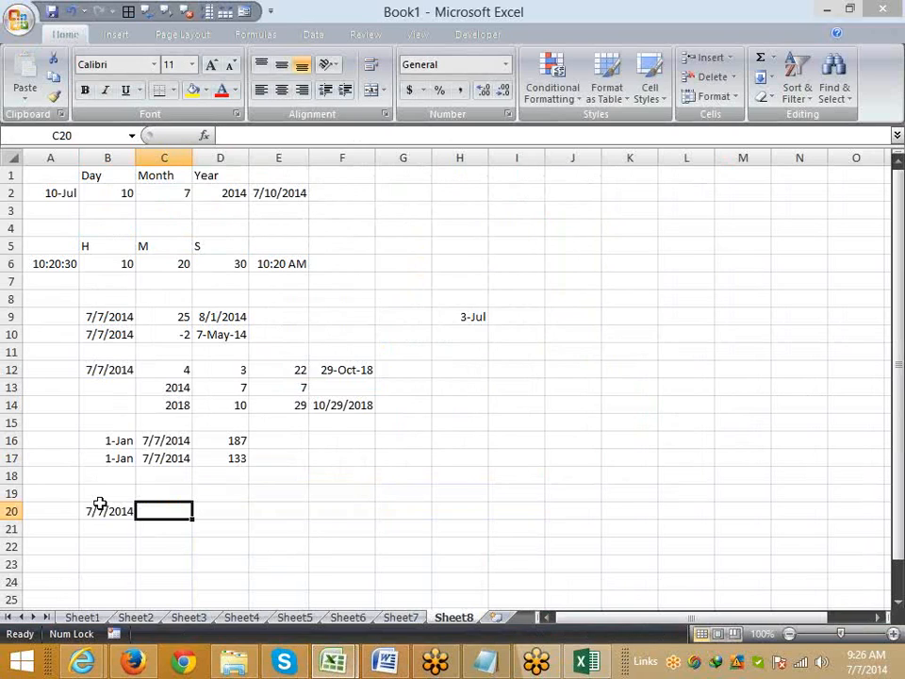
pyautogui.write('=')
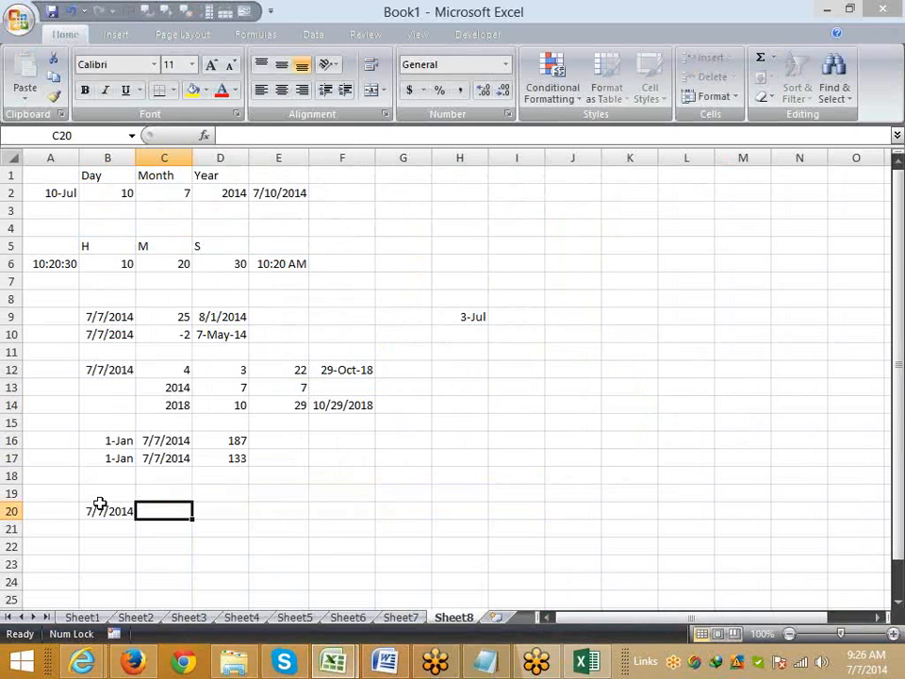
pyautogui.write('10')
pyautogui.press('Tab')
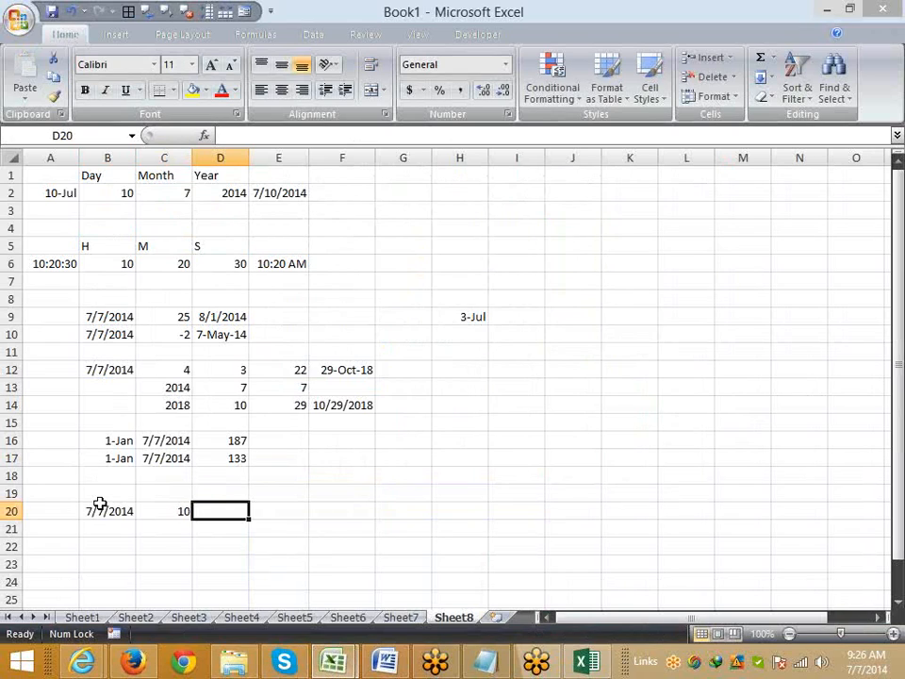
# Start a WORKDAY formula in D20 with B20 as the start date and C20 as the days.
pyautogui.write('=')
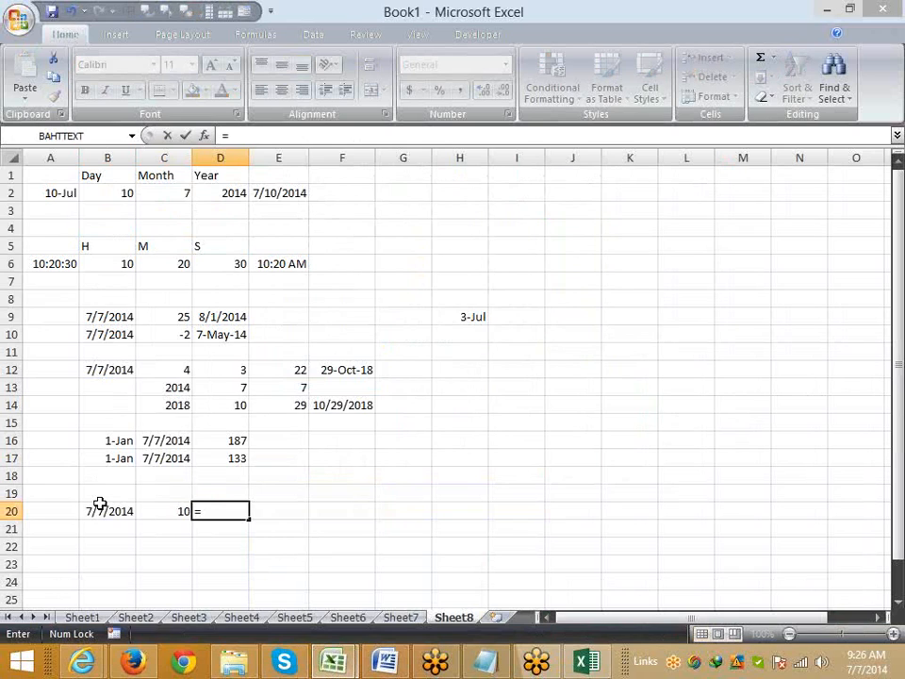
pyautogui.write('wo')
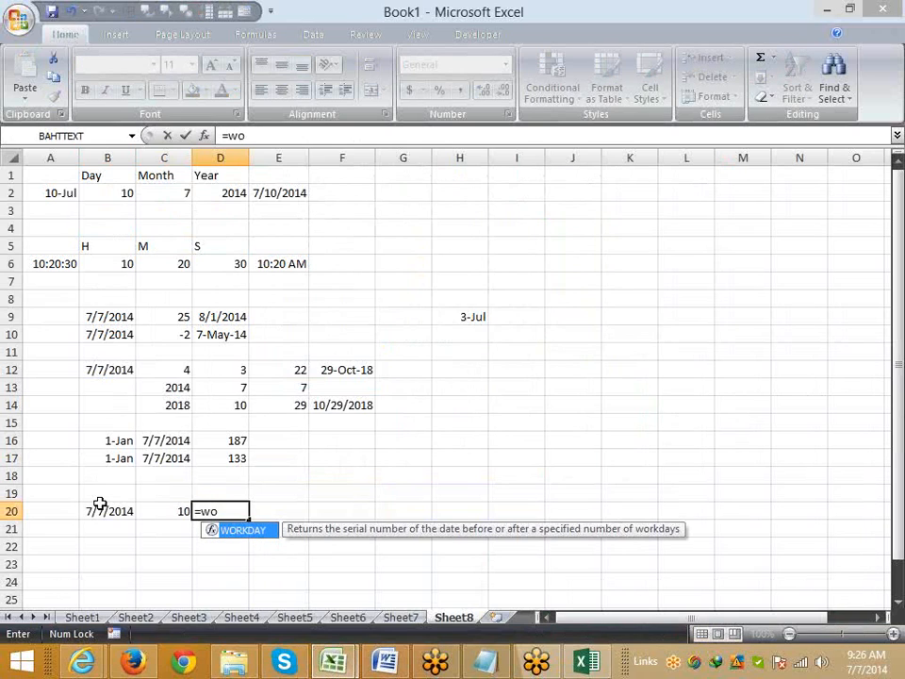
pyautogui.press('Tab')
pyautogui.press('Left')
pyautogui.press('Left')
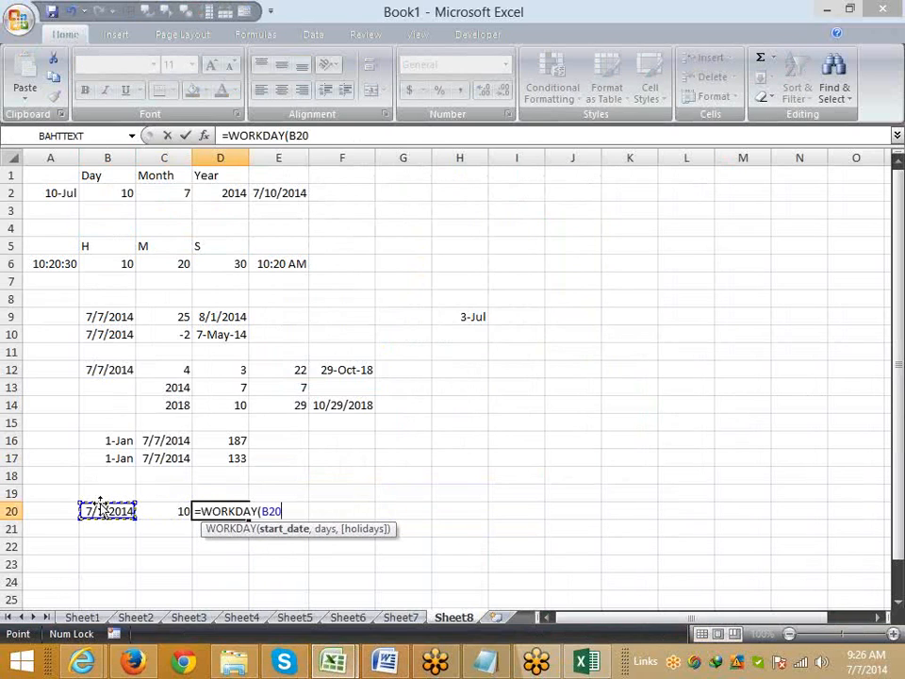
pyautogui.write(',')
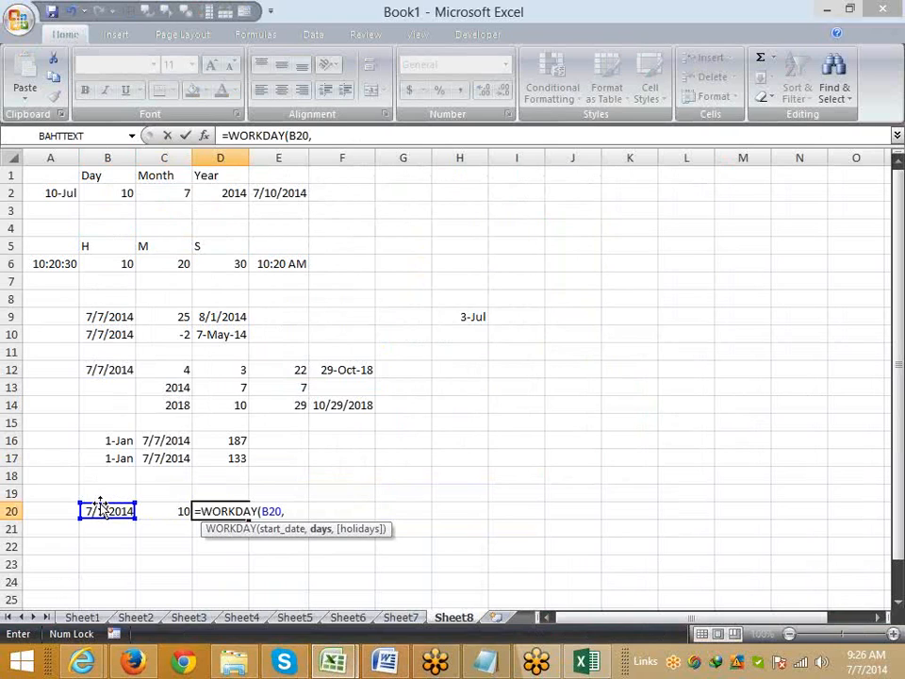
pyautogui.press('Left')
pyautogui.write(',')
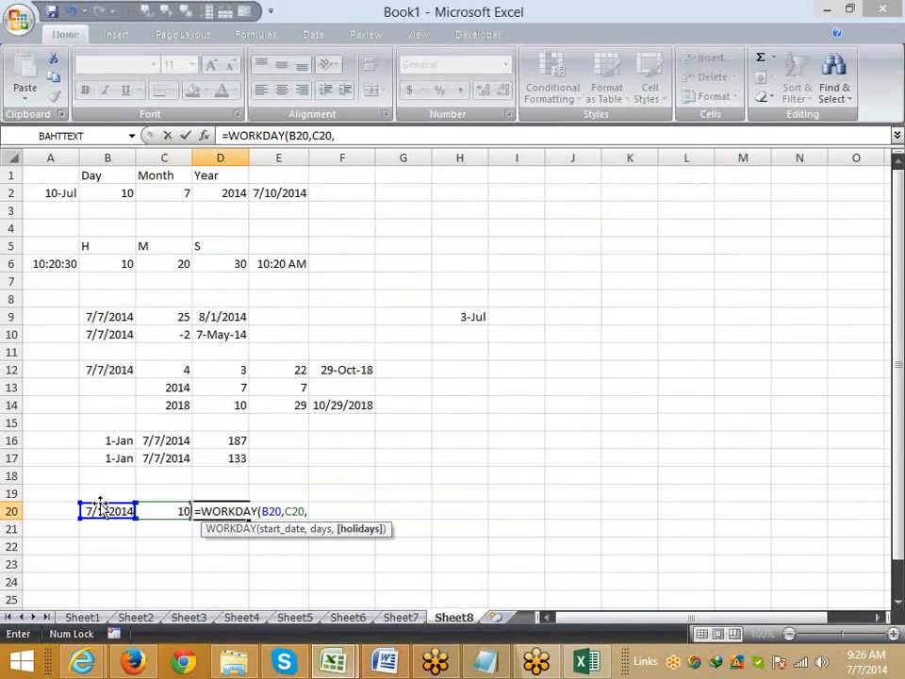
# Complete the WORKDAY formula with H6:H20 as the holidays range and format D20 as a day-month-year date.
pyautogui.press('Right')
pyautogui.press('Right')
pyautogui.press('Right')
pyautogui.press('Right')
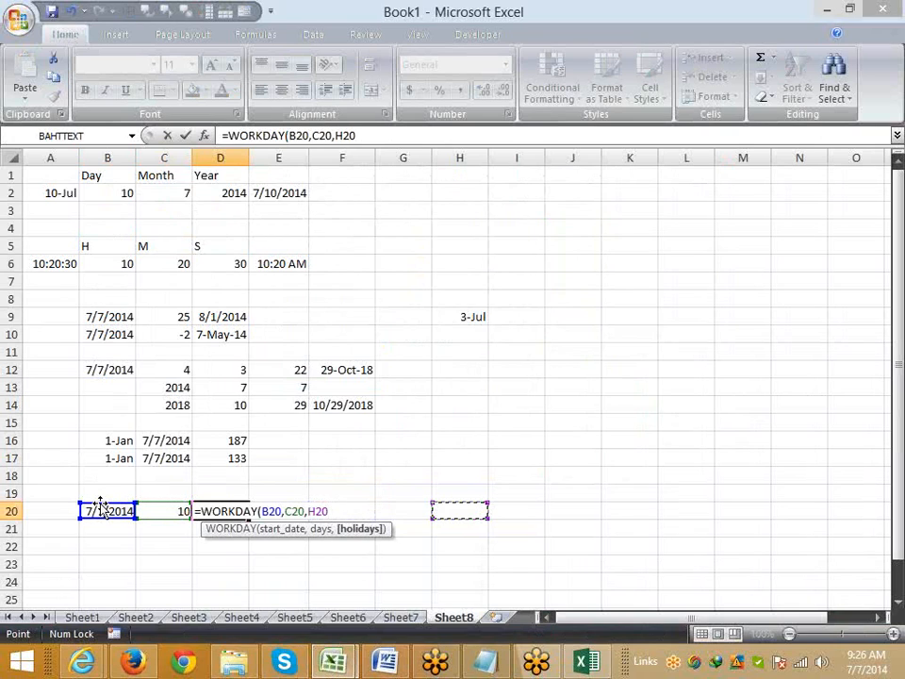
pyautogui.hotkey('shift', 'Up')
pyautogui.hotkey('shift', 'Up')
pyautogui.hotkey('shift', 'Up')
pyautogui.hotkey('shift', 'Up')
pyautogui.hotkey('shift', 'Up')
pyautogui.hotkey('shift', 'Up')
pyautogui.hotkey('shift', 'Up')
pyautogui.hotkey('shift', 'Up')
pyautogui.hotkey('shift', 'Up')
pyautogui.hotkey('shift', 'Up')
pyautogui.hotkey('shift', 'Up')
pyautogui.hotkey('shift', 'Up')
pyautogui.hotkey('shift', 'Up')
pyautogui.hotkey('shift', 'Up')
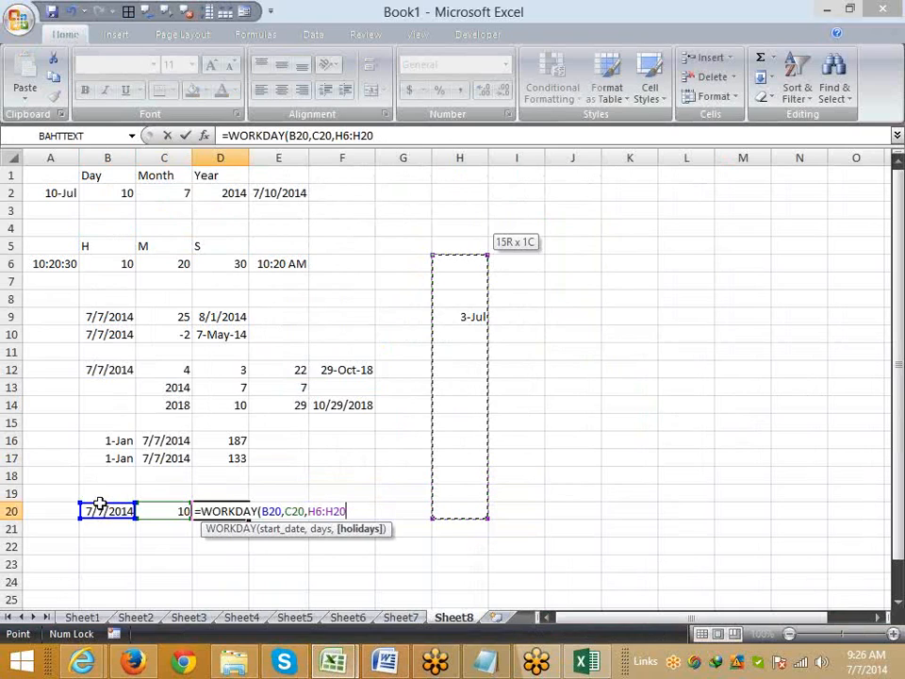
pyautogui.hotkey('ctrl', 'Return')
pyautogui.hotkey('ctrl', 'shift', '3')
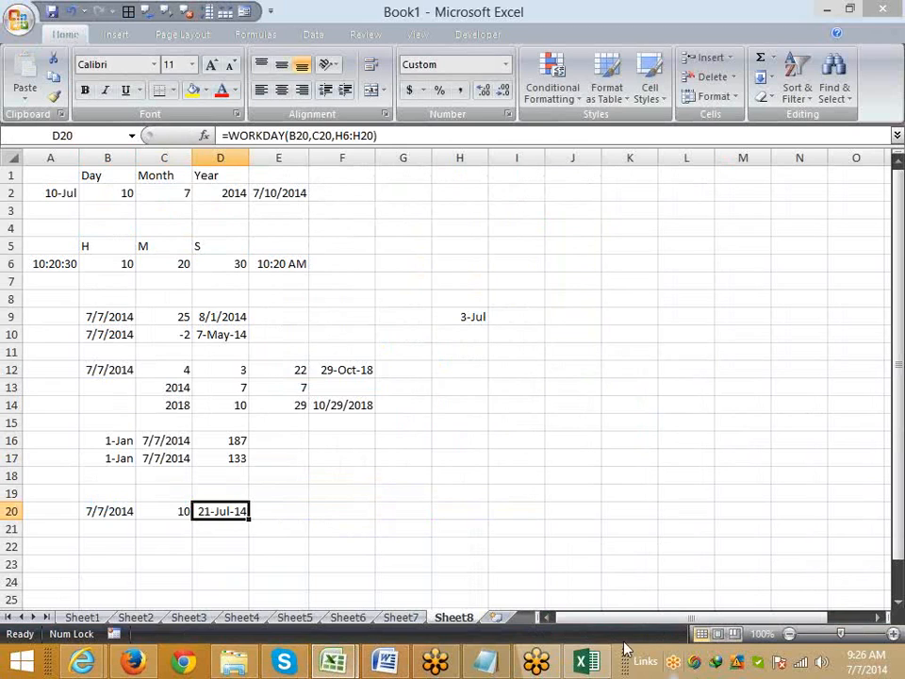
# Switch to the Book2 workbook and enter today's date, 7/7/2014, in B6 and 10 in C6.
pyautogui.click(592, 668)
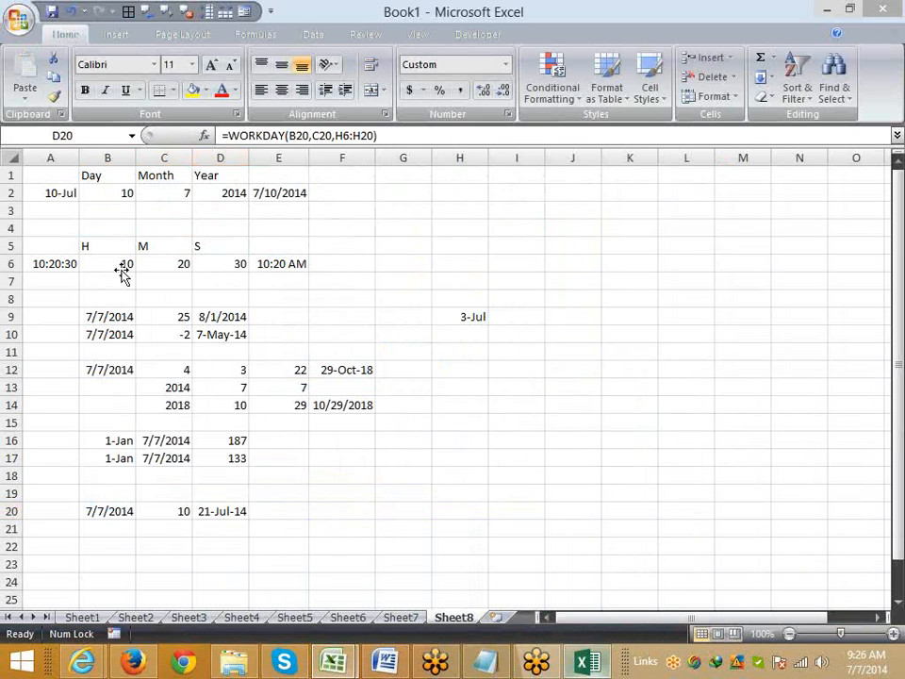
pyautogui.click(122, 270)
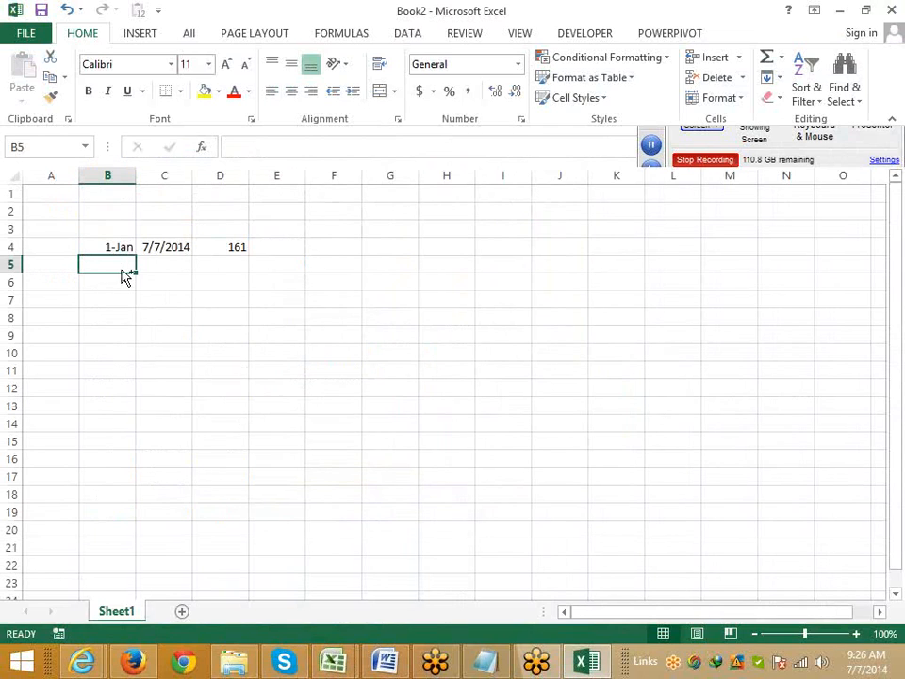
pyautogui.hotkey('ctrl', 't')
pyautogui.press('Escape')
pyautogui.press('Down')
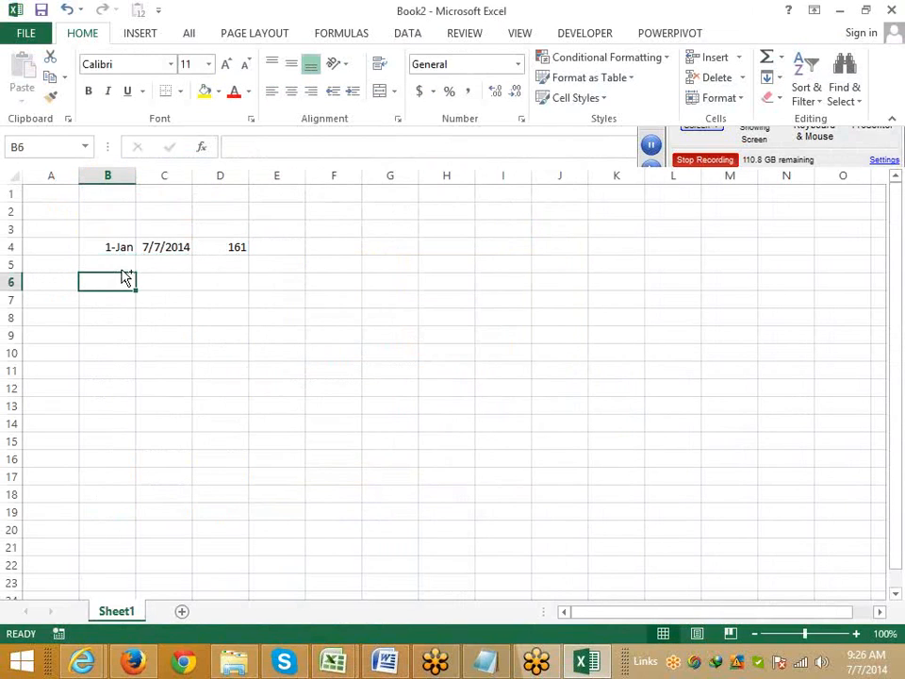
pyautogui.hotkey('ctrl', 't')
pyautogui.hotkey('ctrl', ';')
pyautogui.press('Tab')
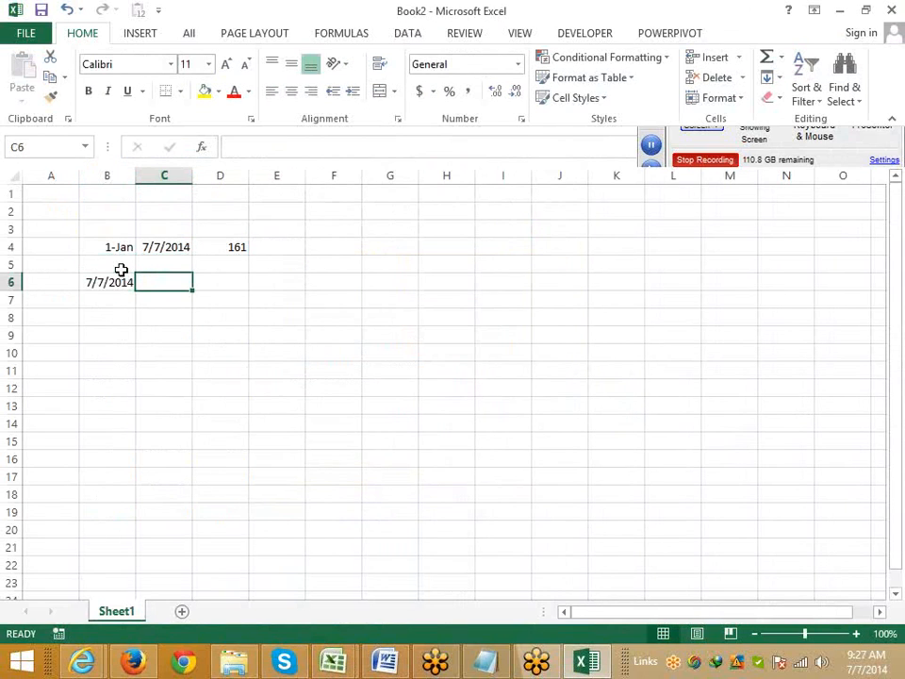
pyautogui.write('10')
pyautogui.press('Tab')
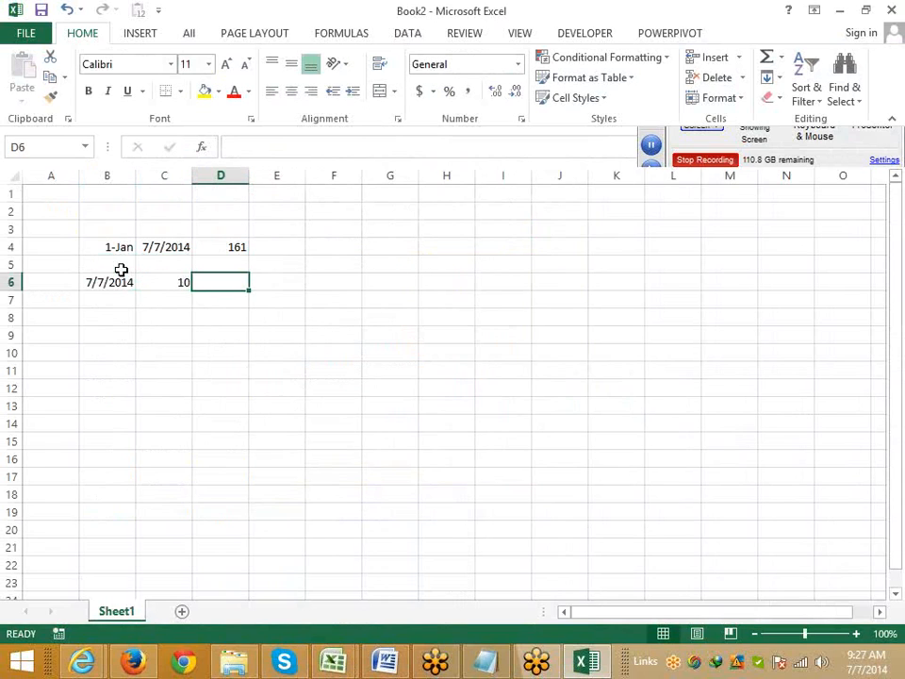
# Start a WORKDAY.INTL formula in D6 with B6 as the start date and C6 as the days.
pyautogui.write('==')
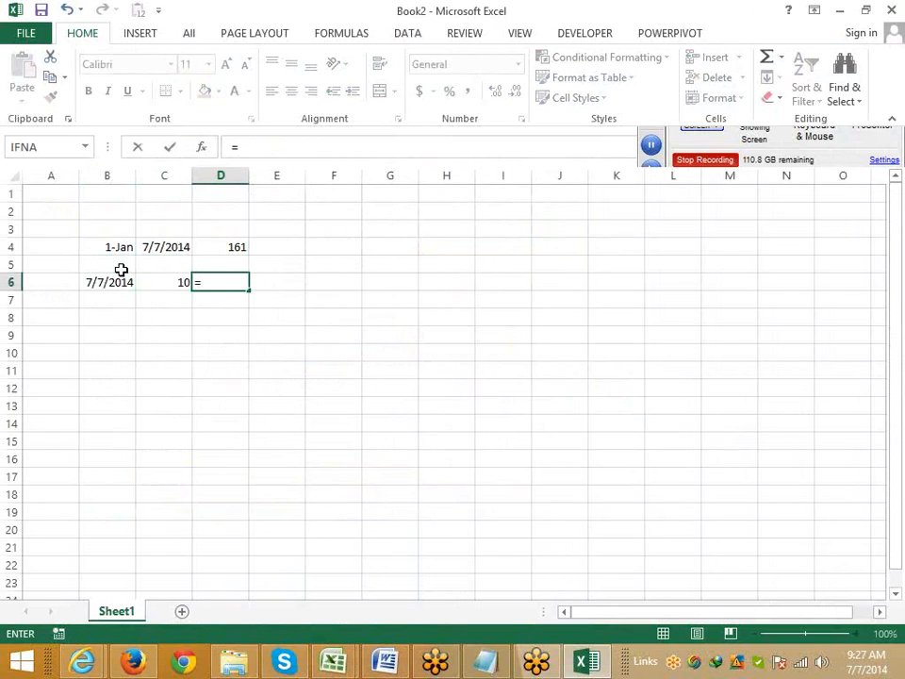
pyautogui.write('wo')
pyautogui.press('Down')
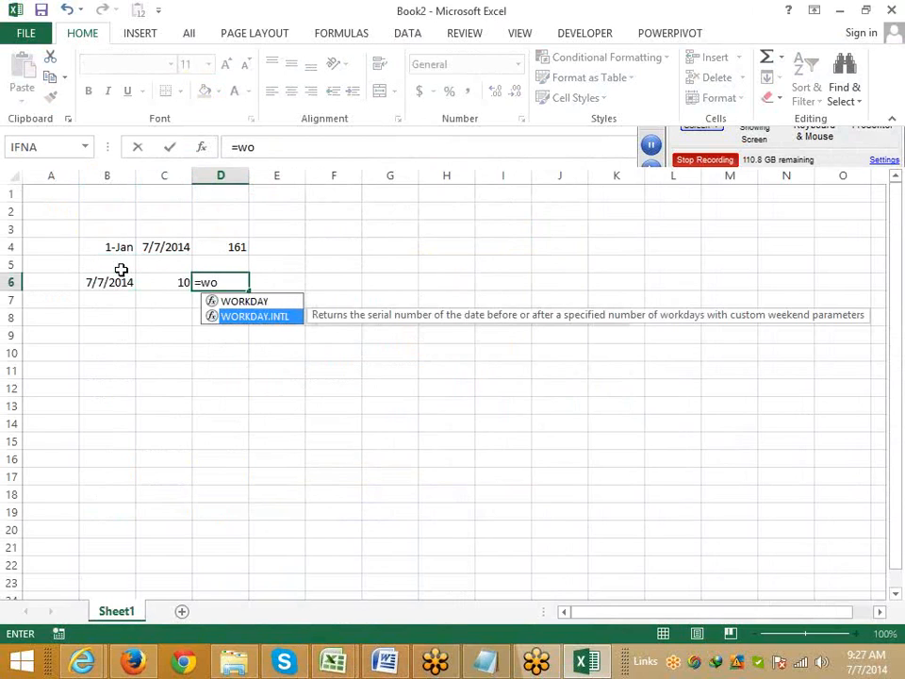
pyautogui.press('Tab')
pyautogui.press('Left')
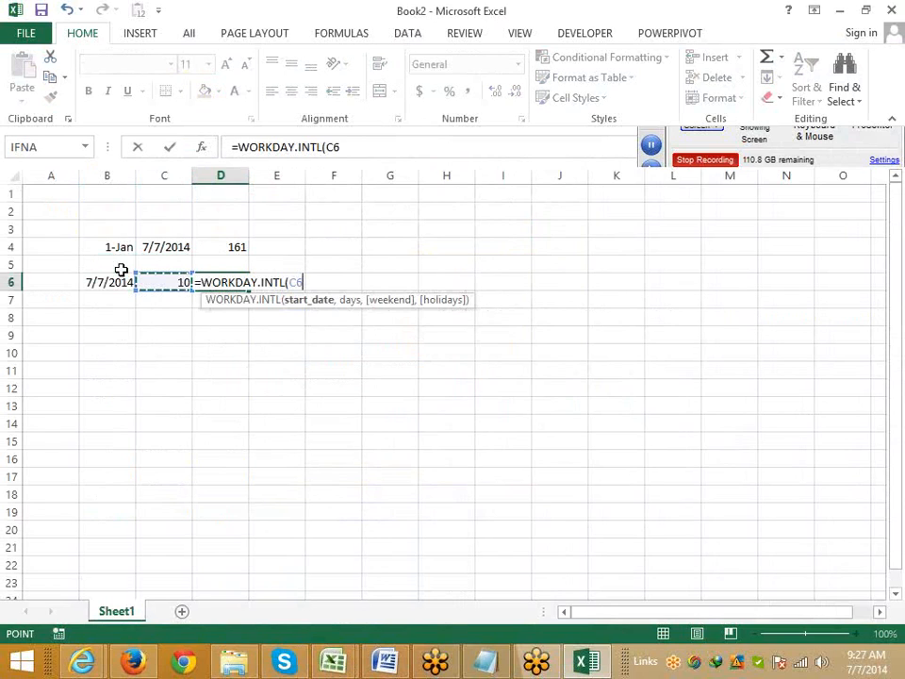
pyautogui.press('Left')
pyautogui.write(',')
pyautogui.press('Left')
pyautogui.write(',')
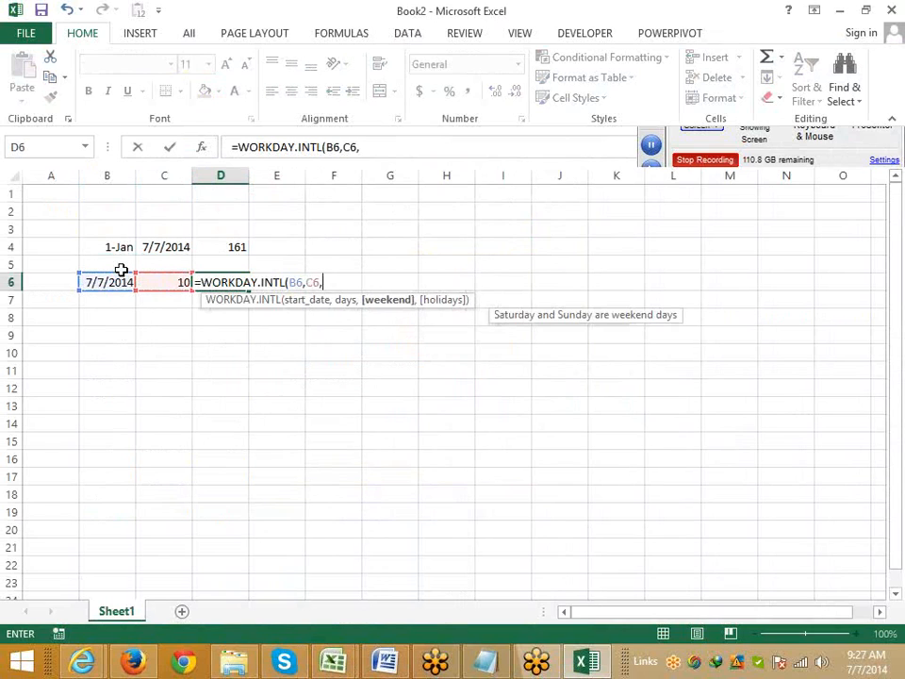
# Complete the WORKDAY.INTL formula with weekend 11 - Sunday only and holidays left empty, and format D6 as a day-month-year date.
pyautogui.press('Down')
pyautogui.press('Down')
pyautogui.press('Down')
pyautogui.press('Down')
pyautogui.press('Down')
pyautogui.press('Down')
pyautogui.press('Down')
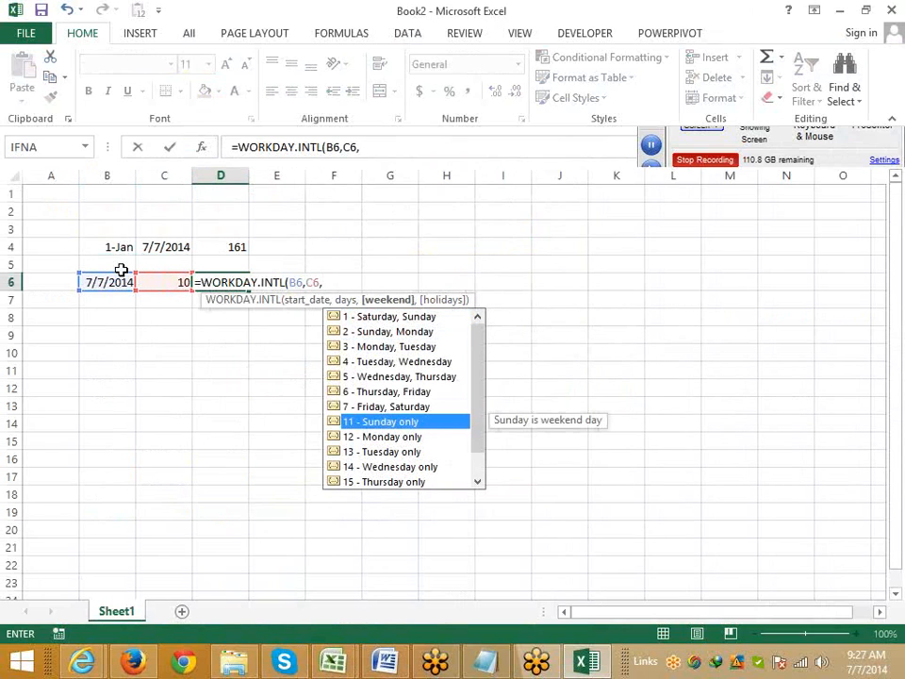
pyautogui.press('Tab')
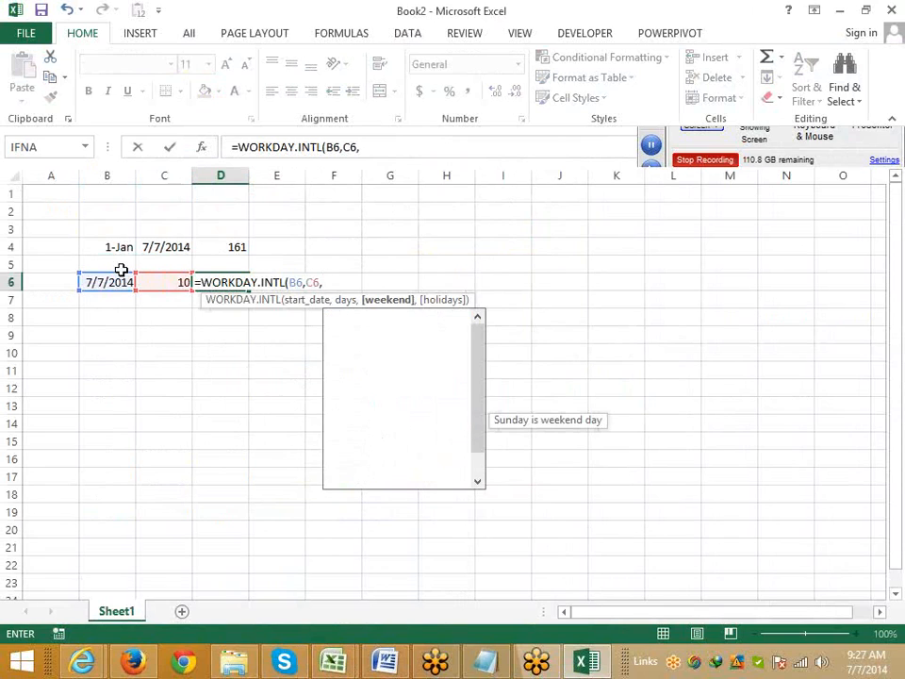
pyautogui.write(',')
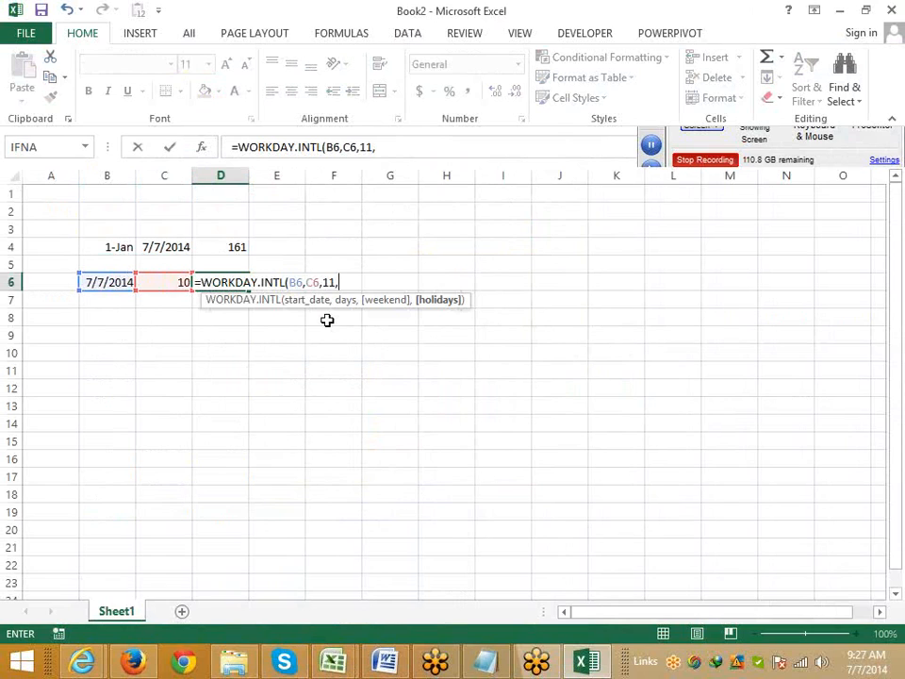
pyautogui.press('Return')
pyautogui.click(225, 283)
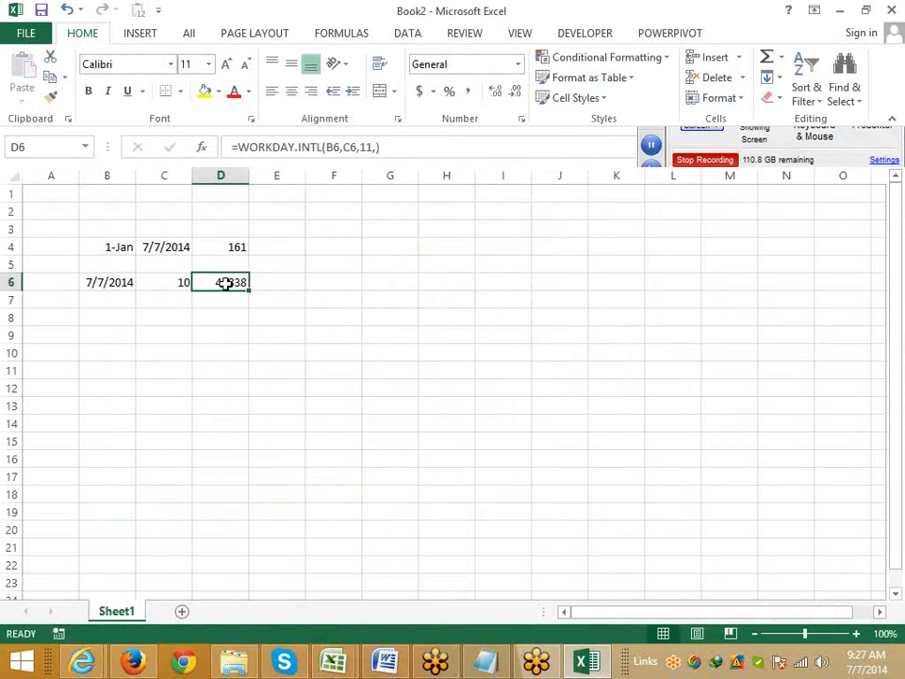
pyautogui.hotkey('ctrl', 'shift', '#')
# Switch to the Book1 workbook and review the date difference in D16, the NETWORKDAYS formula in D17 and the WORKDAY formula in D20.
pyautogui.click(333, 662)
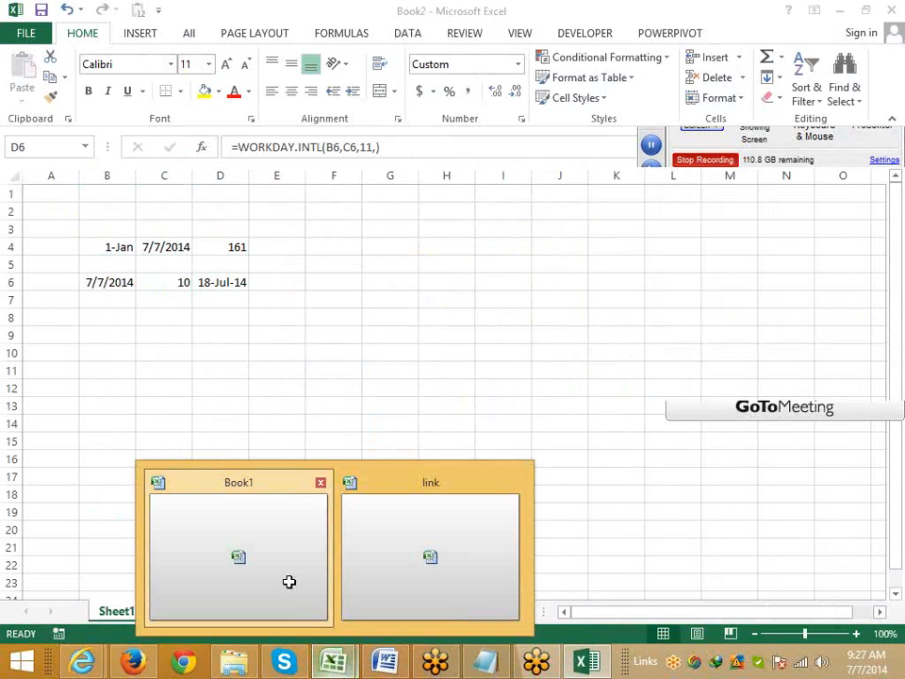
pyautogui.click(292, 582)
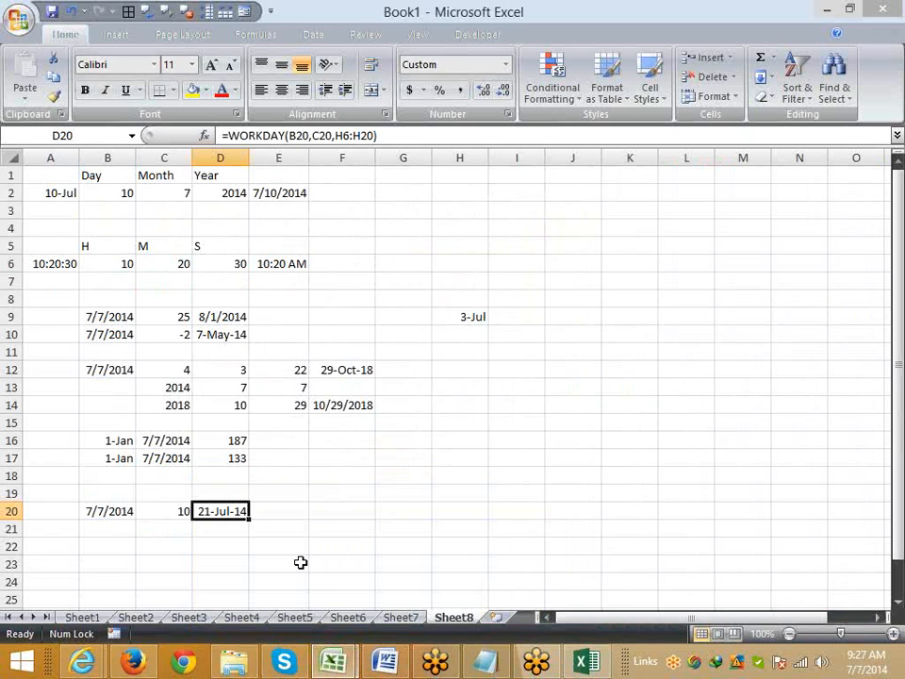
pyautogui.scroll(-3, 300, 562)
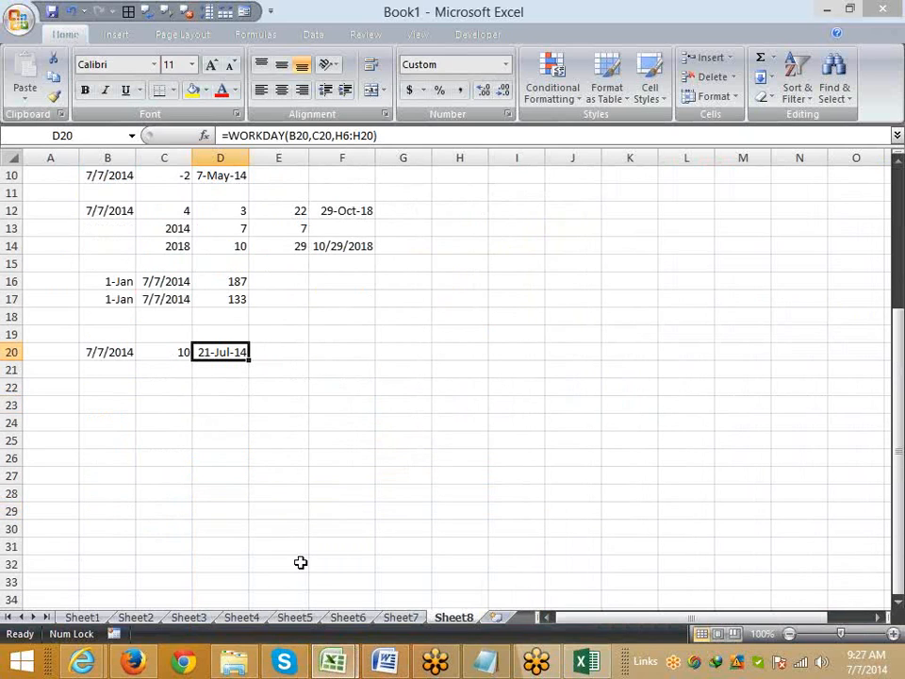
pyautogui.scroll(-1, 300, 563)
pyautogui.scroll(-1, 160, 421)
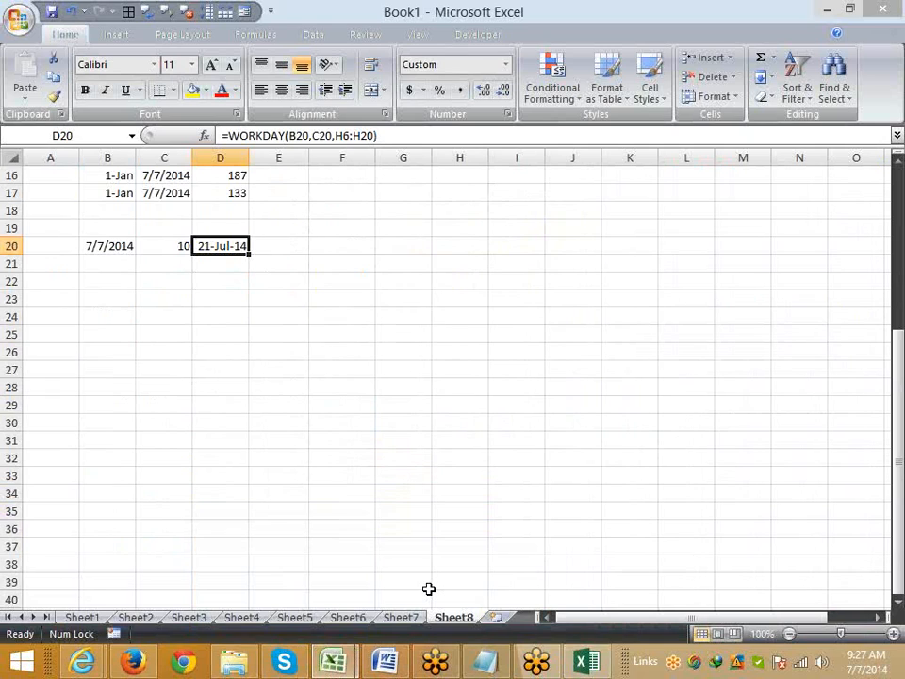
pyautogui.scroll(2, 304, 472)
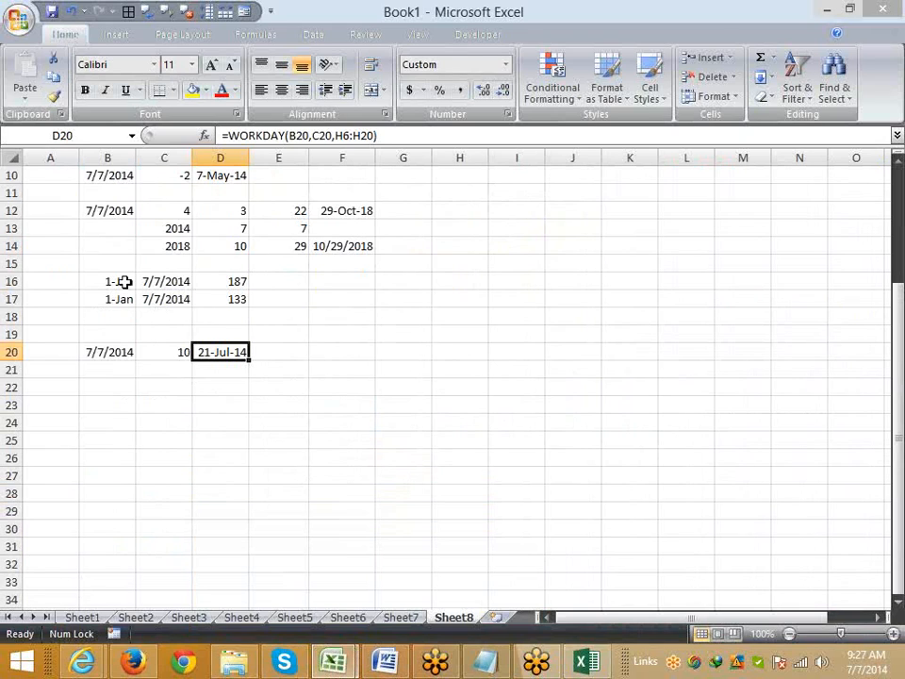
pyautogui.moveTo(127, 283); pyautogui.dragTo(191, 283)
pyautogui.click(243, 280)
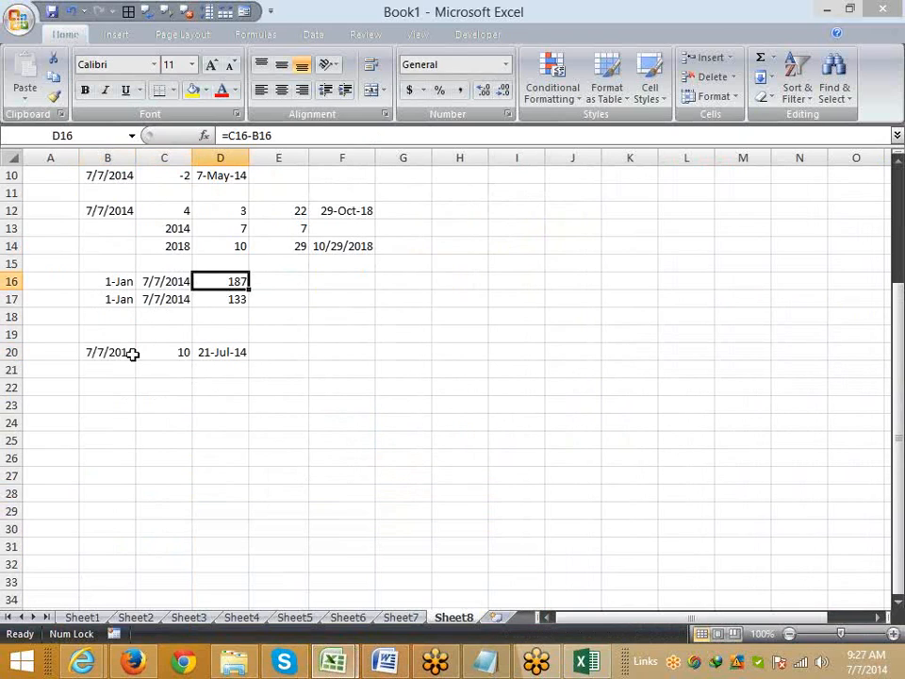
pyautogui.click(118, 353)
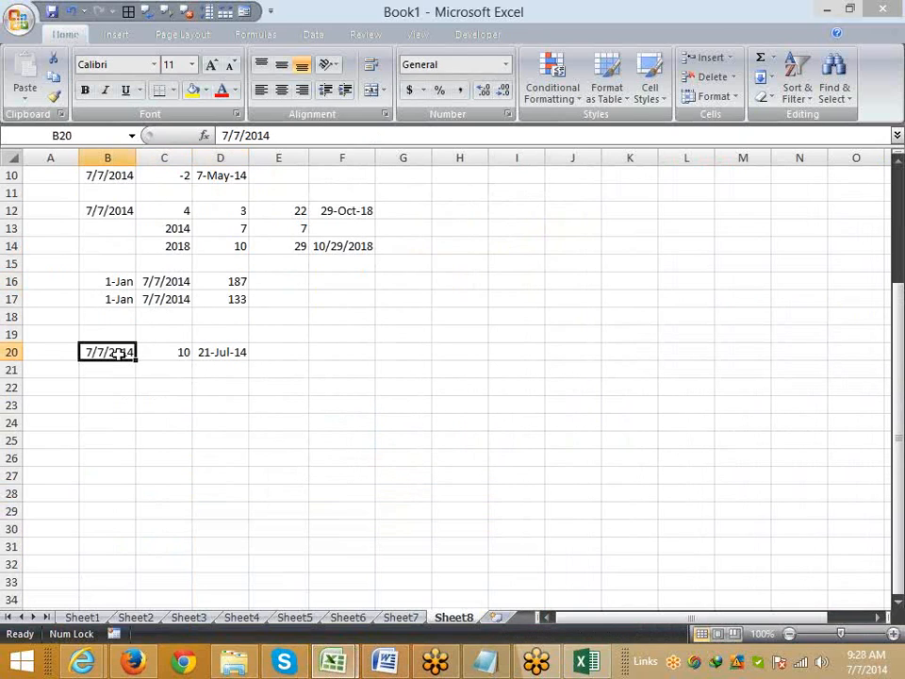
pyautogui.press('Right')
pyautogui.click(215, 353)
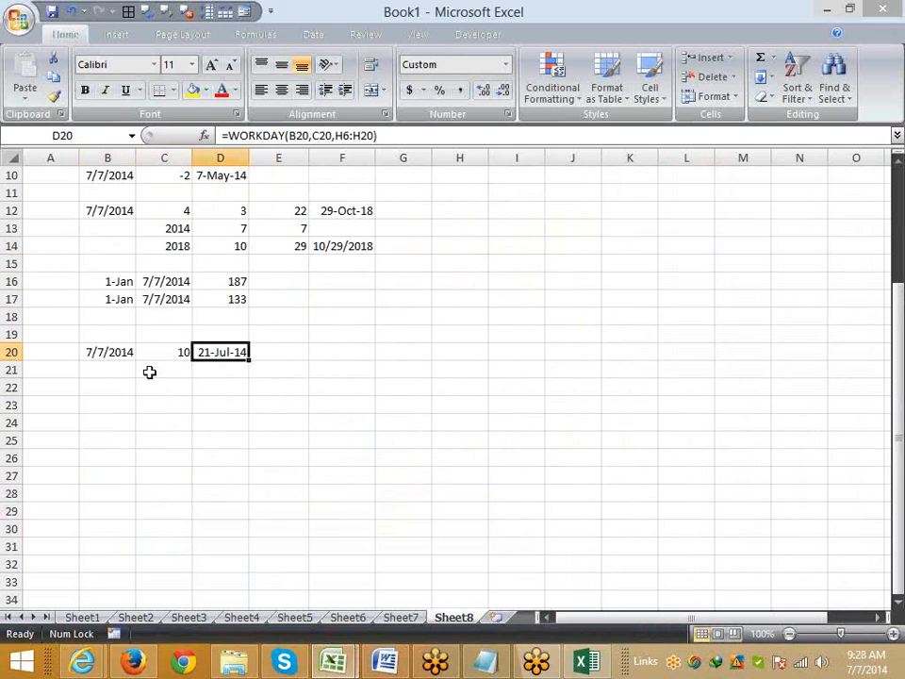
pyautogui.click(130, 300)
pyautogui.click(158, 300)
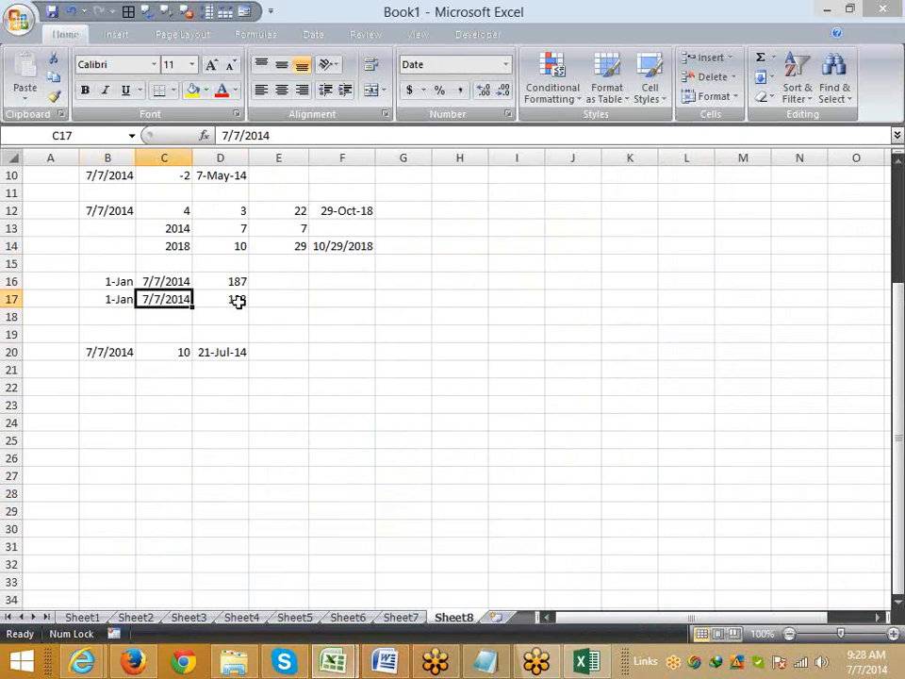
pyautogui.press('Right')
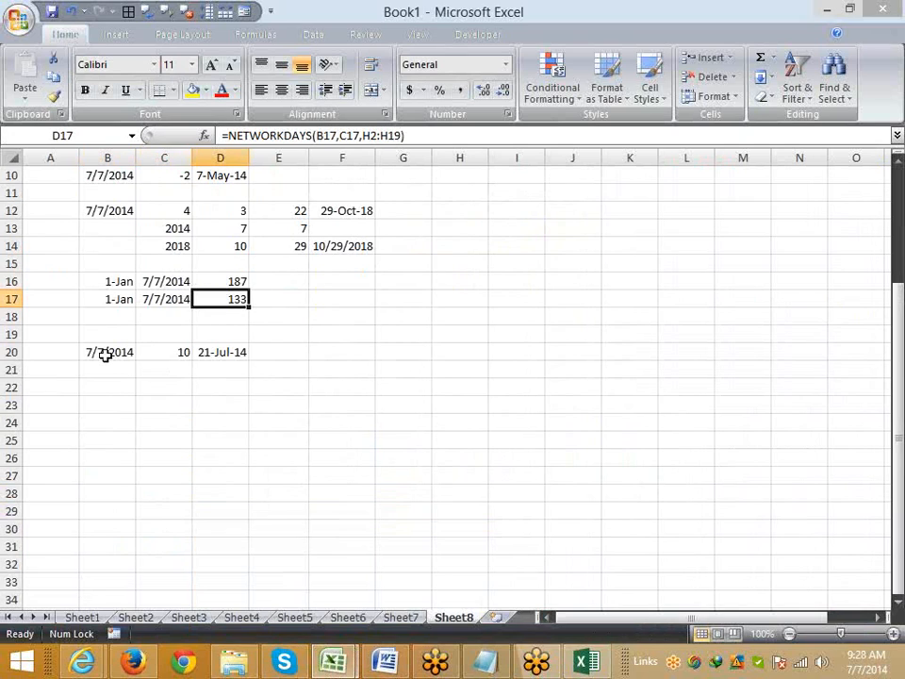
pyautogui.click(184, 350)
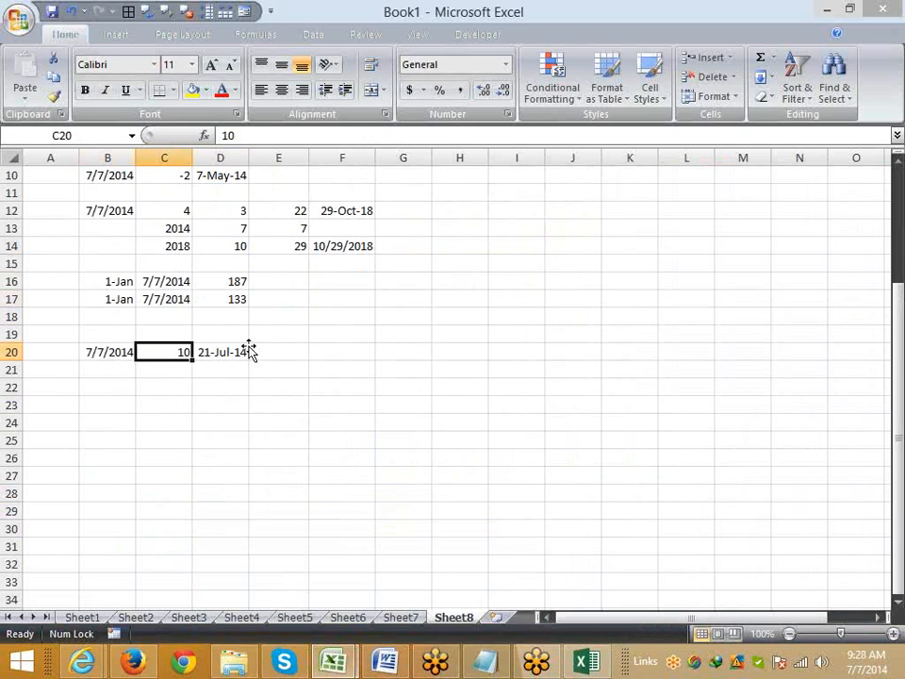
pyautogui.click(247, 351)
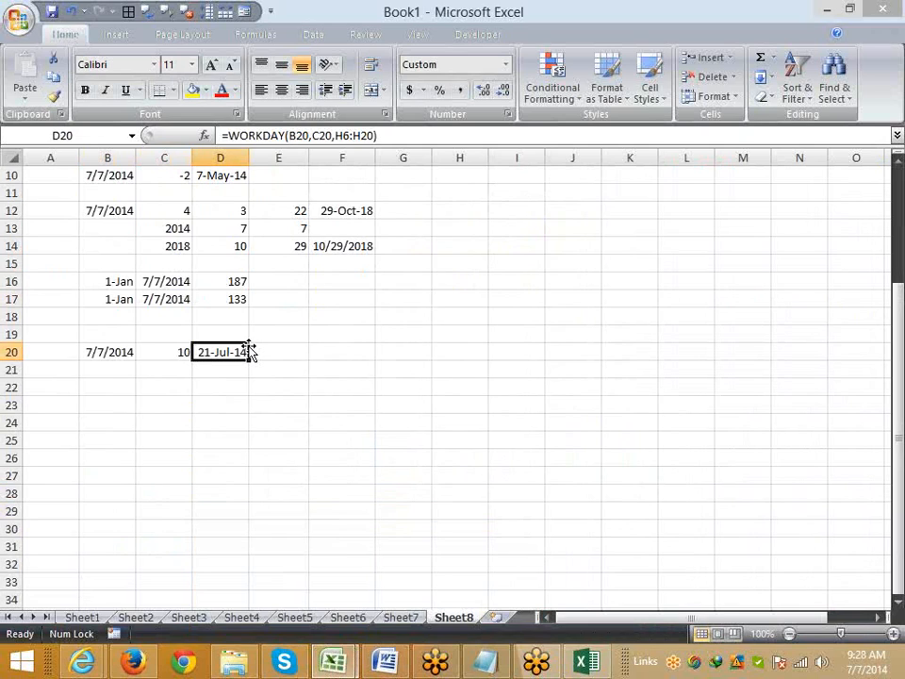
# Enter the date 10-jul-1987 in B30, in the empty area below the existing examples.
pyautogui.click(196, 420)
pyautogui.scroll(-4, 160, 415)
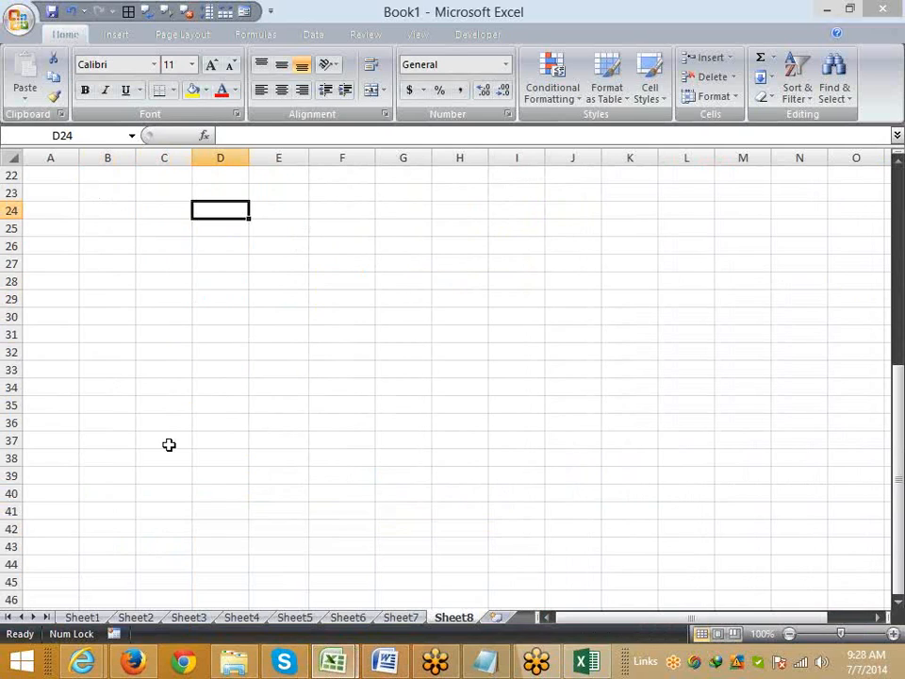
pyautogui.click(78, 357)
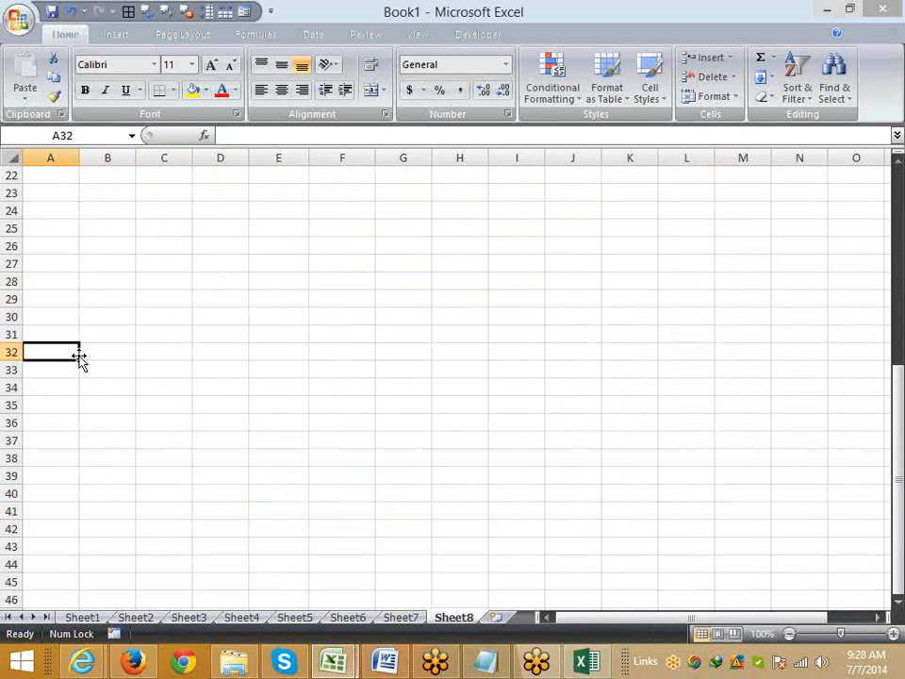
pyautogui.press('Right')
pyautogui.press('Up')
pyautogui.press('Up')
pyautogui.write('10')
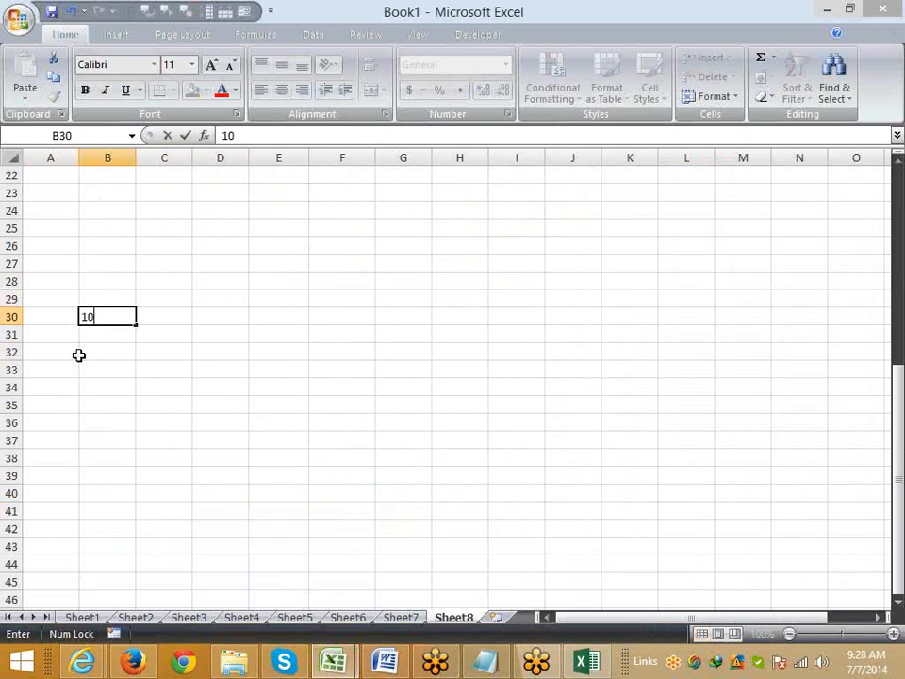
pyautogui.write('-jul-1987')
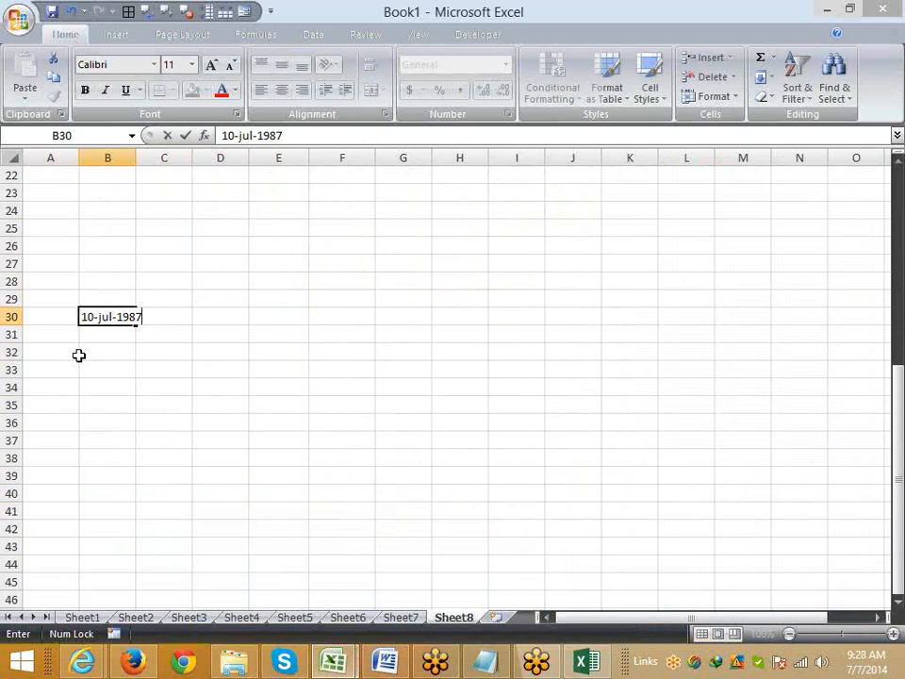
pyautogui.press('Return')
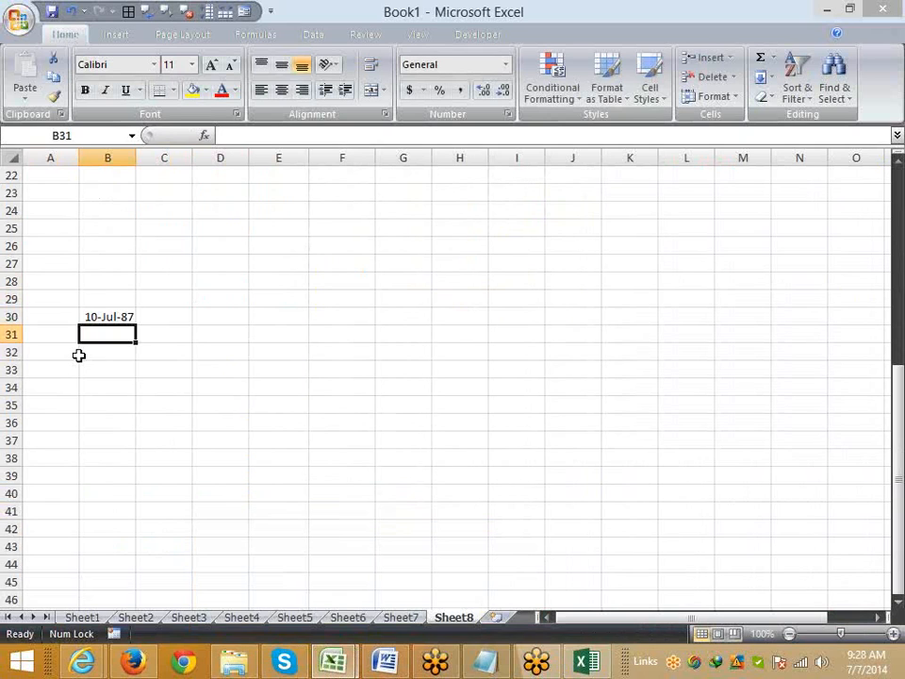
# Enter today's date, 7/7/2014, in C30.
pyautogui.press('Up')
pyautogui.press('Right')
pyautogui.hotkey('ctrl', 't')
pyautogui.press('Escape')
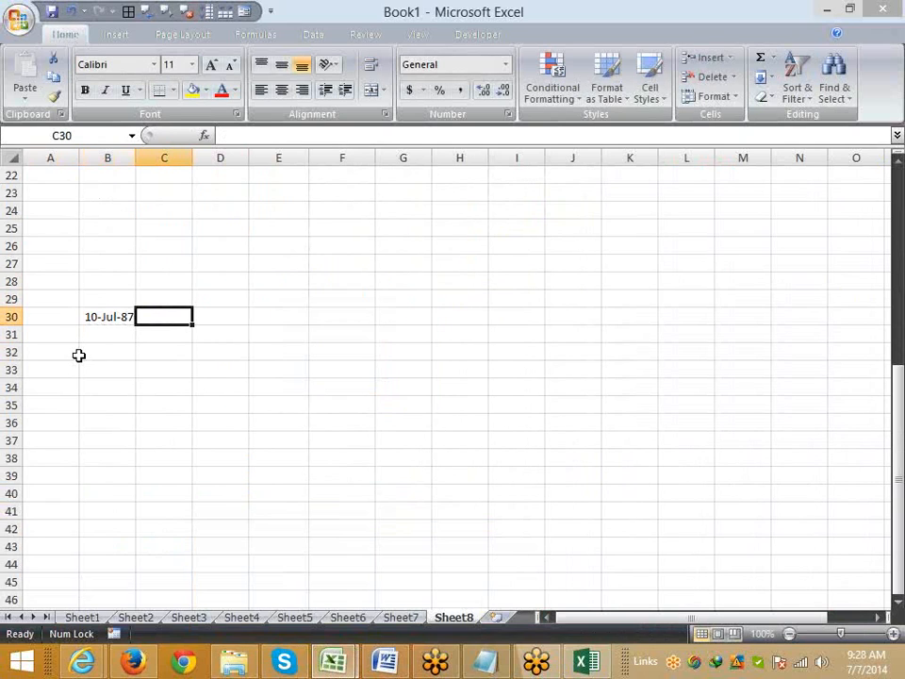
pyautogui.hotkey('ctrl', ';')
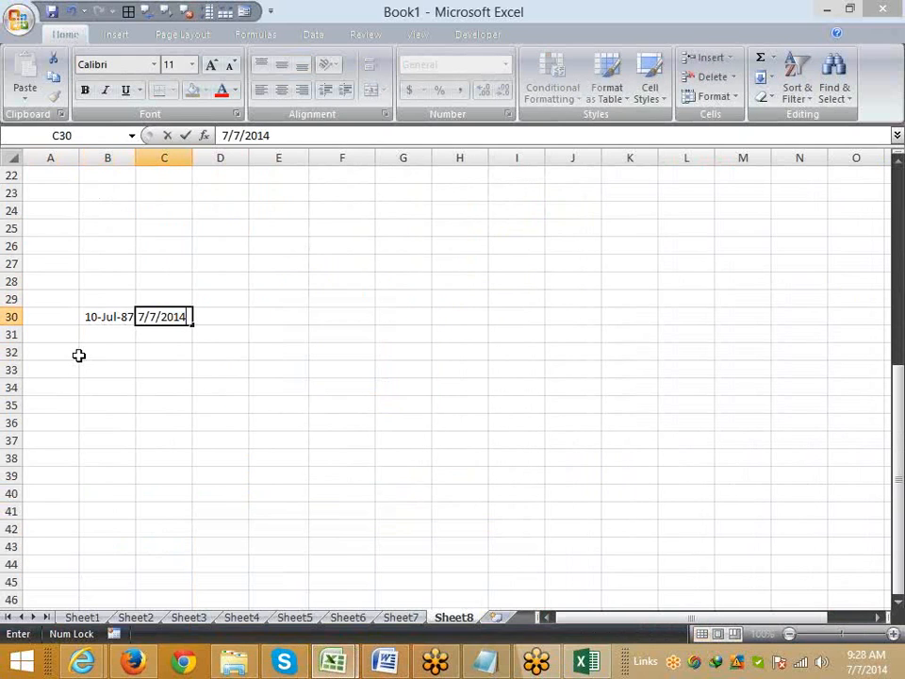
pyautogui.press('Return')
pyautogui.press('Return')
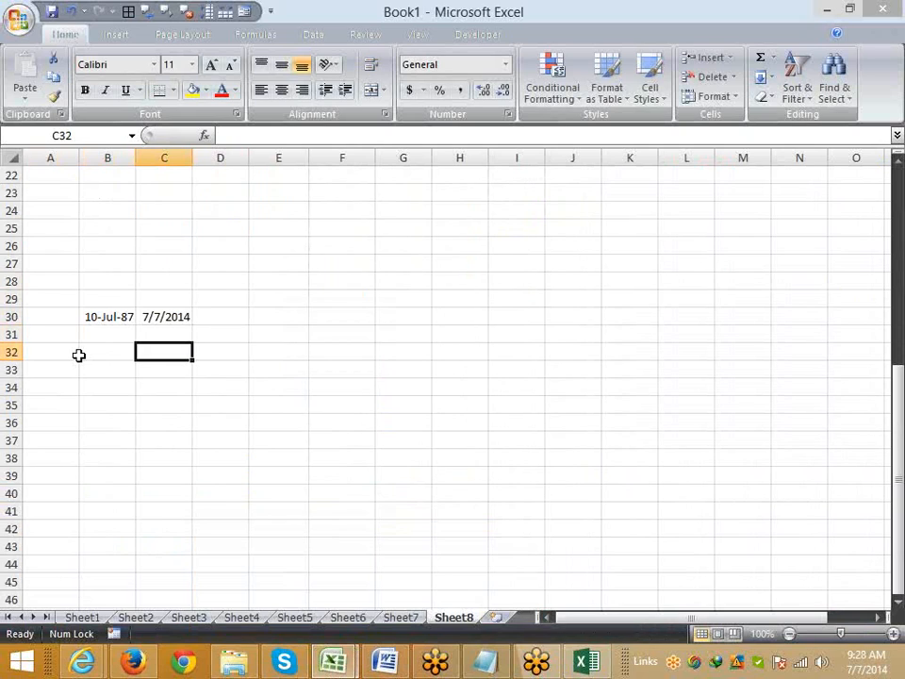
# Change the date in C30 to 7/10/2014.
pyautogui.press('Up')
pyautogui.press('Up')
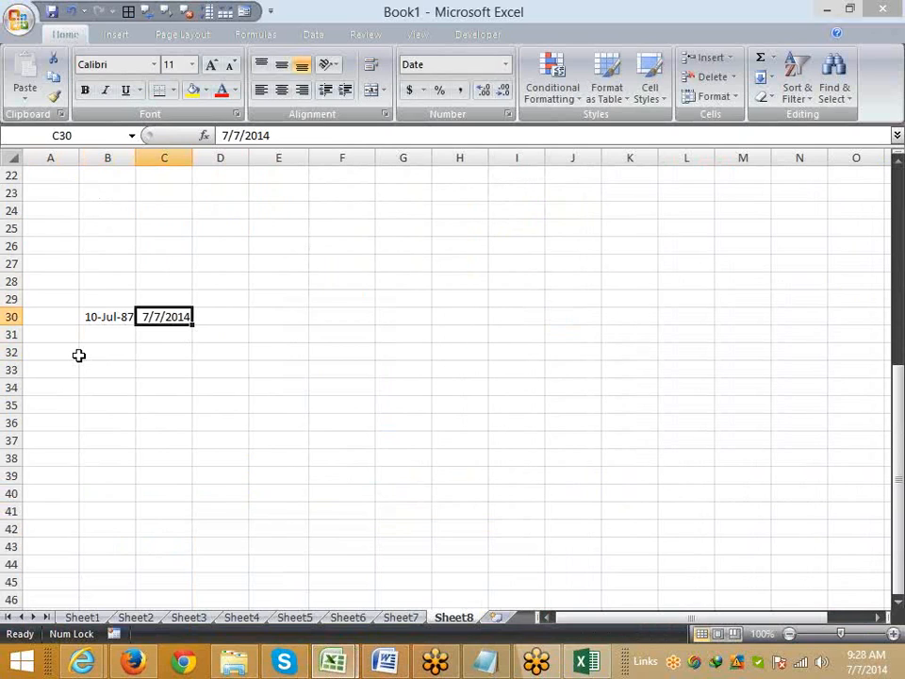
pyautogui.write('7/10')
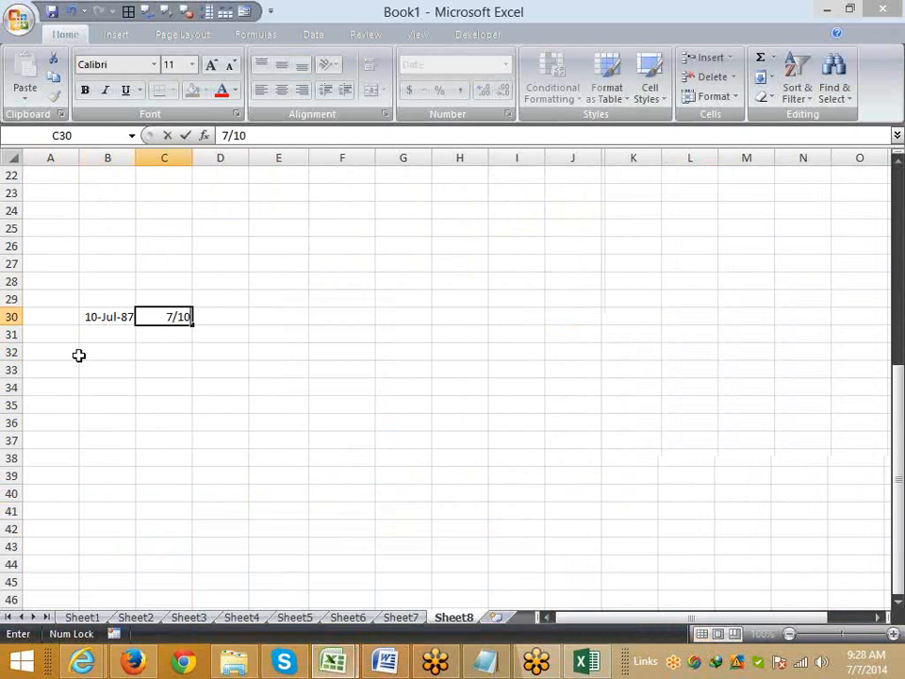
pyautogui.press('Return')
pyautogui.press('Up')
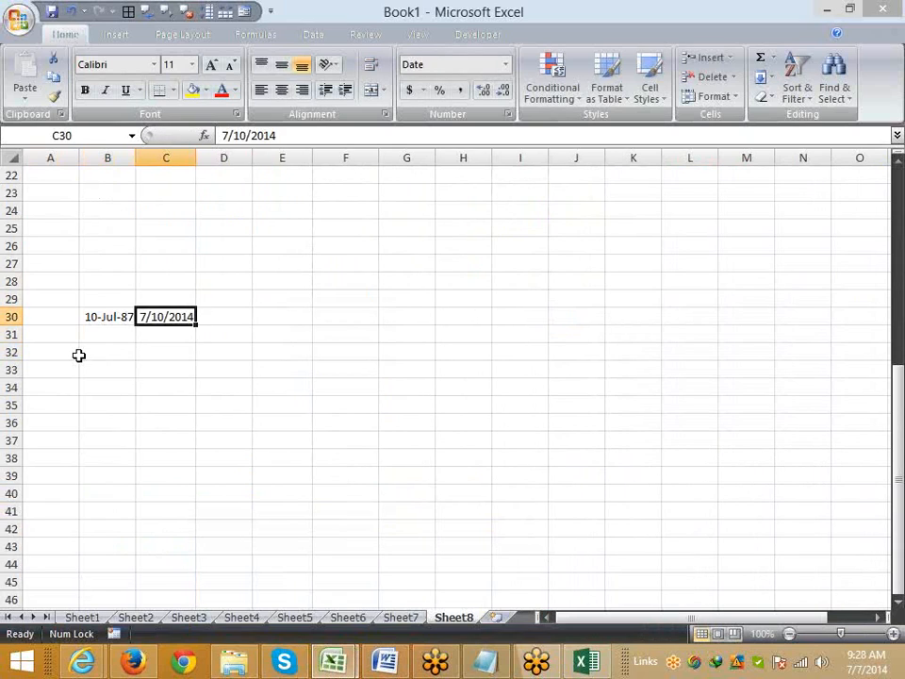
# Enter the headings Y, M and D in cells B33, C33 and D33.
pyautogui.press('Left')
pyautogui.press('Right')
pyautogui.press('Right')
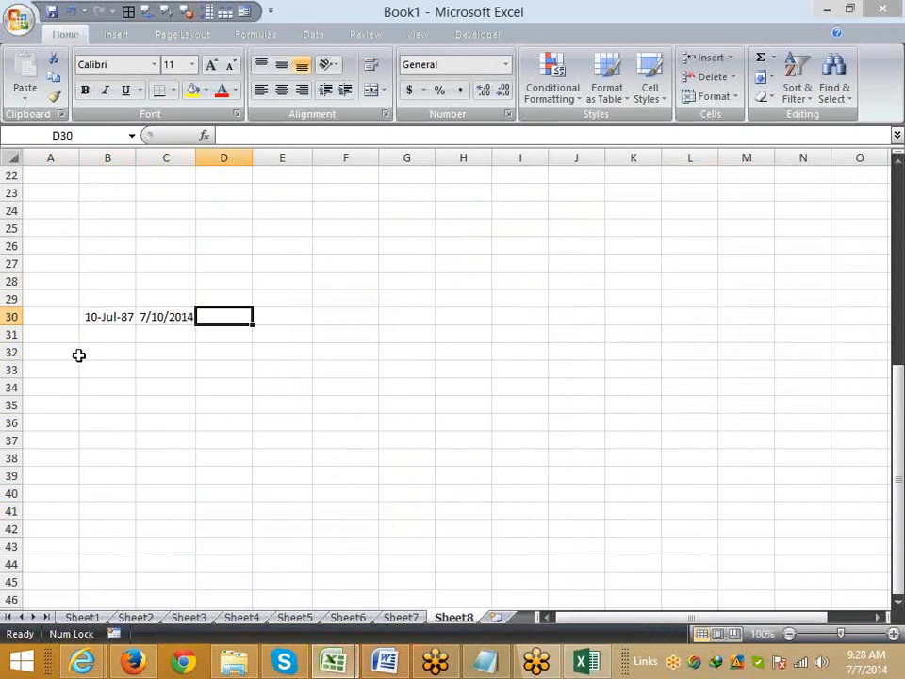
pyautogui.press('Down')
pyautogui.press('Down')
pyautogui.press('Down')
pyautogui.press('Left')
pyautogui.press('Left')
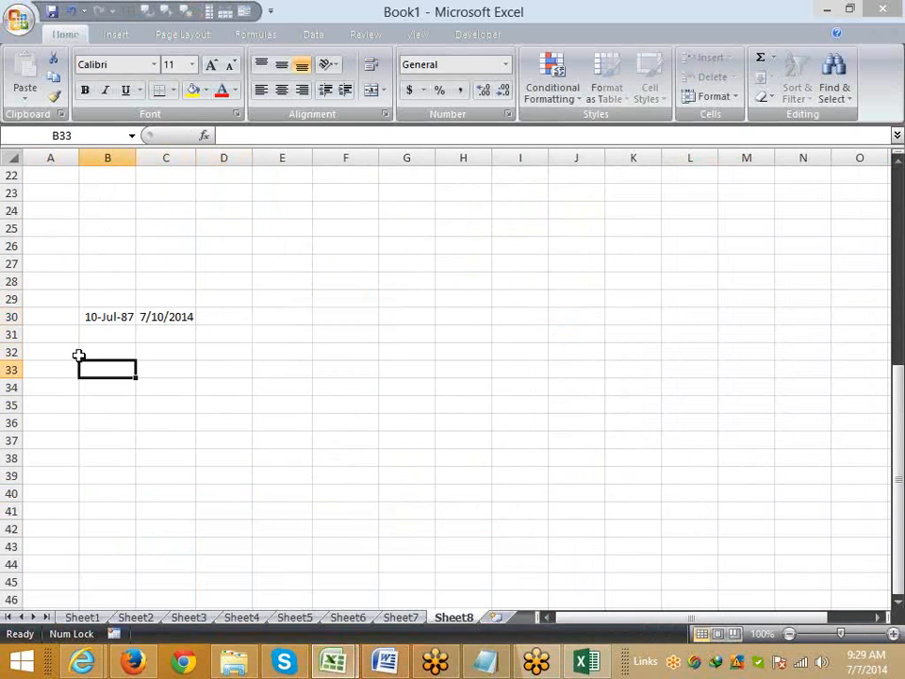
pyautogui.write('Y')
pyautogui.press('Tab')
pyautogui.write('M')
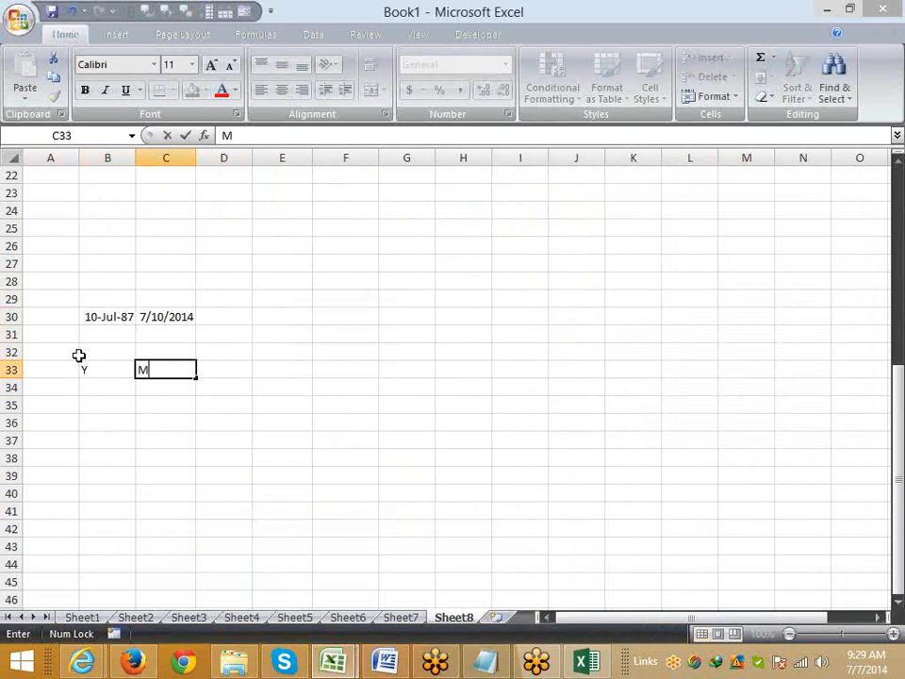
pyautogui.press('Tab')
pyautogui.write('D')
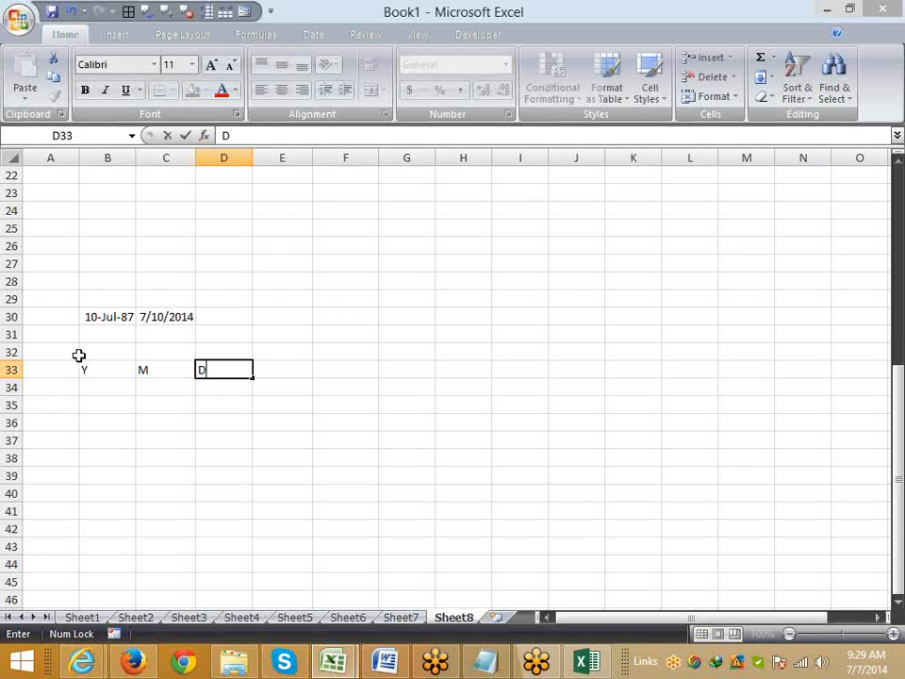
pyautogui.press('Return')
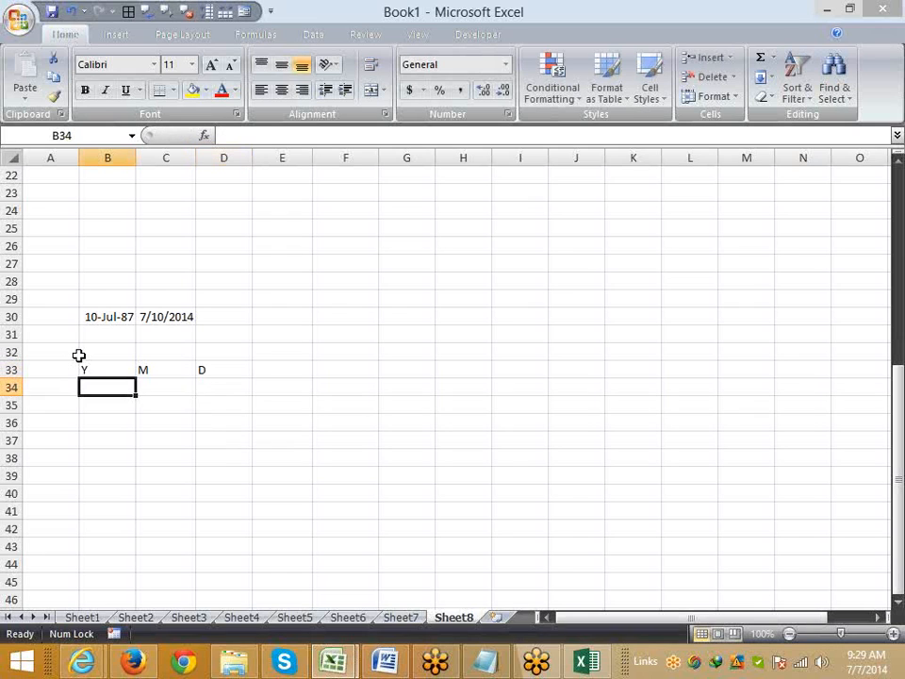
# Start a DATEDIF formula in B34 with B30 as the start date and C30 as the end date.
pyautogui.write('=')
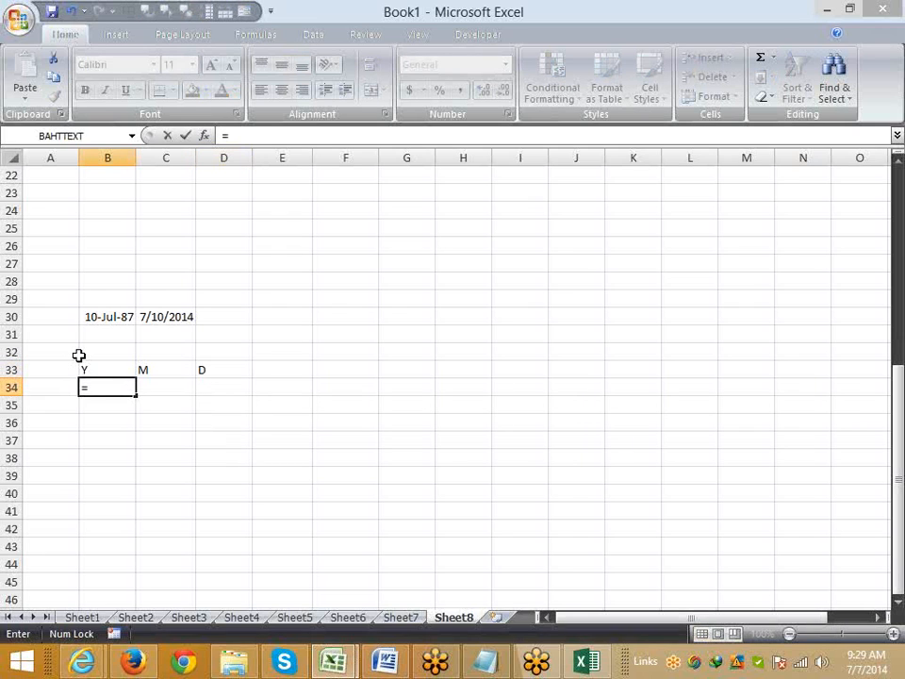
pyautogui.write('dated')
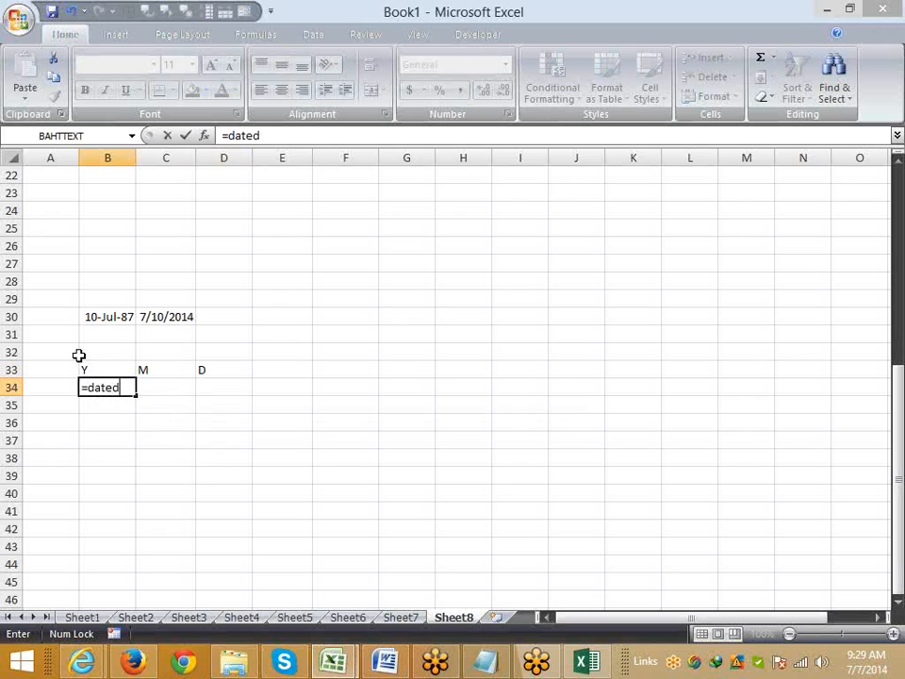
pyautogui.write('if(')
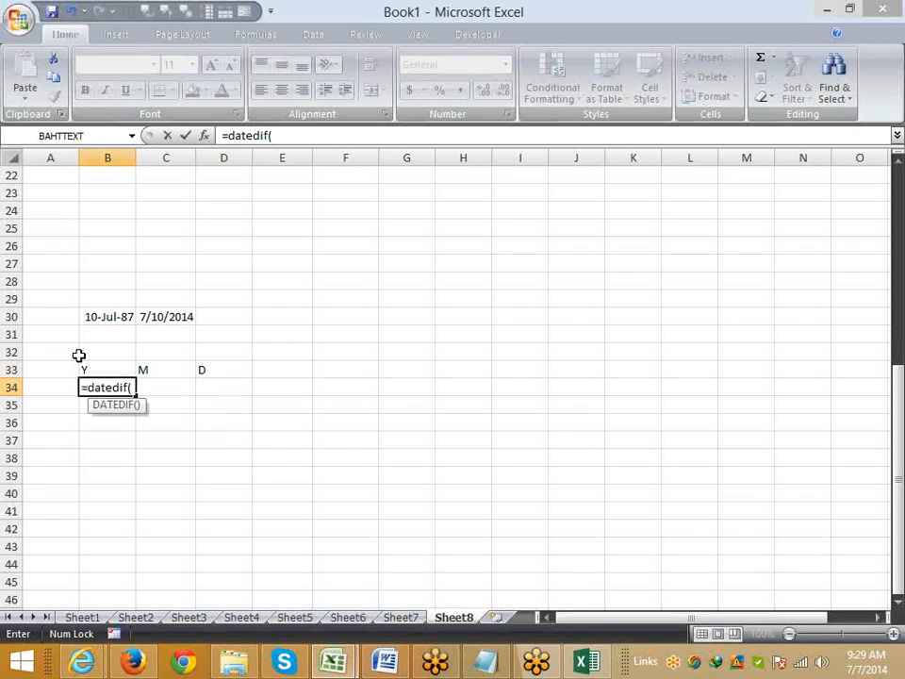
pyautogui.press('Up')
pyautogui.press('Up')
pyautogui.press('Up')
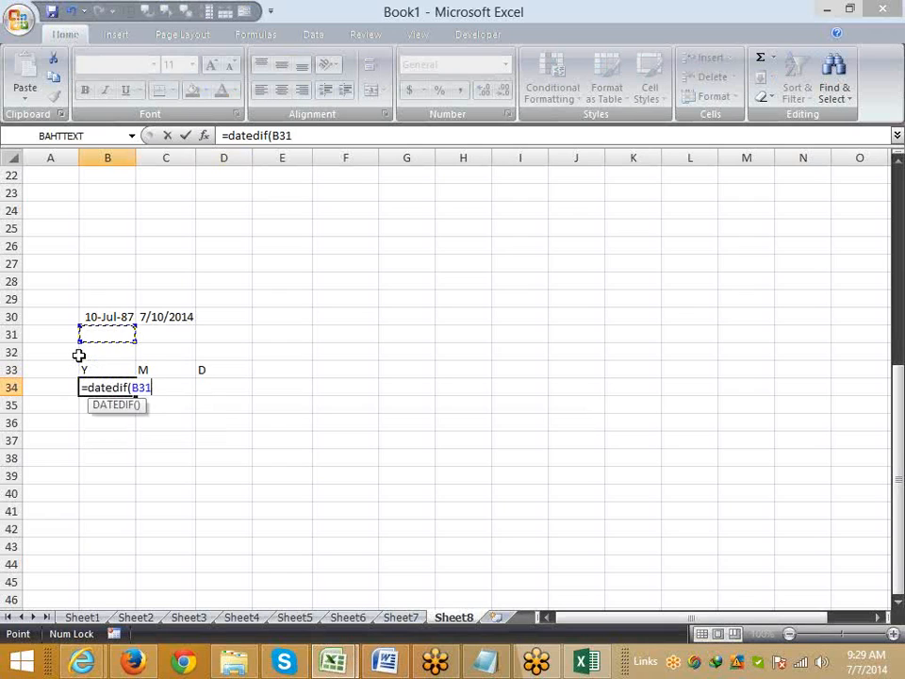
pyautogui.press('Up')
pyautogui.write(',')
pyautogui.press('Right')
pyautogui.press('Up')
pyautogui.press('Up')
pyautogui.press('Up')
pyautogui.press('Up')
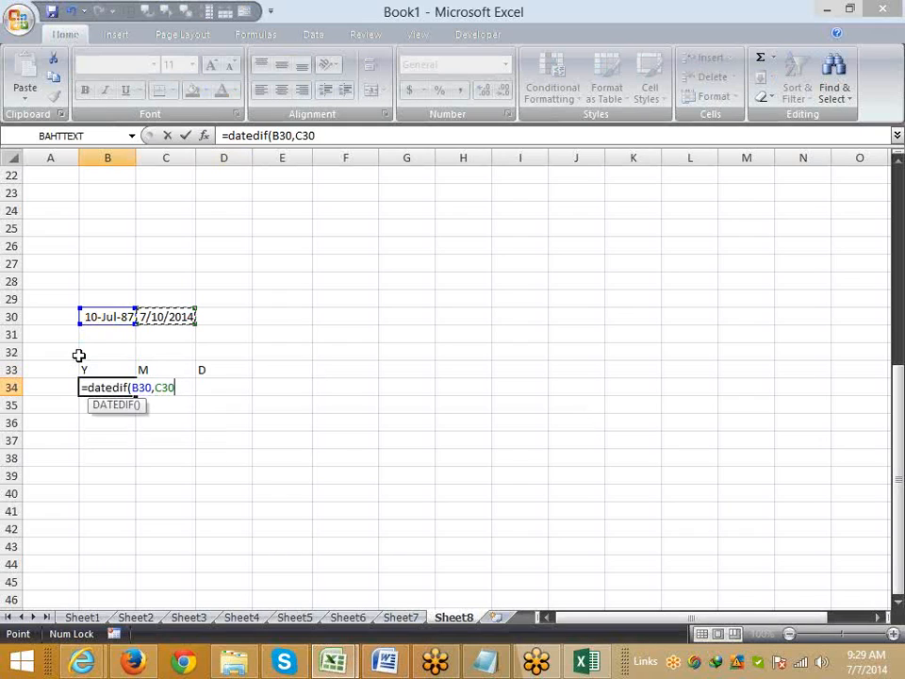
# Complete the DATEDIF formula in B34 with the unit "y" to count whole years between B30 and C30.
pyautogui.write(',')
pyautogui.write('"y"')
pyautogui.press('Return')
pyautogui.press('Up')
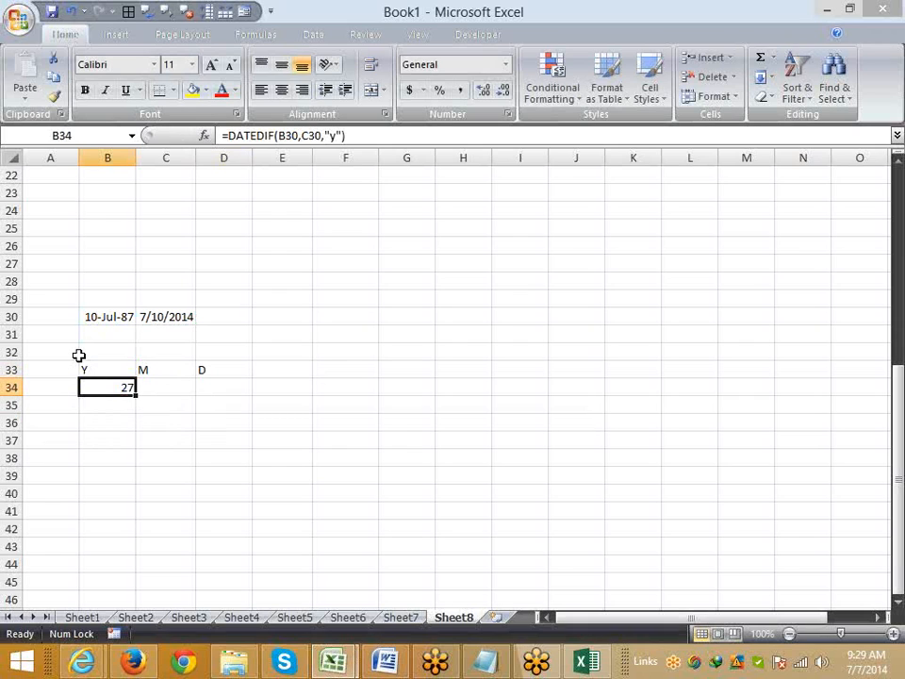
# Enter =DATEDIF(B30,C30,"m") in C34 under the M heading to count the months between the two dates.
pyautogui.press('Right')
pyautogui.write('=')
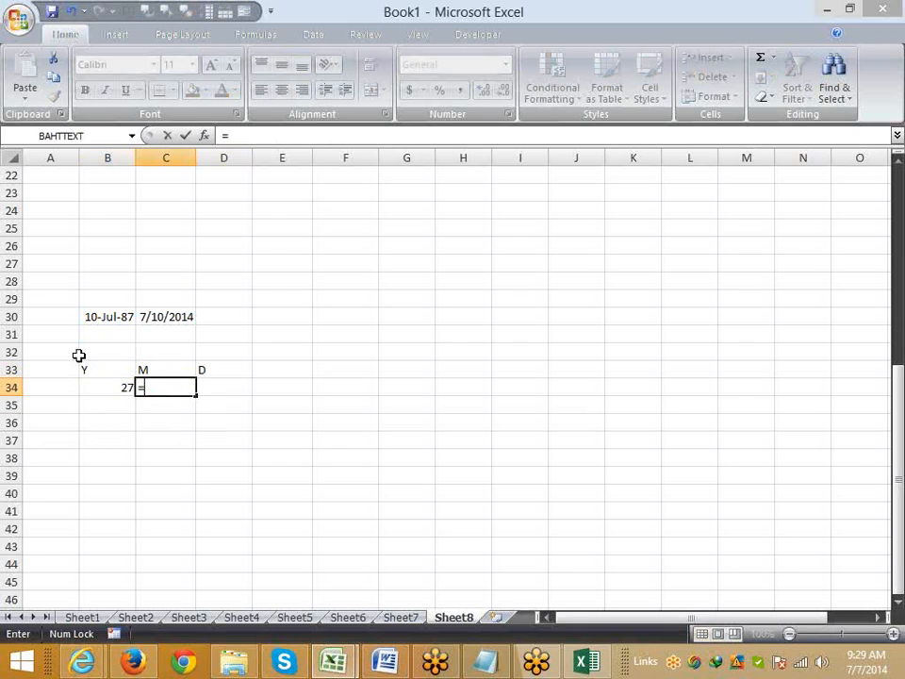
pyautogui.write('date')
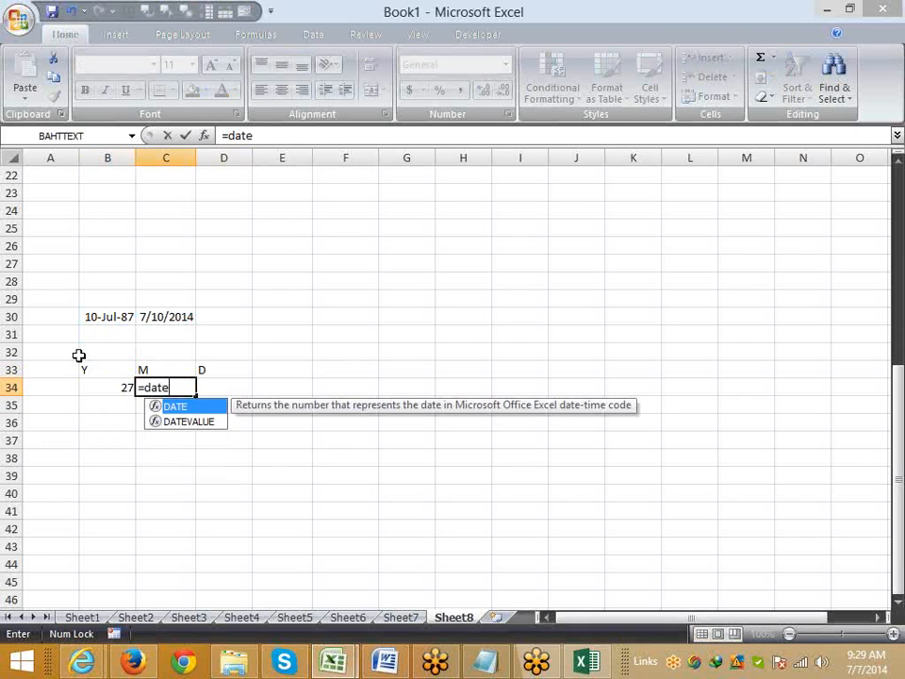
pyautogui.write('dif')
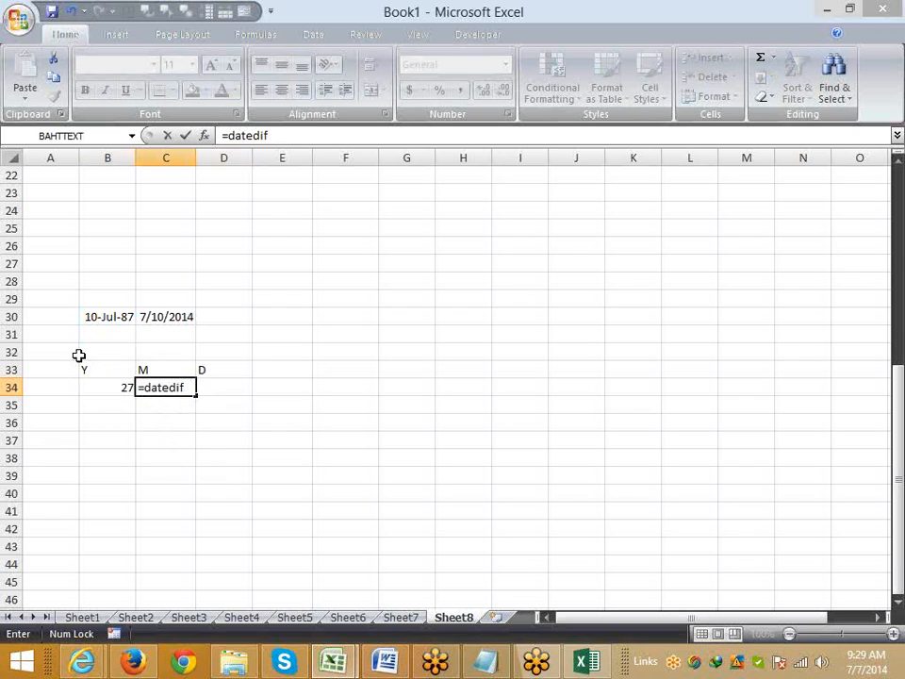
pyautogui.write('(')
pyautogui.press('Up')
pyautogui.press('Up')
pyautogui.press('Up')
pyautogui.press('Up')
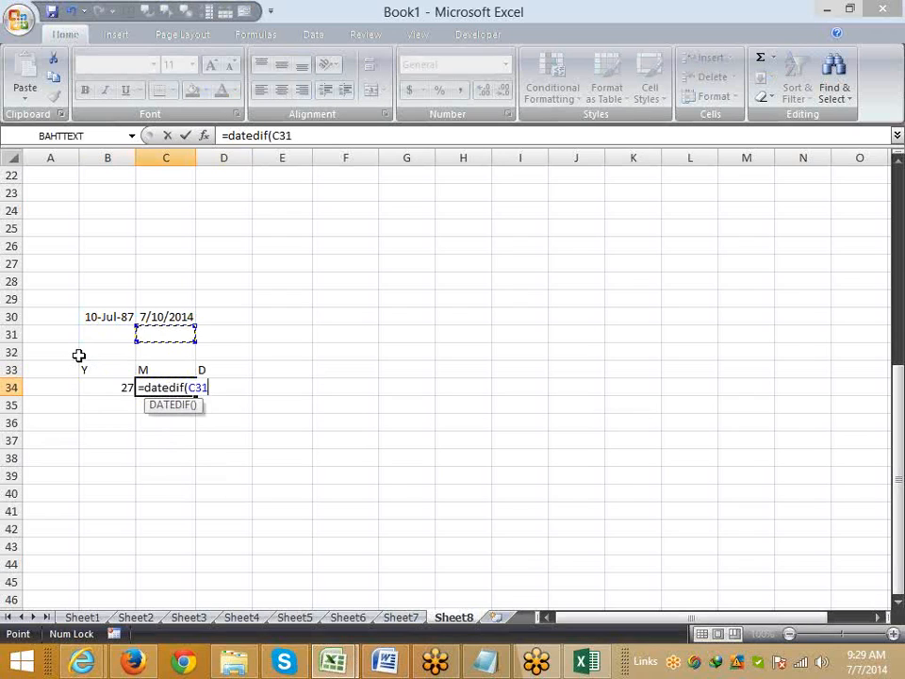
pyautogui.press('Left')
pyautogui.write(',')
pyautogui.press('Up')
pyautogui.press('Up')
pyautogui.press('Up')
pyautogui.press('Up')
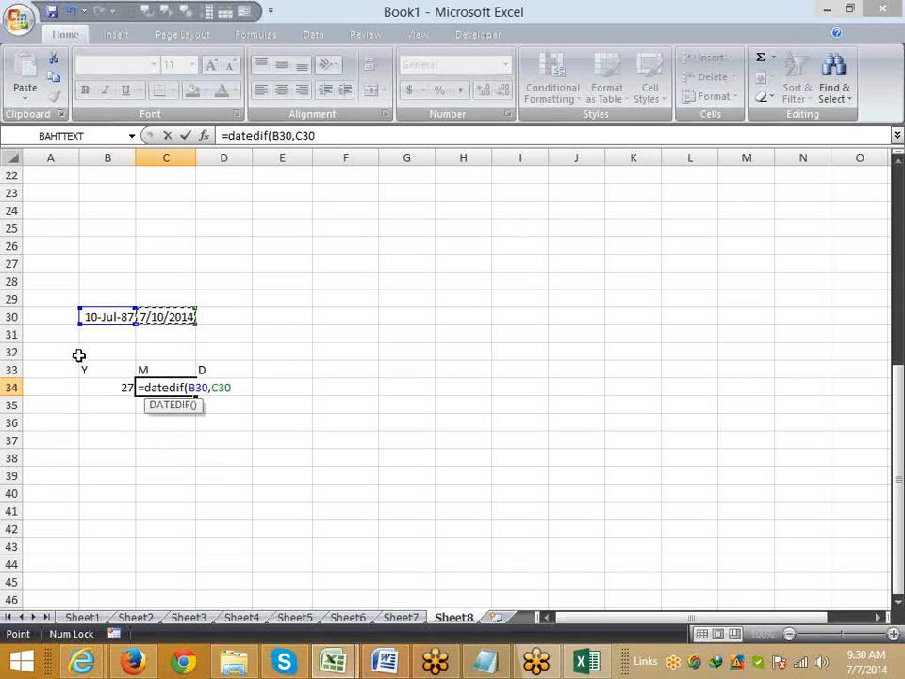
pyautogui.write(',"m"')
pyautogui.press('Return')
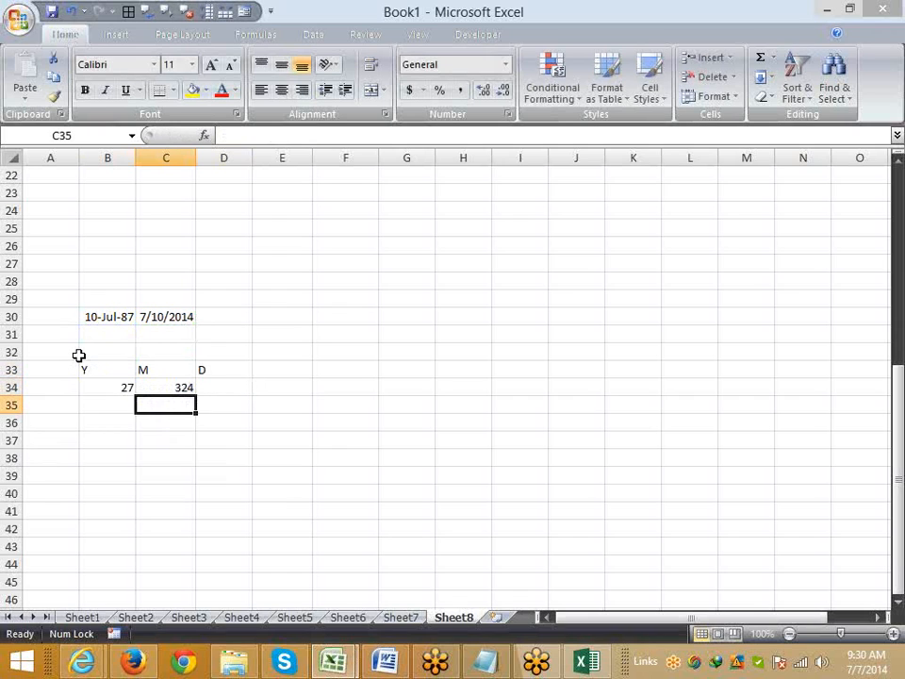
pyautogui.press('Up')
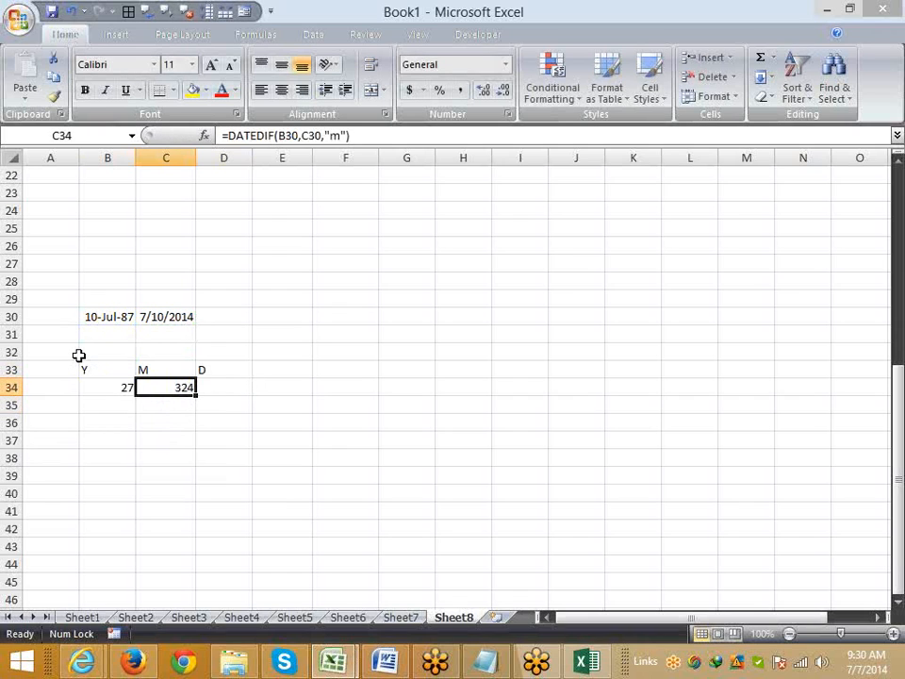
# Change the unit in C34's DATEDIF formula to "ym" to return only the months beyond full years.
pyautogui.press('F2')
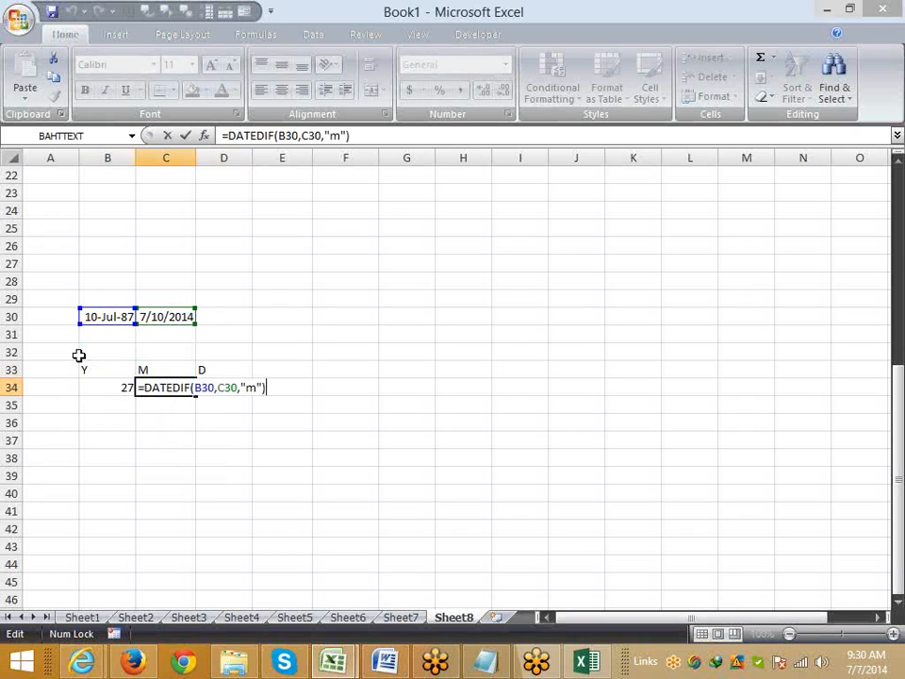
pyautogui.press('Left')
pyautogui.press('Left')
pyautogui.press('Left')
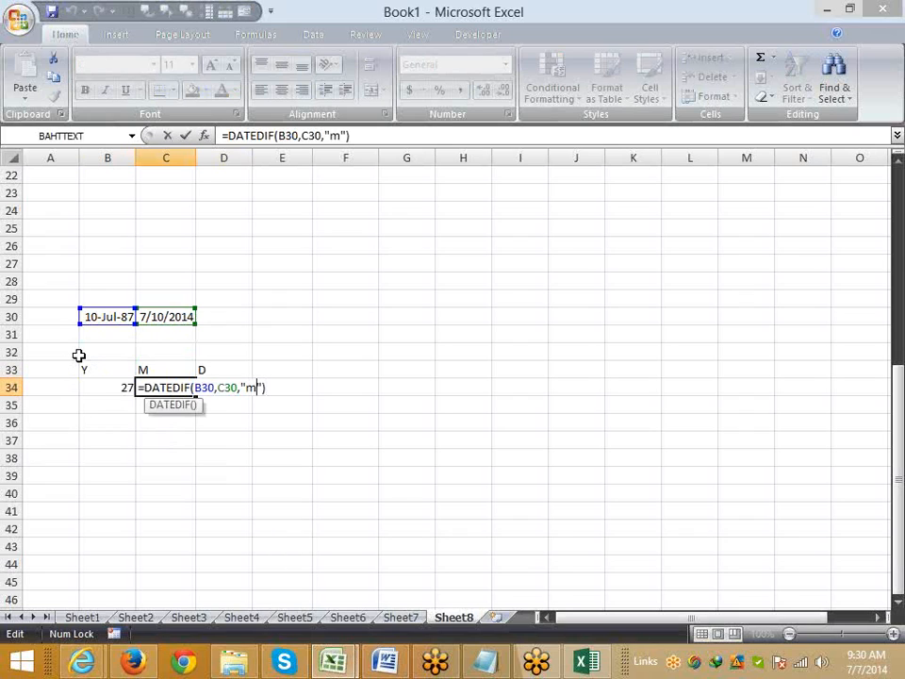
pyautogui.write('y')
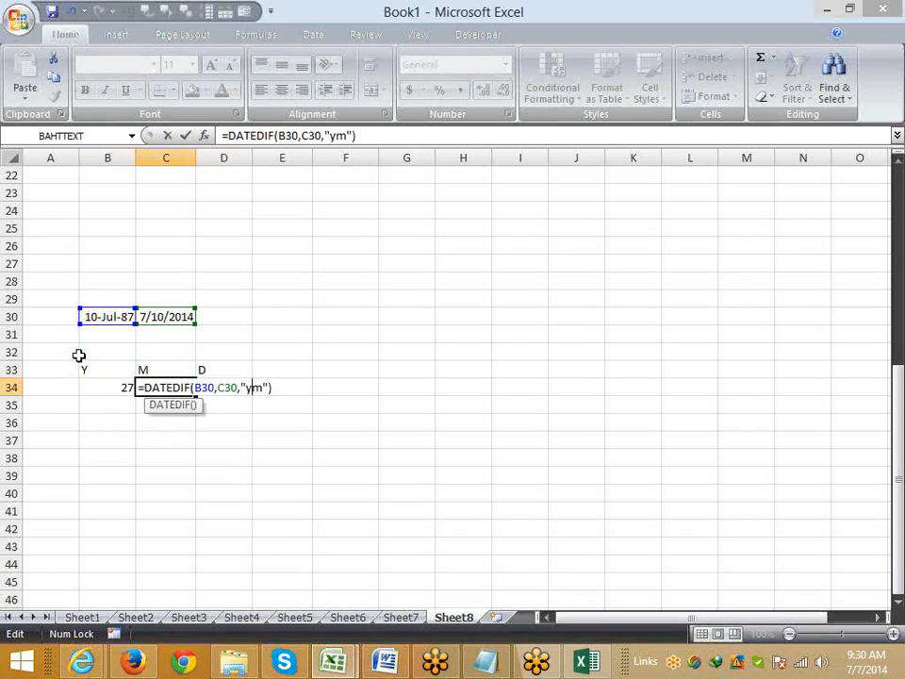
pyautogui.press('Return')
pyautogui.press('Up')
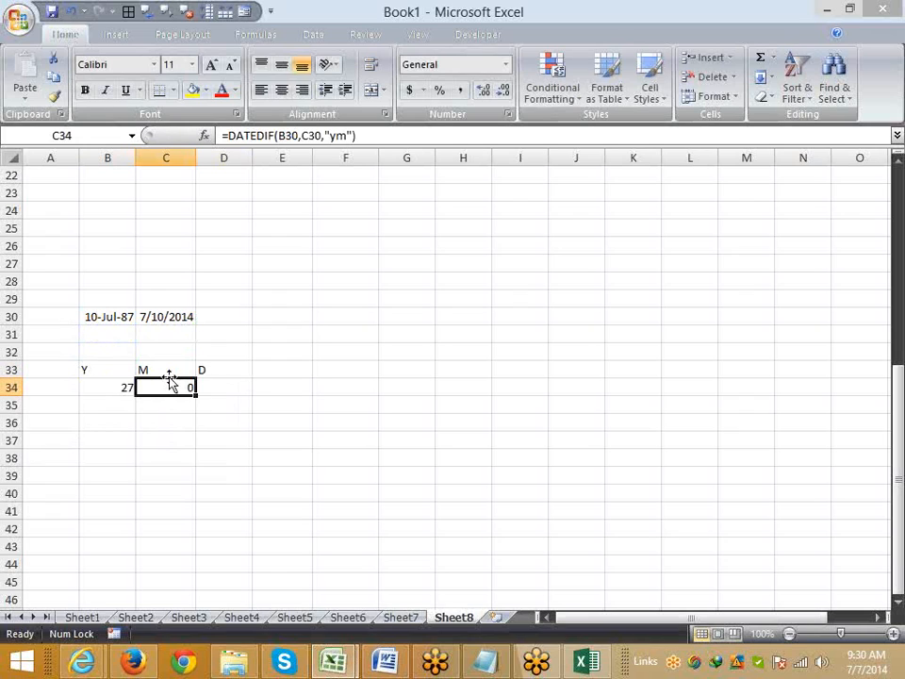
# Change the end date in C30 to 5/10/2014.
pyautogui.click(146, 317)
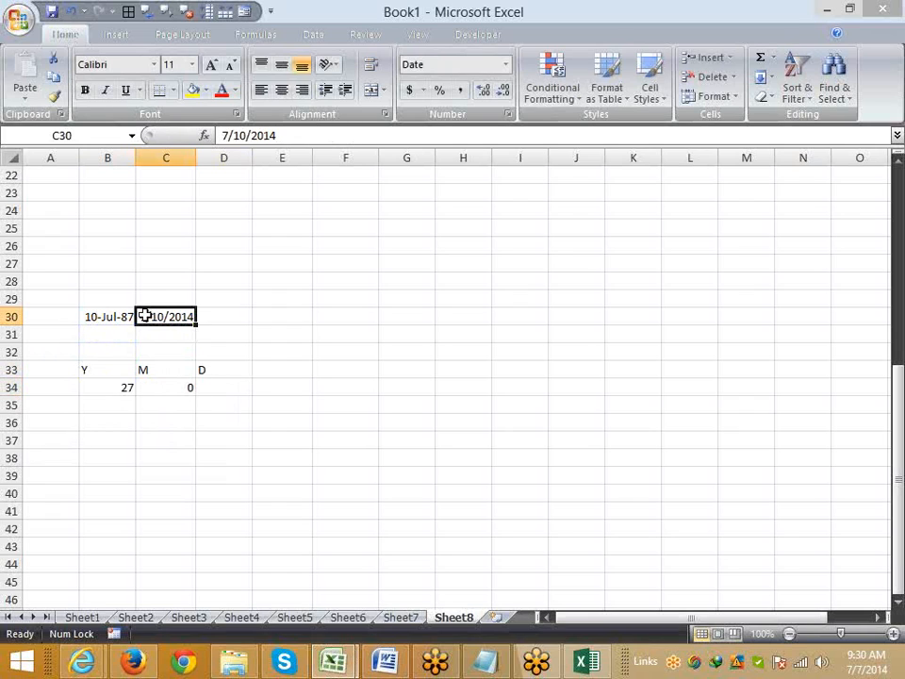
pyautogui.doubleClick(203, 314)
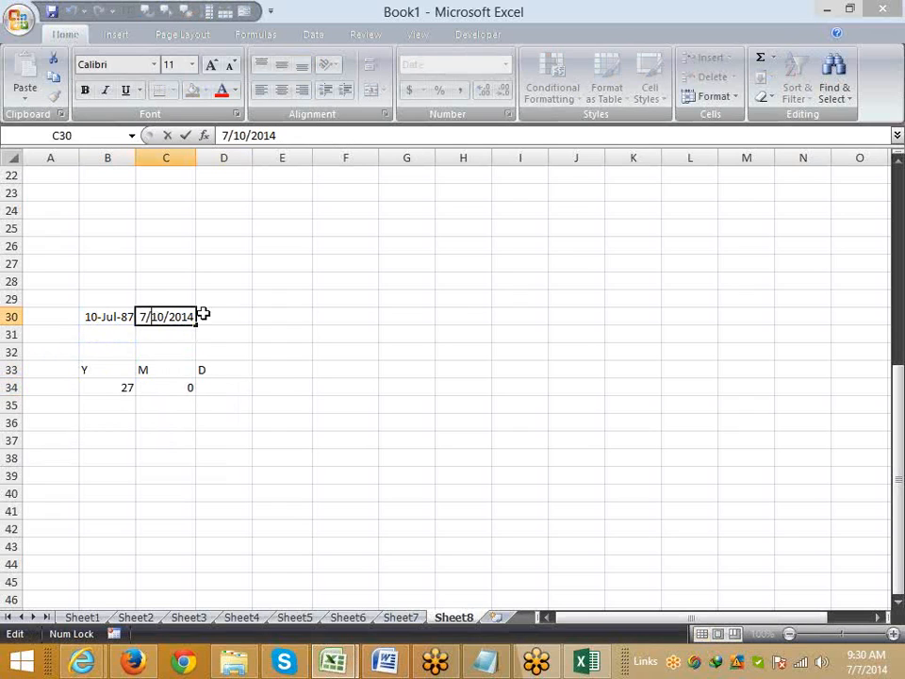
pyautogui.press('Delete')
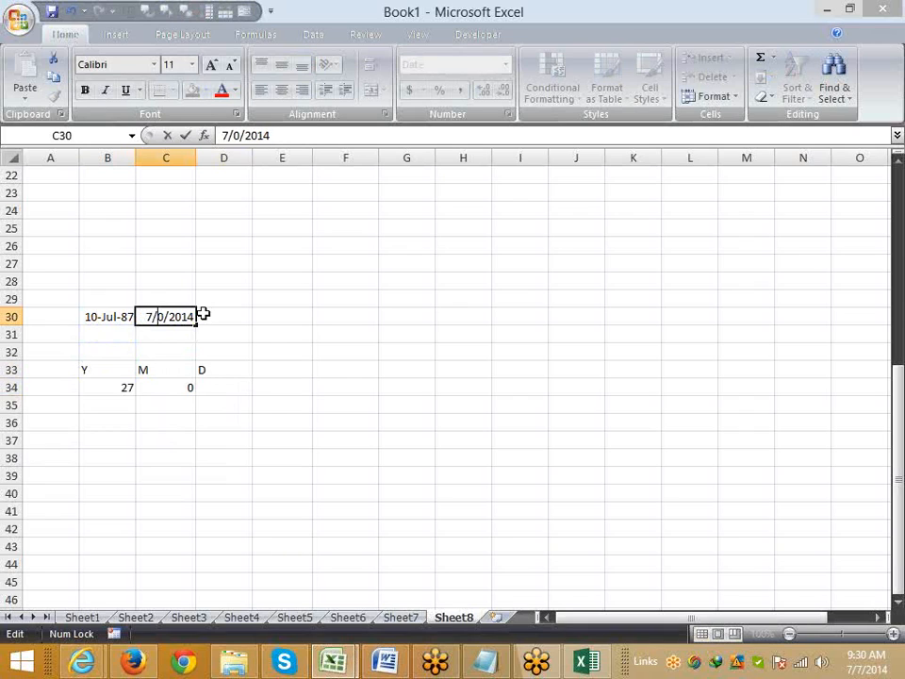
pyautogui.write('1')
pyautogui.press('Home')
pyautogui.press('Delete')
pyautogui.write('5')
pyautogui.press('Return')
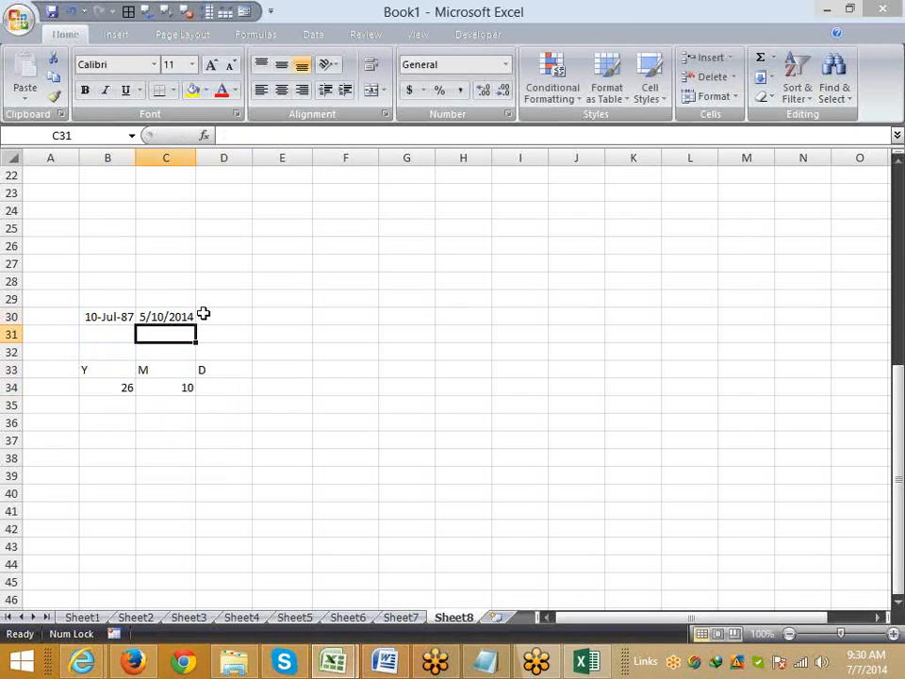
# Enter =DATEDIF(B30,C30,"md") in D34 under the D heading to return the days beyond full months.
pyautogui.press('Down')
pyautogui.press('Down')
pyautogui.press('Down')
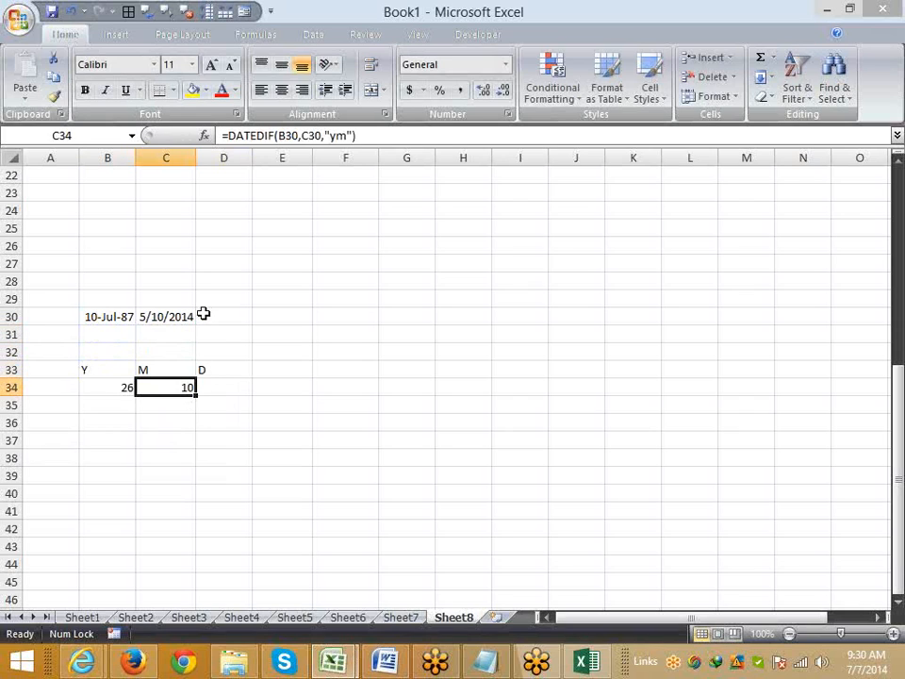
pyautogui.press('Right')
pyautogui.press('Left')
pyautogui.press('Right')
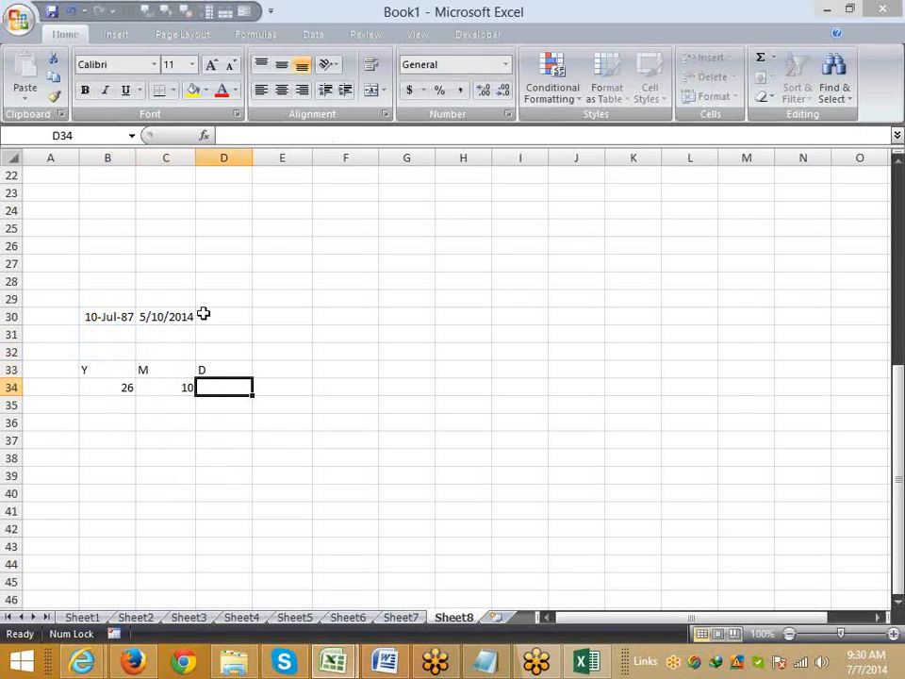
pyautogui.write('=')
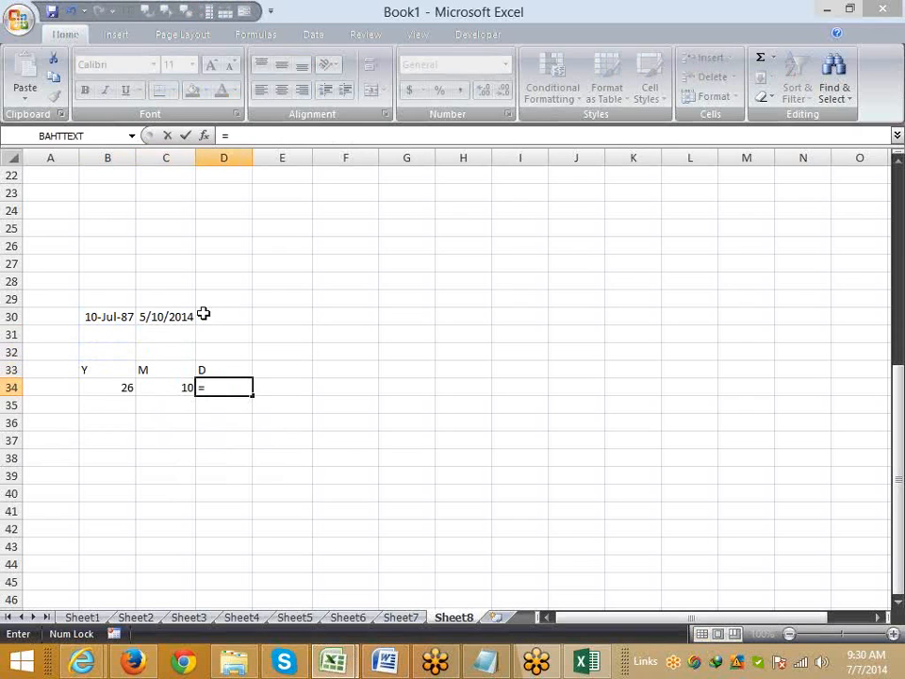
pyautogui.write('date')
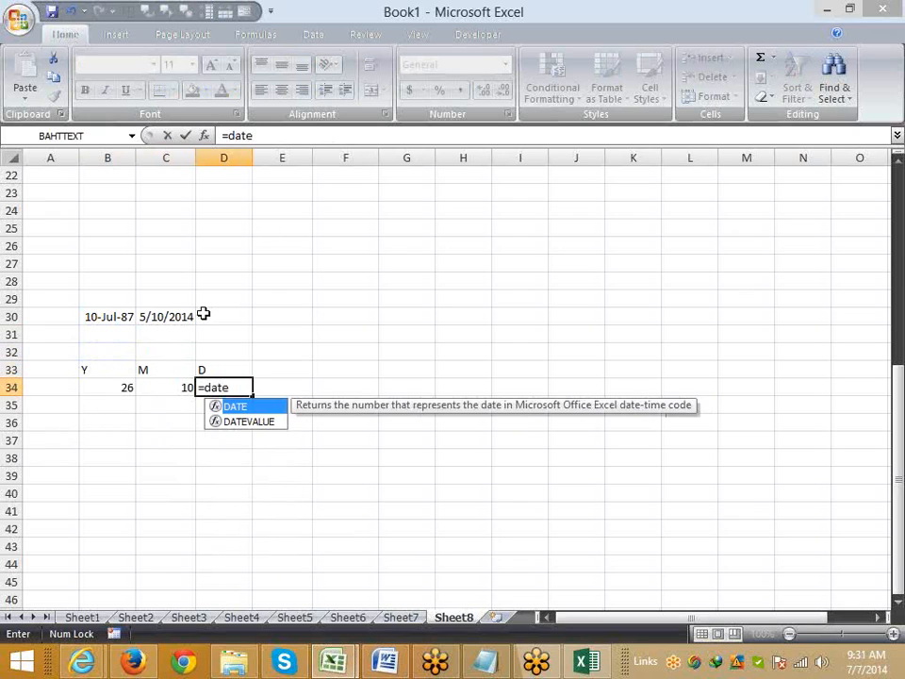
pyautogui.write('e')
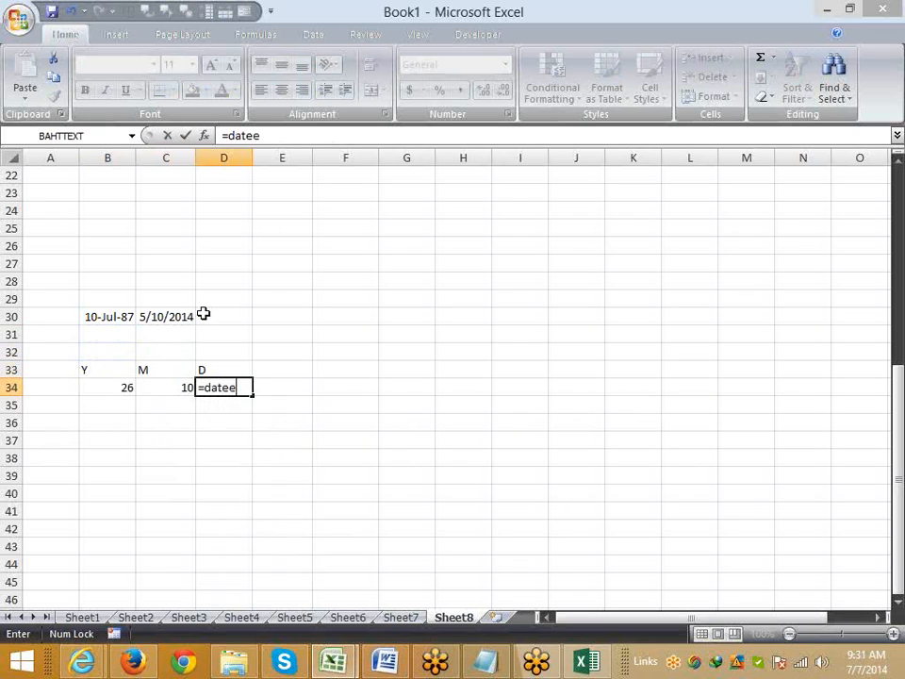
pyautogui.press('BackSpace')
pyautogui.write('dif(')
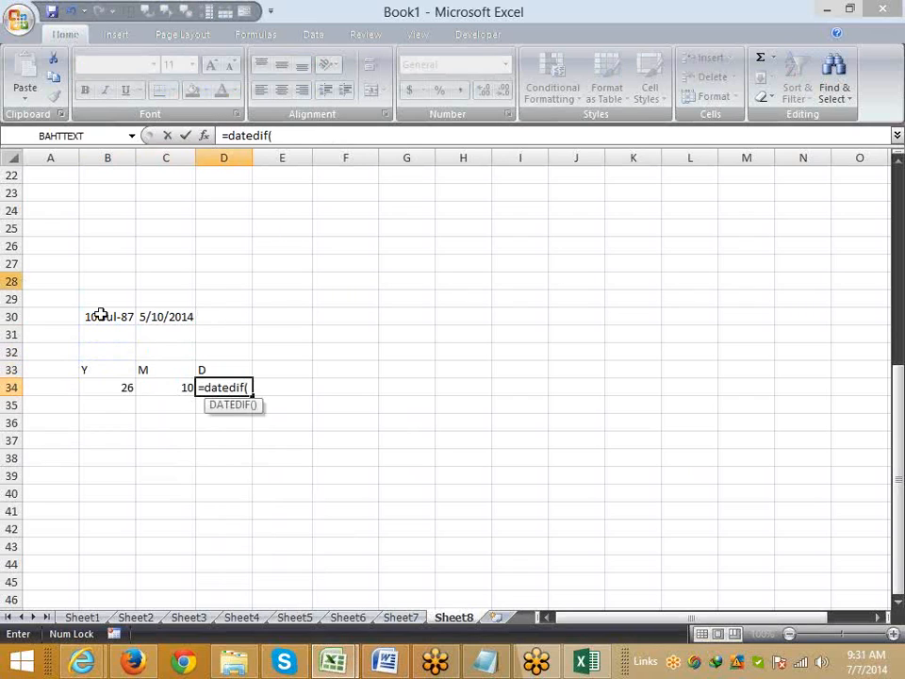
pyautogui.click(101, 315)
pyautogui.write(',')
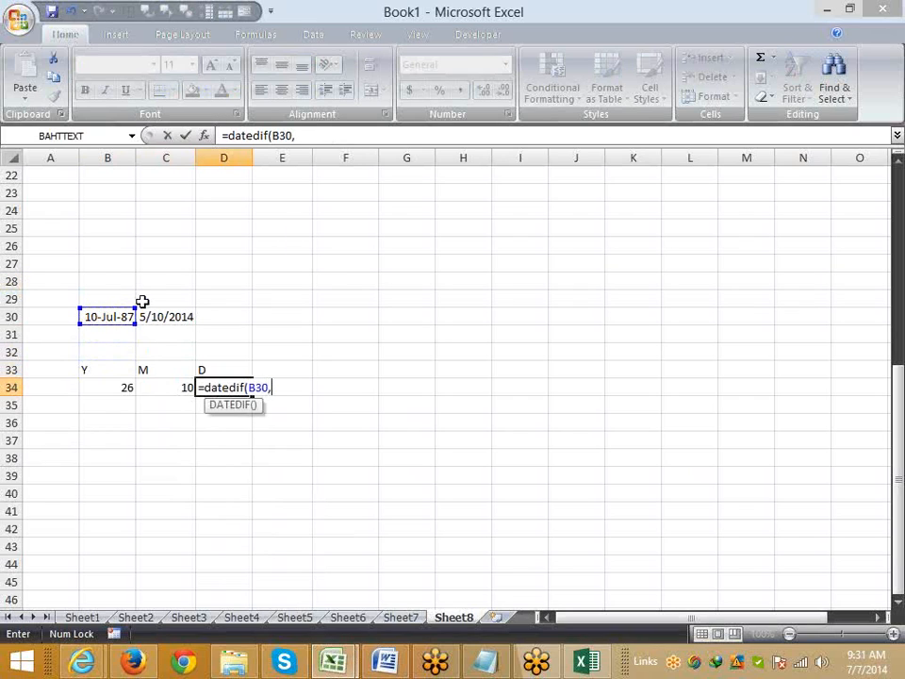
pyautogui.click(154, 317)
pyautogui.write(',')
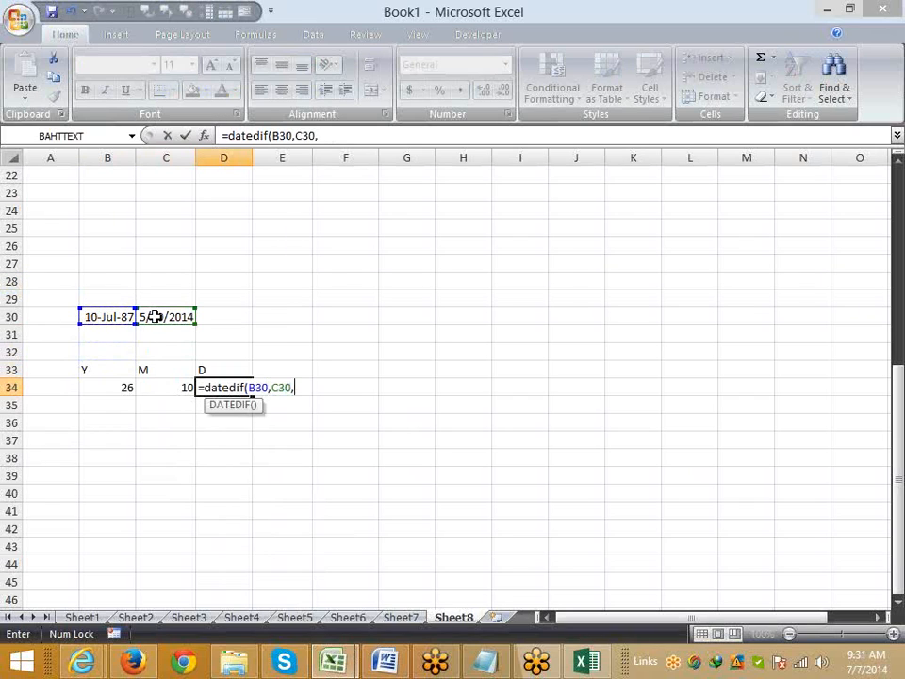
pyautogui.write('"')
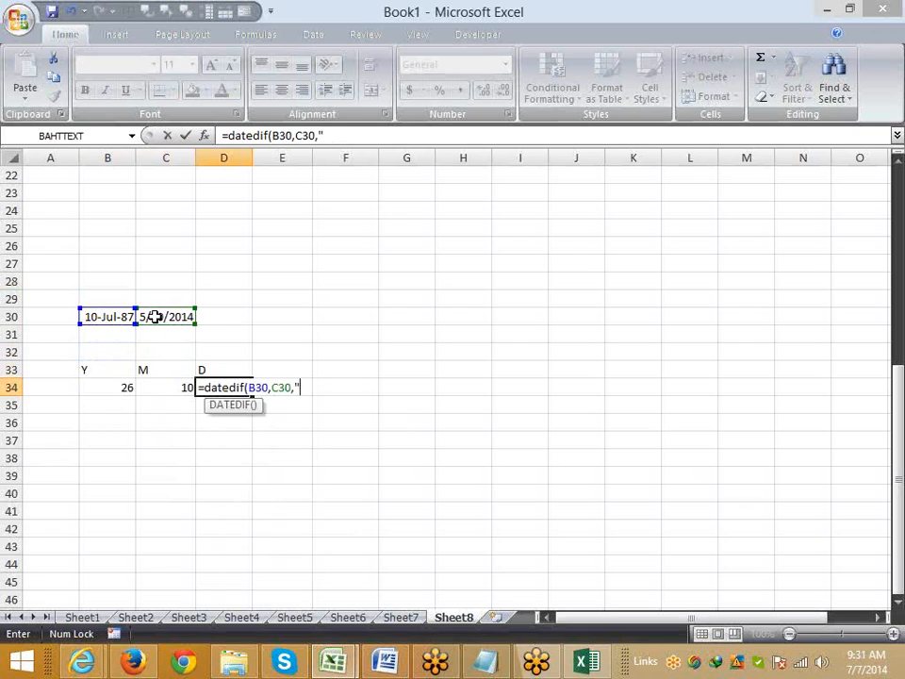
pyautogui.write('md"')
pyautogui.press('Return')
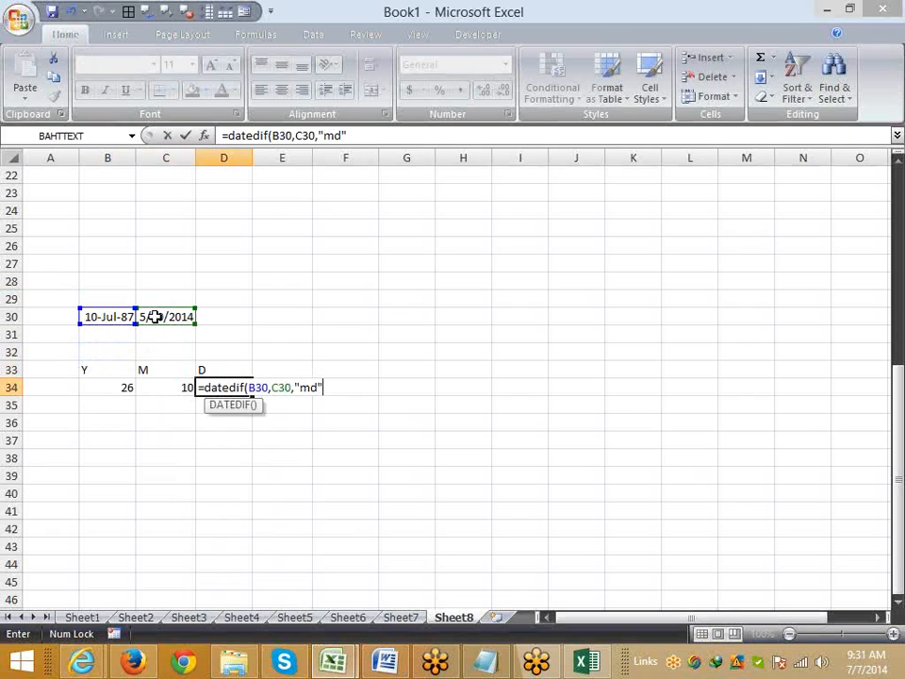
pyautogui.press('Up')
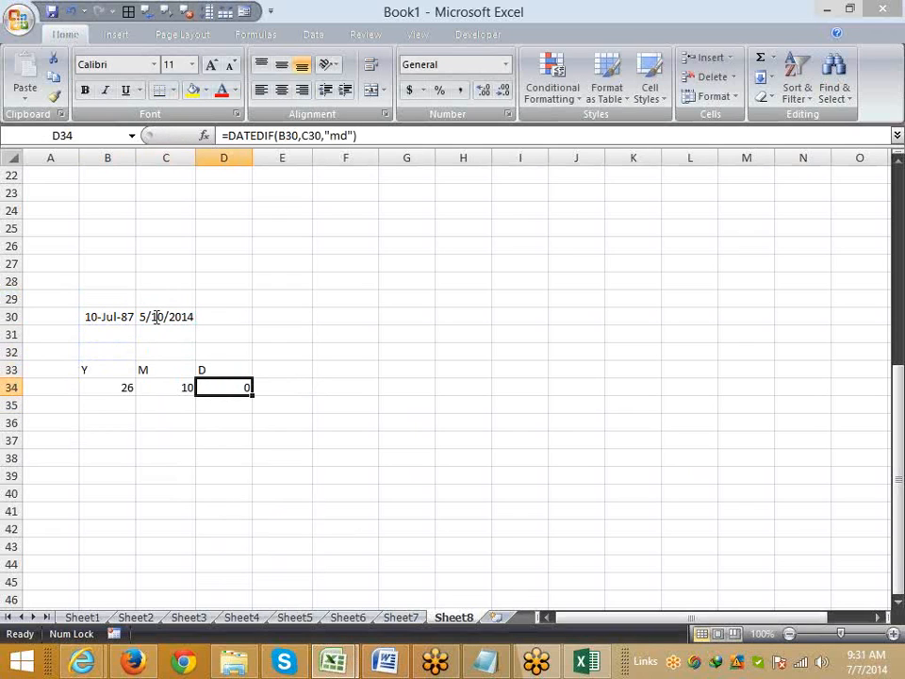
pyautogui.doubleClick(156, 317)
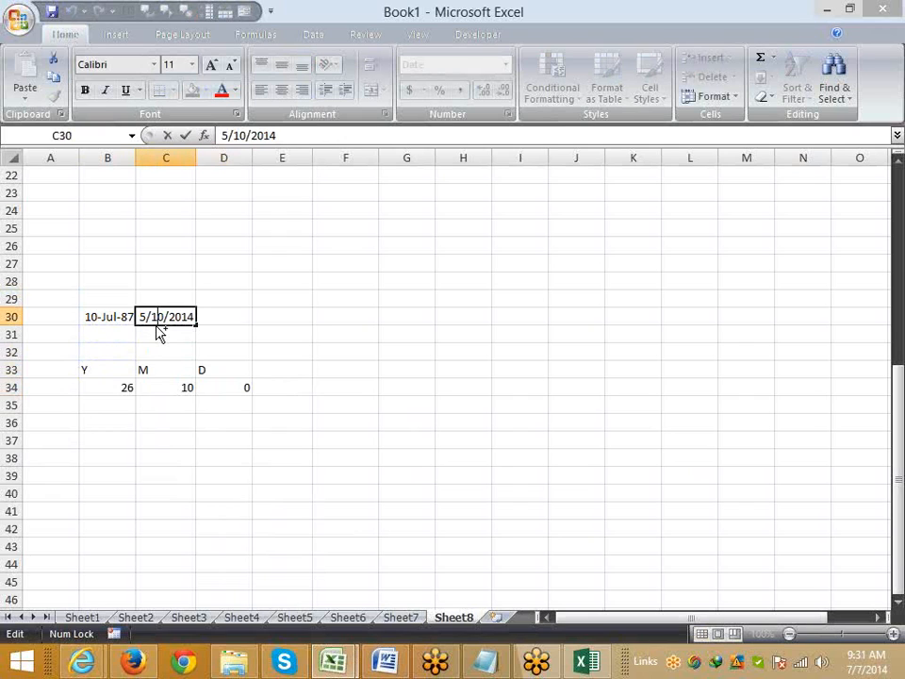
pyautogui.press('Escape')
pyautogui.hotkey('ctrl', ';')
pyautogui.press('Return')
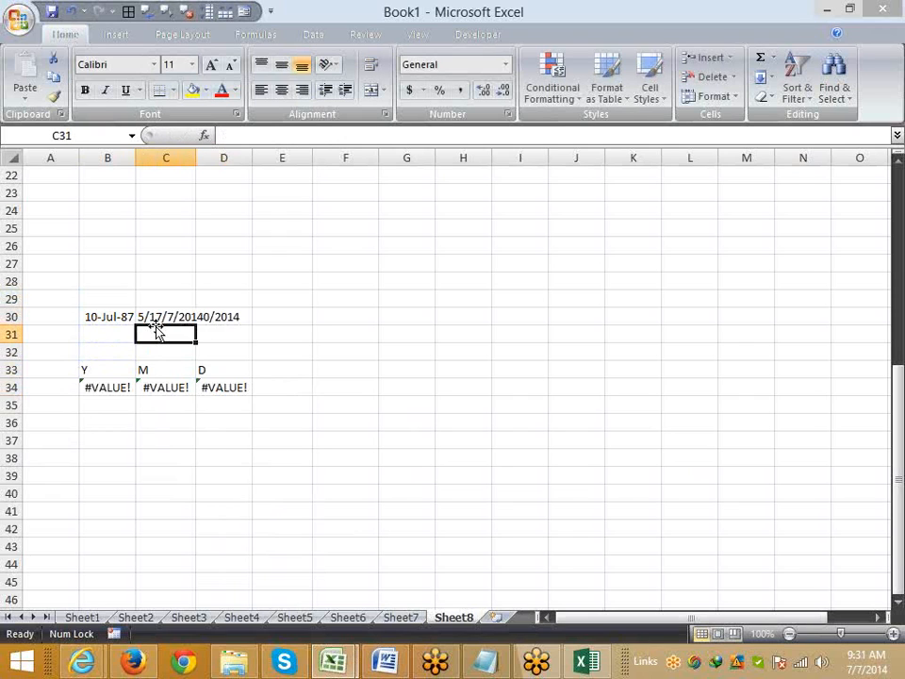
pyautogui.press('Up')
pyautogui.press('Delete')
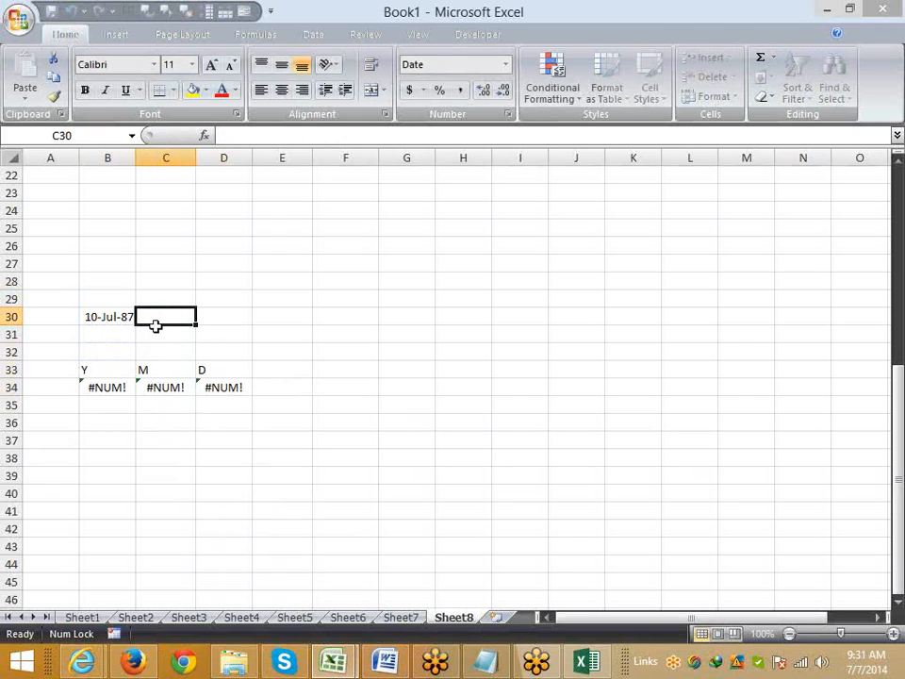
pyautogui.hotkey('ctrl', 't')
pyautogui.press('Escape')
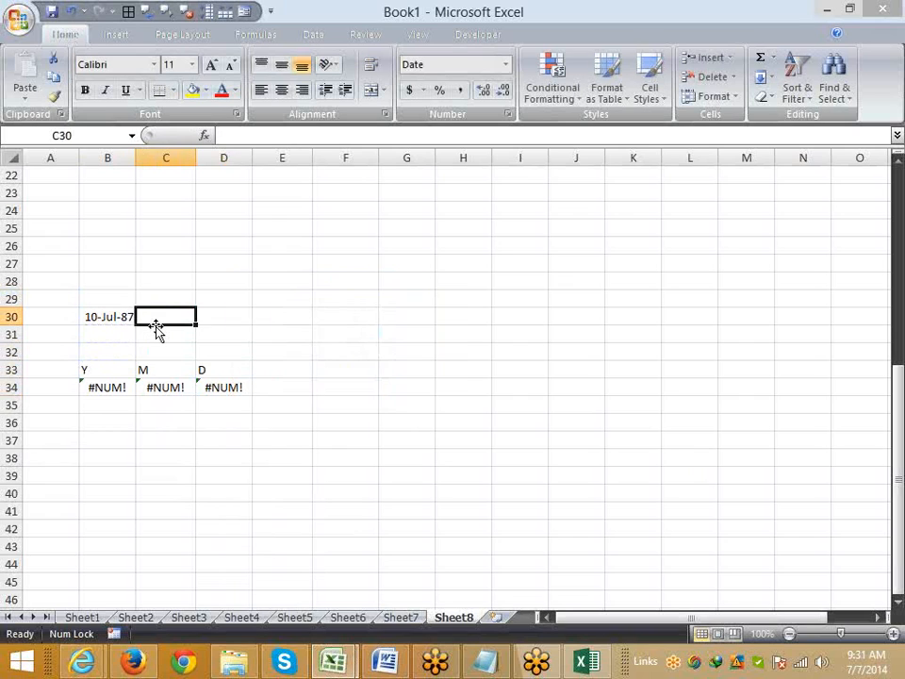
# Enter the current date, 7/7/2014, in C30 and check the year, month and day formulas in row 34.
pyautogui.hotkey('ctrl', ';')
pyautogui.press('Return')
pyautogui.press('Down')
pyautogui.press('Down')
pyautogui.press('Down')
pyautogui.press('Left')
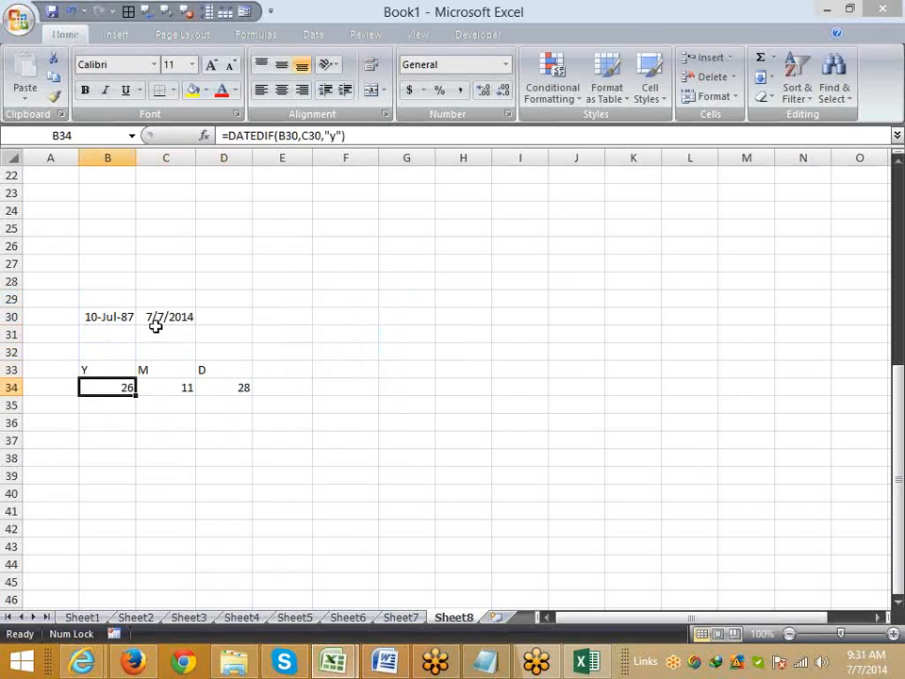
pyautogui.press('Right')
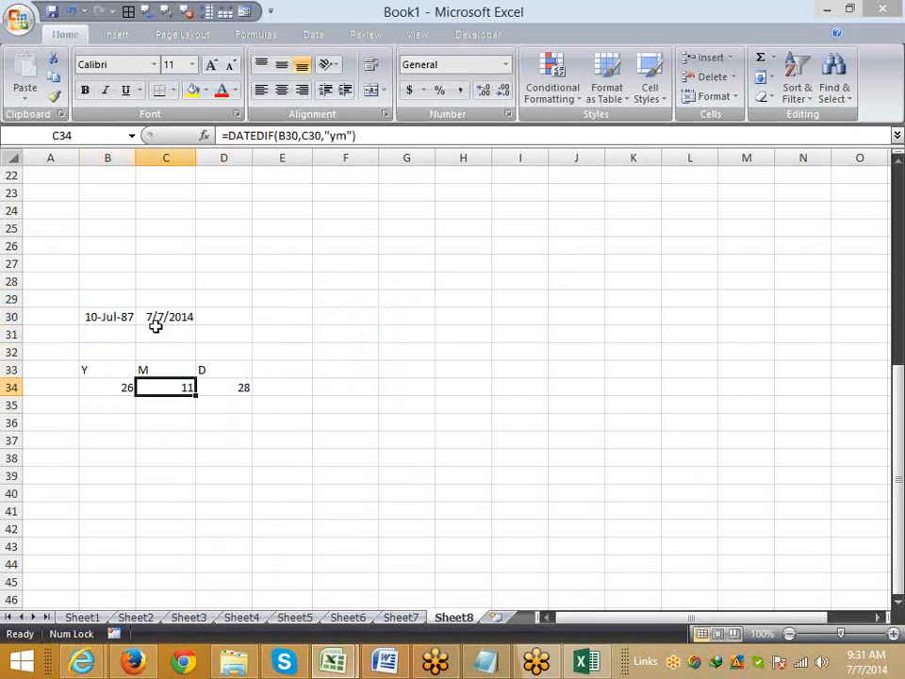
pyautogui.press('Right')
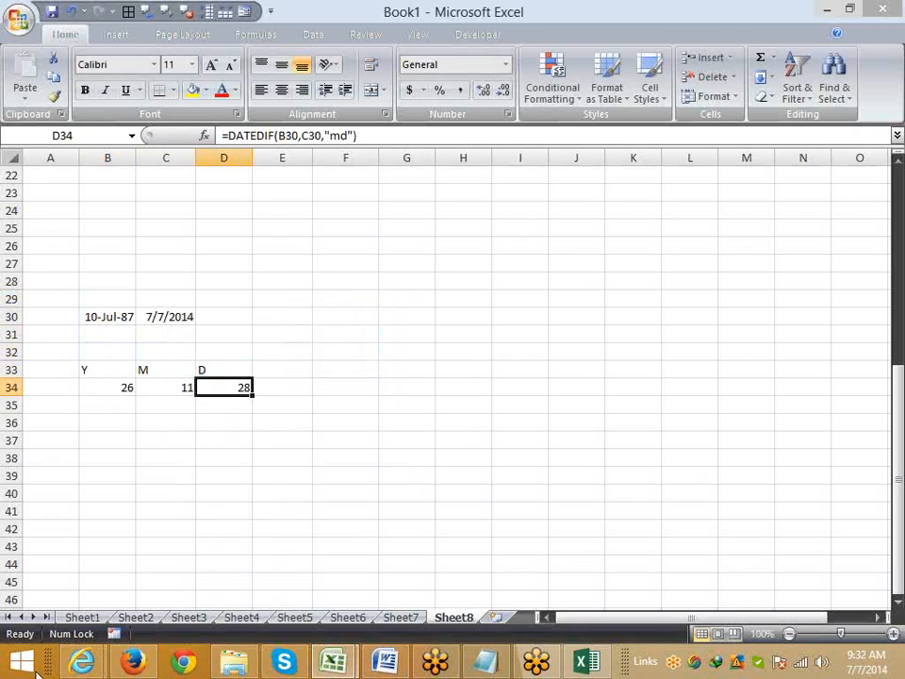
pyautogui.scroll(7, 162, 336)
pyautogui.scroll(-4, 161, 336)
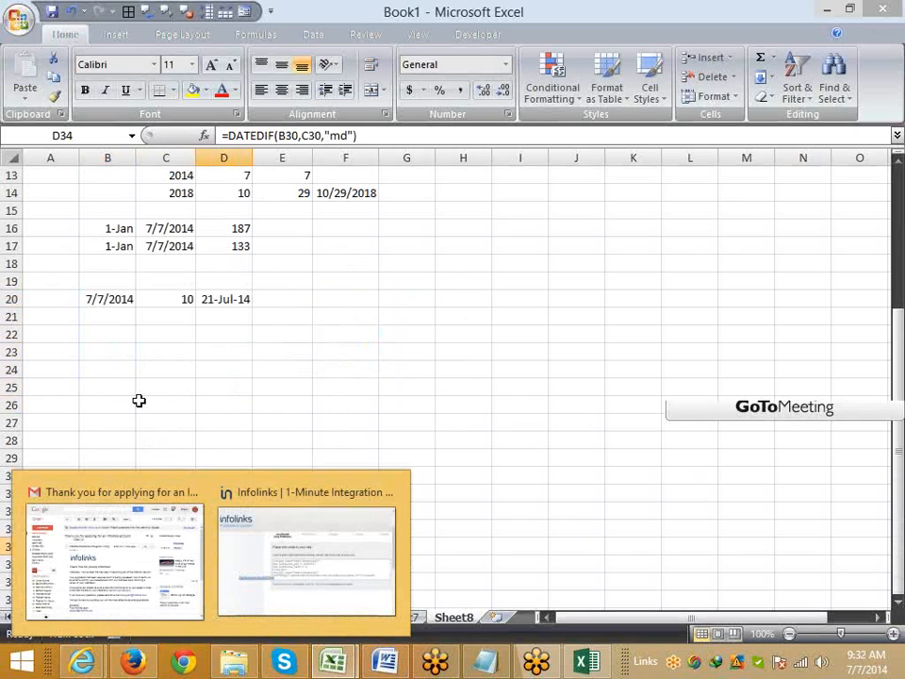
# Examine the DATEDIF year, month and day formulas and results in row 34 against the dates in row 30.
pyautogui.click(166, 334)
pyautogui.scroll(-8, 113, 396)
pyautogui.scroll(3, 104, 358)
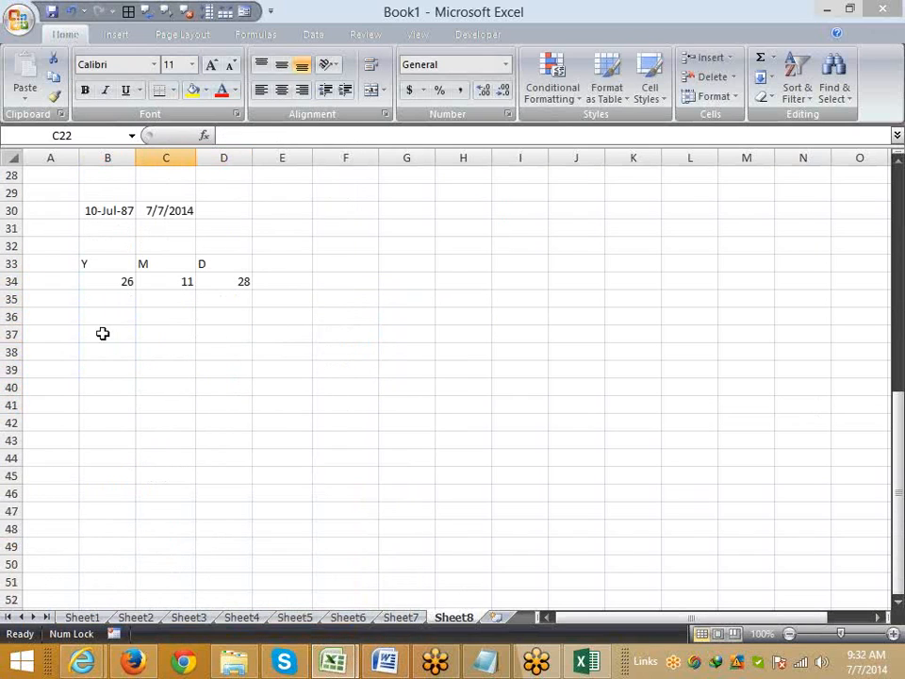
pyautogui.scroll(-2, 99, 376)
pyautogui.scroll(1, 99, 376)
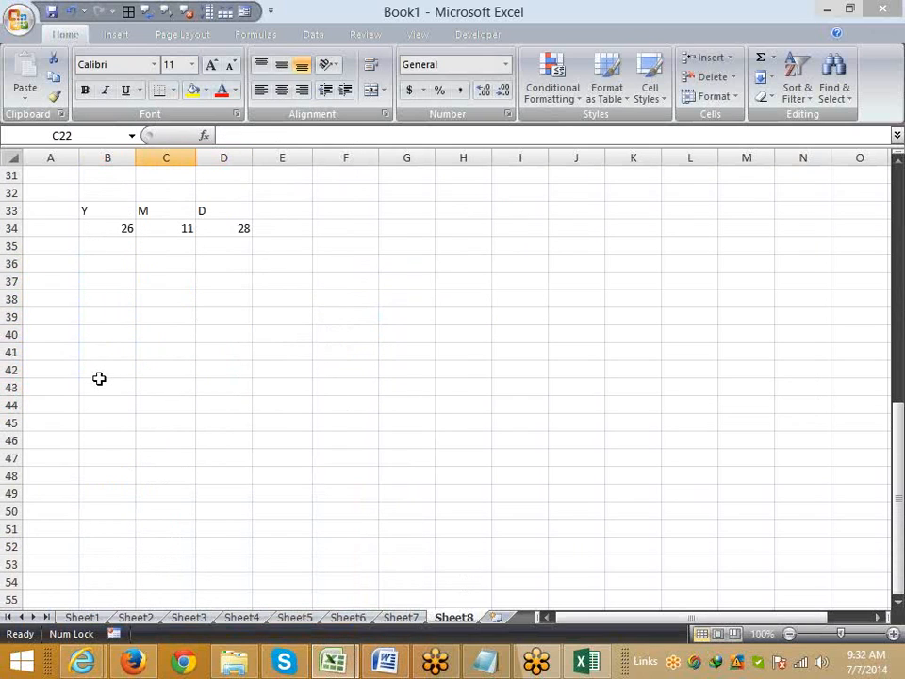
pyautogui.click(100, 228)
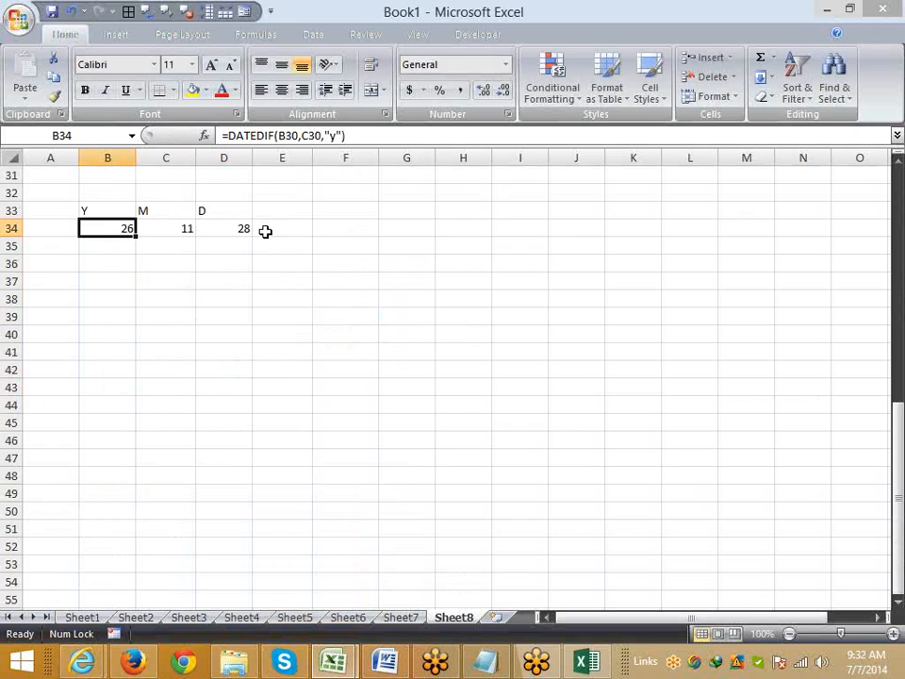
pyautogui.scroll(2, 212, 313)
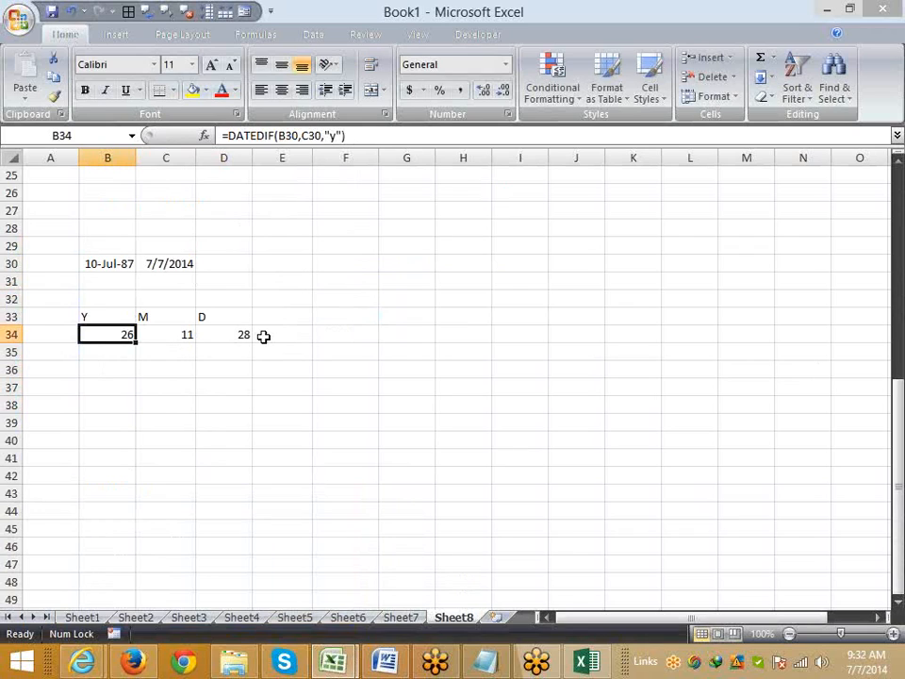
pyautogui.click(155, 337)
pyautogui.click(232, 261)
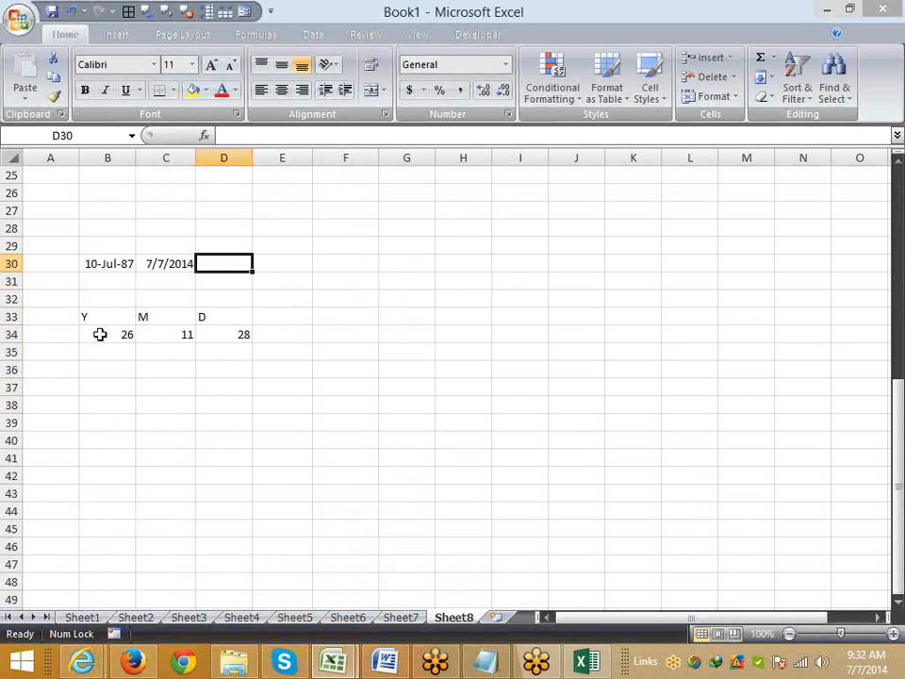
pyautogui.moveTo(100, 333); pyautogui.dragTo(227, 333)
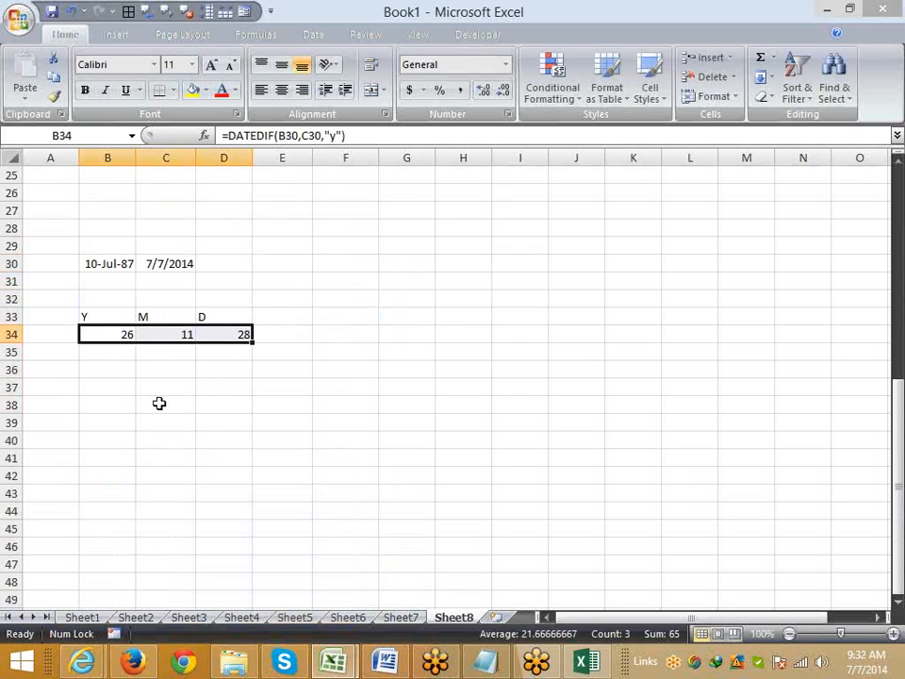
pyautogui.click(159, 404)
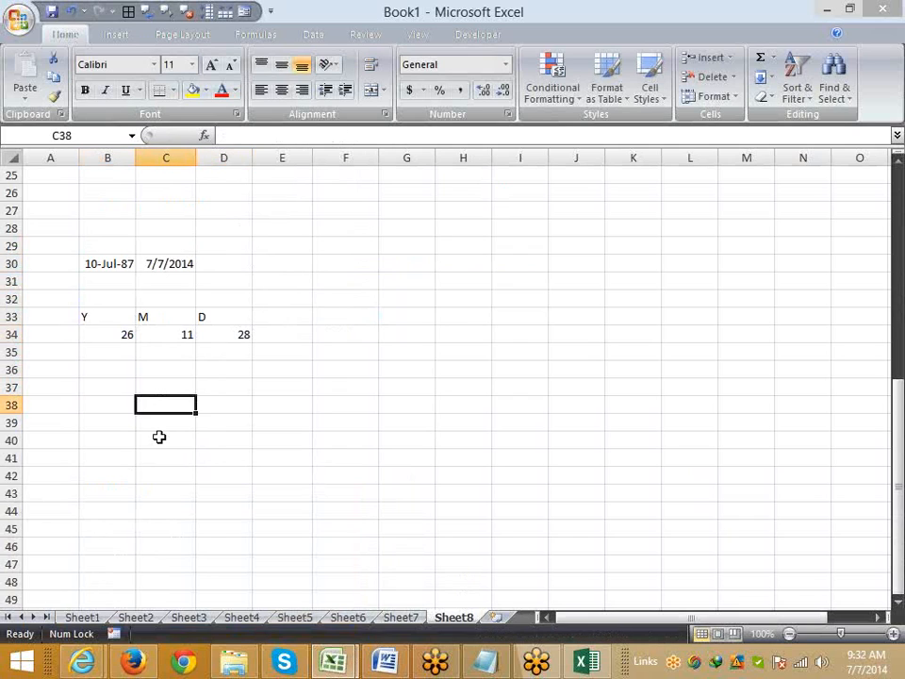
# Enter the current date, 7/7/2014, in B37 below the DATEDIF results.
pyautogui.click(86, 391)
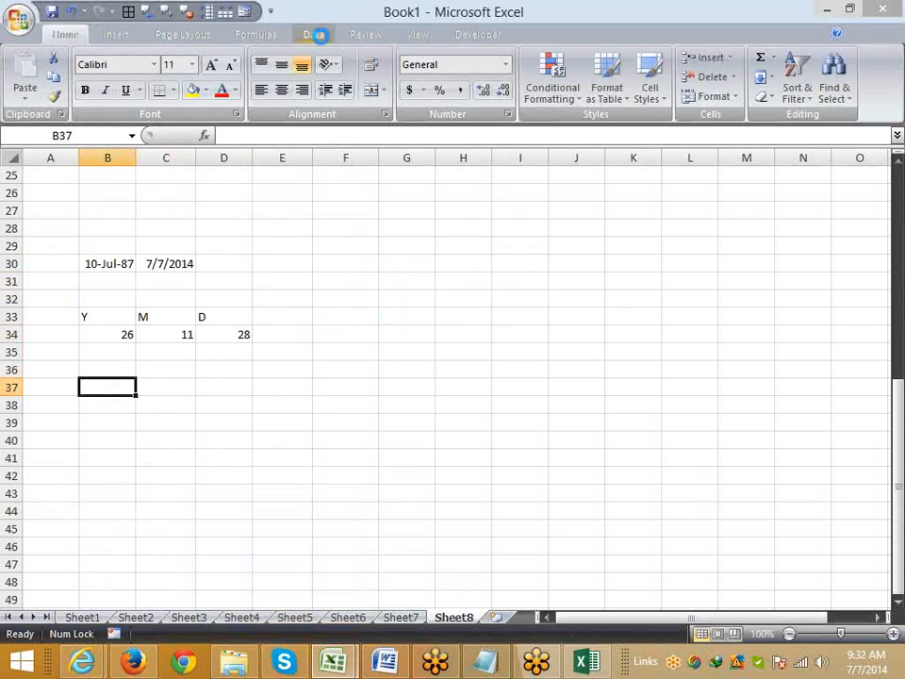
pyautogui.click(316, 35)
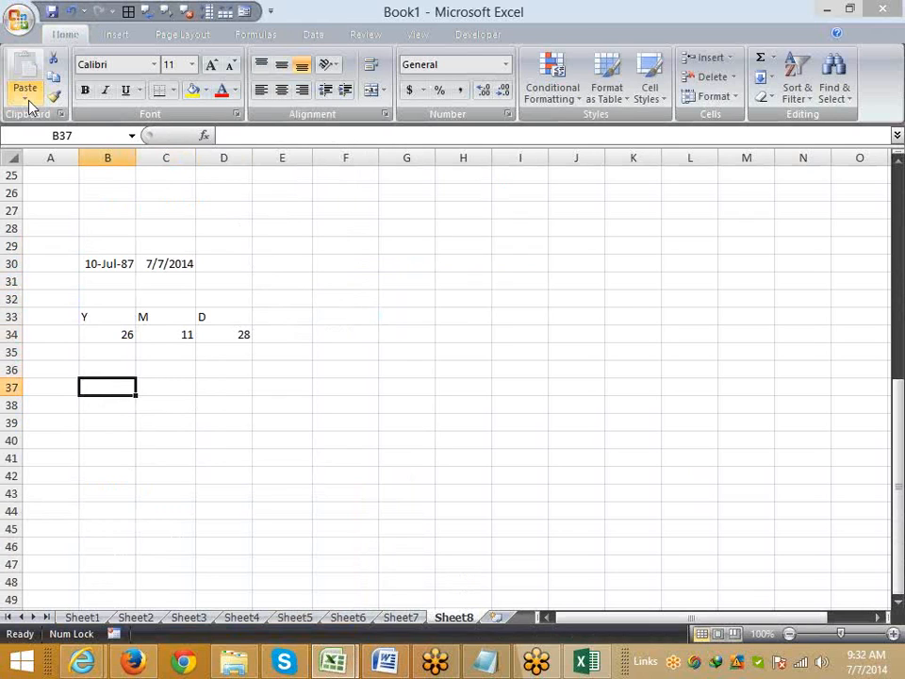
pyautogui.click(26, 100)
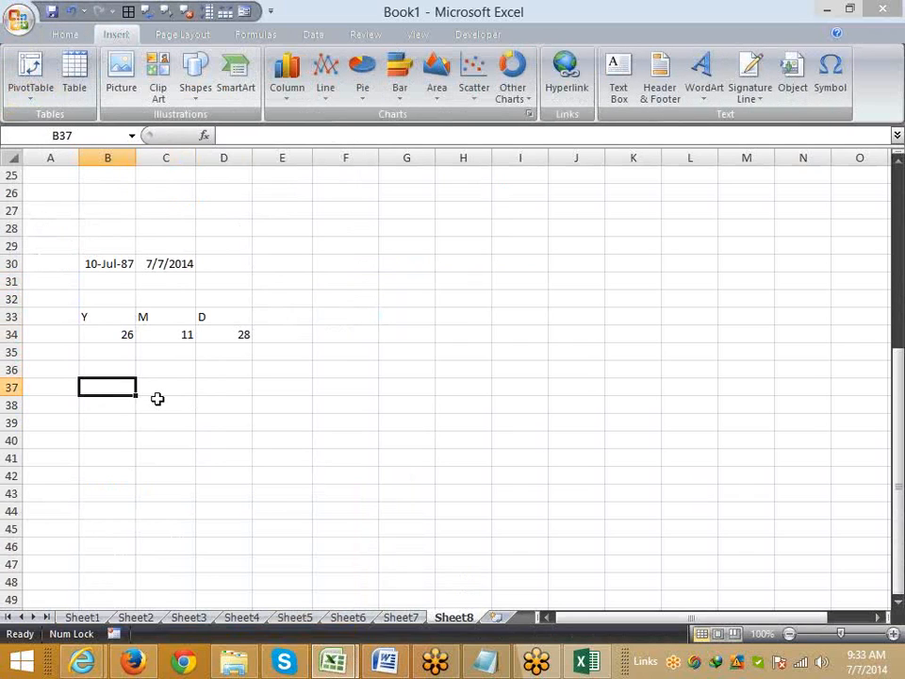
pyautogui.scroll(1, 129, 367)
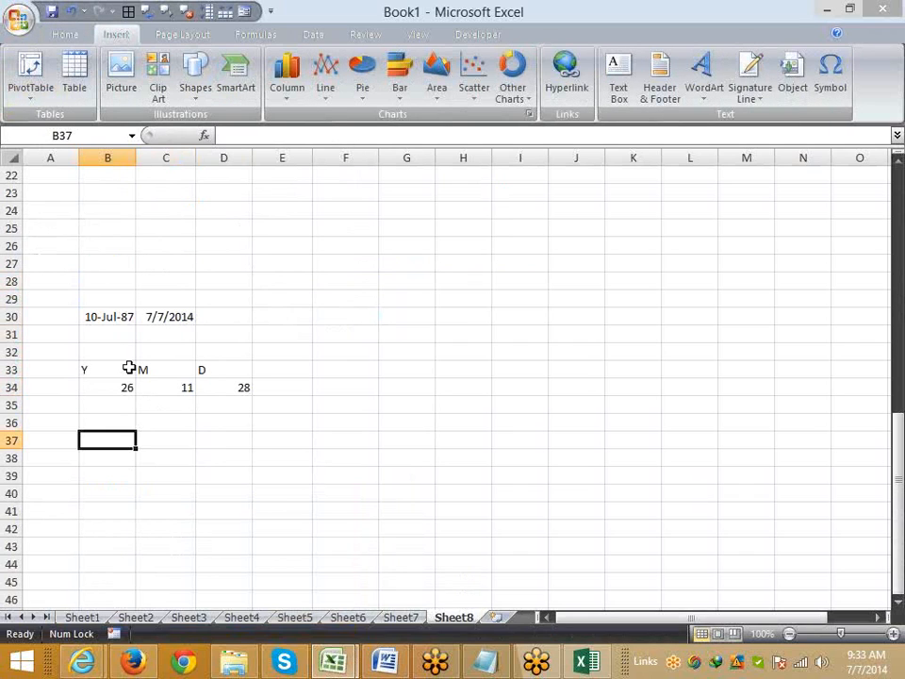
pyautogui.scroll(-4, 129, 367)
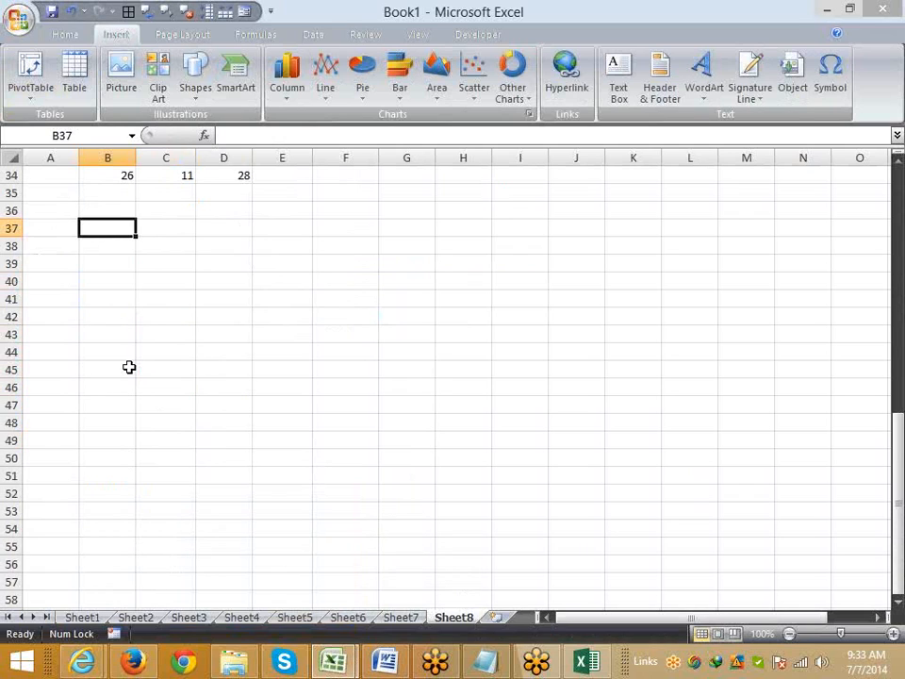
pyautogui.hotkey('ctrl', ';')
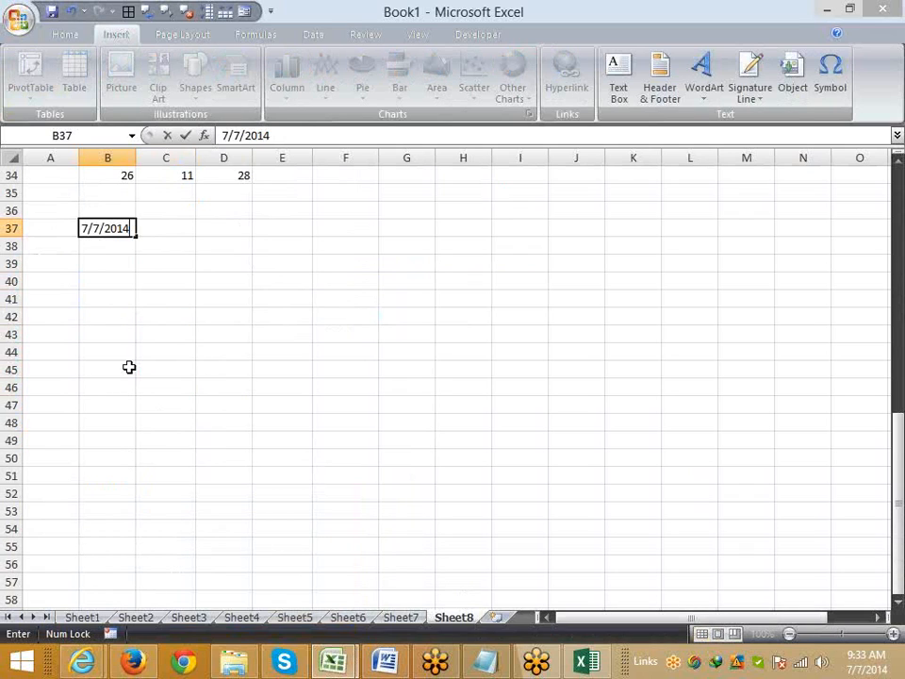
pyautogui.press('Tab')
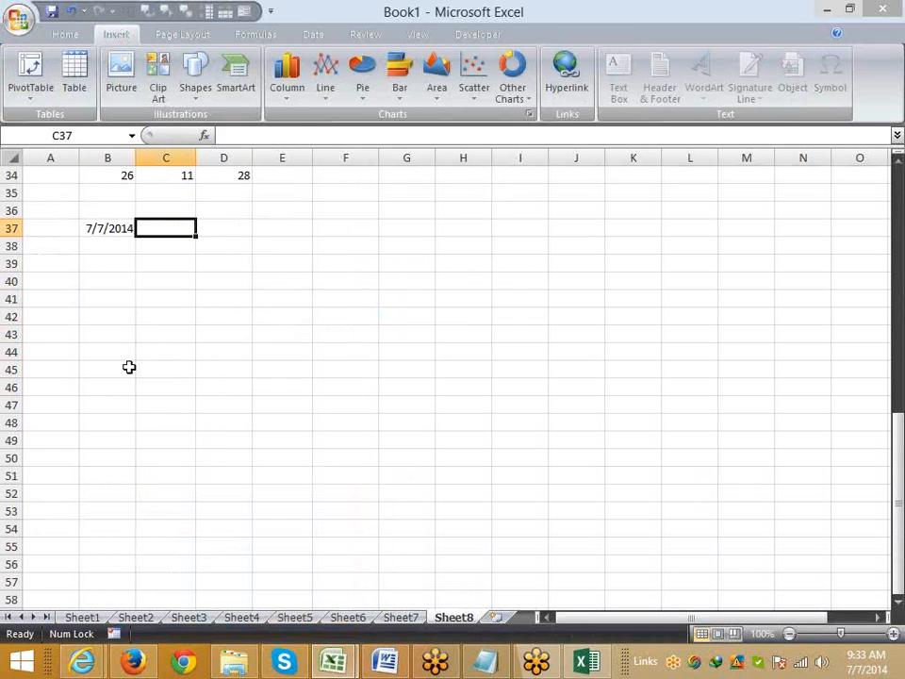
# Enter =EOMONTH(B37,0) in C37 to return the month's last day and format the cell as a day-month-year date.
pyautogui.write('=')
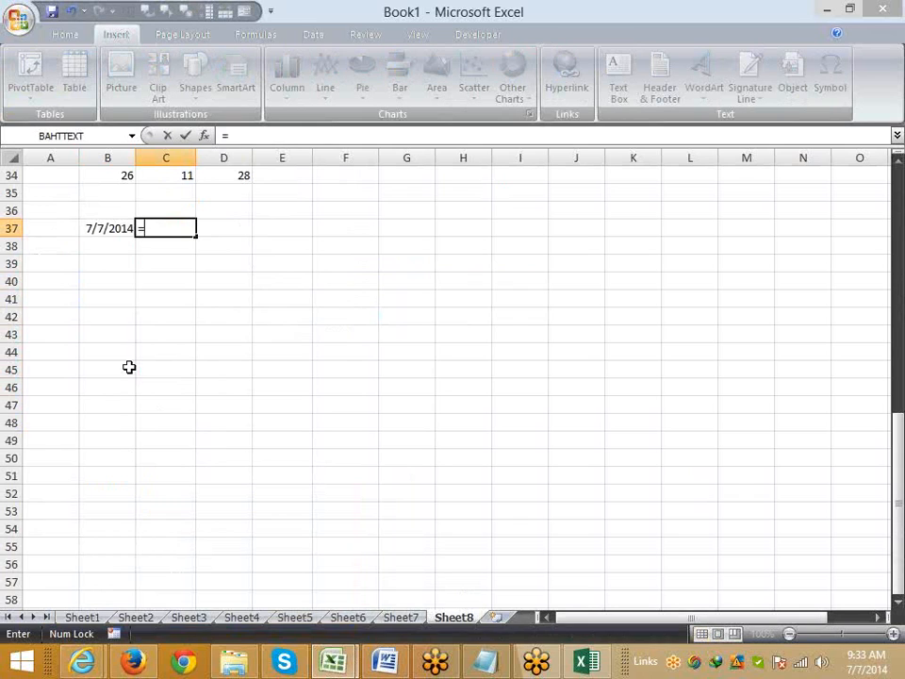
pyautogui.write('eo')
pyautogui.press('Tab')
pyautogui.press('Left')
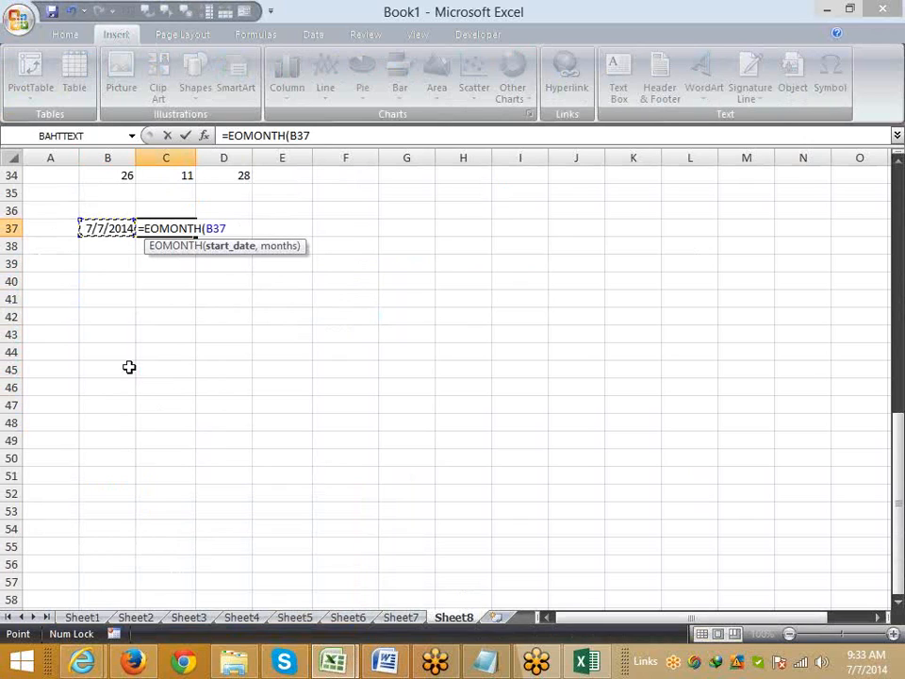
pyautogui.write(',0')
pyautogui.press('Return')
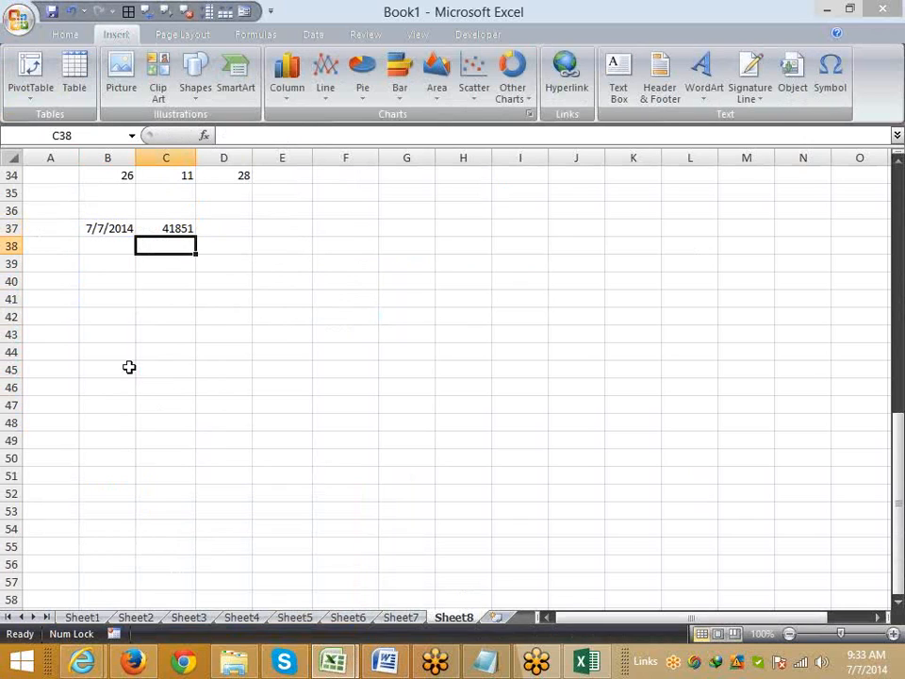
pyautogui.press('Up')
pyautogui.hotkey('ctrl', 'shift', '3')
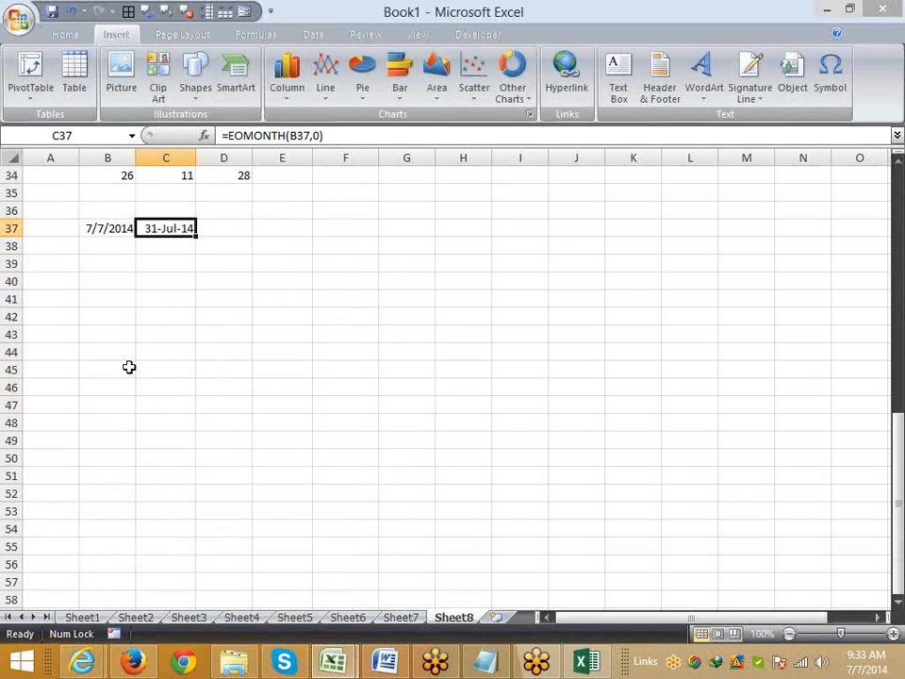
# Change the months argument of C37's EOMONTH formula to 1 to return the end of the following month.
pyautogui.press('F2')
pyautogui.press('Left')
pyautogui.press('BackSpace')
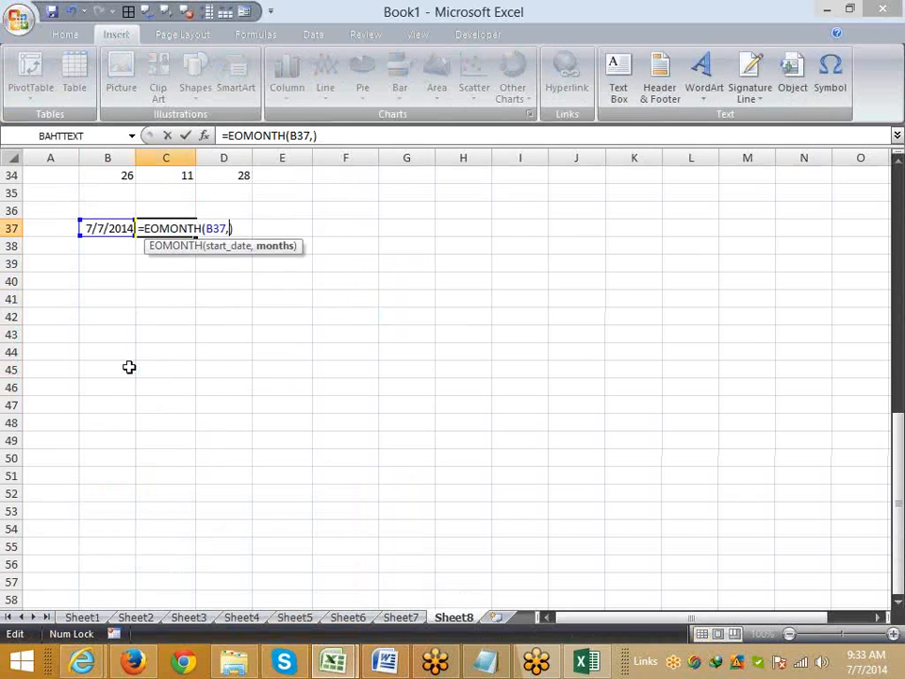
pyautogui.write('1')
pyautogui.press('Return')
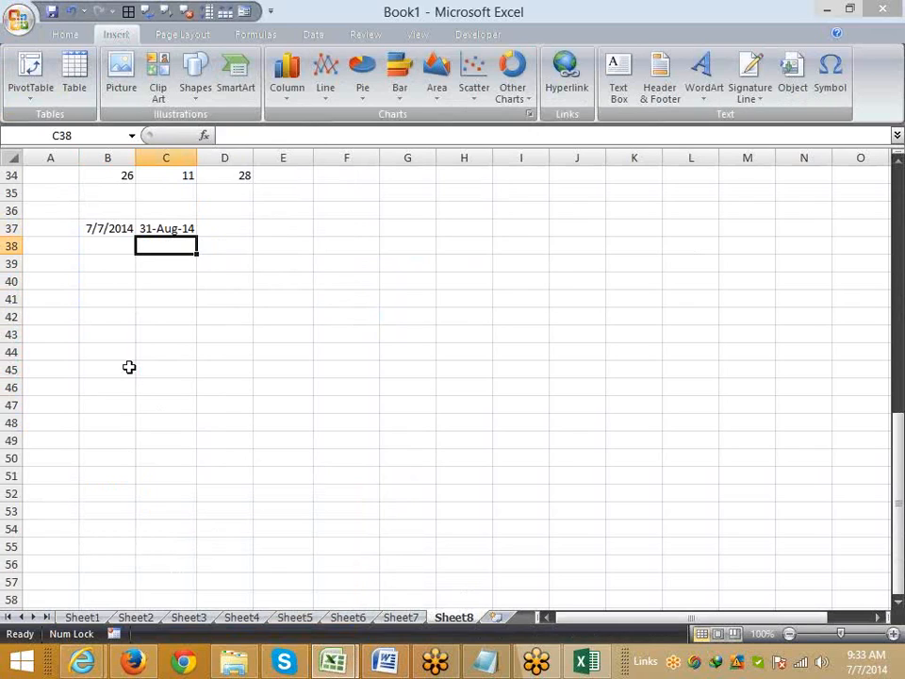
# Try -1 as the months argument in C37's EOMONTH formula, then undo that change.
pyautogui.press('Up')
pyautogui.press('F2')
pyautogui.press('Left')
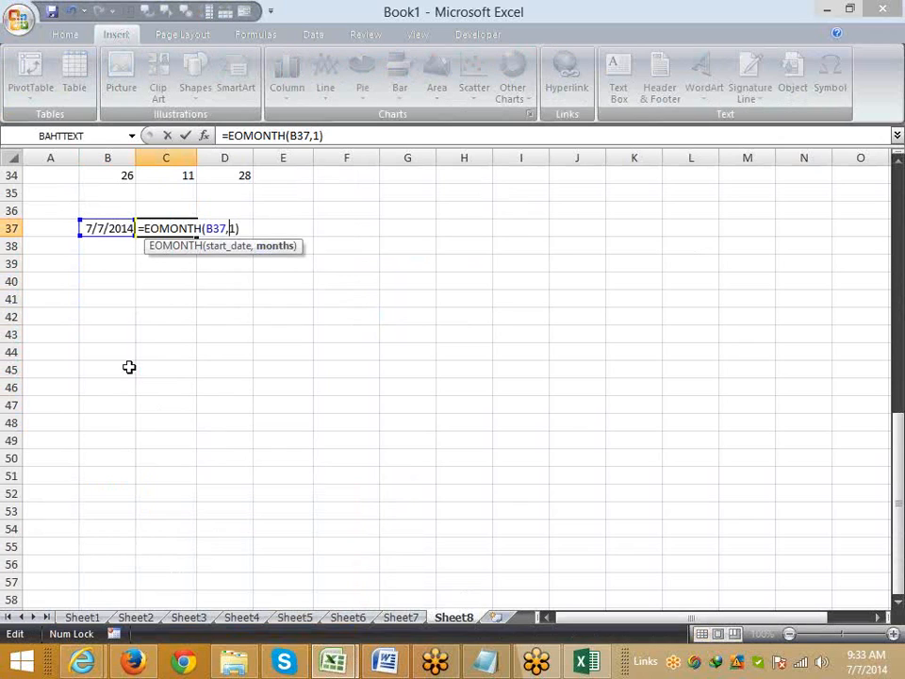
pyautogui.write('-')
pyautogui.press('Return')
pyautogui.press('Up')
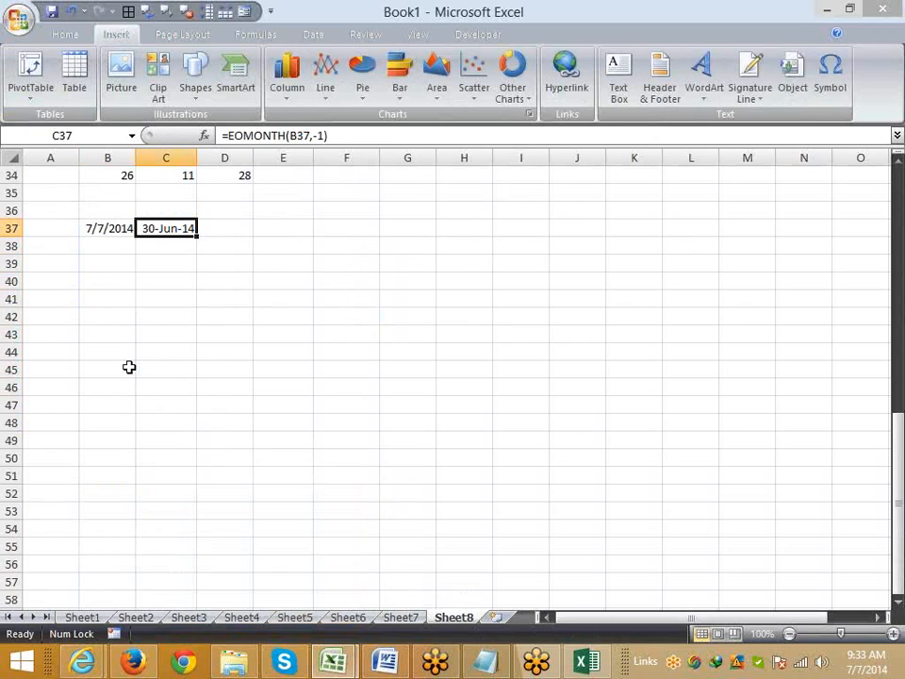
pyautogui.hotkey('ctrl', 'z')
pyautogui.press('Down')
pyautogui.press('Down')
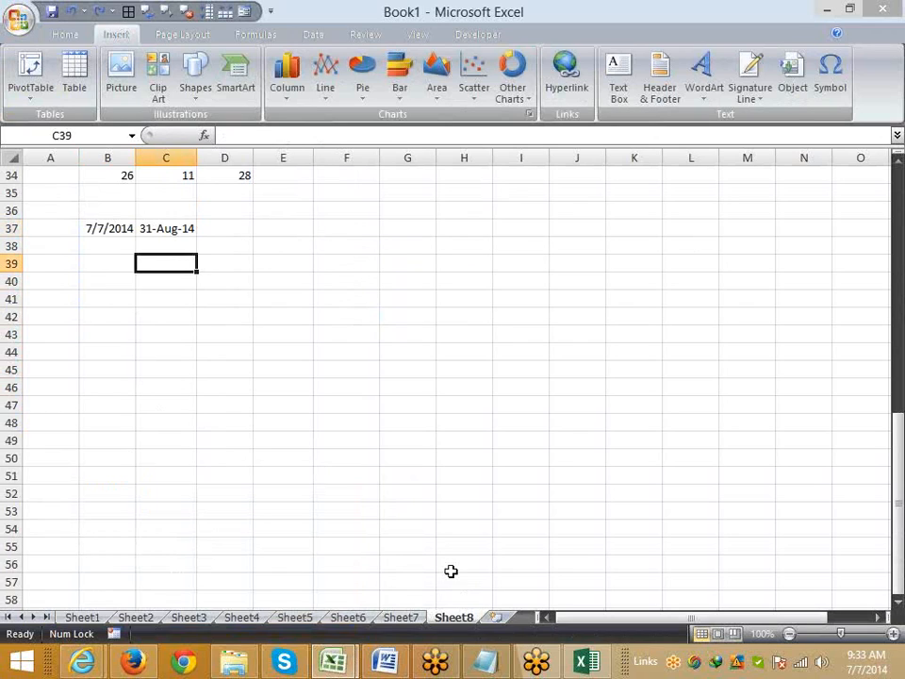
# Add a new worksheet after Sheet8 and enter the current date, 7/7/2014, in its cell A2.
pyautogui.click(497, 618)
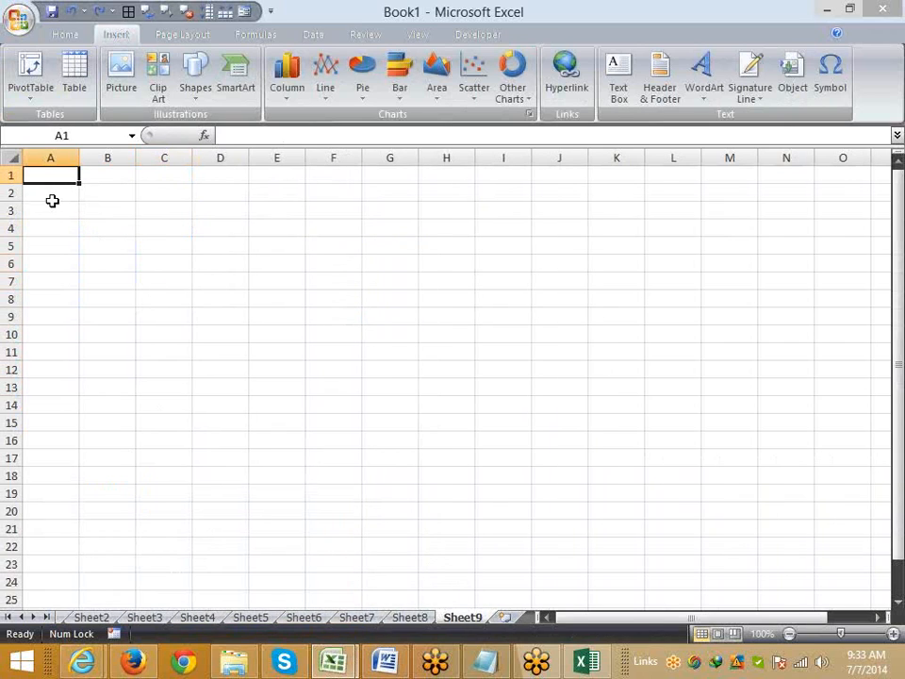
pyautogui.press('Down')
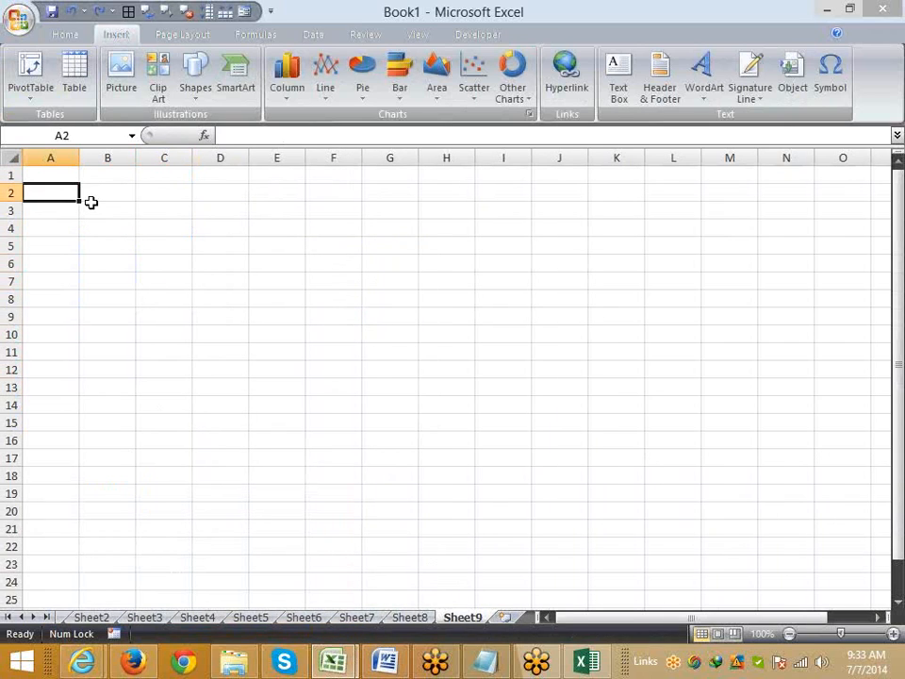
pyautogui.hotkey('ctrl', ';')
pyautogui.press('Return')
# Enter the headings Start in A4 and End in B4.
pyautogui.press('Return')
pyautogui.write('S')
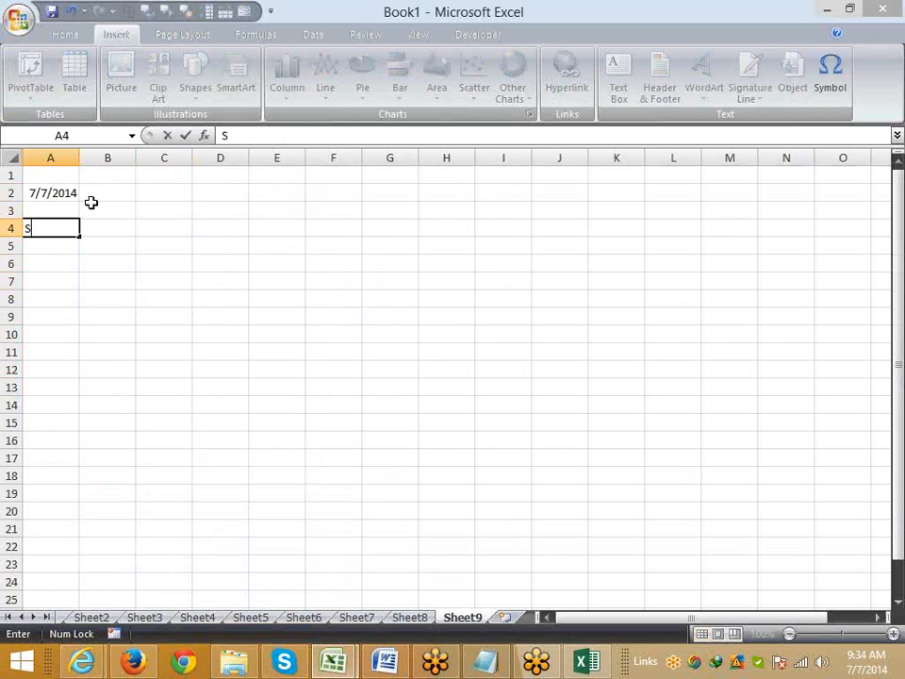
pyautogui.write('tart')
pyautogui.press('Return')
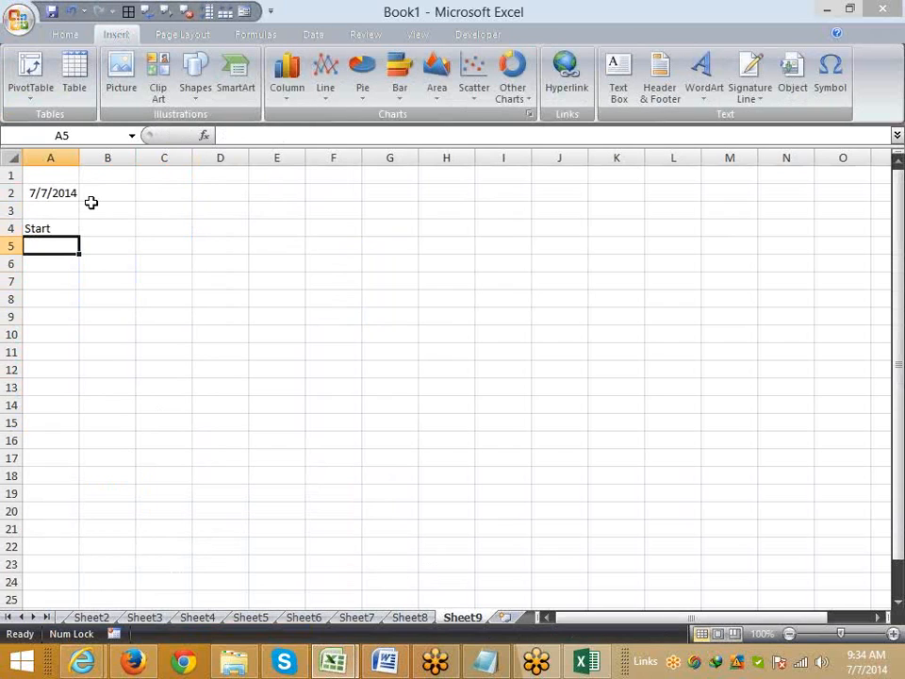
pyautogui.press('Up')
pyautogui.press('Right')
pyautogui.write('End')
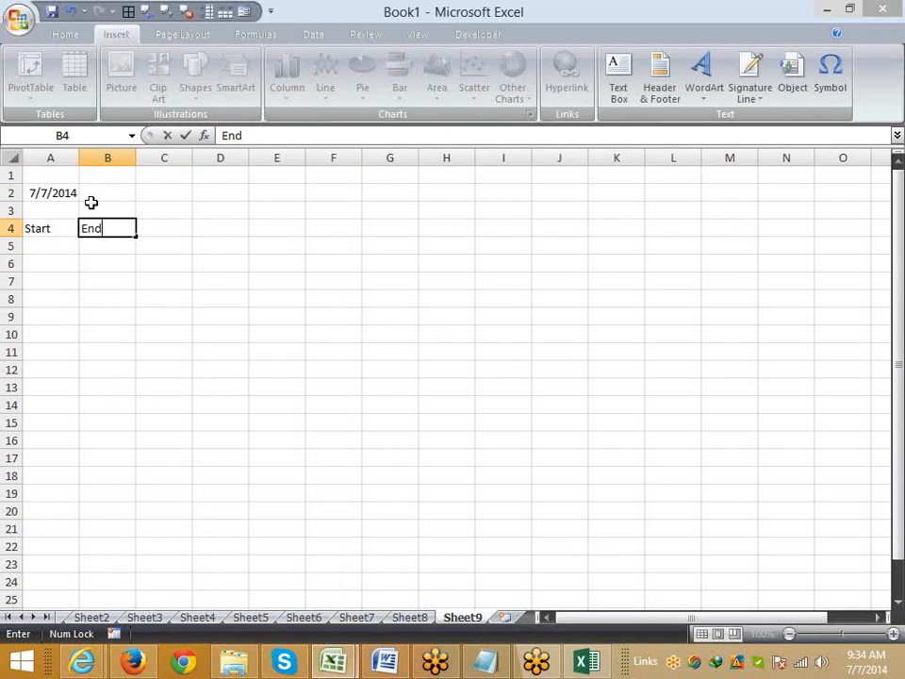
pyautogui.press('Return')
pyautogui.press('Up')
pyautogui.press('Up')
pyautogui.press('Up')
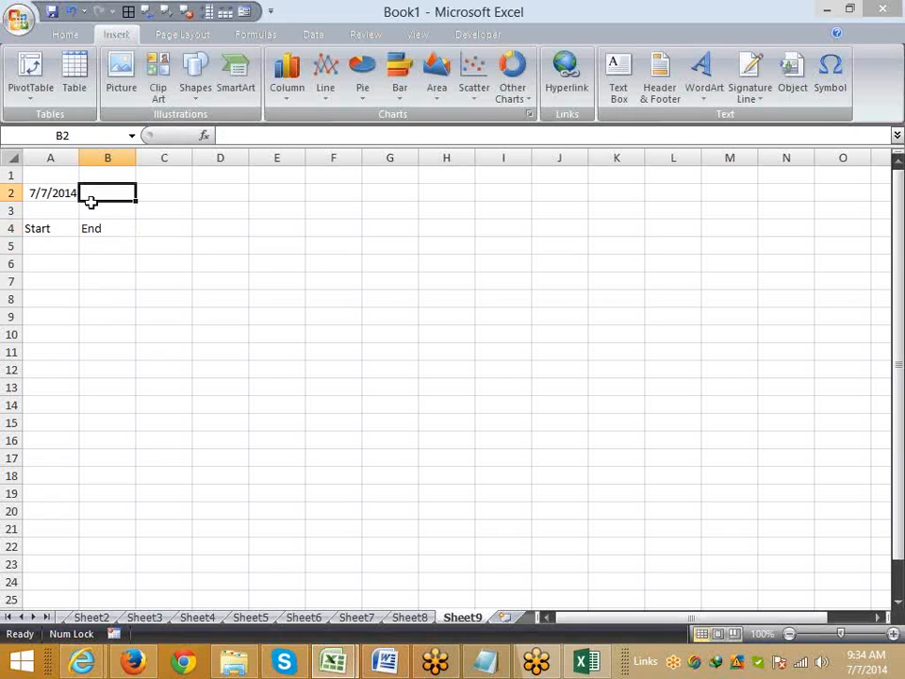
pyautogui.press('Left')
pyautogui.press('Down')
pyautogui.press('Down')
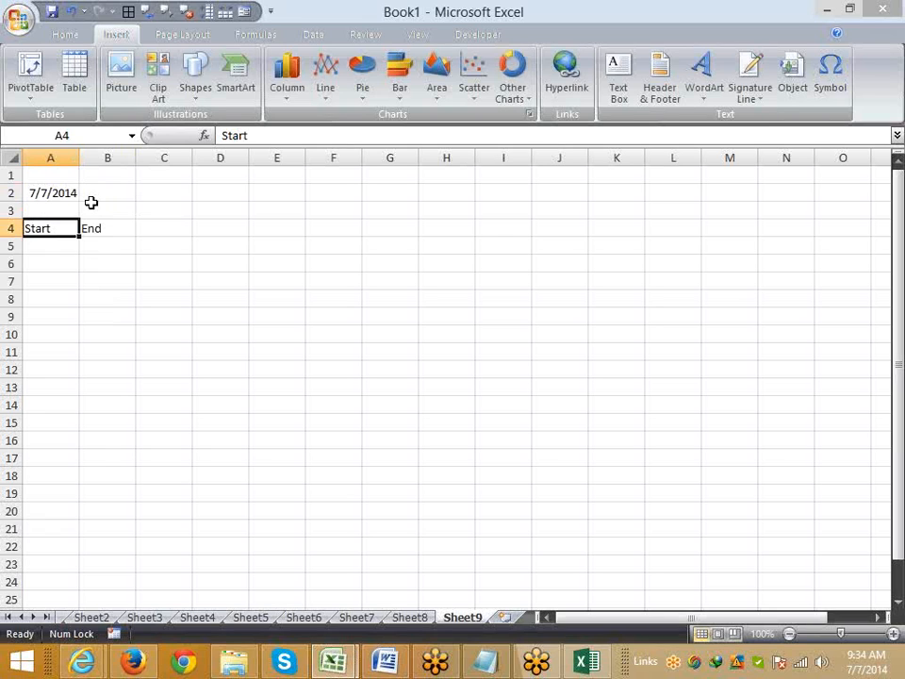
pyautogui.press('Down')
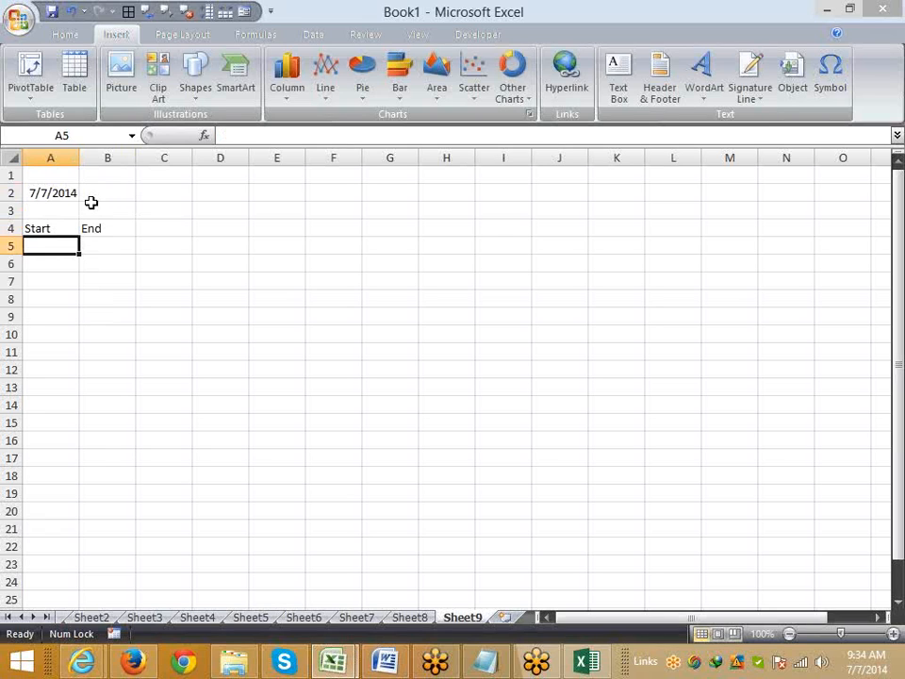
# Enter =EOMONTH(A2,0) in B5 under the End heading to return the last day of A2's month.
pyautogui.press('Right')
pyautogui.write('=')
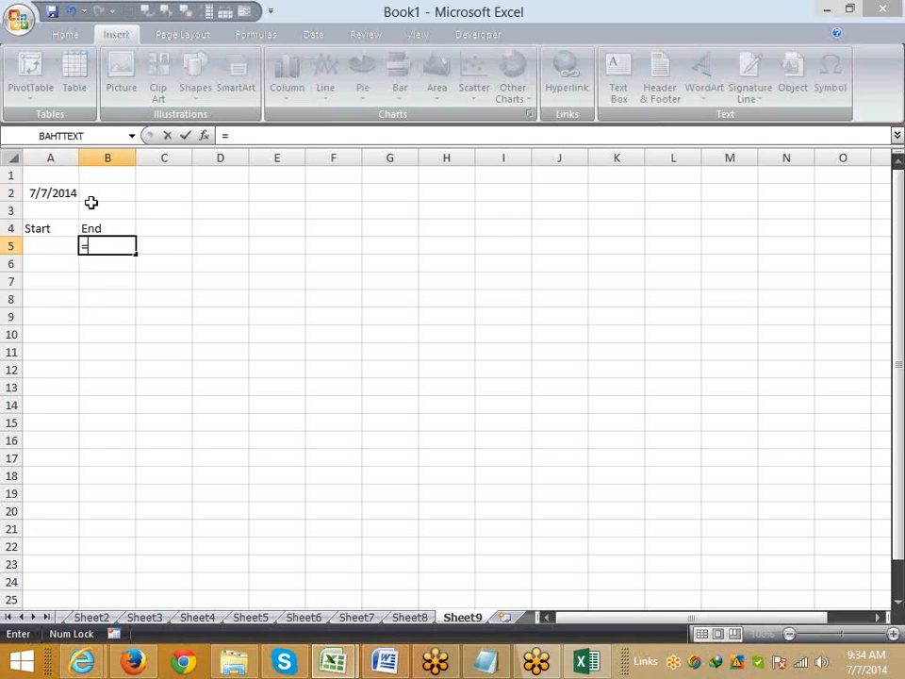
pyautogui.write('EOMONTH(')
pyautogui.press('Up')
pyautogui.press('Up')
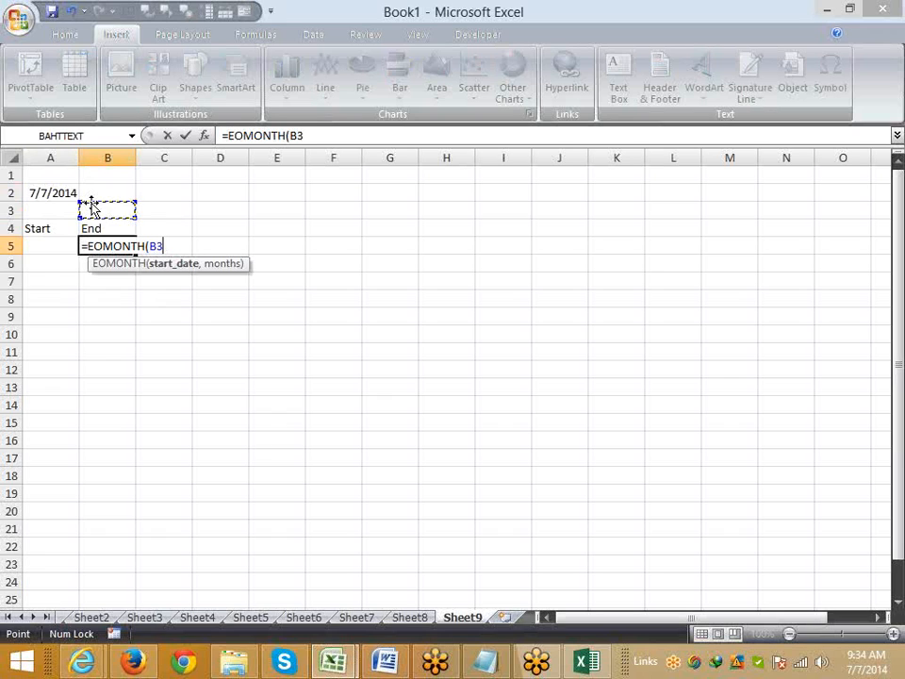
pyautogui.press('Up')
pyautogui.press('Left')
pyautogui.write(',0')
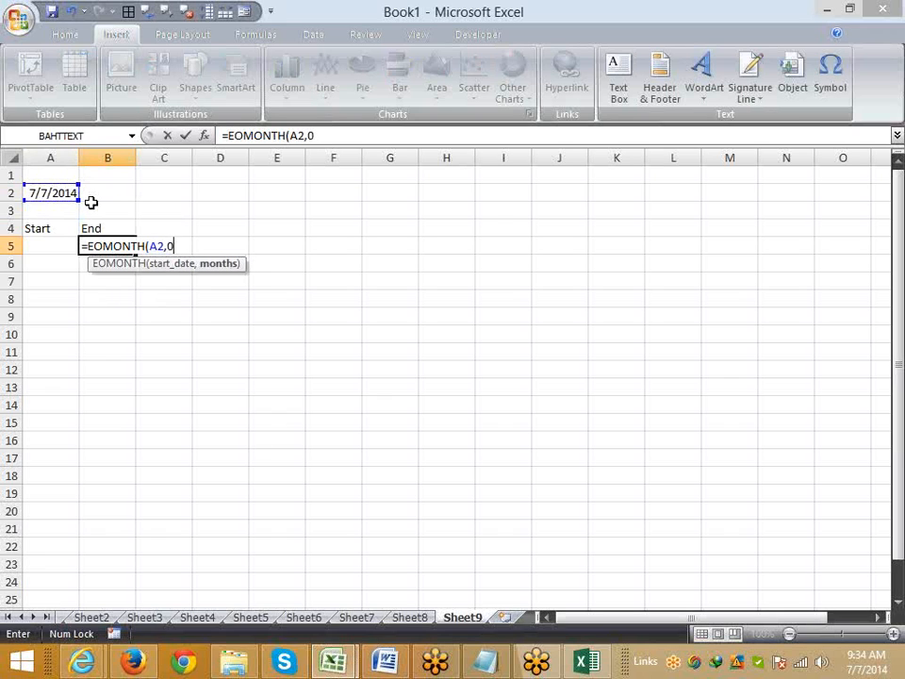
pyautogui.press('Return')
pyautogui.press('Up')
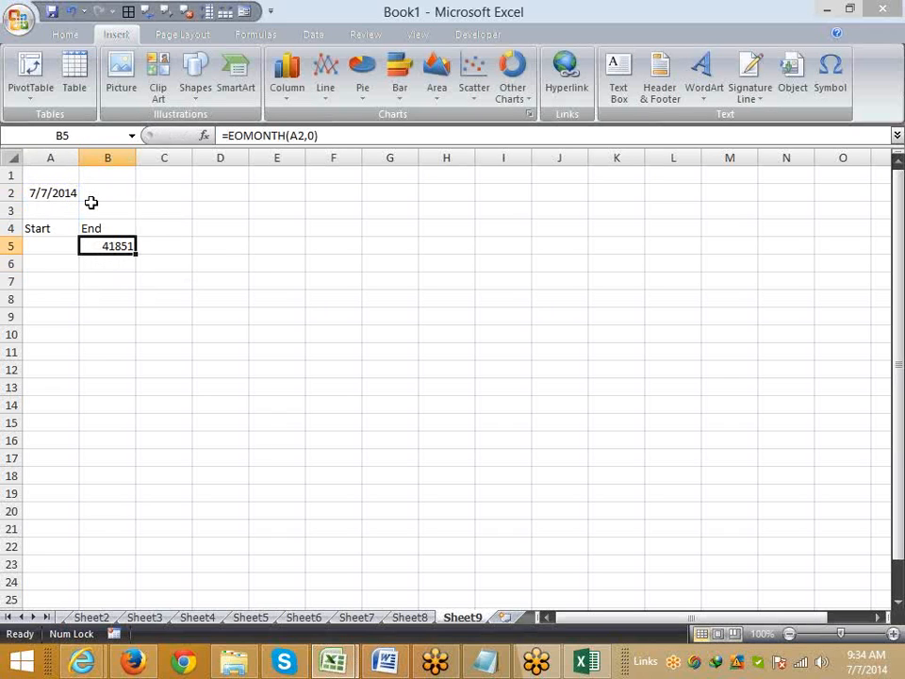
# Format the EOMONTH result in B5 as a day-month-year date such as 31-Jul-14.
pyautogui.hotkey('ctrl', 'shift', '3')
pyautogui.press('Left')
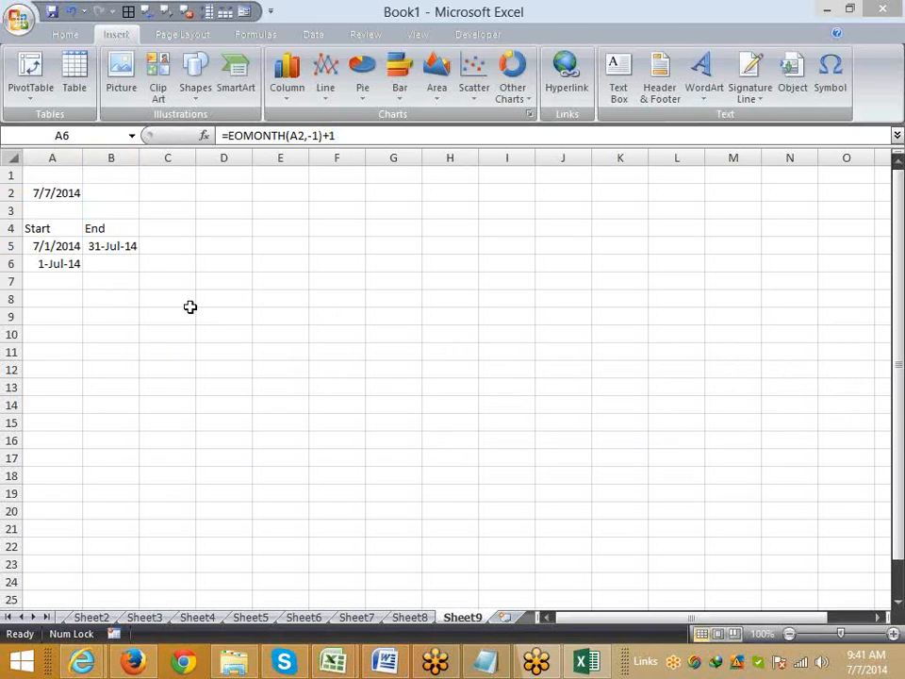
pyautogui.click(64, 265)
pyautogui.click(118, 299)
pyautogui.click(273, 317)
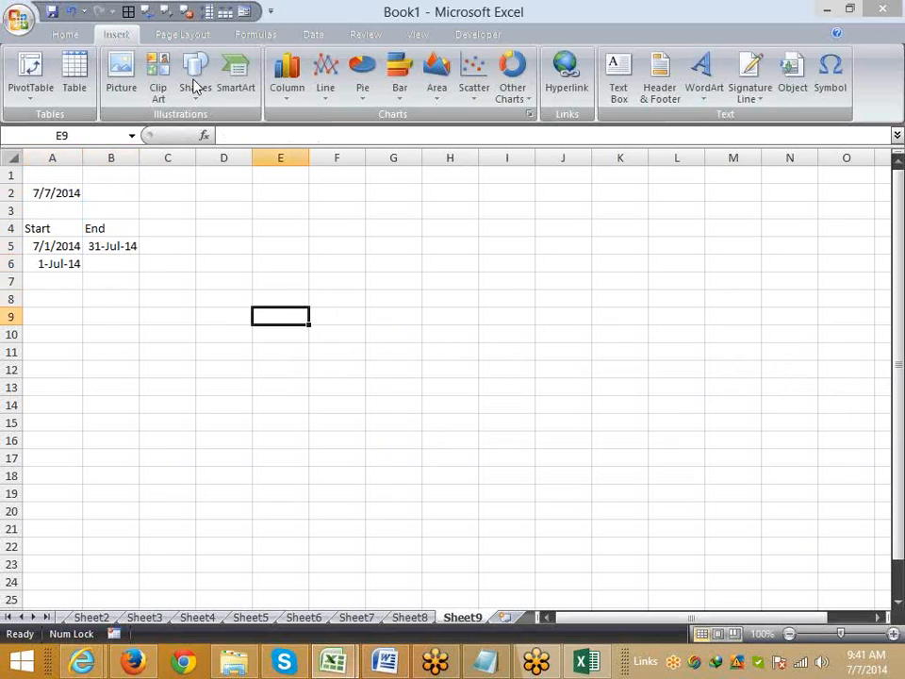
pyautogui.click(255, 35)
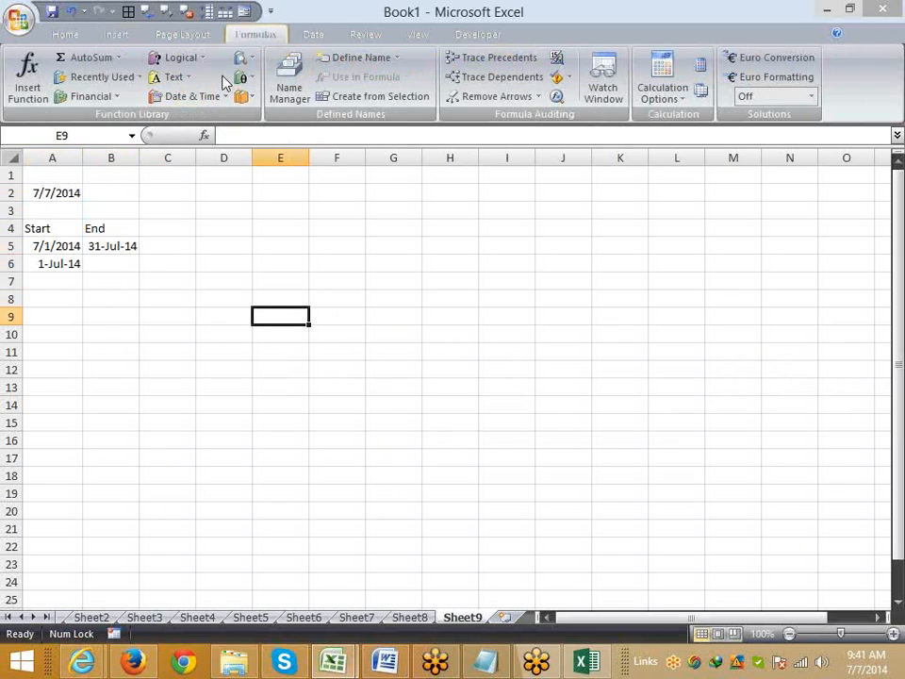
pyautogui.click(195, 99)
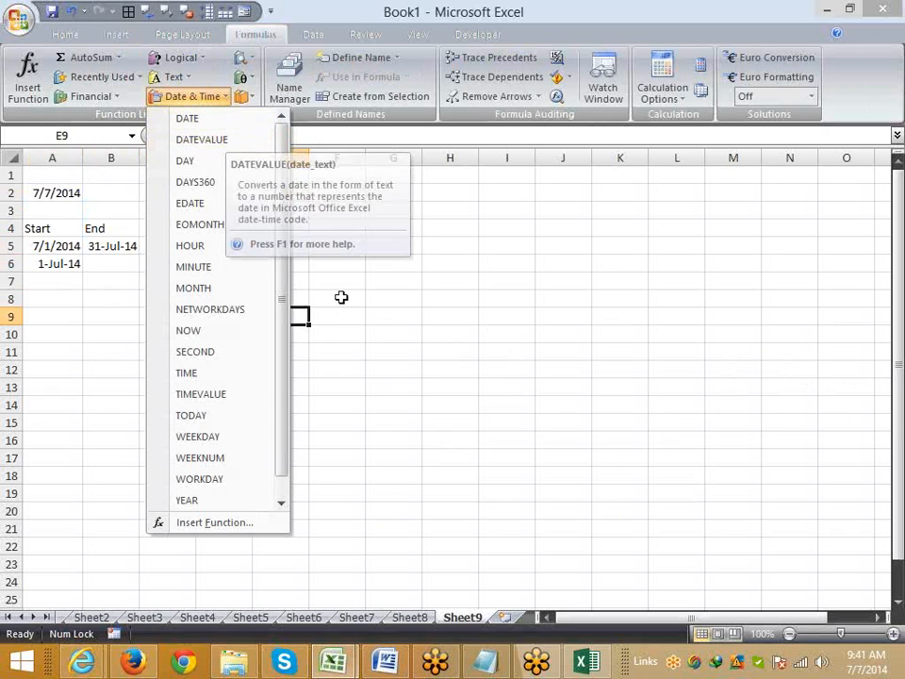
pyautogui.click(243, 295)
# Enter 1-jan-2014 as text in D8 and widen column D to fit it.
pyautogui.click(242, 295)
pyautogui.write("'")
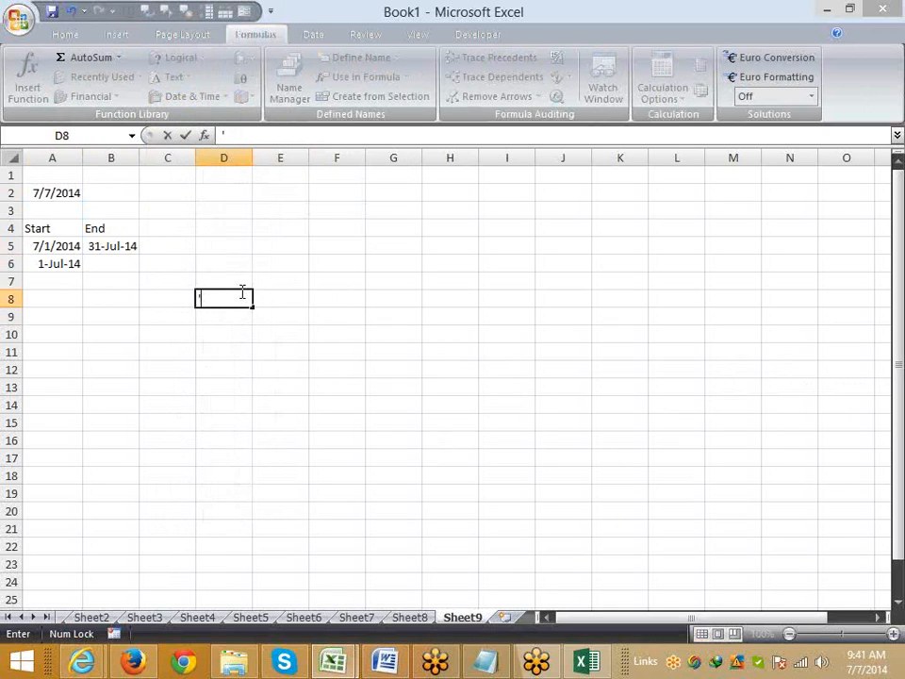
pyautogui.write('1-jan-2014')
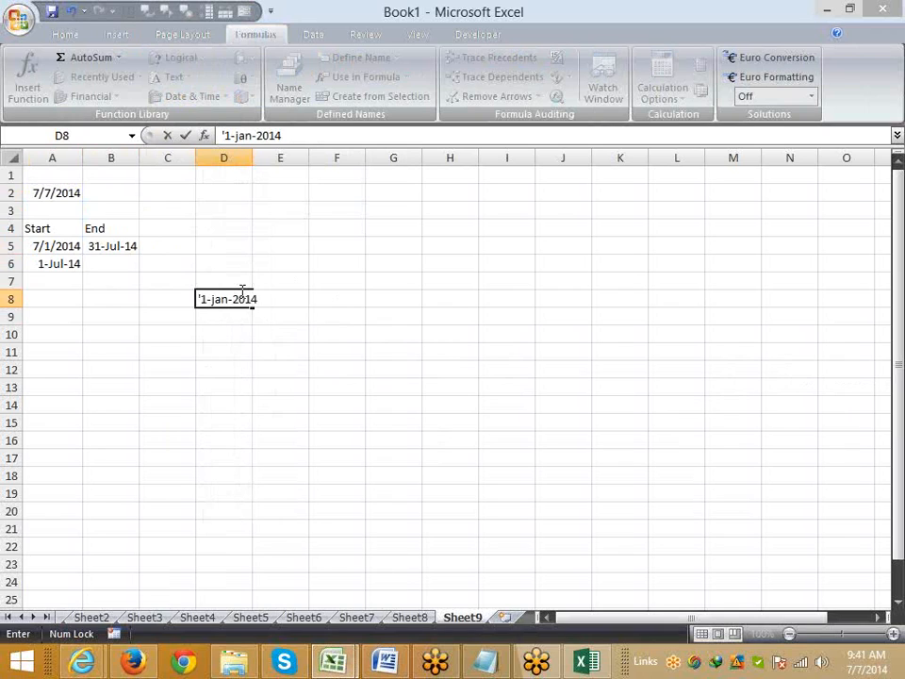
pyautogui.press('Return')
pyautogui.press('Up')
pyautogui.press('Right')
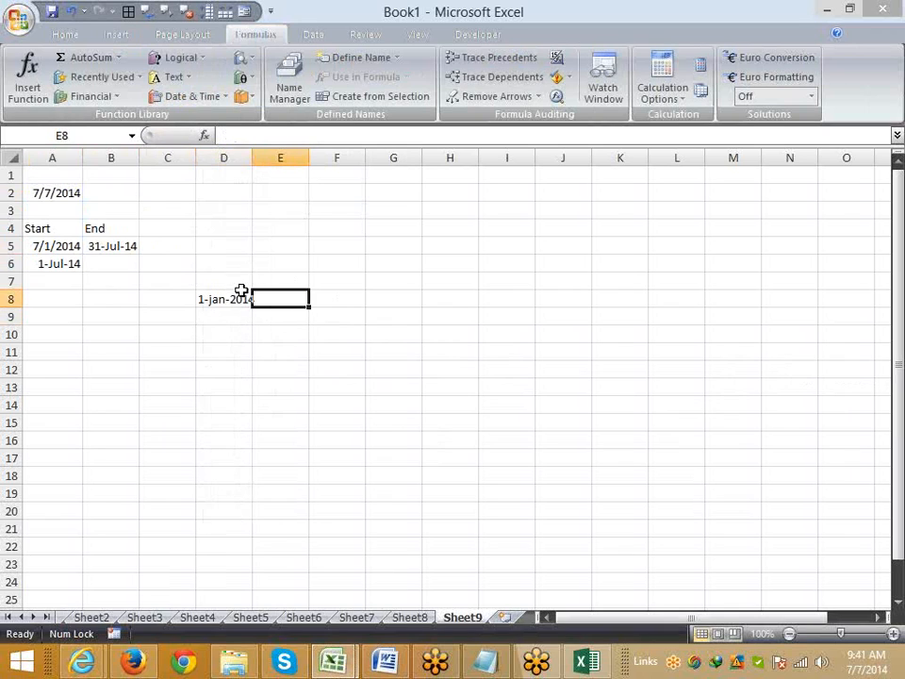
pyautogui.doubleClick(252, 157)
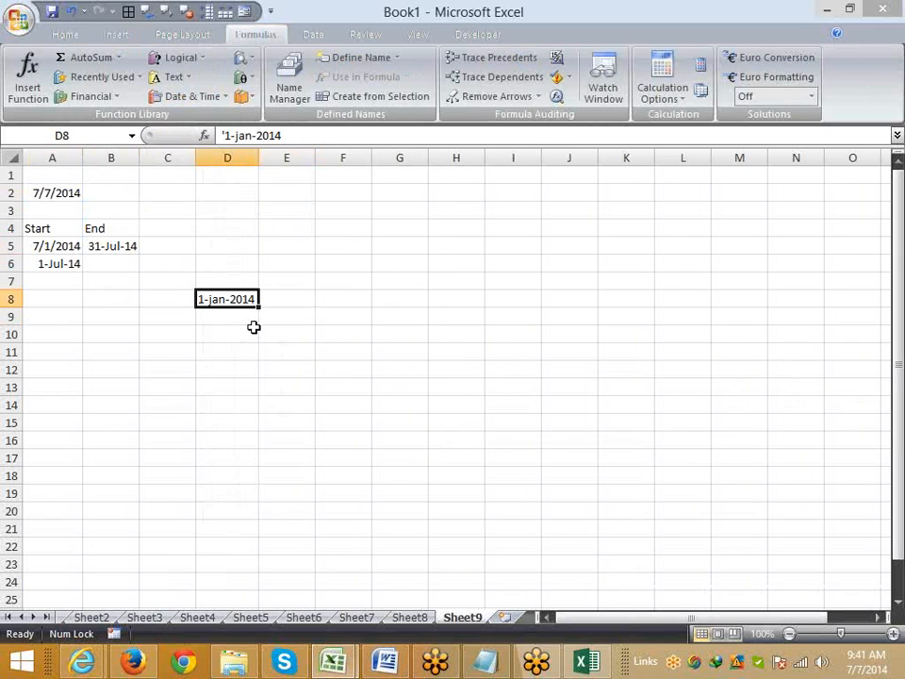
# Enter =DATEVALUE(D8) in E8 to convert the text date to a serial number.
pyautogui.press('Right')
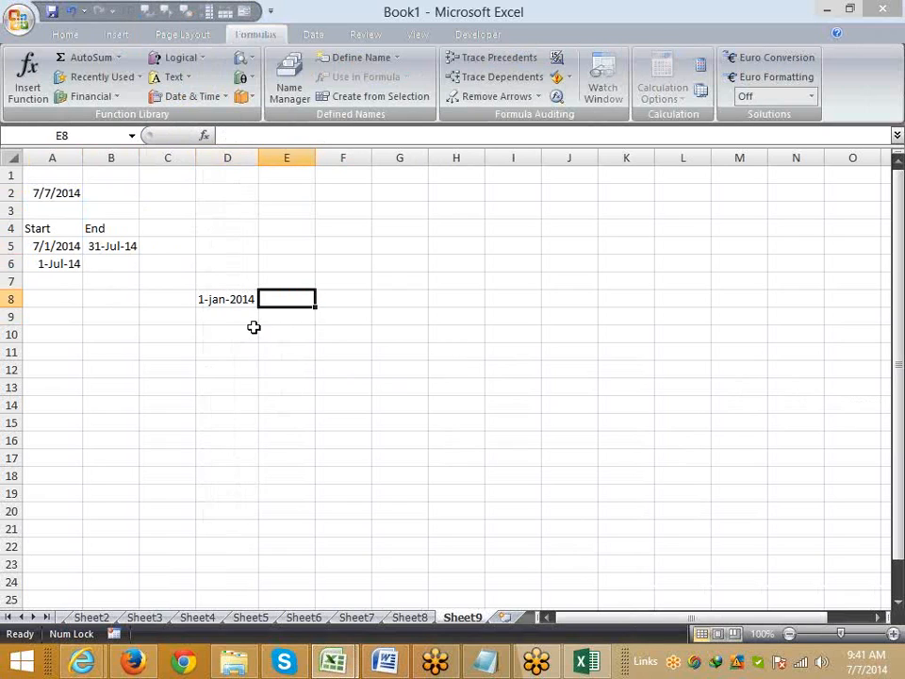
pyautogui.write('=da')
pyautogui.press('Down')
pyautogui.press('Tab')
pyautogui.press('Left')
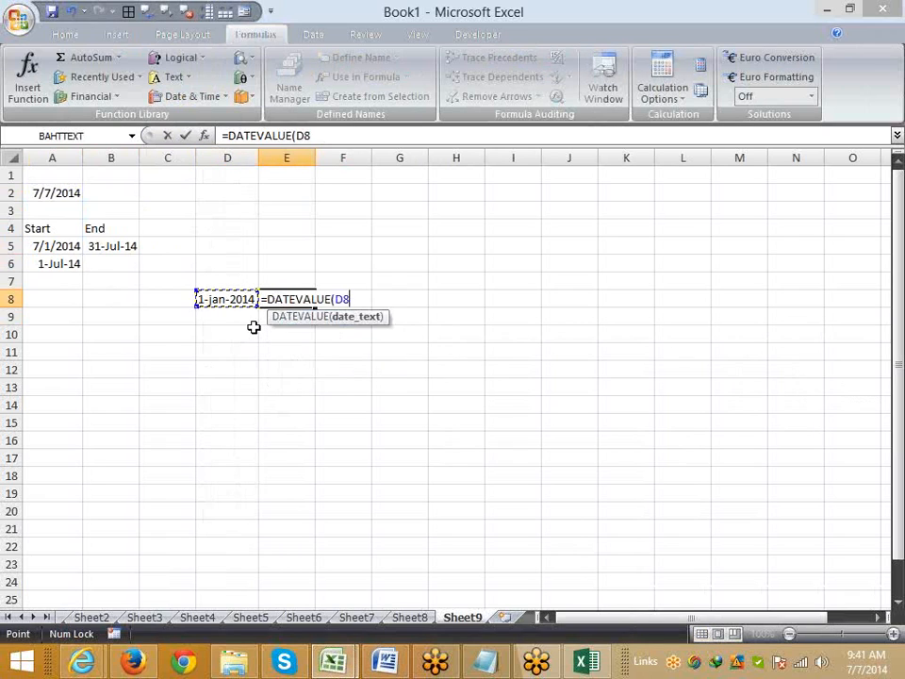
pyautogui.press('Return')
pyautogui.press('Up')
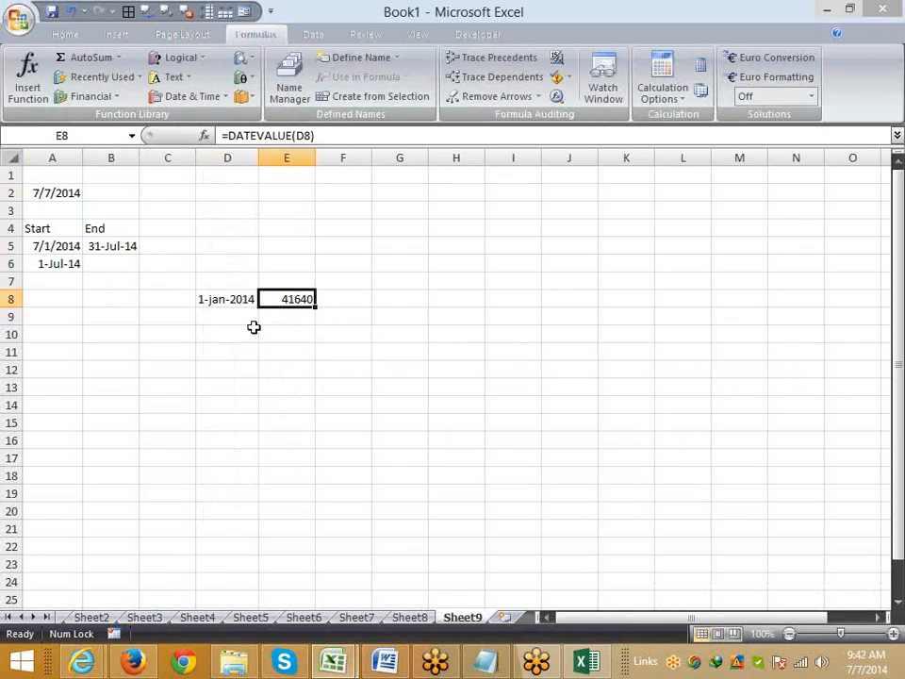
# Enter the time 10:20:30 as text in D9, below the text date.
pyautogui.press('Down')
pyautogui.press('Left')
pyautogui.write("'")
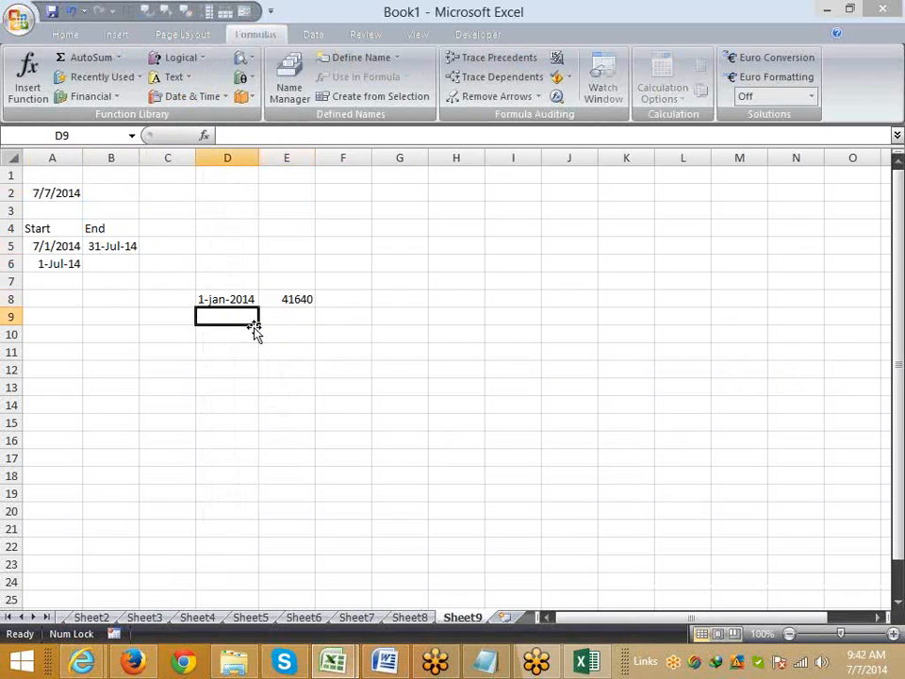
pyautogui.write('10:')
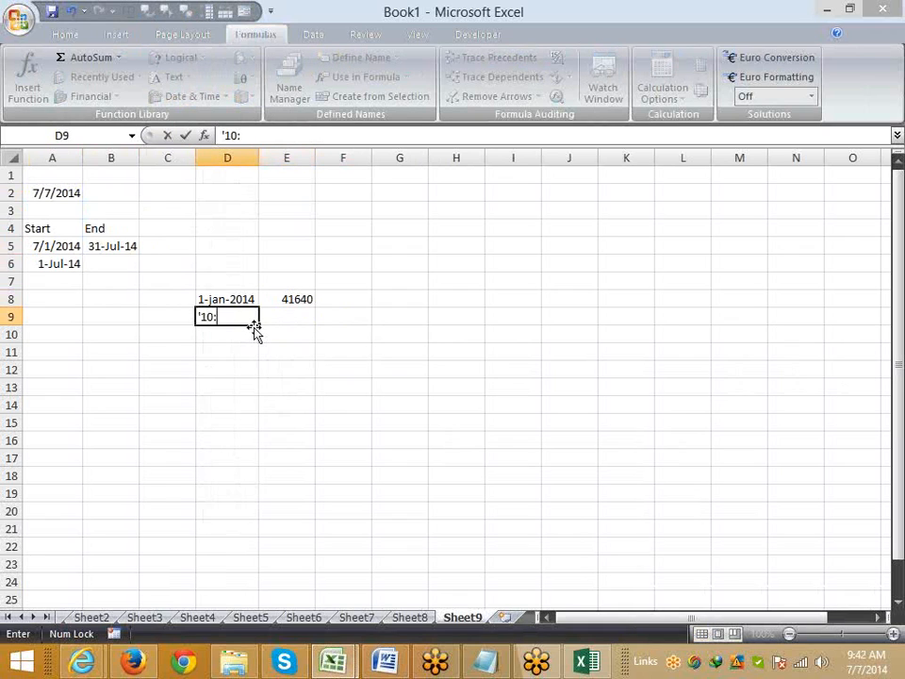
pyautogui.write('20:30')
pyautogui.press('Tab')
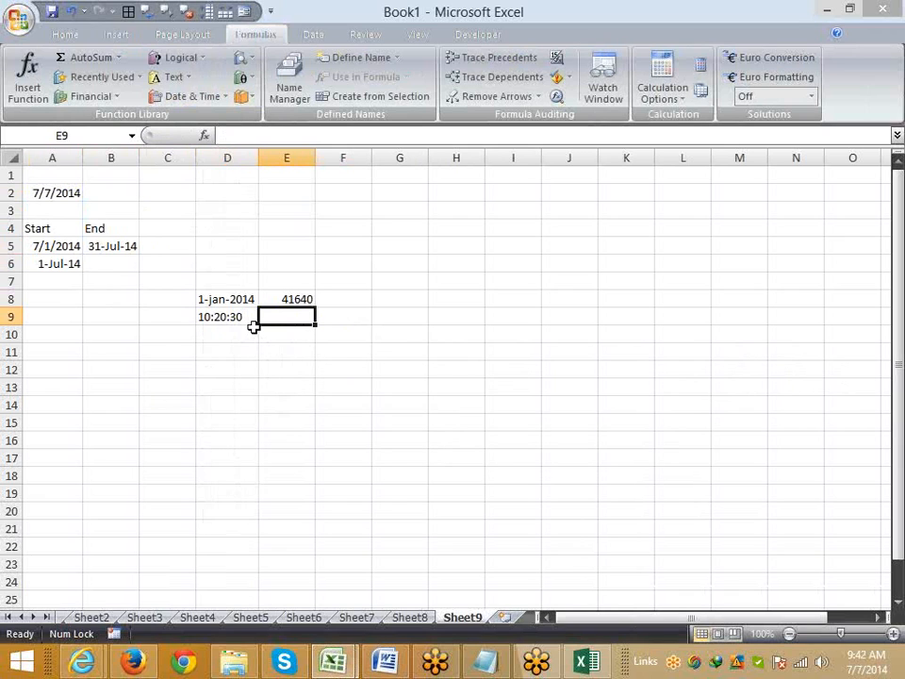
# Enter =TIMEVALUE(D9) in E9 to convert the text time to a serial number.
pyautogui.write('=ti')
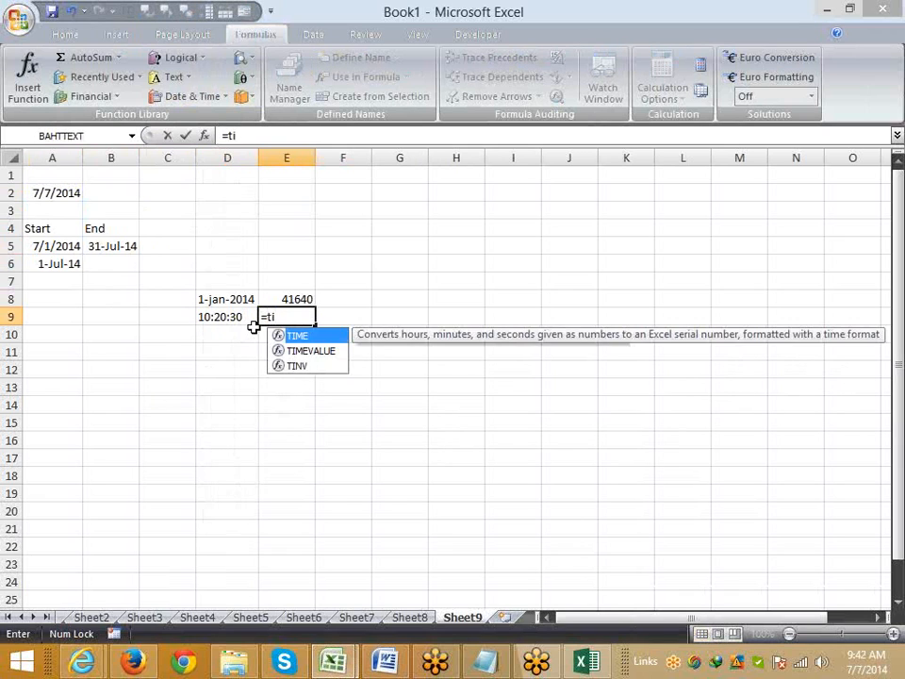
pyautogui.press('Down')
pyautogui.press('Tab')
pyautogui.press('Left')
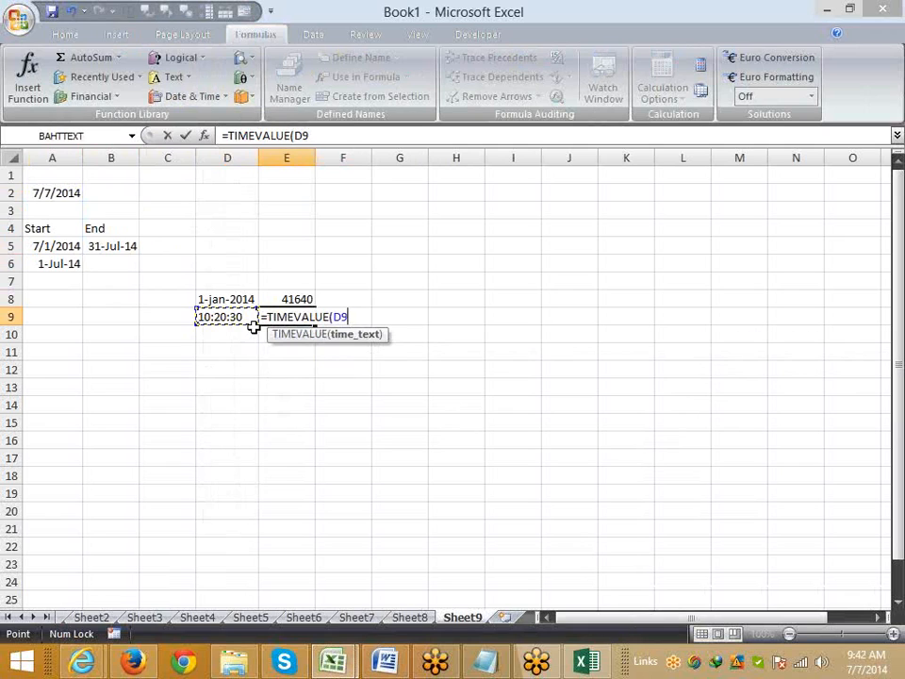
pyautogui.press('Return')
pyautogui.press('Up')
# Format the DATEVALUE result in E8 as a date and the TIMEVALUE result in E9 as a time.
pyautogui.press('Up')
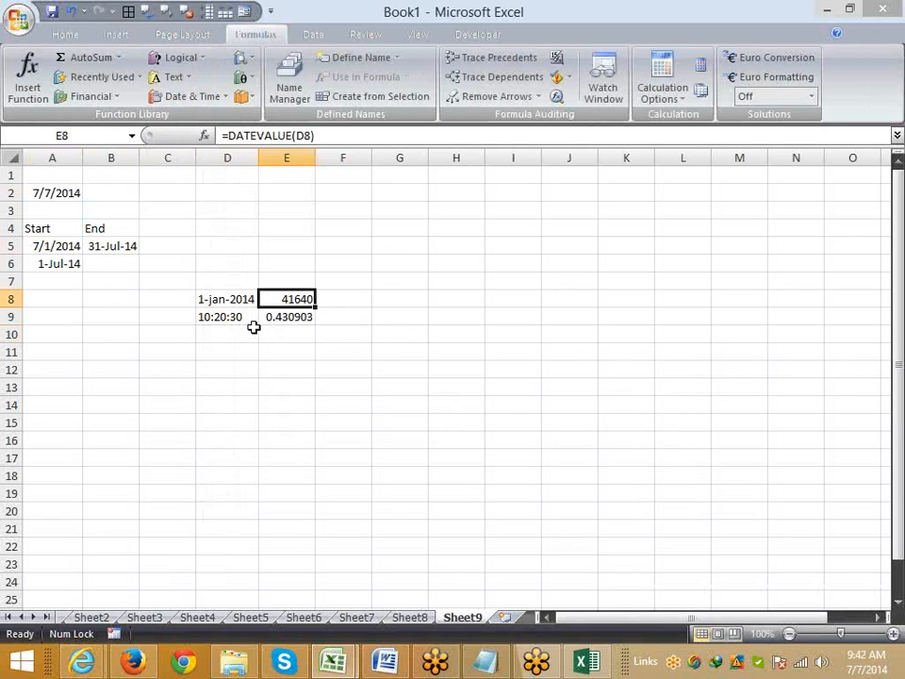
pyautogui.hotkey('ctrl', 'shift', '3')
pyautogui.press('Down')
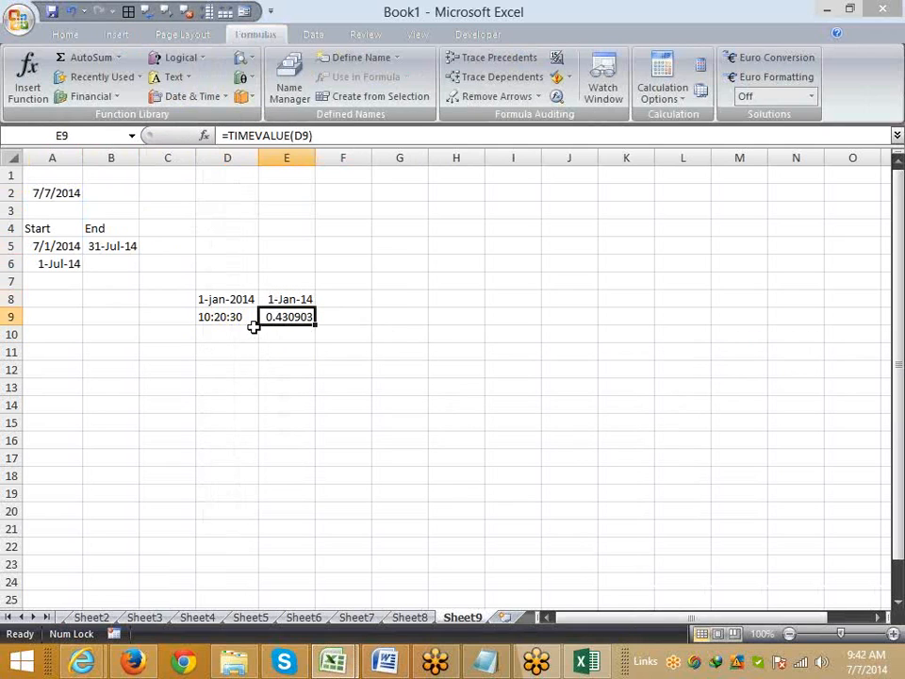
pyautogui.hotkey('ctrl', 'shift', '2')
# Enter the date 1/1 in B12 and the current date, 7/7/2014, in C12.
pyautogui.press('Down')
pyautogui.press('Down')
pyautogui.press('Down')
pyautogui.press('Left')
pyautogui.press('Left')
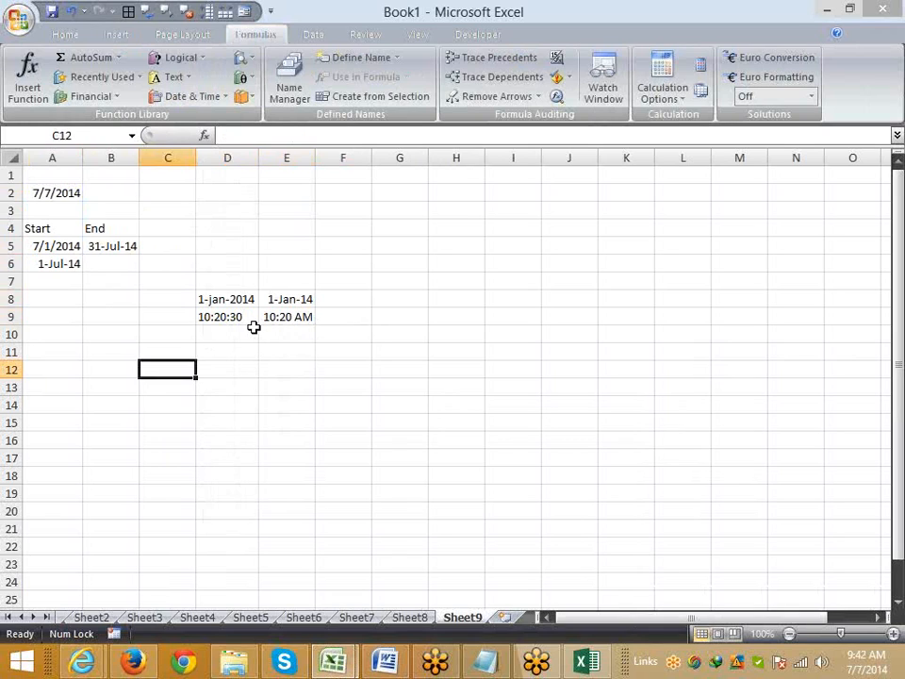
pyautogui.press('Left')
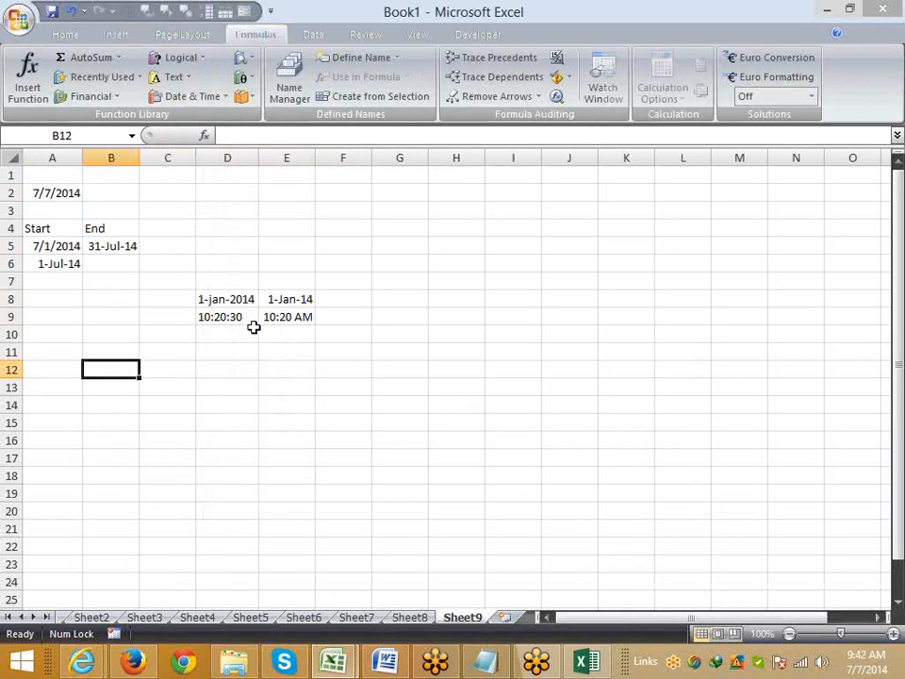
pyautogui.write('1/1')
pyautogui.press('Tab')
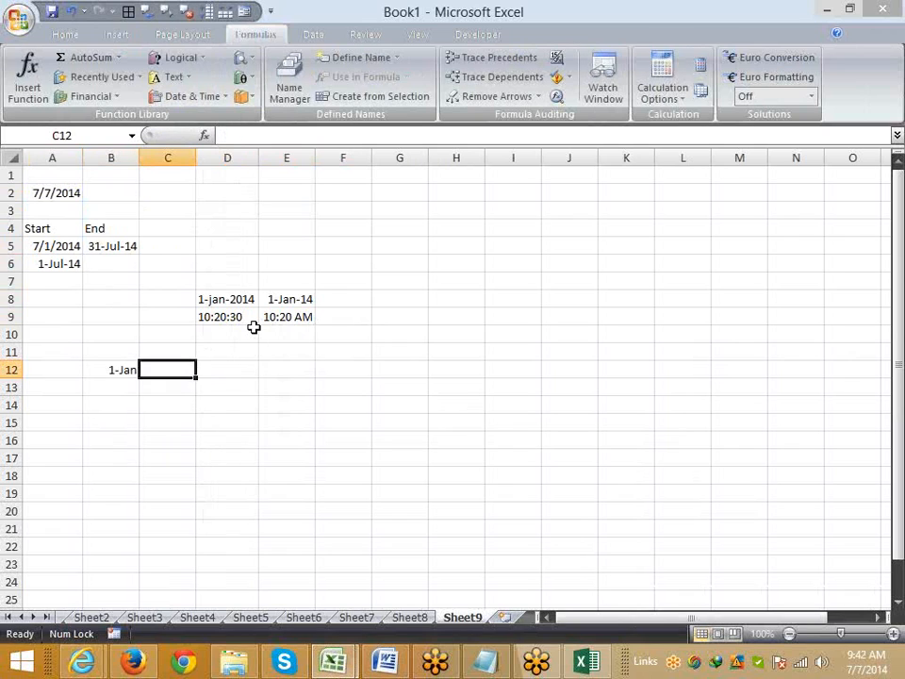
pyautogui.hotkey('ctrl', ';')
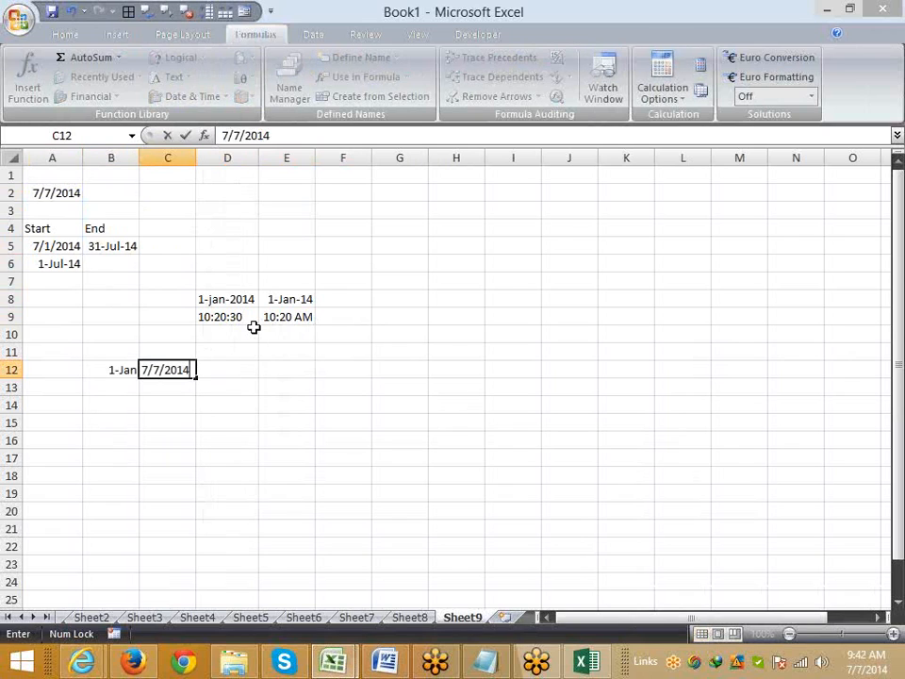
pyautogui.press('Return')
pyautogui.press('Up')
# Enter =C12-B12 in D12 to calculate the actual number of days between the two dates.
pyautogui.press('Tab')
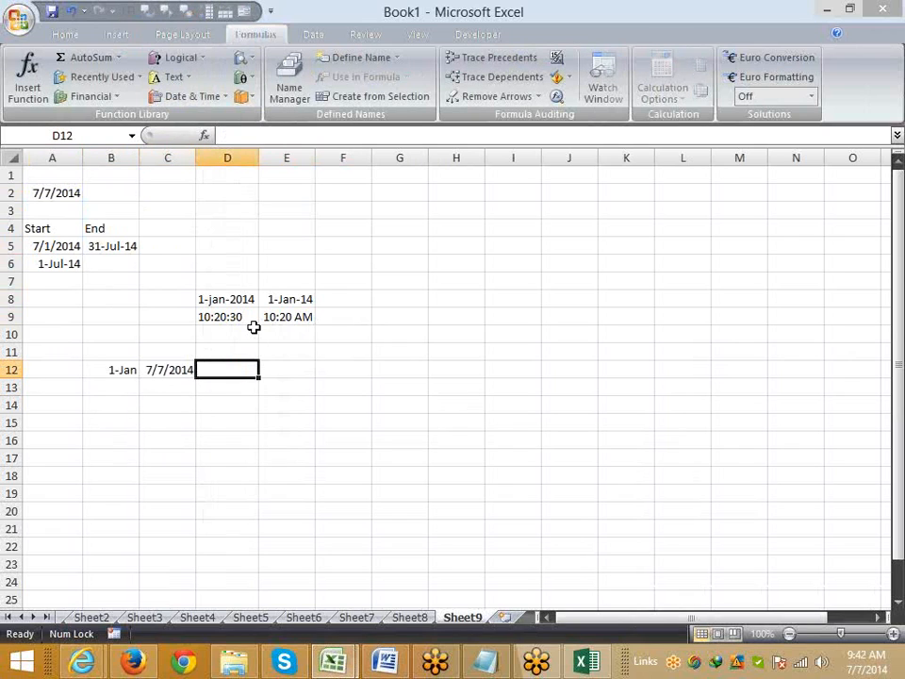
pyautogui.write('=')
pyautogui.press('Left')
pyautogui.write('-')
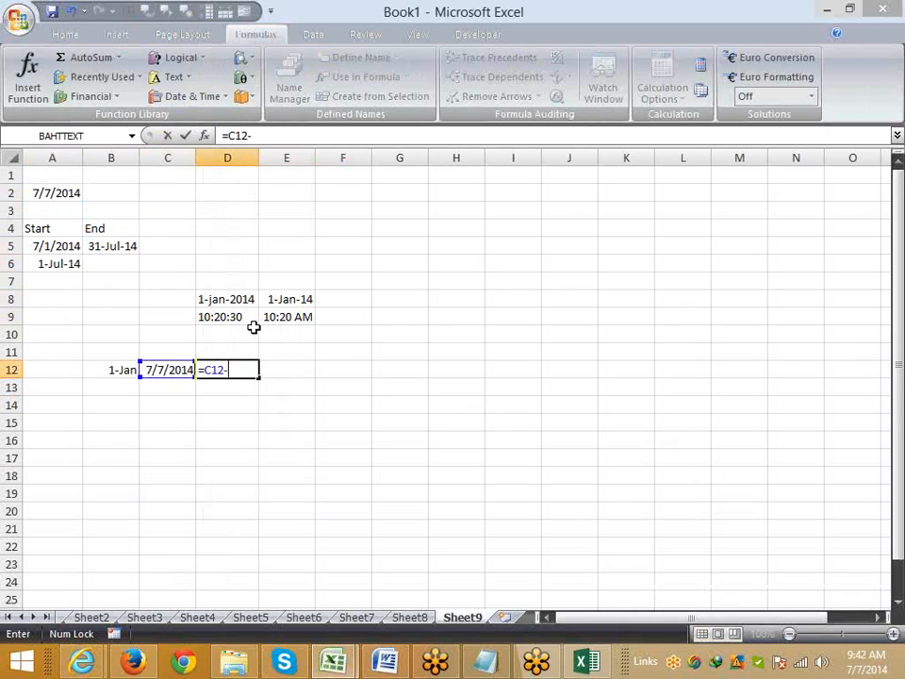
pyautogui.press('Left')
pyautogui.press('Left')
pyautogui.press('Return')
pyautogui.press('Up')
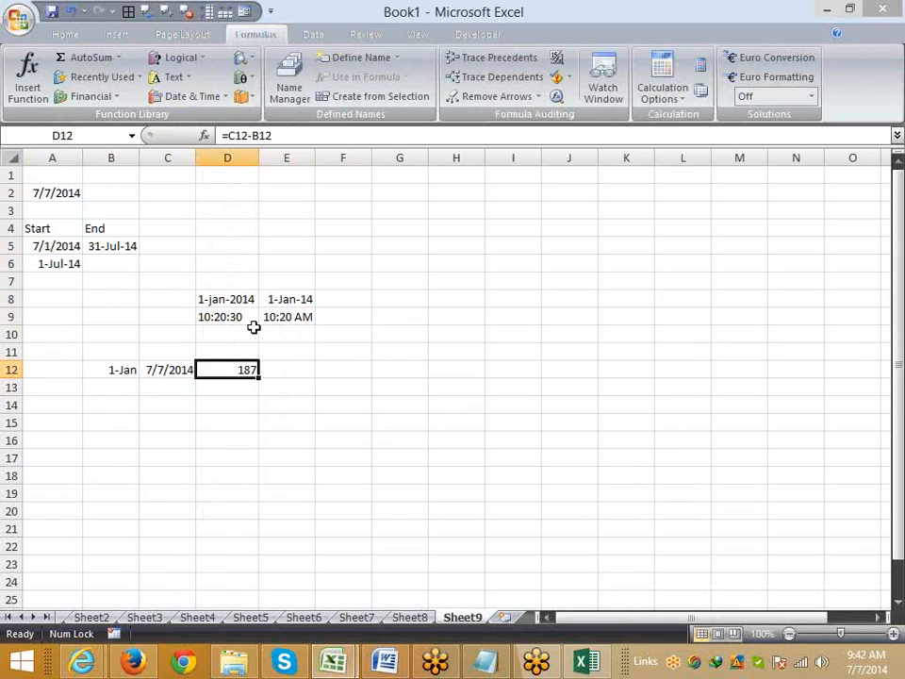
# Enter =DAYS360(B12,C12) in E12 to count the days between the dates on a 360-day year basis.
pyautogui.press('Right')
pyautogui.write('=day')
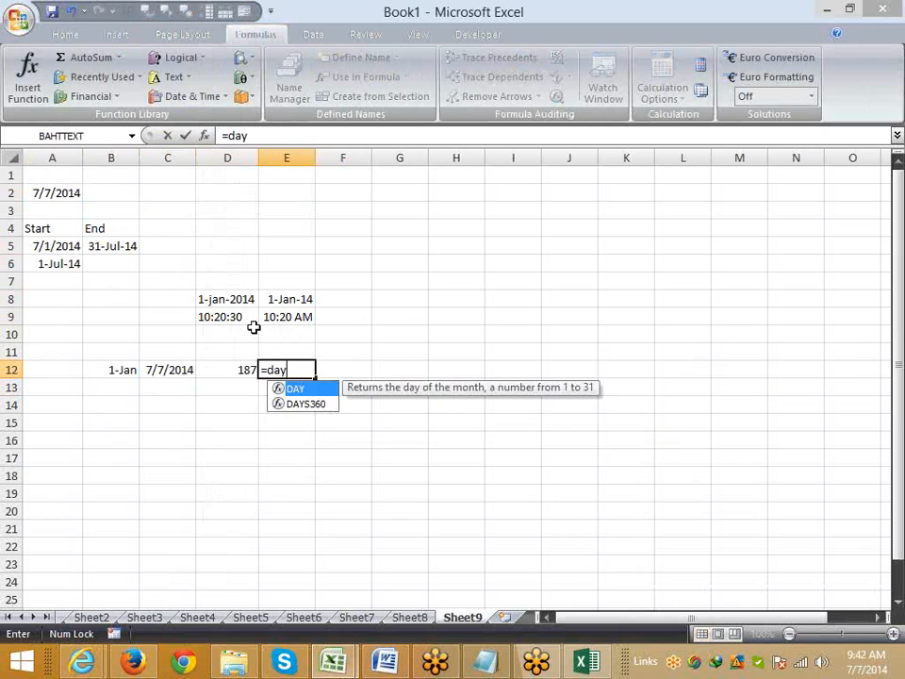
pyautogui.press('Down')
pyautogui.press('Tab')
pyautogui.press('Left')
pyautogui.press('Left')
pyautogui.press('Left')
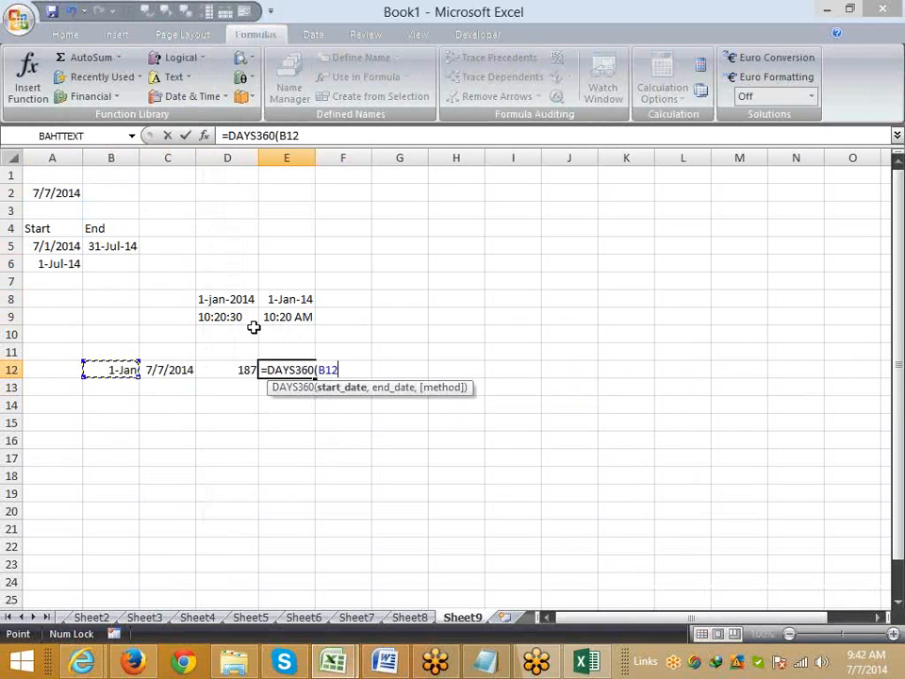
pyautogui.write(',')
pyautogui.press('Left')
pyautogui.press('Left')
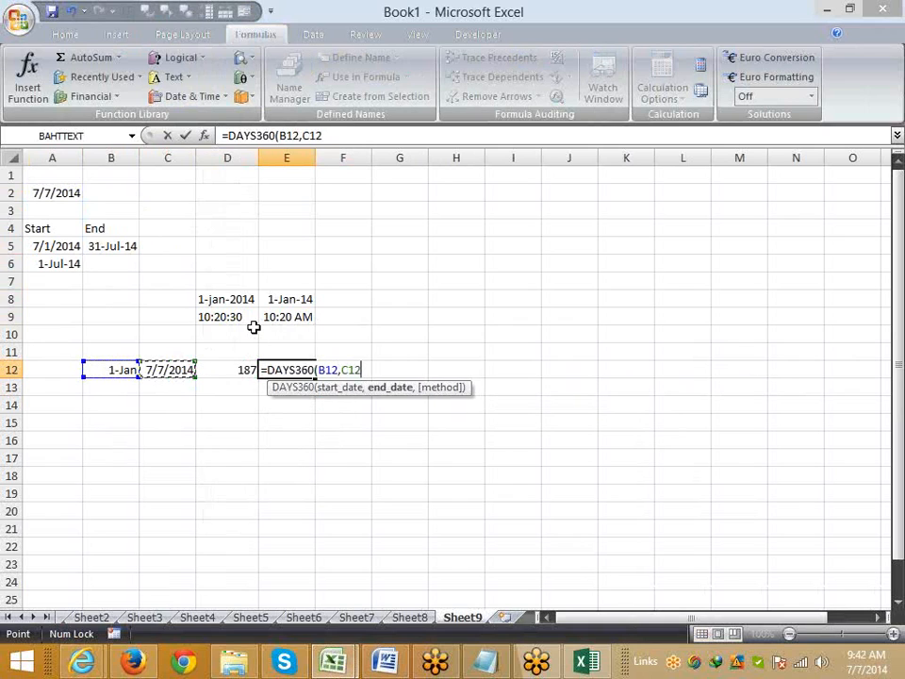
pyautogui.press('Return')
pyautogui.press('Up')
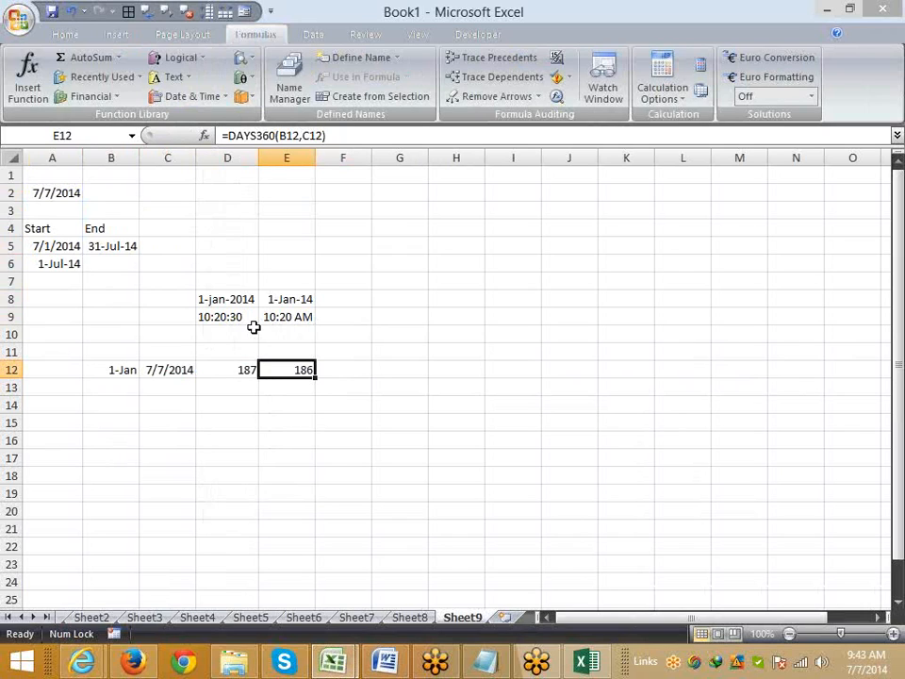
pyautogui.click(215, 435)
pyautogui.click(200, 96)
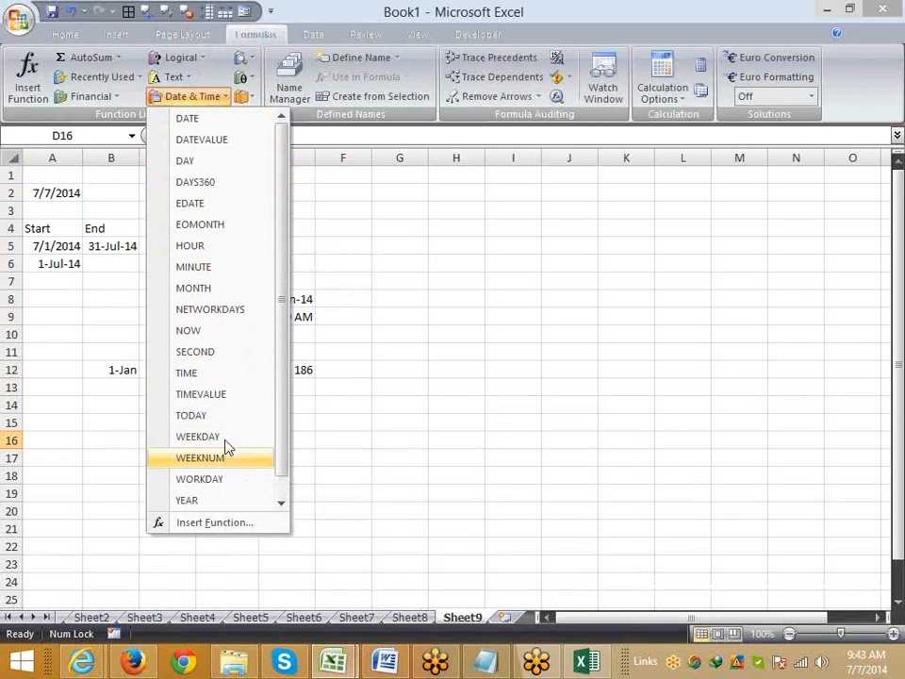
pyautogui.scroll(-1, 267, 459)
pyautogui.click(93, 464)
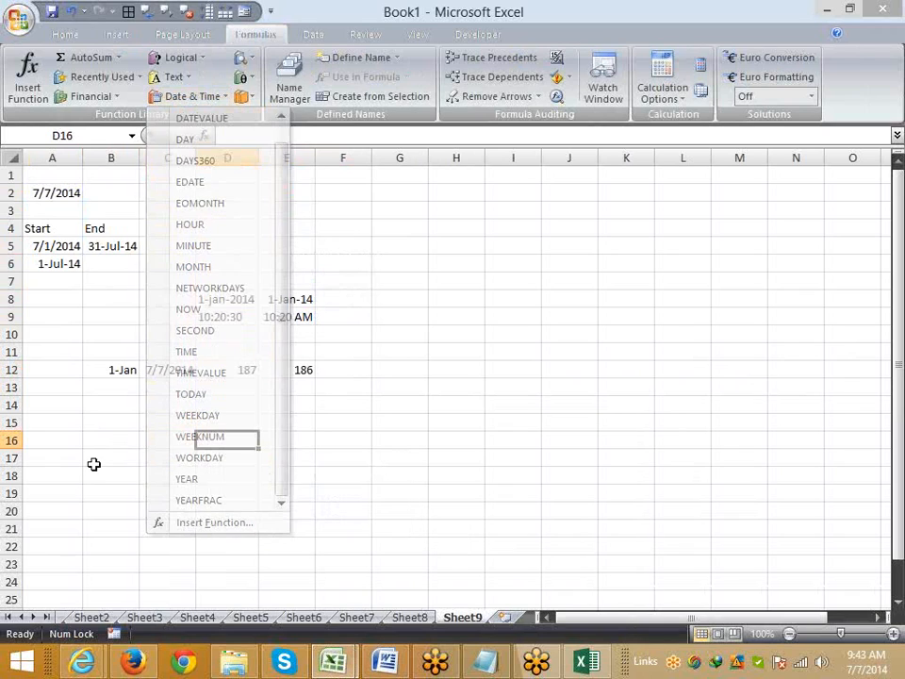
# Enter the date 1/1 in A17.
pyautogui.click(77, 455)
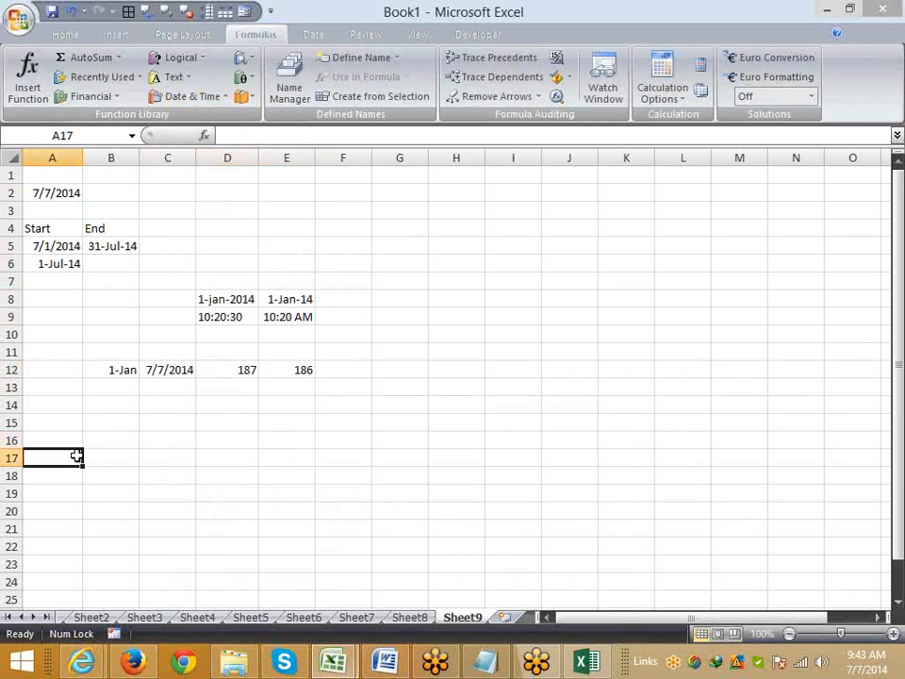
pyautogui.write('1/1')
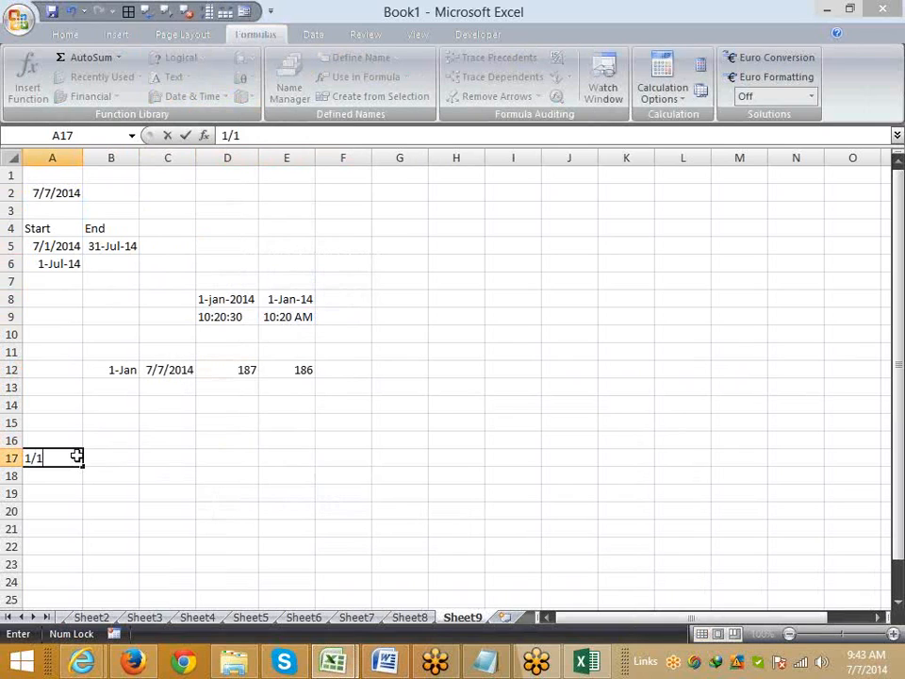
pyautogui.press('Tab')
# Replace the date in A17 with 7/1 and fill the daily date series across to K17.
pyautogui.click(72, 458)
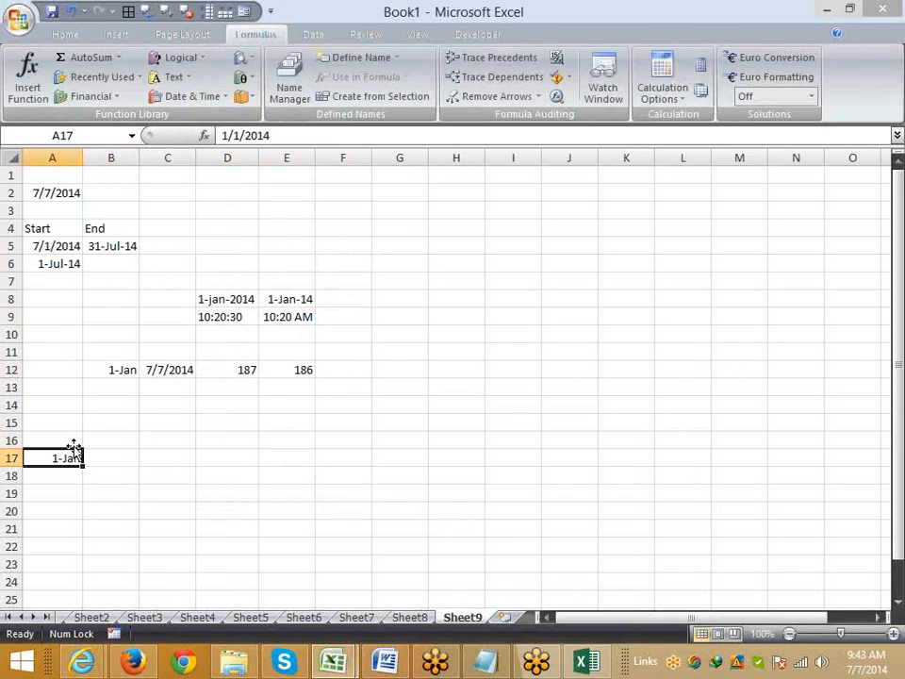
pyautogui.write('7/')
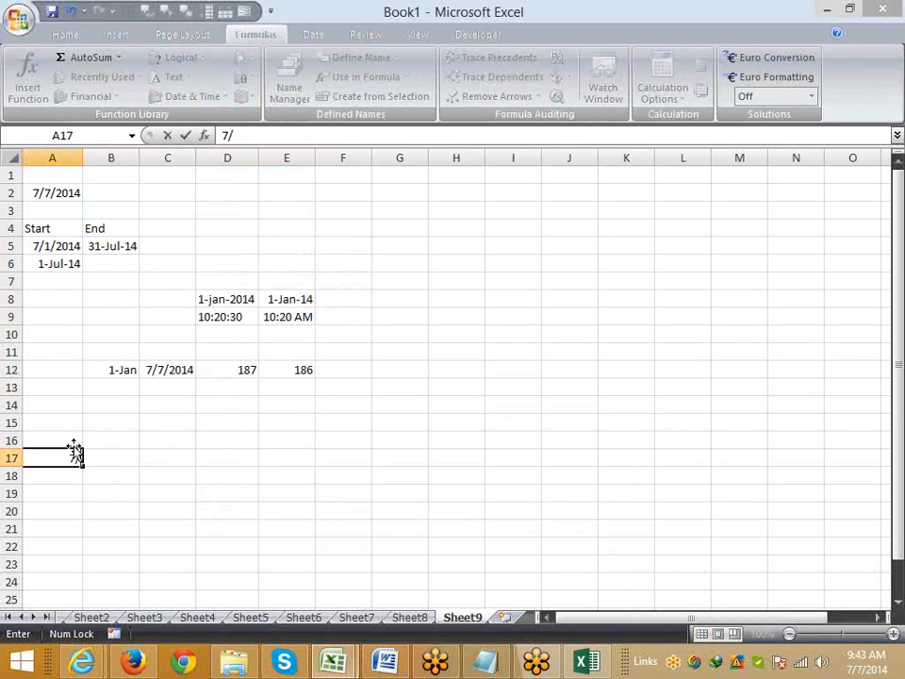
pyautogui.write('1')
pyautogui.moveTo(83, 466); pyautogui.dragTo(651, 465)
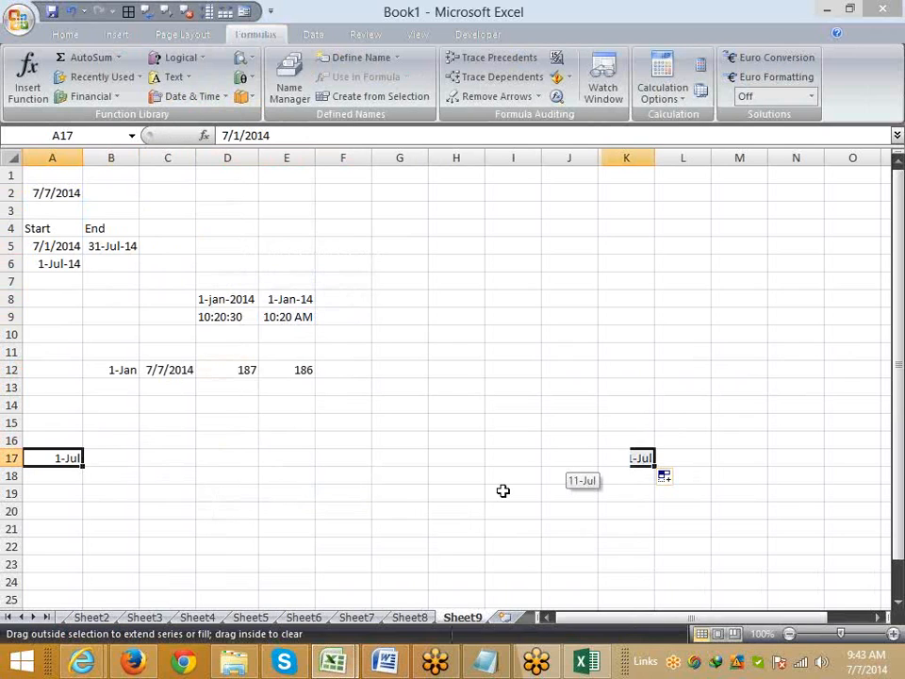
pyautogui.moveTo(503, 490); pyautogui.dragTo(503, 491)
# Enter =TEXT(A17,"DDD") in A16 to give the abbreviated weekday name of the date below.
pyautogui.press('Up')
pyautogui.write('=te')
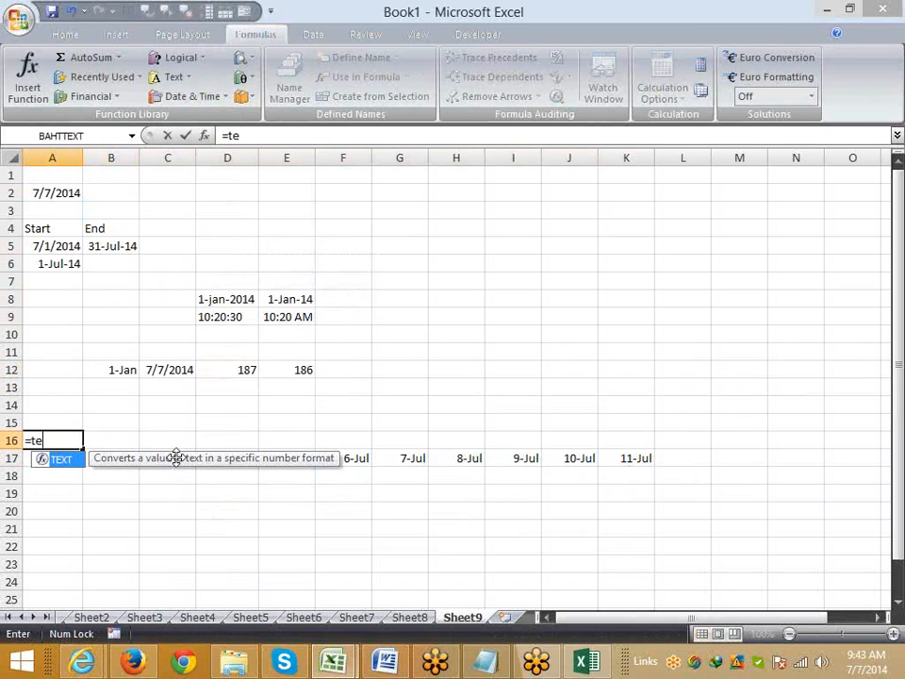
pyautogui.press('Tab')
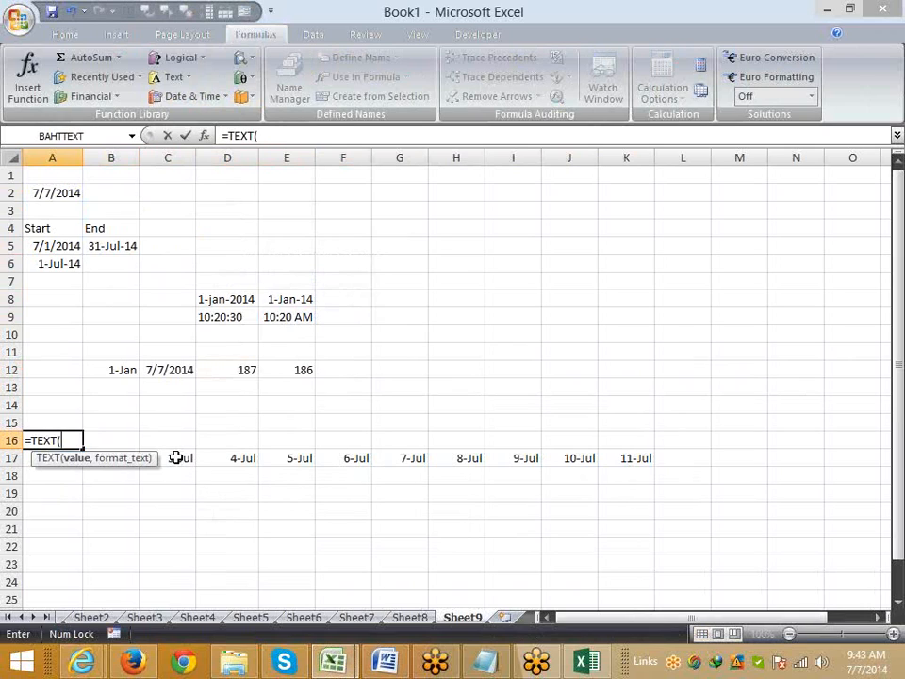
pyautogui.press('Down')
pyautogui.write(',')
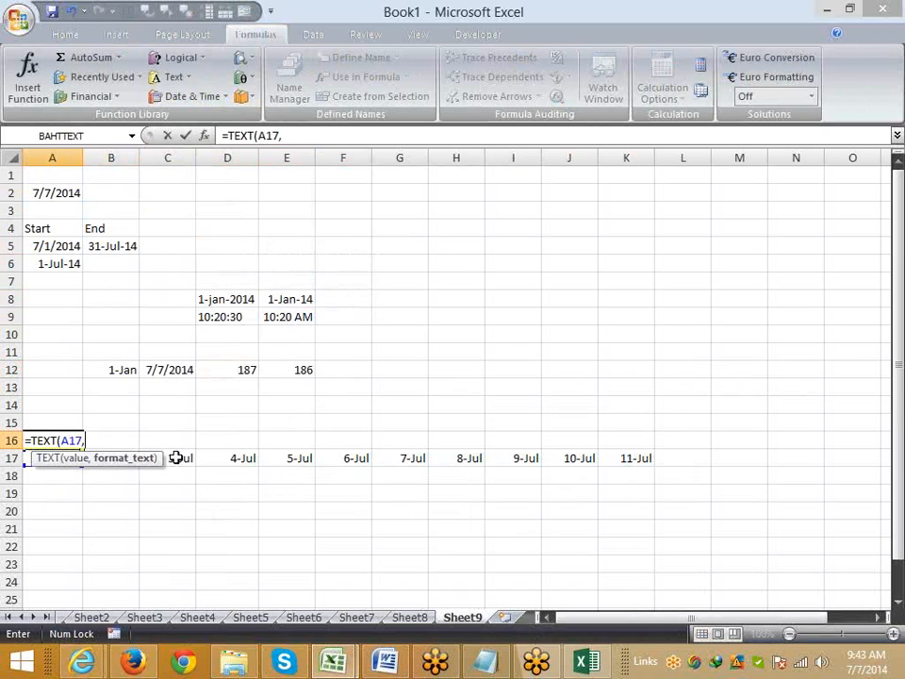
pyautogui.write('"DDD"')
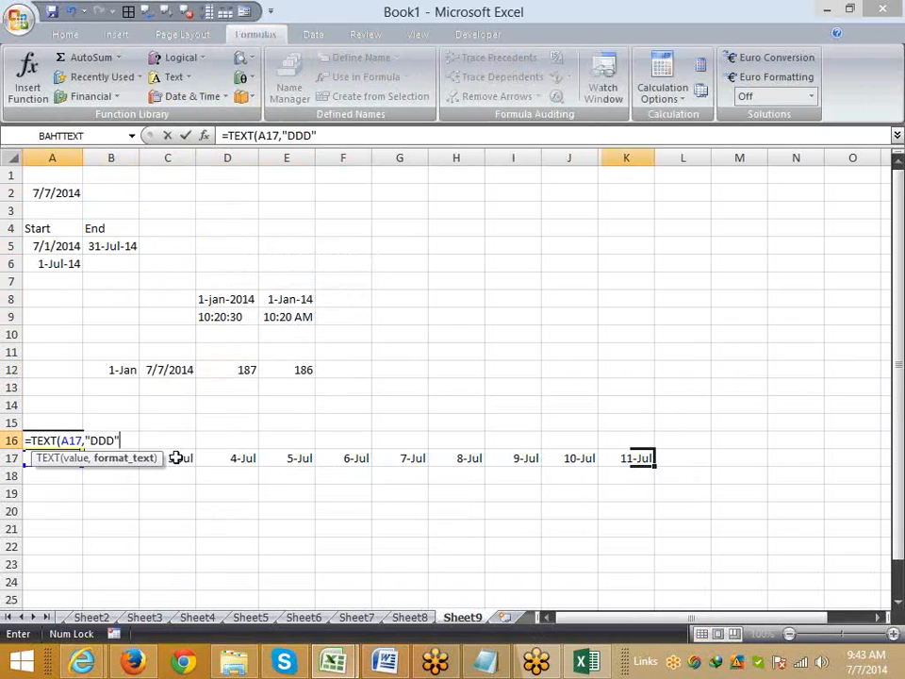
pyautogui.press('Return')
# Fill the weekday name formula from A16 across to K16.
pyautogui.hotkey('ctrl', 'Right')
pyautogui.press('Up')
pyautogui.hotkey('ctrl', 'shift', 'Left')
pyautogui.hotkey('ctrl', 'r')
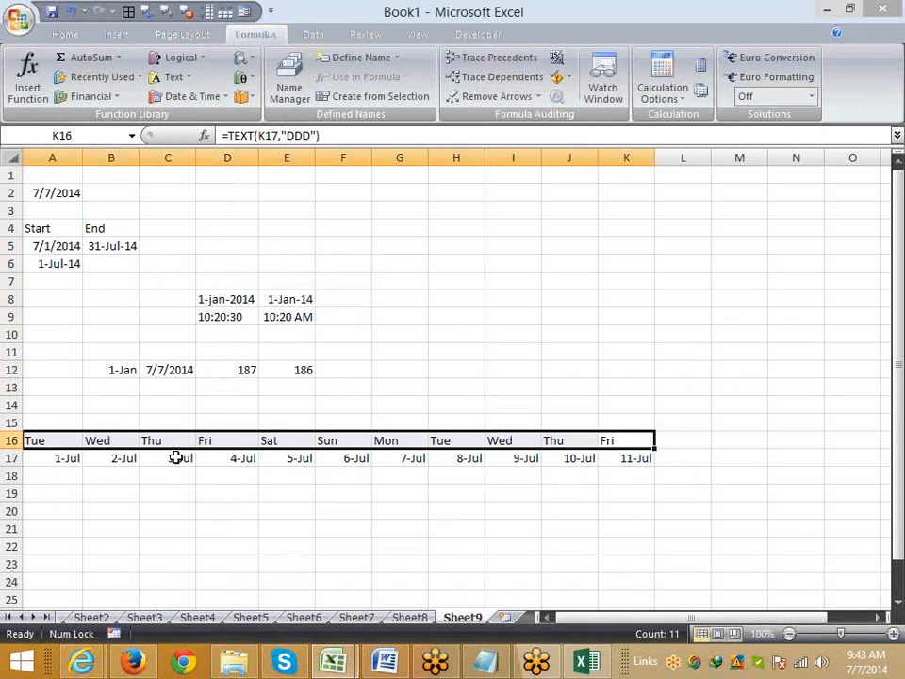
# Enter the day numbers 3, 4 and 5 in A18:C18 under the first three dates.
pyautogui.press('Down')
pyautogui.press('Down')
pyautogui.press('Down')
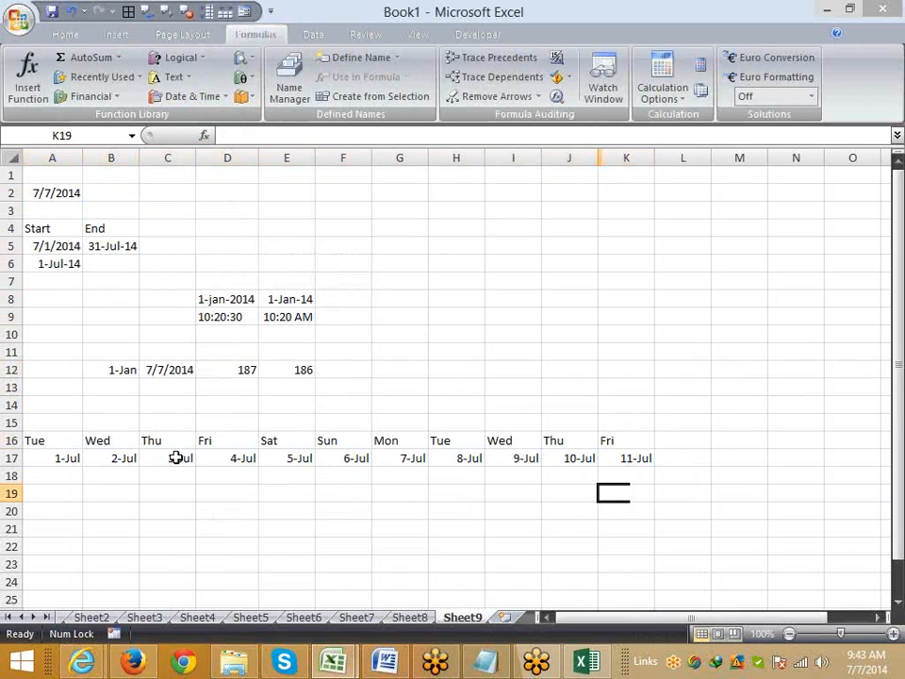
pyautogui.press('Left')
pyautogui.press('Left')
pyautogui.hotkey('ctrl', 'Left')
pyautogui.press('Up')
pyautogui.write('3')
pyautogui.press('Tab')
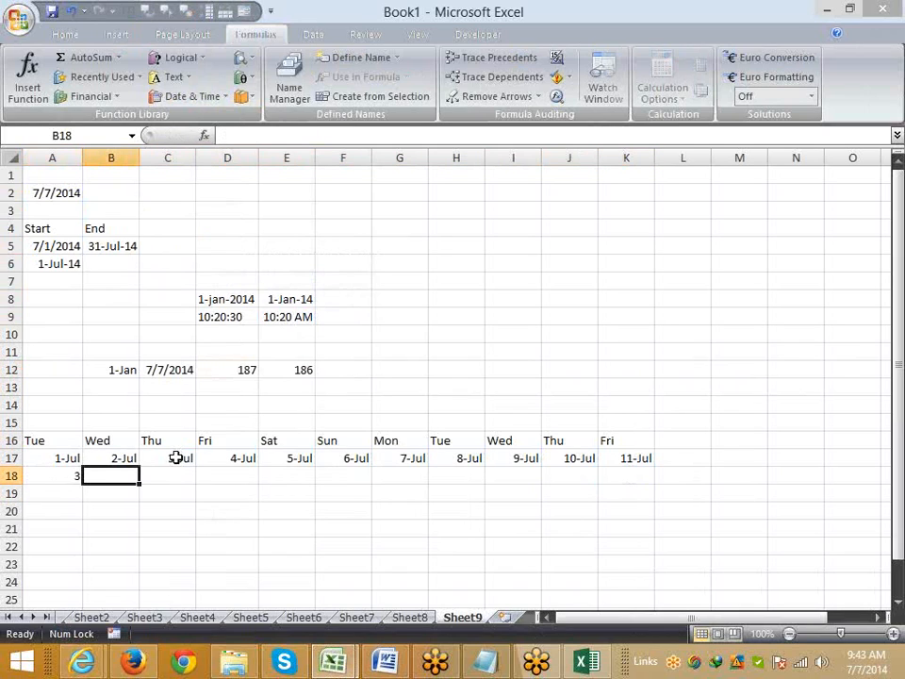
pyautogui.write('4')
pyautogui.press('Tab')
pyautogui.write('5')
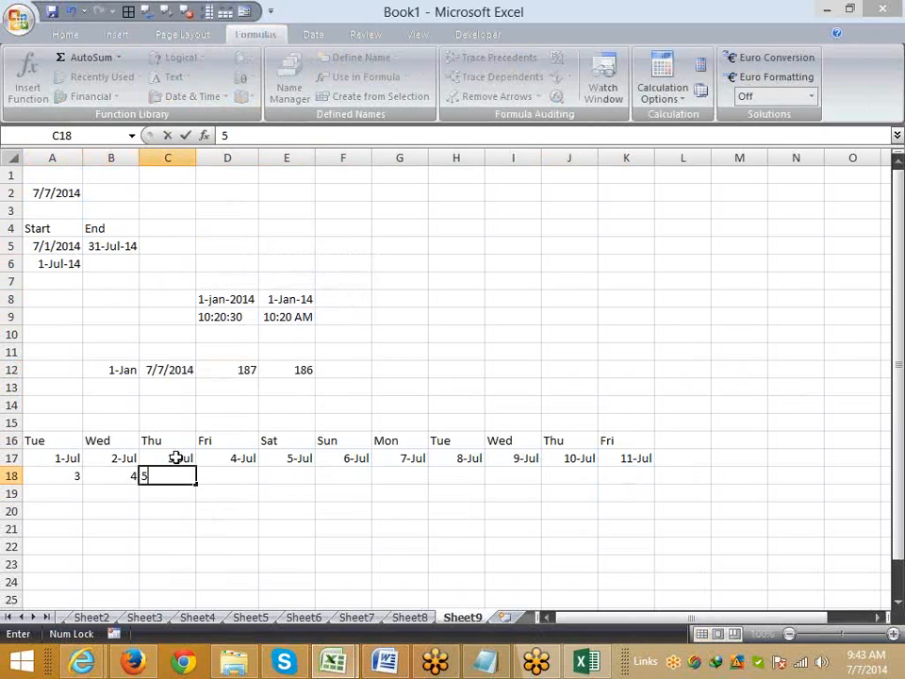
pyautogui.press('Tab')
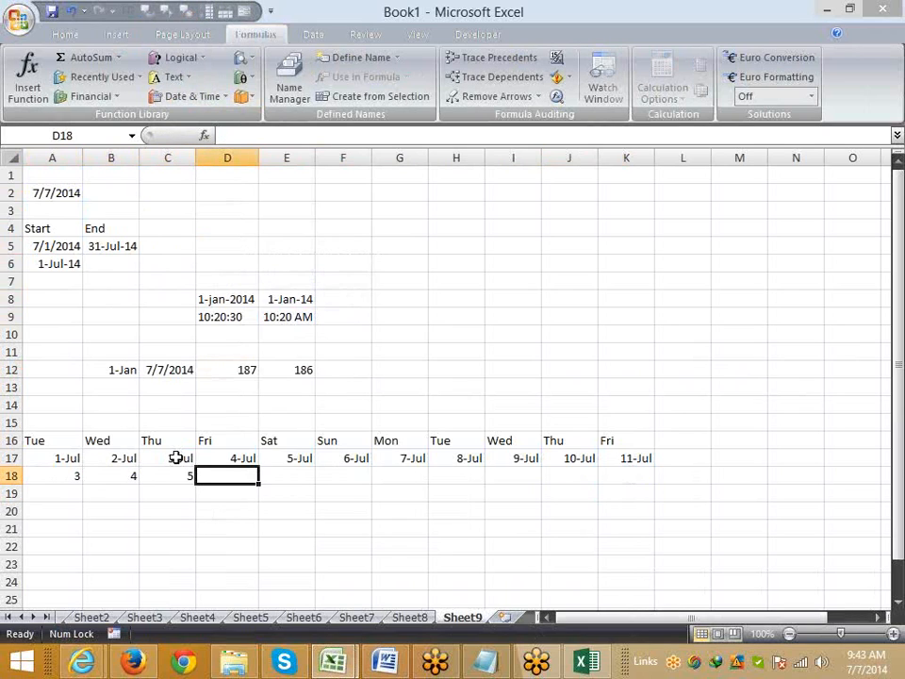
# Enter the weekday numbers 2, 3, 4, 5, 6, 7 and 1 in A18:G18, counting Monday as day 1.
pyautogui.press('Left')
pyautogui.press('Left')
pyautogui.press('Left')
pyautogui.write('2')
pyautogui.press('Tab')
pyautogui.write('3')
pyautogui.press('Tab')
pyautogui.write('4')
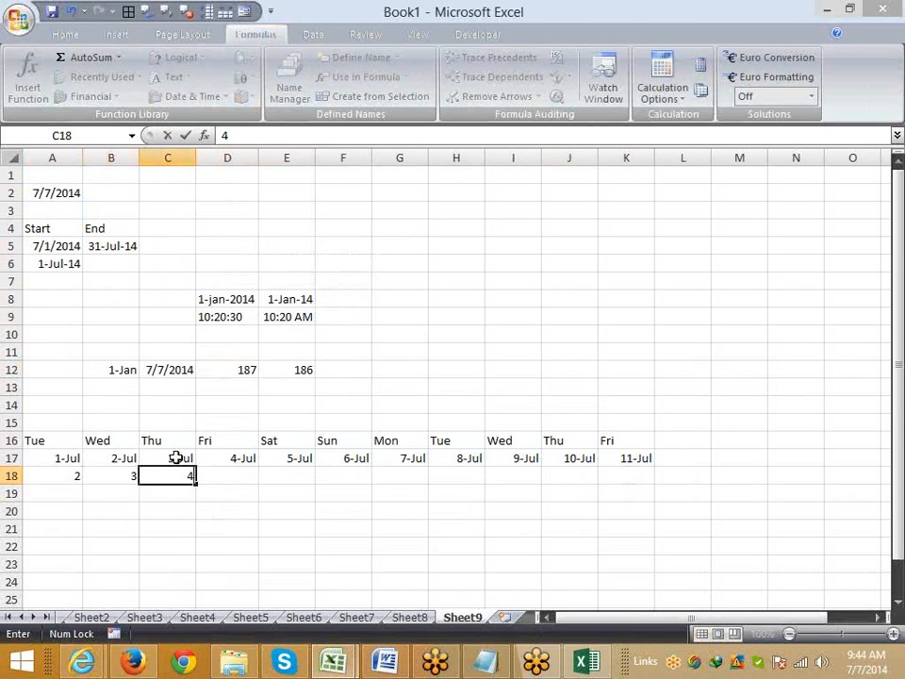
pyautogui.press('Tab')
pyautogui.write('5')
pyautogui.press('Tab')
pyautogui.write('6')
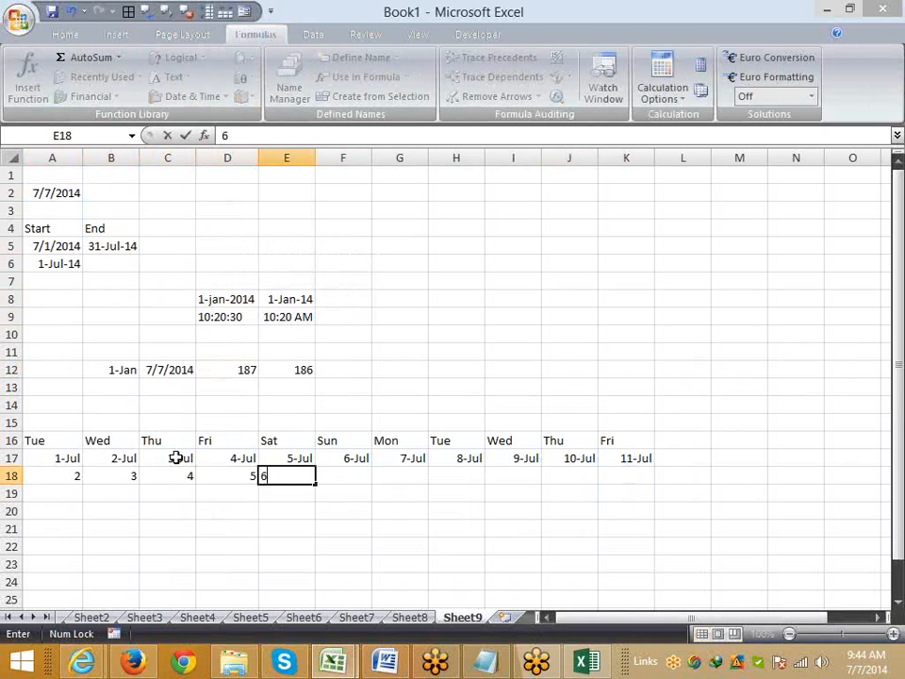
pyautogui.press('Tab')
pyautogui.write('7')
pyautogui.press('Tab')
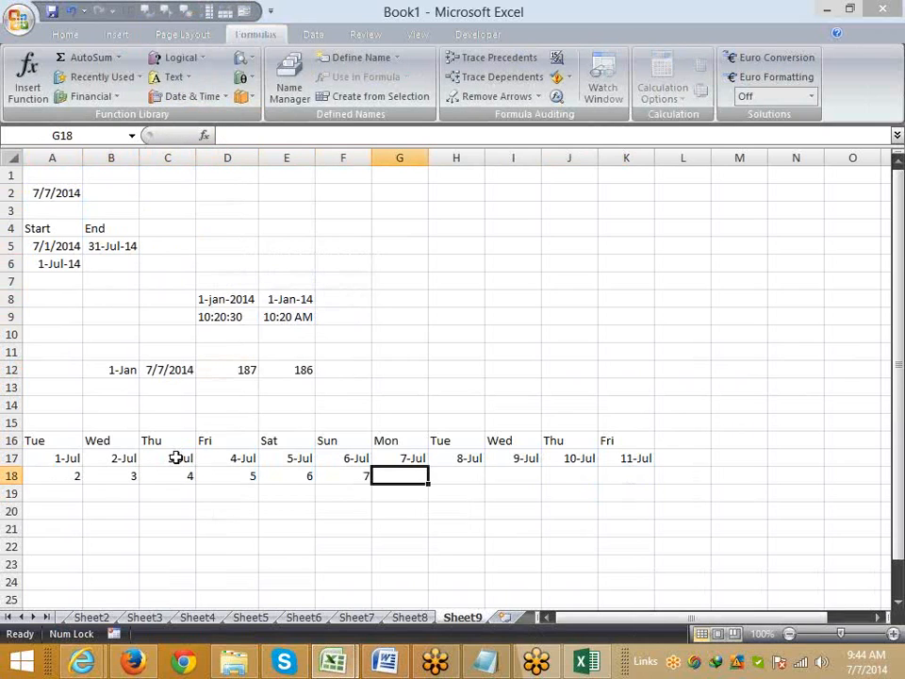
pyautogui.write('1')
pyautogui.press('Tab')
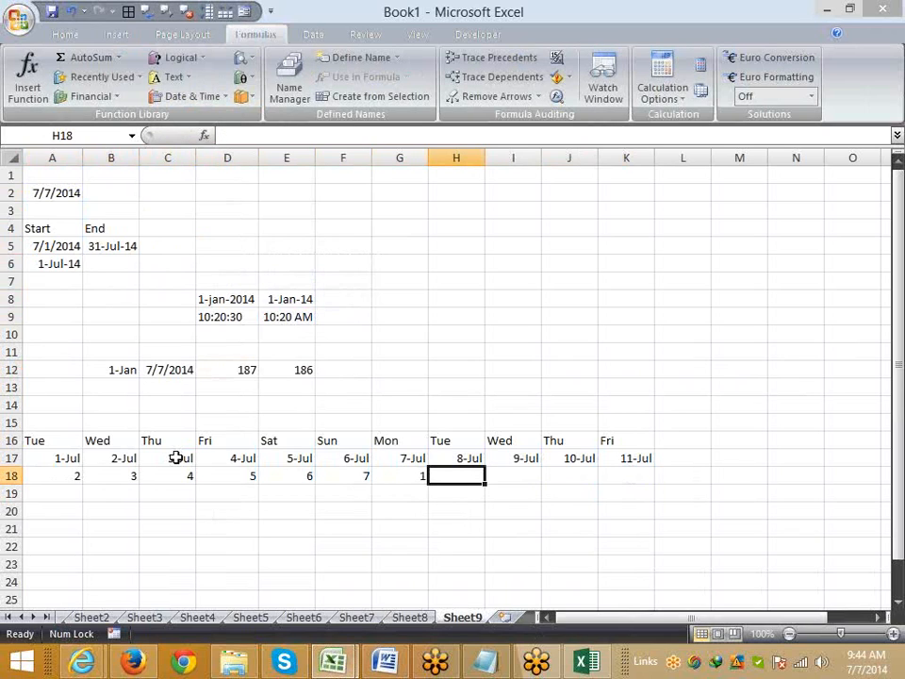
# Enter =WEEKDAY(A17,1) in A19 to return the weekday number with return type 1.
pyautogui.press('Left')
pyautogui.press('Home')
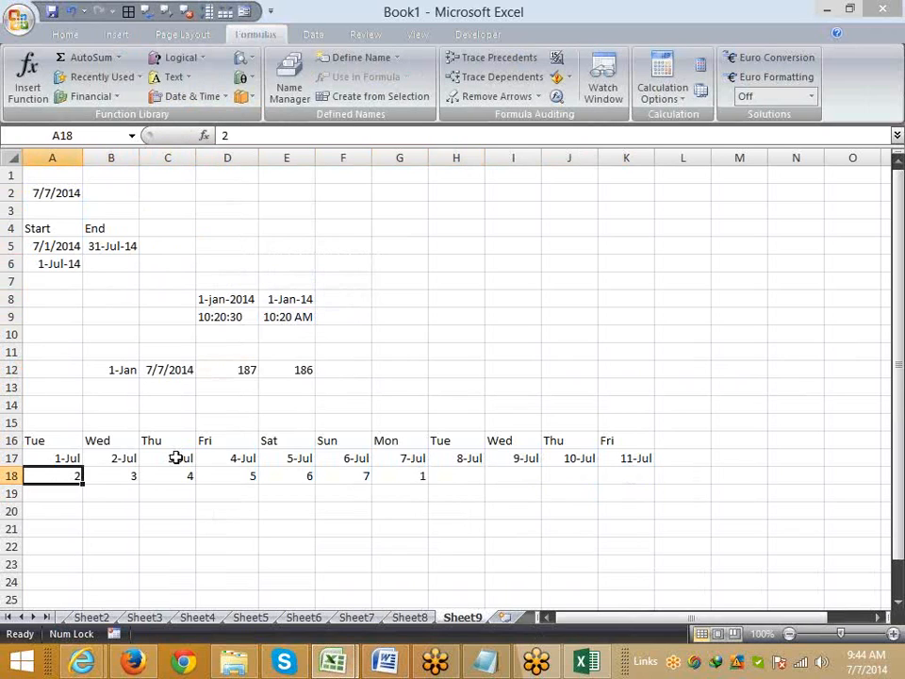
pyautogui.press('Down')
pyautogui.write('=we')
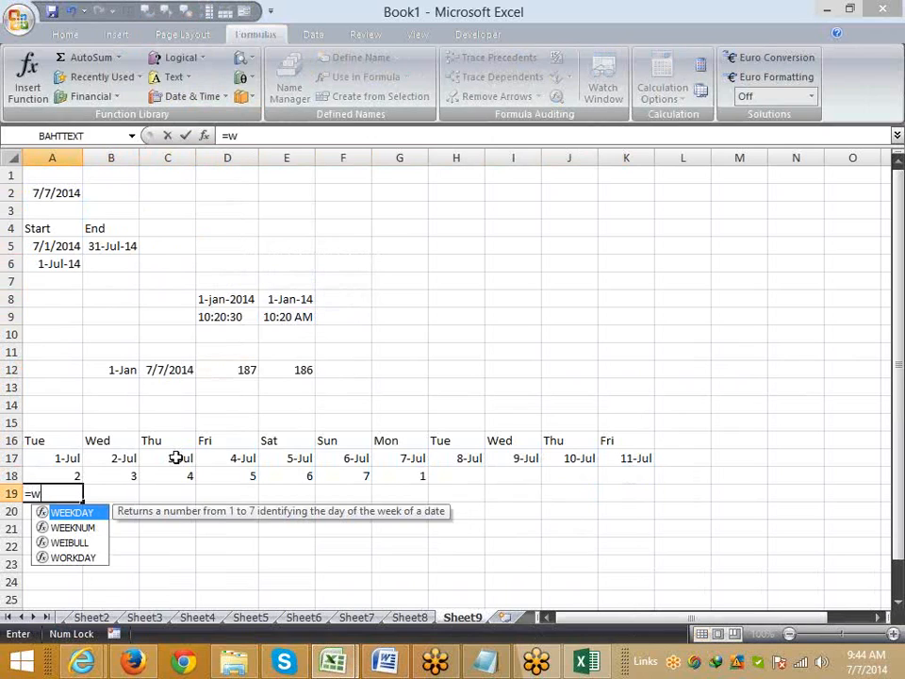
pyautogui.press('Tab')
pyautogui.press('Up')
pyautogui.press('Up')
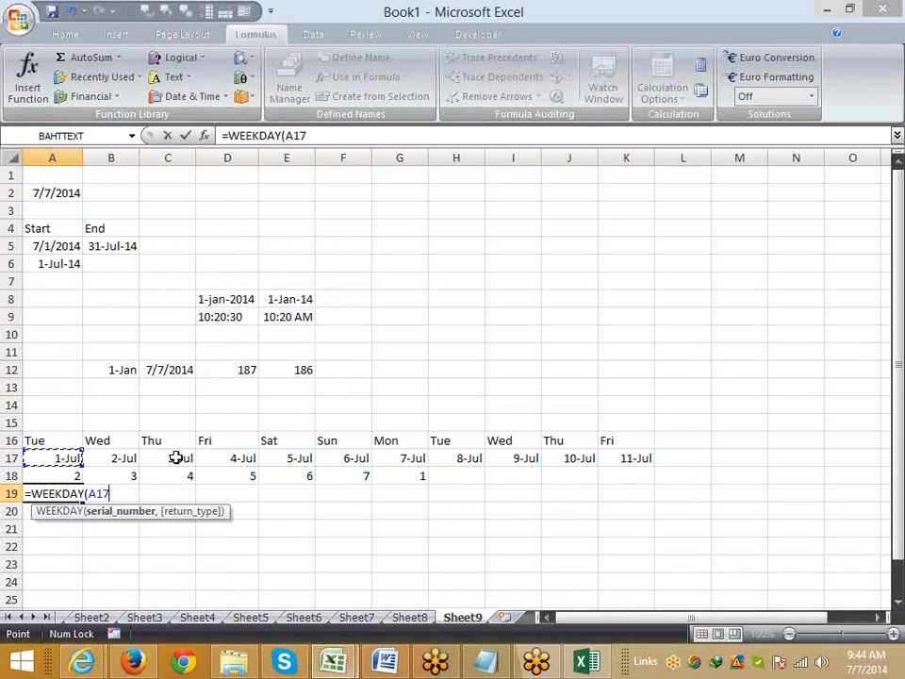
pyautogui.write(',')
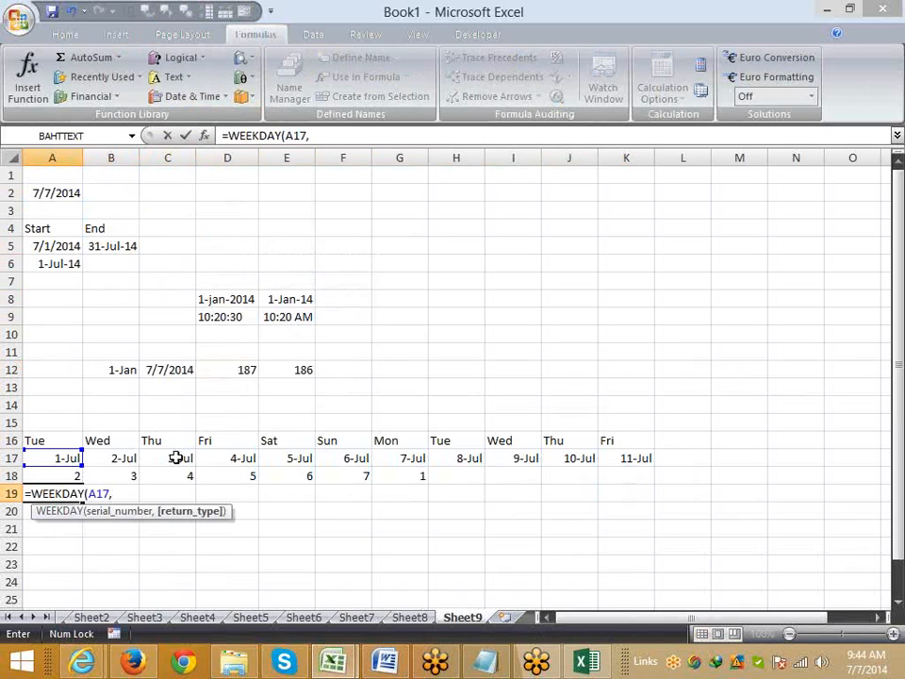
pyautogui.write('1')
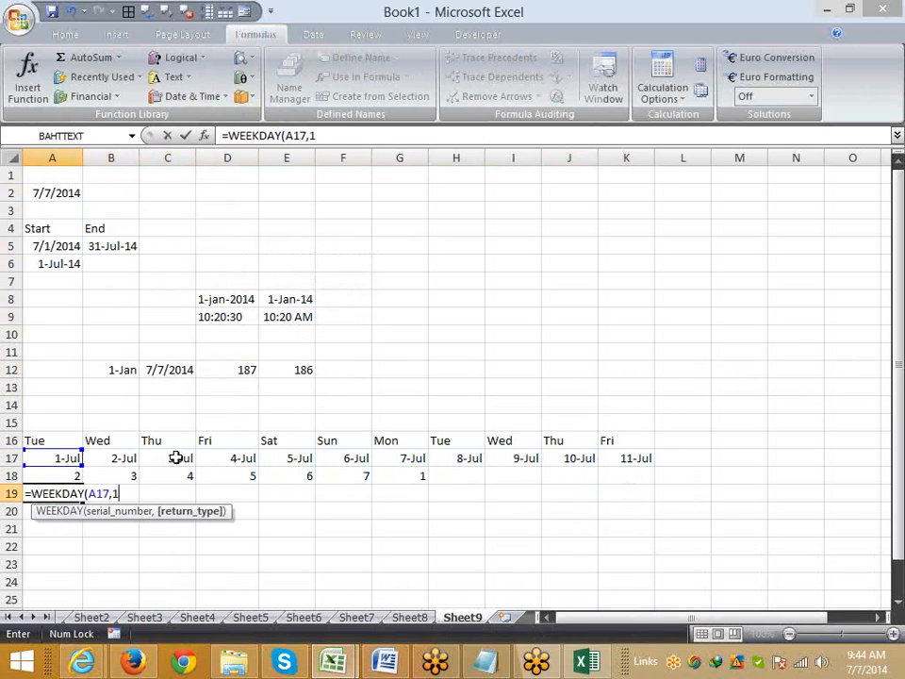
pyautogui.press('Return')
# Change the return type of the WEEKDAY formula in A19 to 2 so weeks start on Monday.
pyautogui.press('Up')
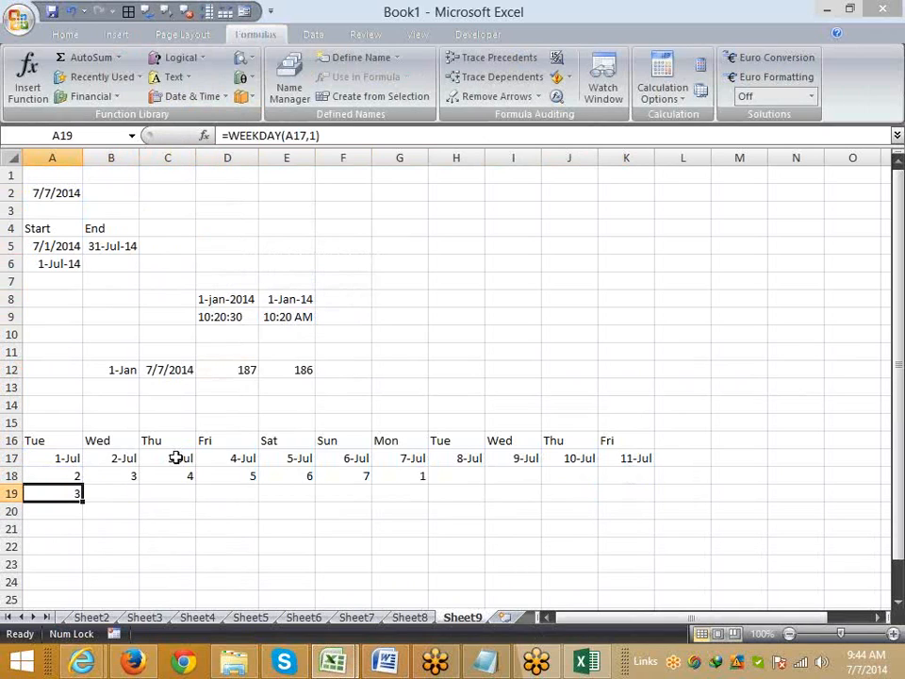
pyautogui.press('F2')
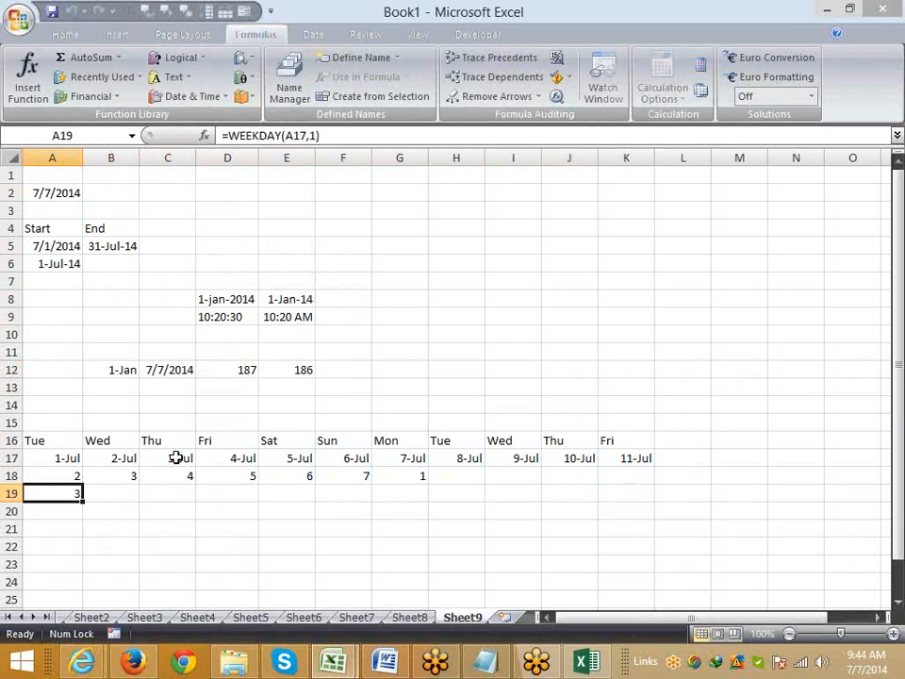
pyautogui.press('F2')
pyautogui.press('BackSpace')
pyautogui.press('BackSpace')
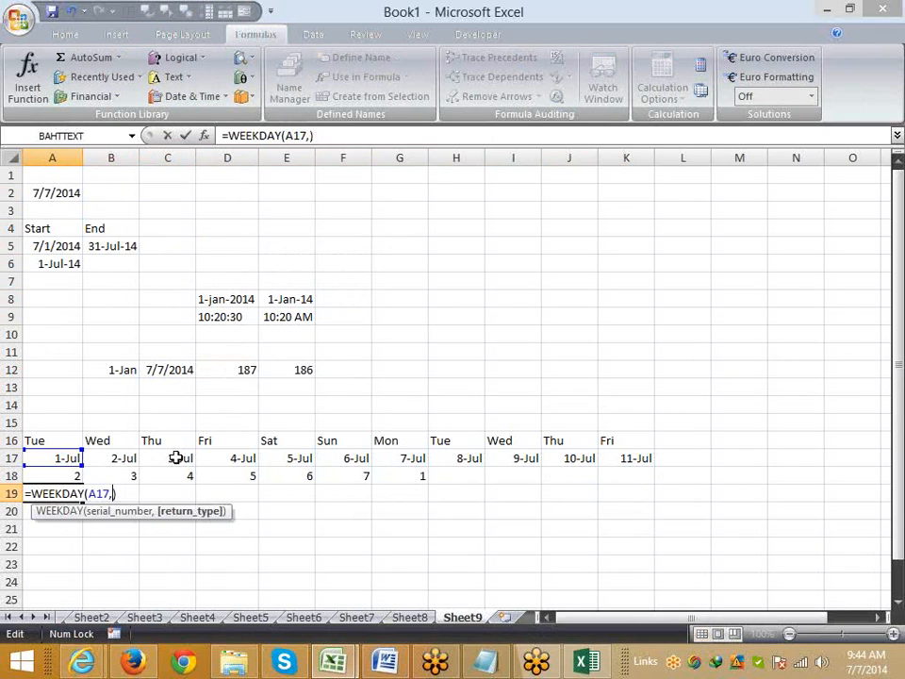
pyautogui.write('2)')
pyautogui.press('Return')
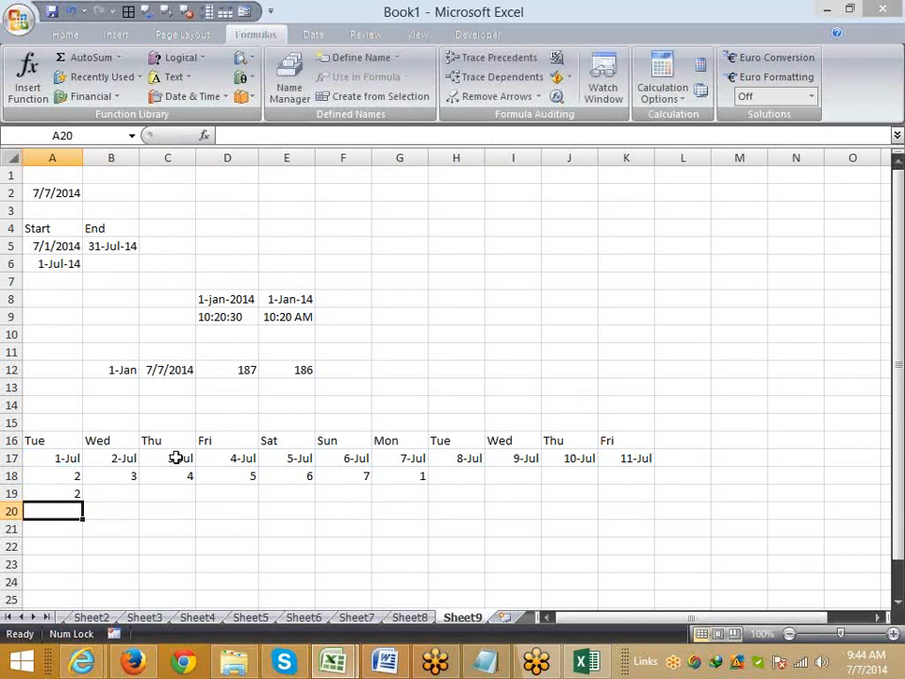
# Fill the WEEKDAY formula from A19 across to K19.
pyautogui.press('Up')
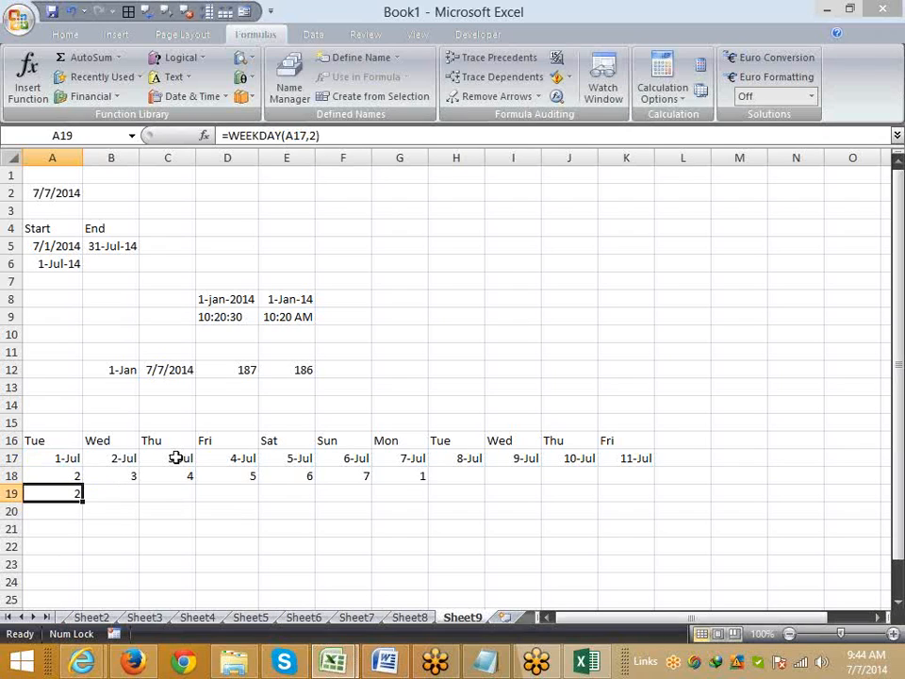
pyautogui.hotkey('shift', 'Right')
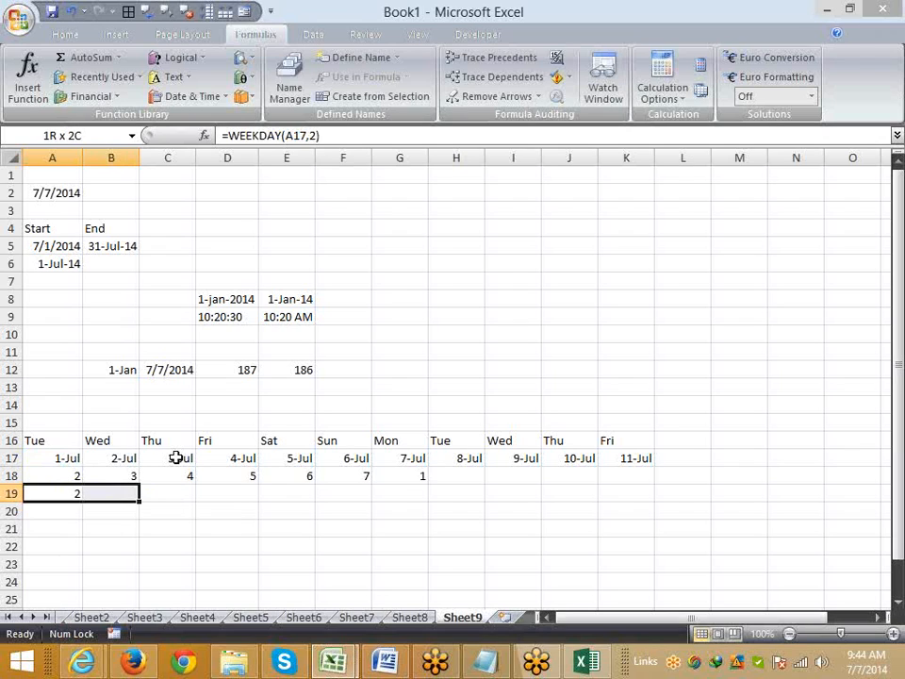
pyautogui.hotkey('shift', 'Right')
pyautogui.hotkey('shift', 'Right')
pyautogui.hotkey('shift', 'Right')
pyautogui.hotkey('shift', 'Right')
pyautogui.hotkey('shift', 'Right')
pyautogui.hotkey('shift', 'Right')
pyautogui.hotkey('shift', 'Right')
pyautogui.hotkey('shift', 'Right')
pyautogui.hotkey('shift', 'Right')
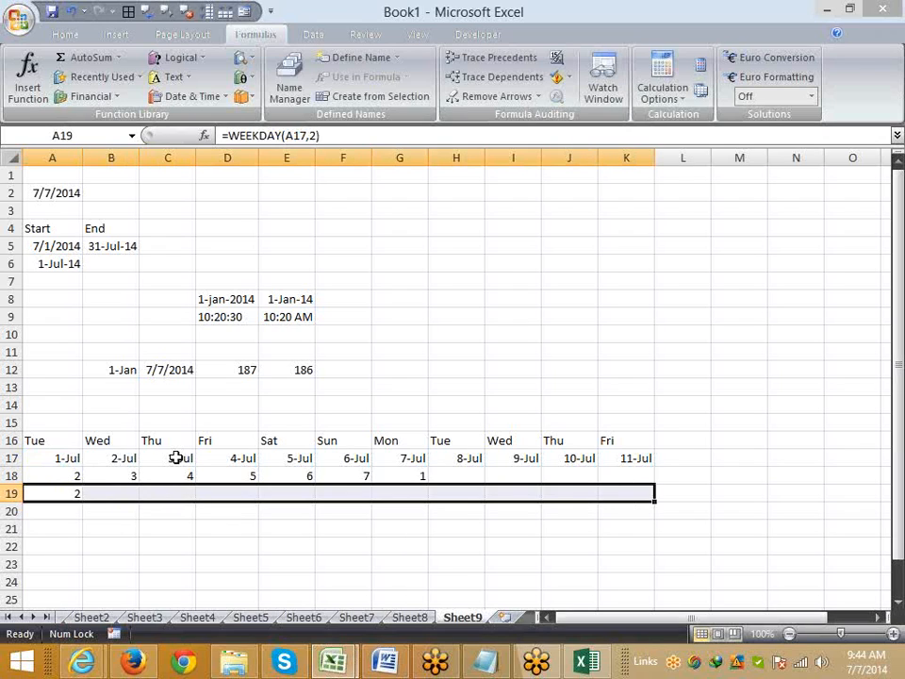
pyautogui.hotkey('ctrl', 'r')
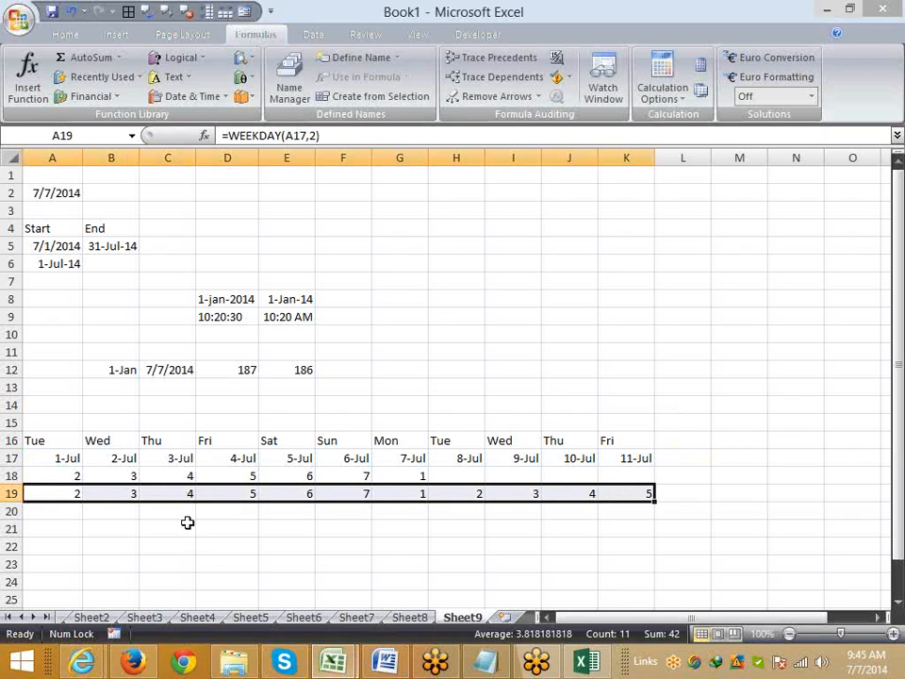
# Enter =WEEKNUM(G17) in G21 to return the week number of the 7-Jul date.
pyautogui.press('Down')
pyautogui.press('Right')
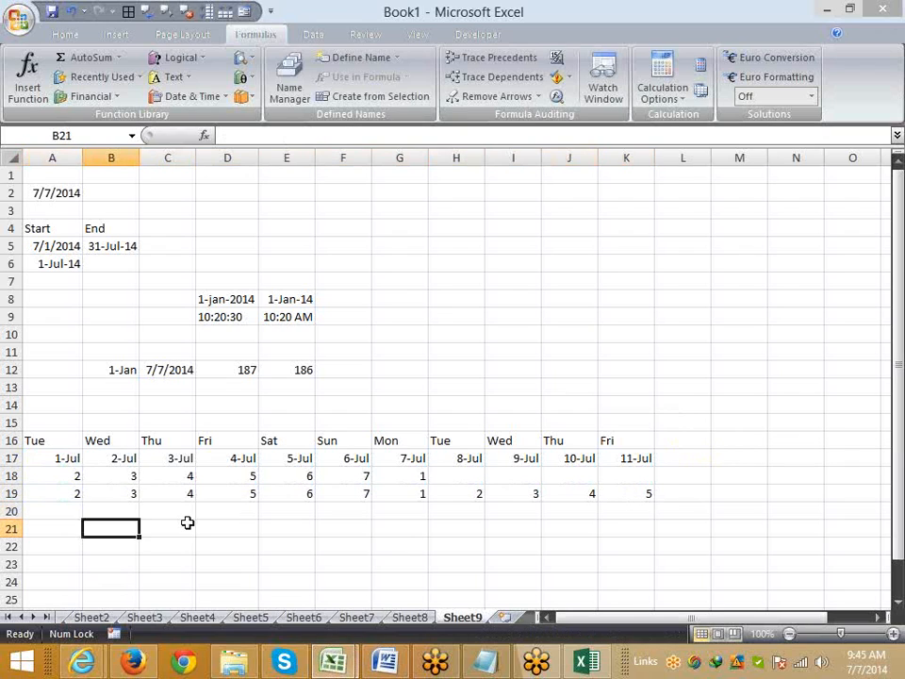
pyautogui.press('Right')
pyautogui.press('Right')
pyautogui.press('Right')
pyautogui.press('Right')
pyautogui.press('Right')
pyautogui.press('Right')
pyautogui.press('Left')
pyautogui.press('Left')
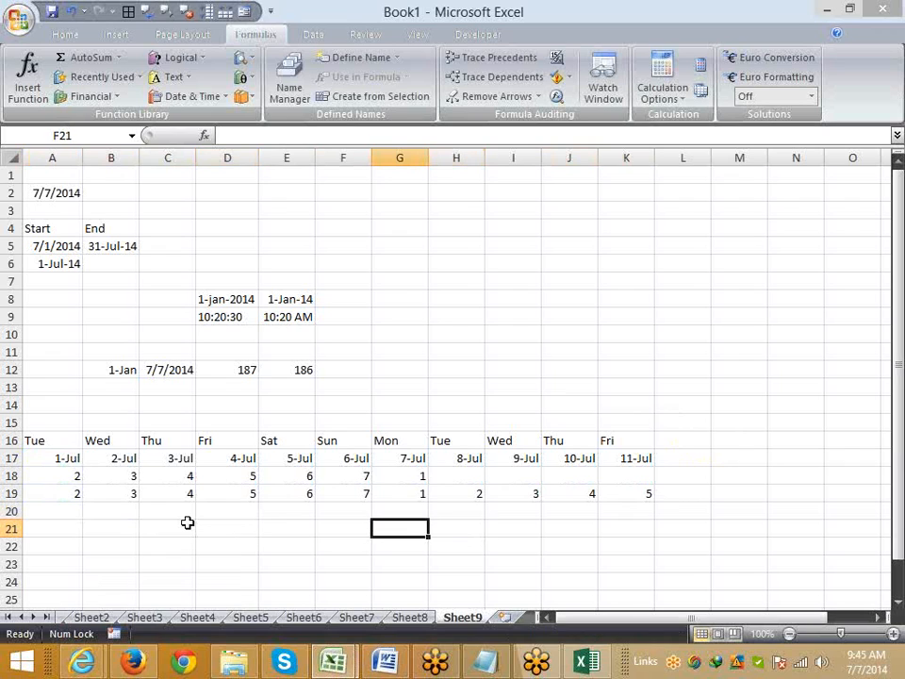
pyautogui.press('Right')
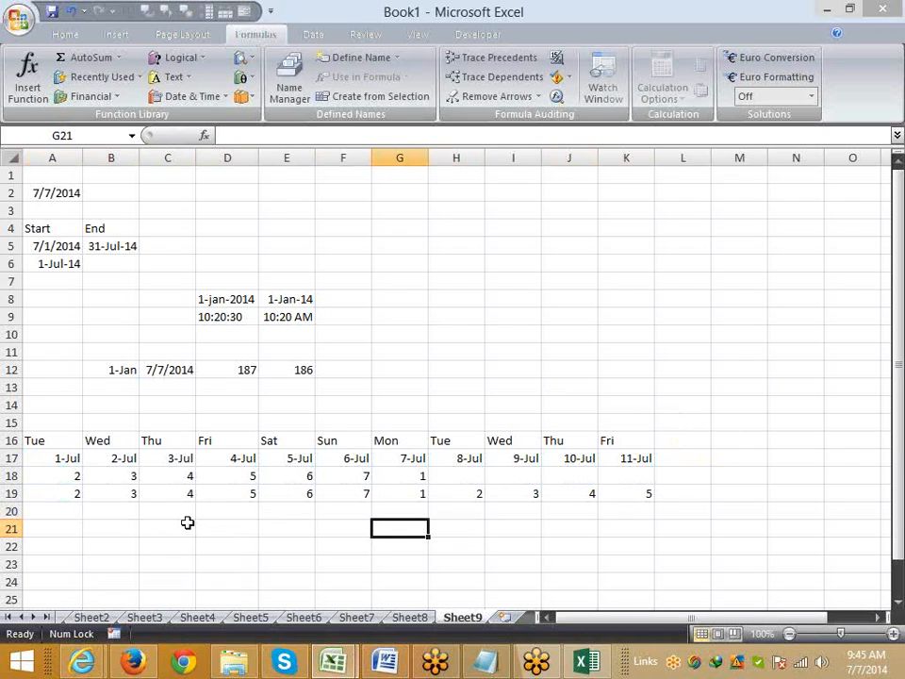
pyautogui.write('=w')
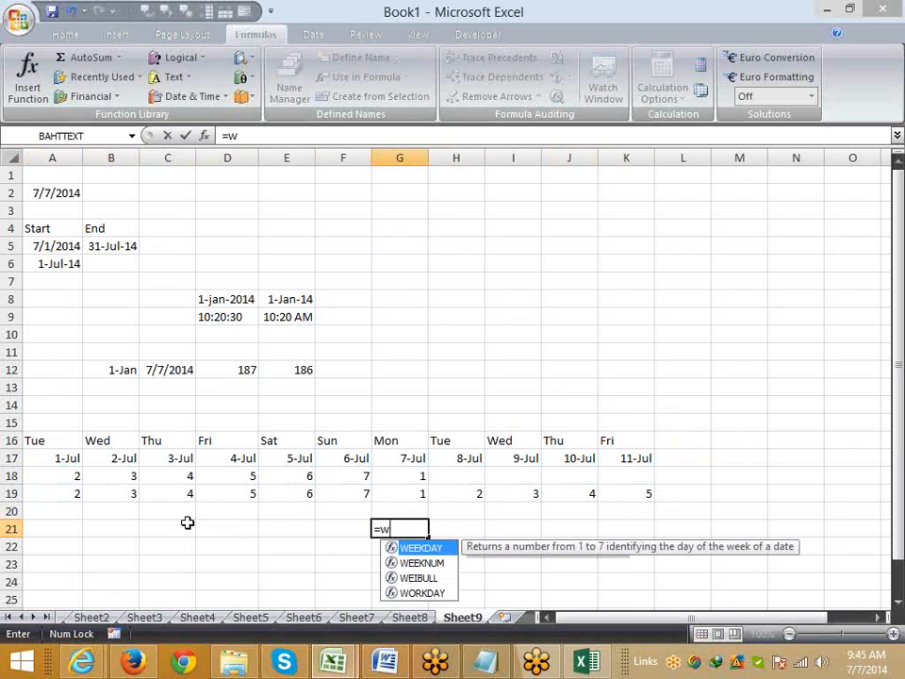
pyautogui.write('e')
pyautogui.press('Down')
pyautogui.press('Tab')
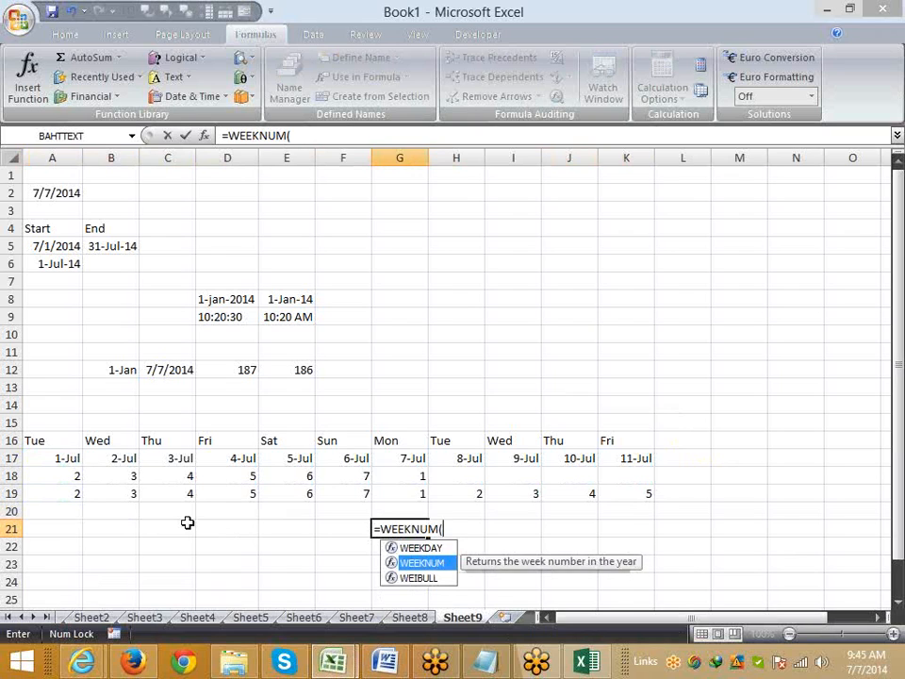
pyautogui.press('Up')
pyautogui.press('Up')
pyautogui.press('Up')
pyautogui.press('Up')
pyautogui.press('Return')
pyautogui.press('Up')
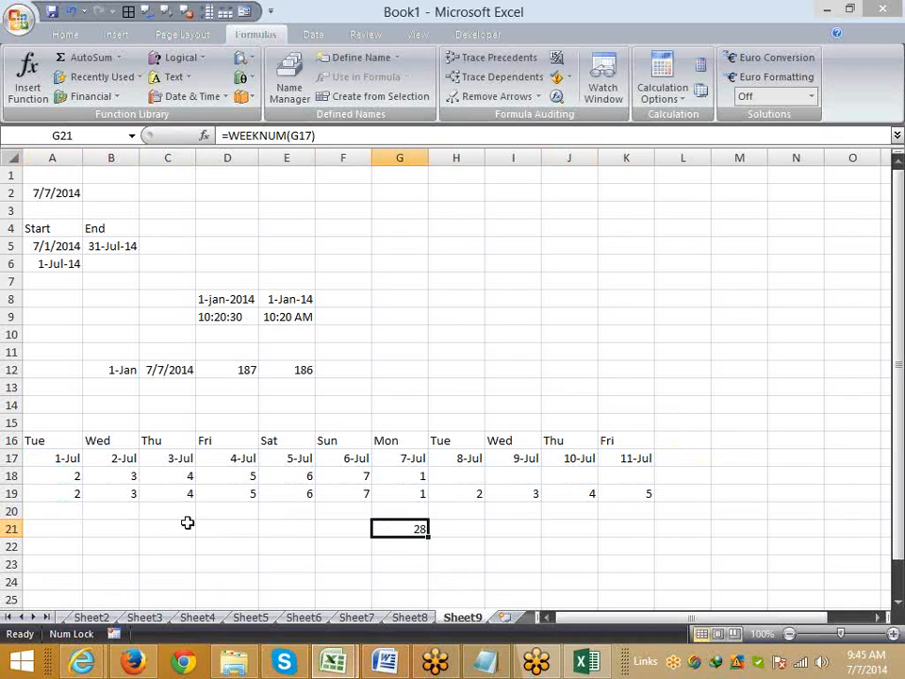
pyautogui.click(174, 97)
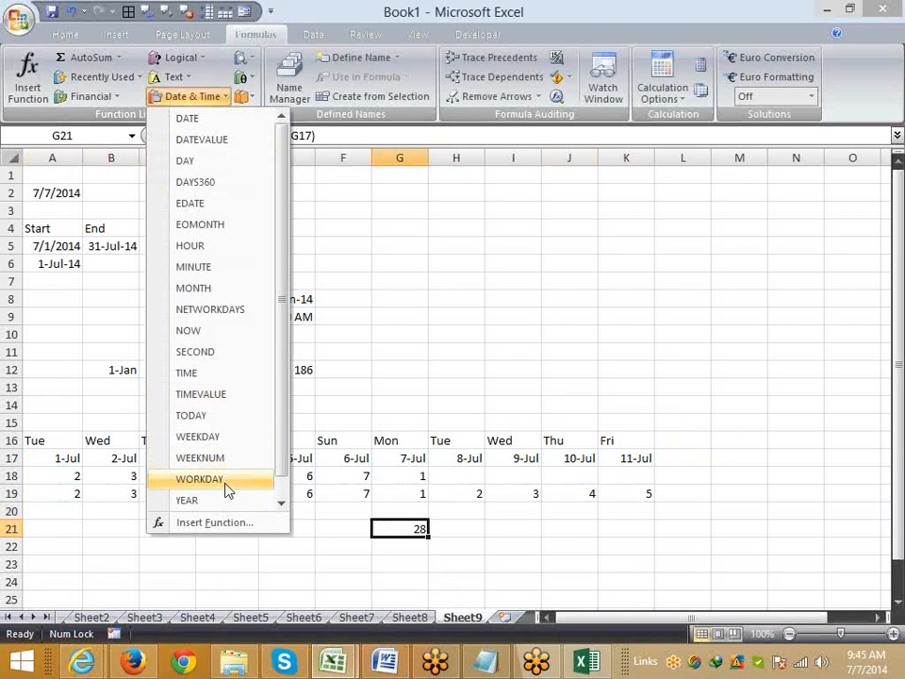
pyautogui.scroll(-1, 224, 487)
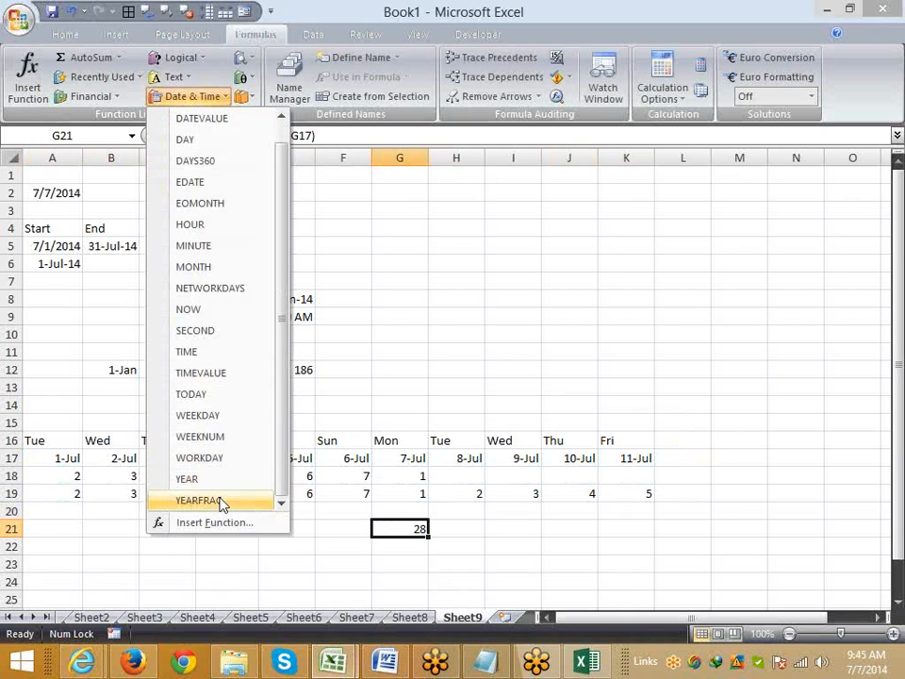
pyautogui.click(141, 550)
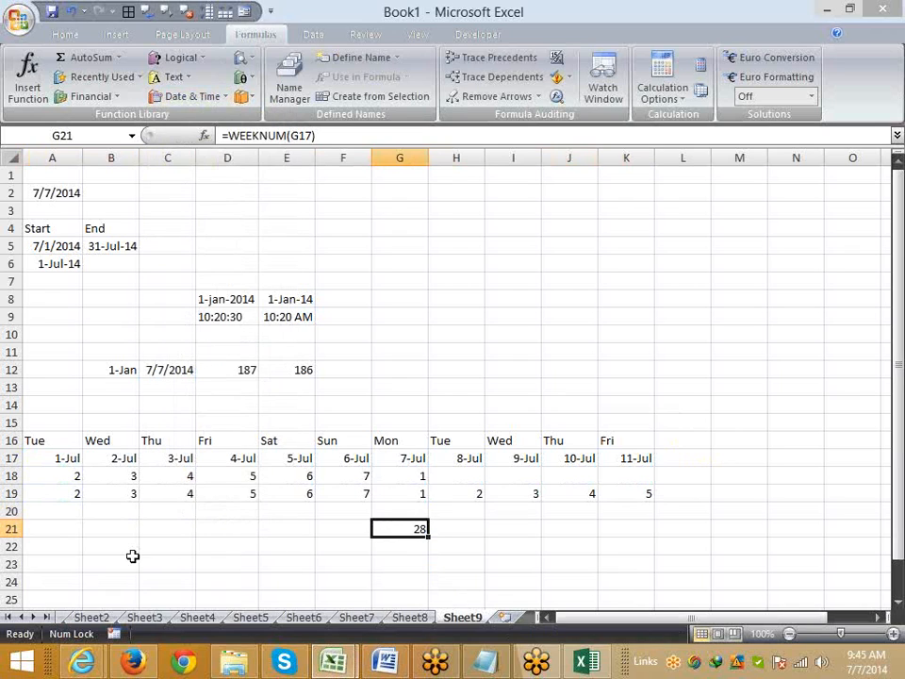
# Enter the start date 1/1 in cell A23.
pyautogui.click(132, 558)
pyautogui.click(89, 542)
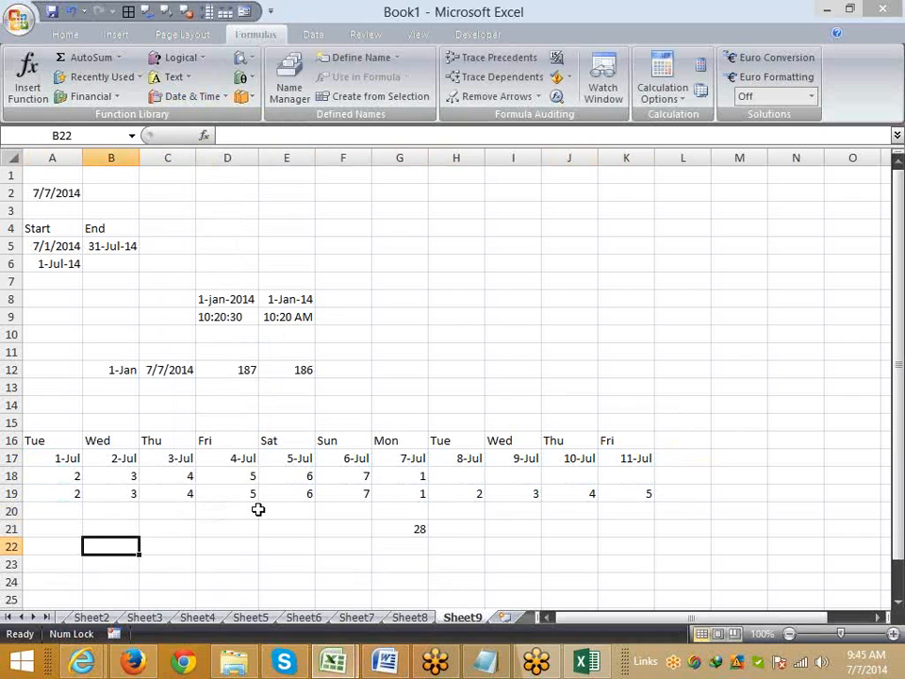
pyautogui.press('Down')
pyautogui.press('Left')
pyautogui.write('1/1')
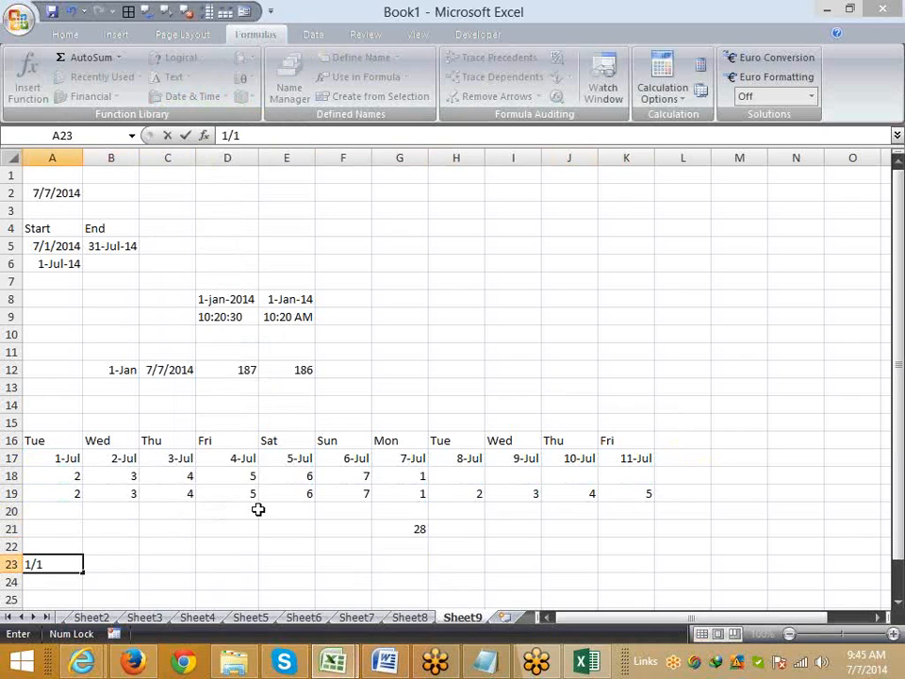
pyautogui.press('Tab')
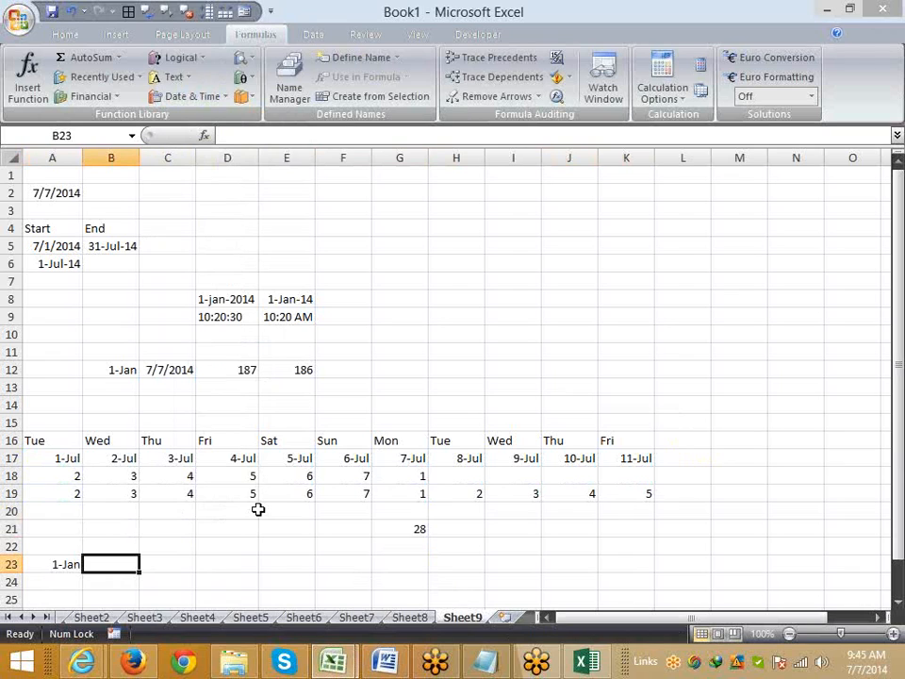
# Enter the amount 200000 in cell C23, leaving B23 empty.
pyautogui.press('Left')
pyautogui.press('Right')
pyautogui.press('Right')
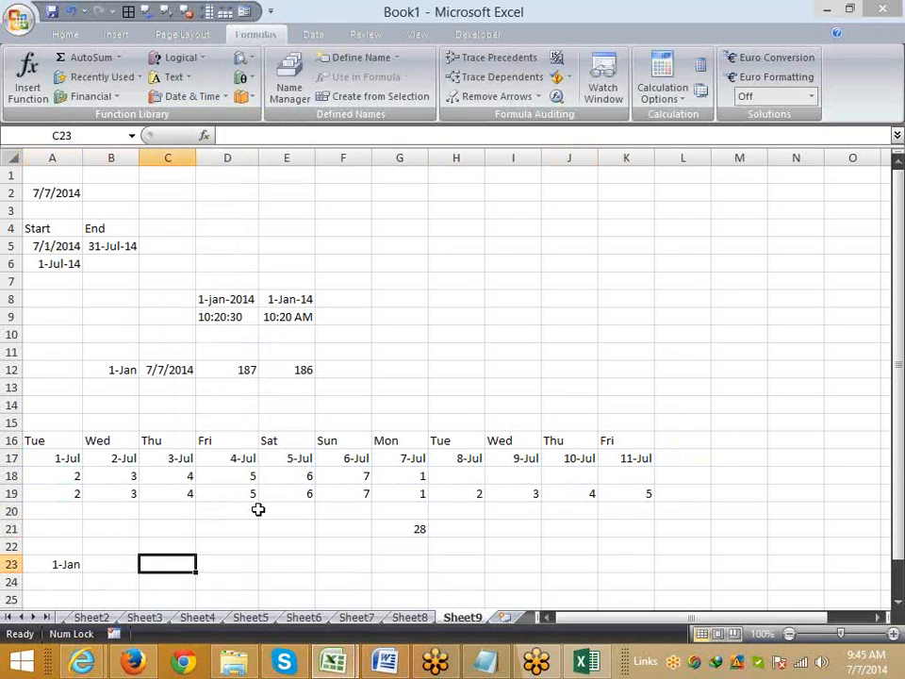
pyautogui.write('20000')
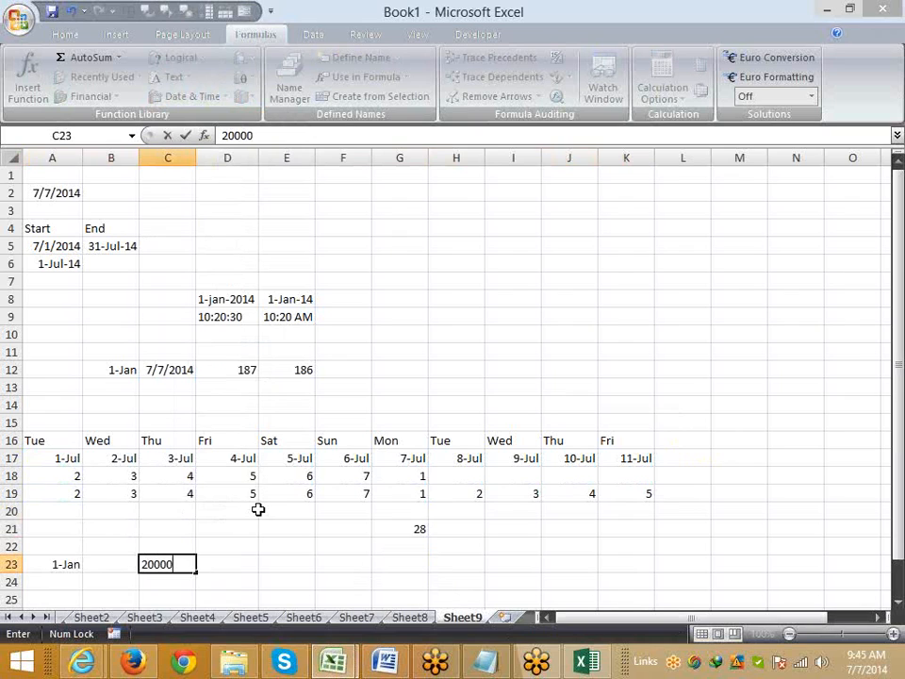
pyautogui.write('0')
pyautogui.press('Return')
# Insert the current date as a fixed value in cell B23.
pyautogui.press('Up')
pyautogui.press('Left')
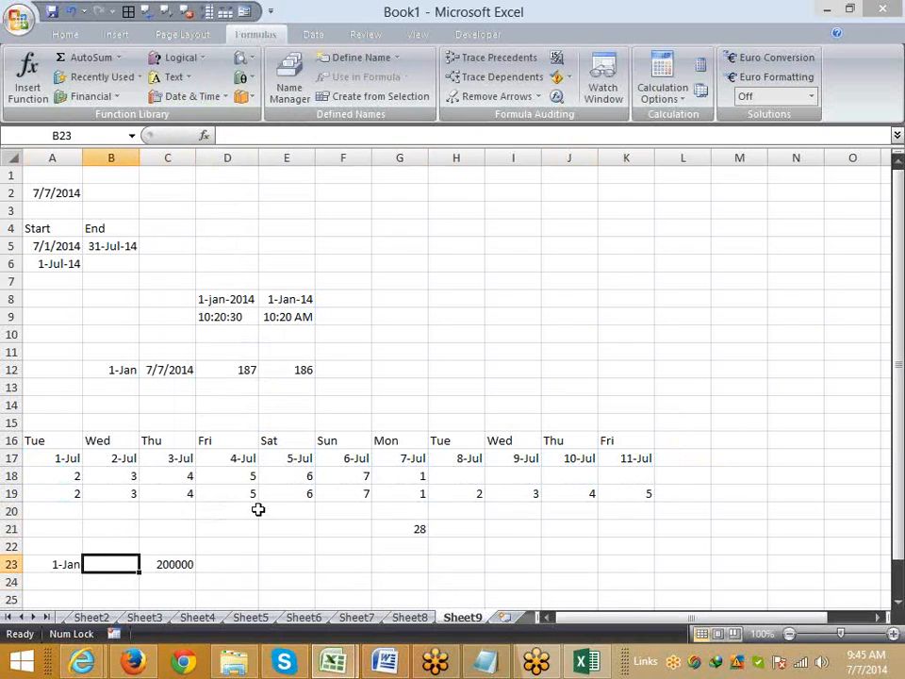
pyautogui.hotkey('ctrl', ';')
pyautogui.press('Return')
pyautogui.press('Up')
# Move the amount 200000 from C23 up to C22.
pyautogui.press('Right')
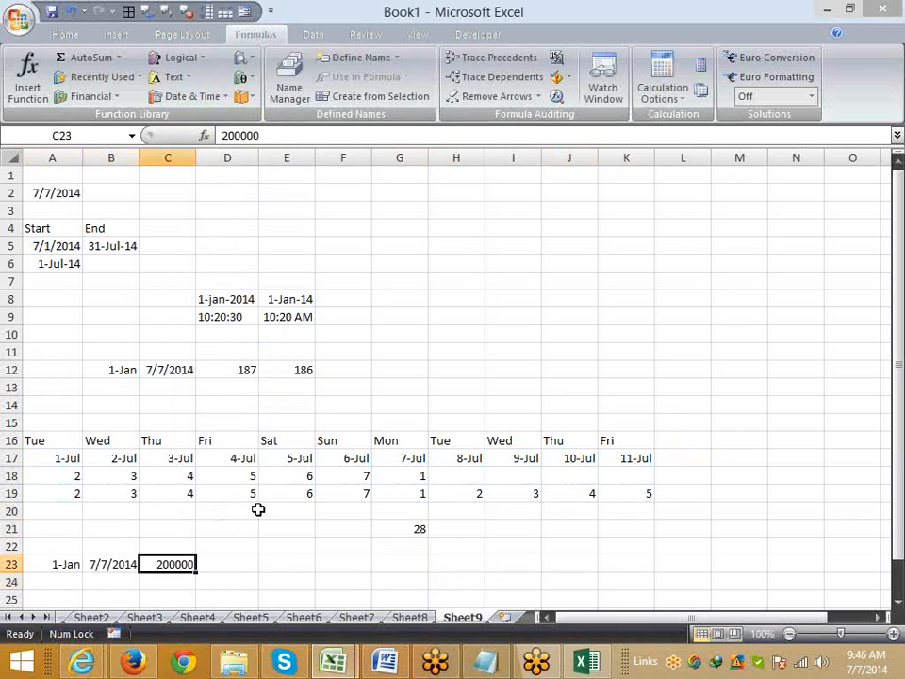
pyautogui.hotkey('ctrl', 'x')
pyautogui.press('Up')
pyautogui.press('Return')
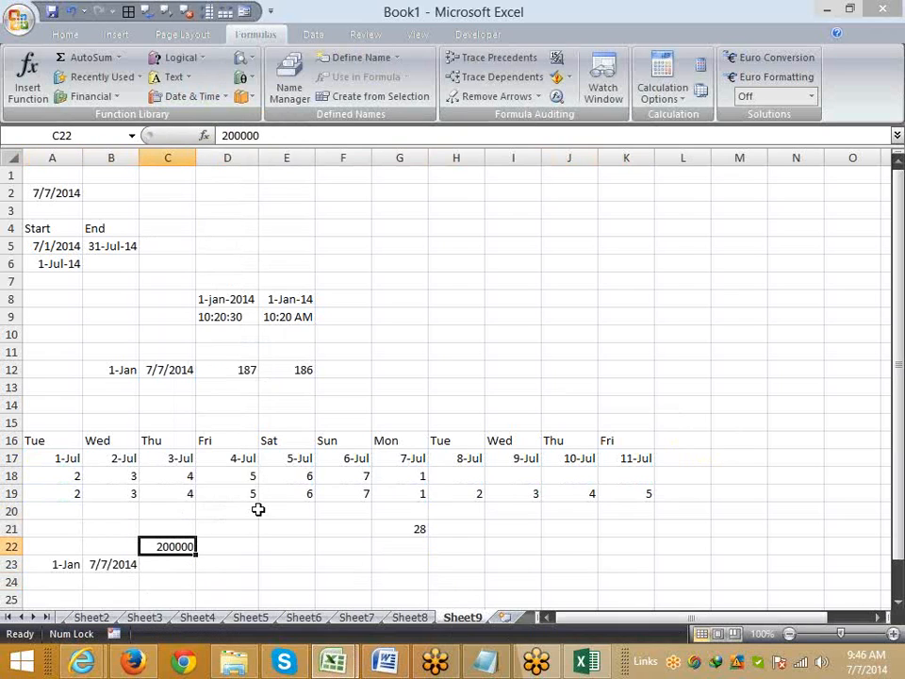
# Enter =YEARFRAC(A23,B23) in C24 to return the fraction of the year between the two dates.
pyautogui.press('Down')
pyautogui.press('Down')
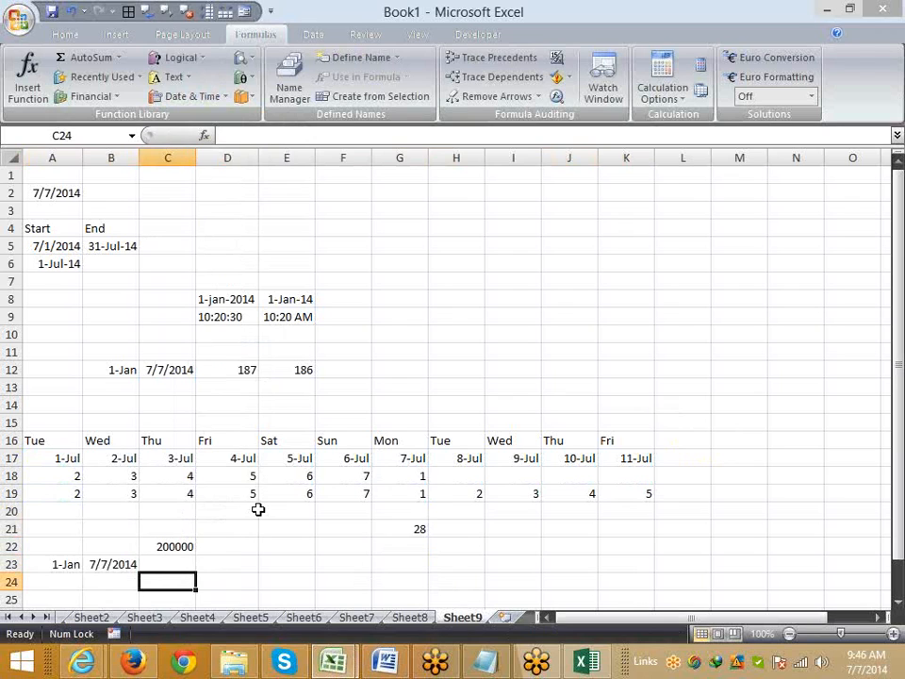
pyautogui.write('=')
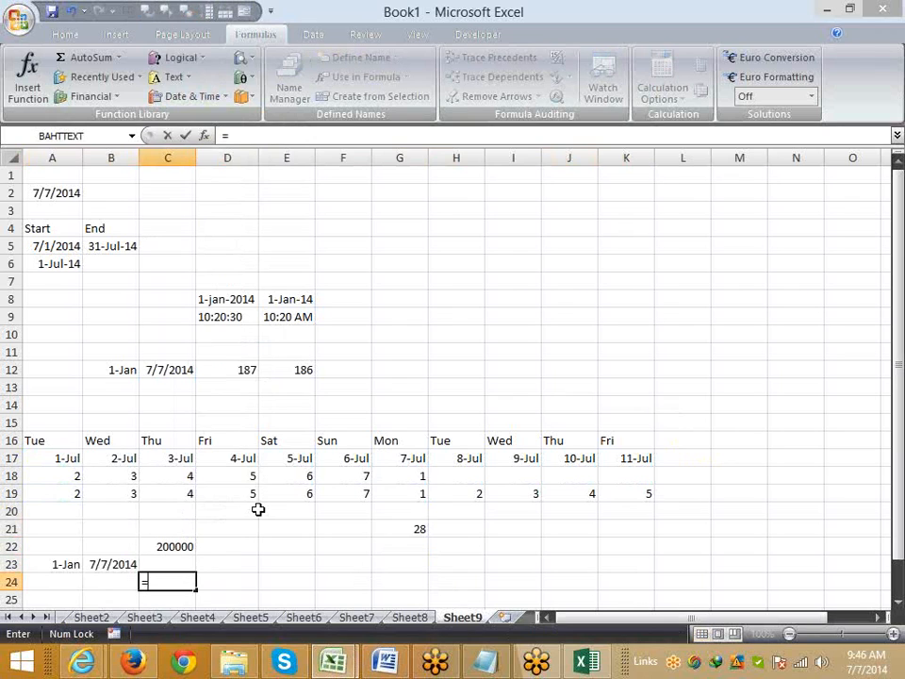
pyautogui.write('ye')
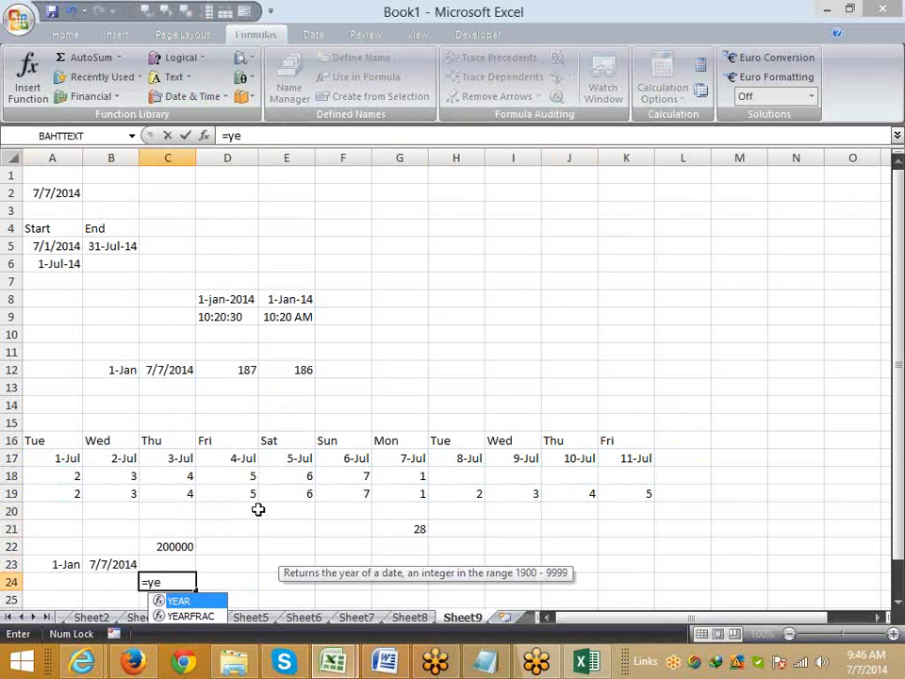
pyautogui.press('Down')
pyautogui.press('Tab')
pyautogui.press('Left')
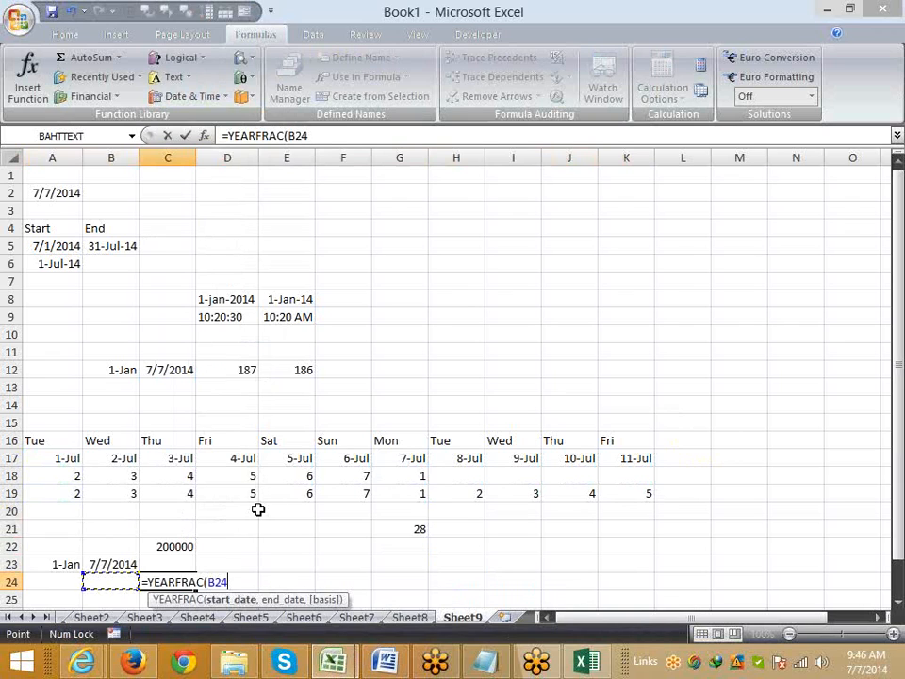
pyautogui.press('Up')
pyautogui.press('Left')
pyautogui.write(',')
pyautogui.press('Up')
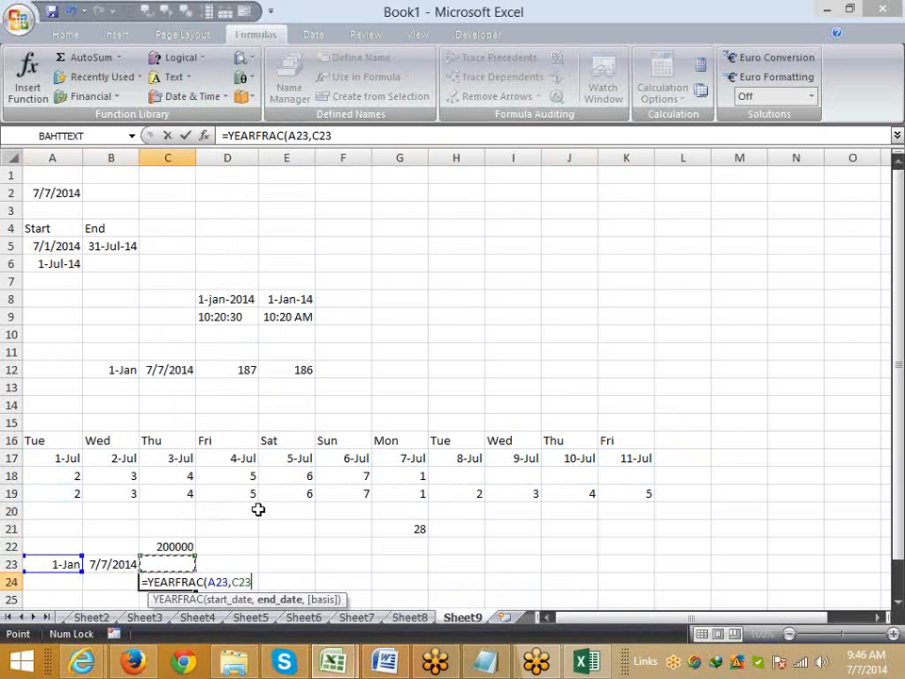
pyautogui.press('Left')
pyautogui.hotkey('ctrl', 'Return')
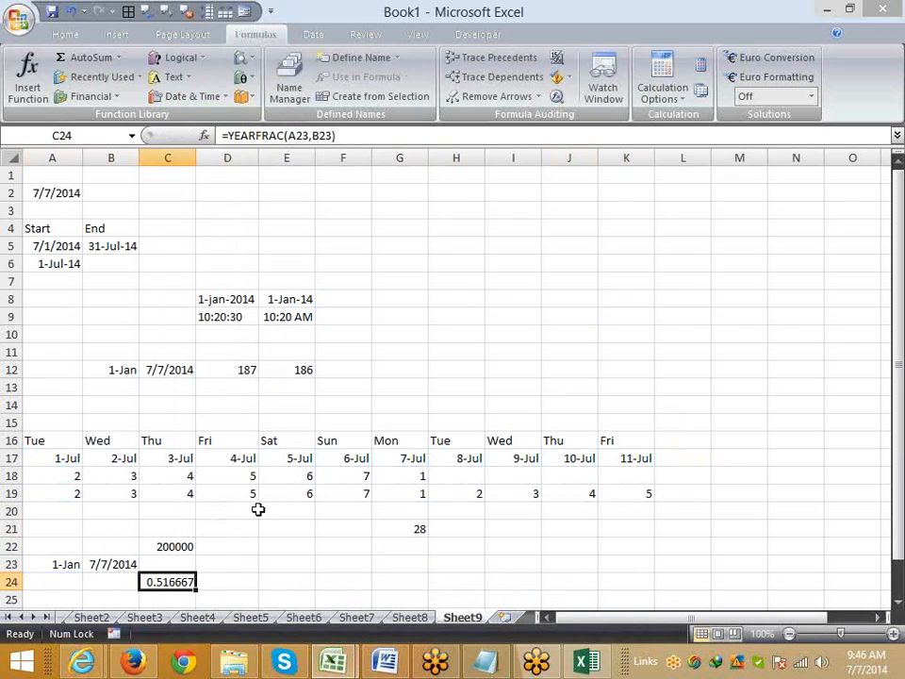
# Format the YEARFRAC result in C24 as a percentage without decimals.
pyautogui.click(68, 34)
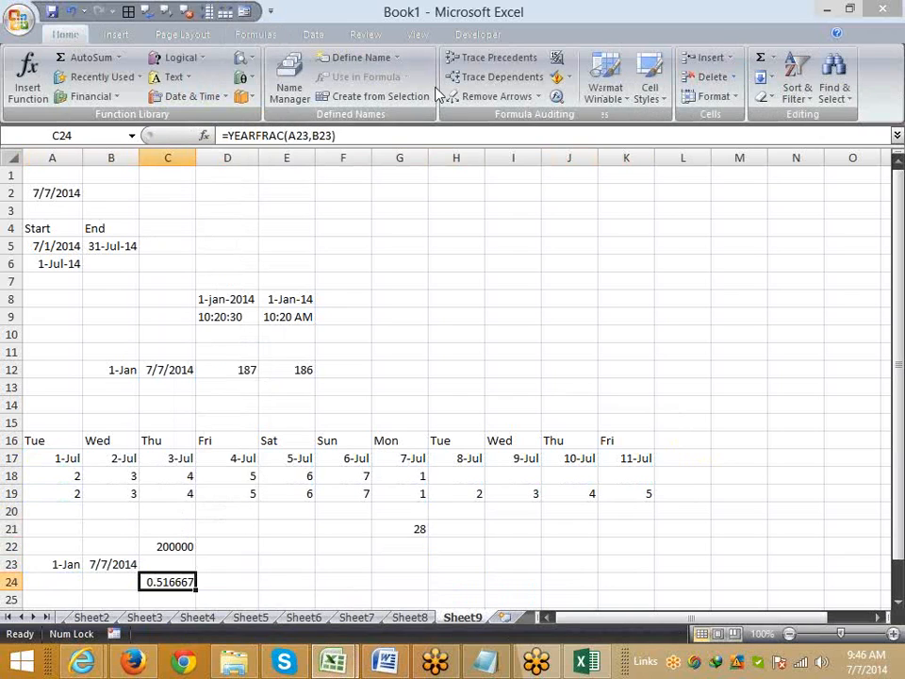
pyautogui.hotkey('ctrl', 'shift', '5')
pyautogui.press('Right')
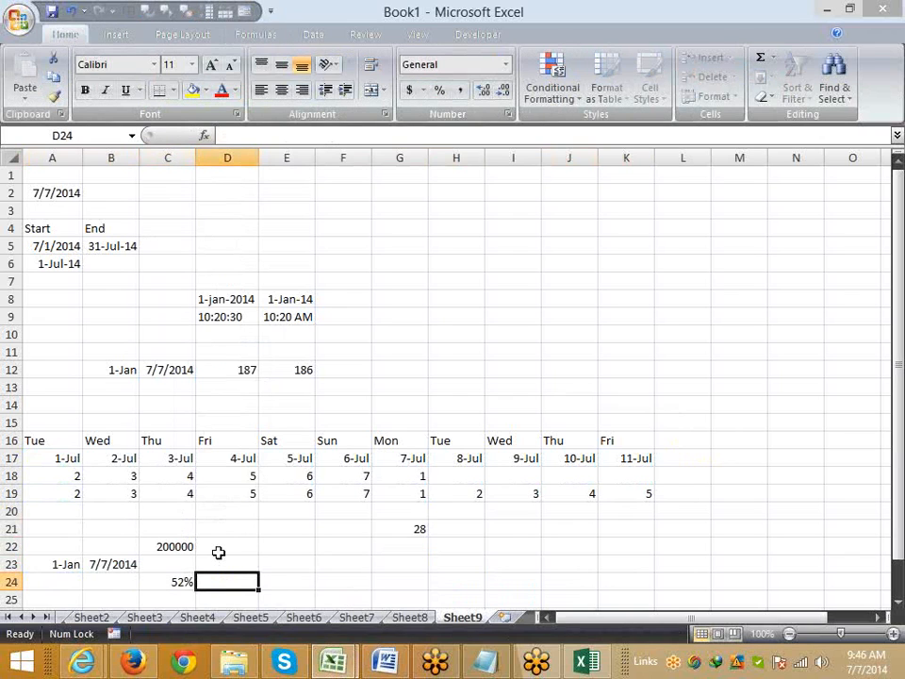
# Enter =C22*C24 in D24 to multiply the amount by the year fraction.
pyautogui.write('=')
pyautogui.press('Up')
pyautogui.press('Up')
pyautogui.press('Left')
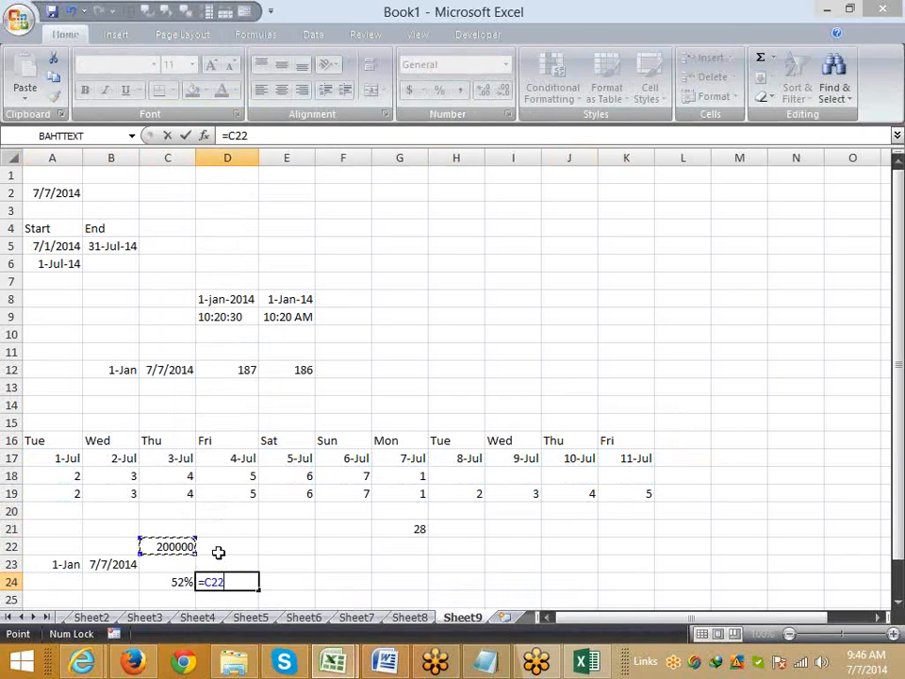
pyautogui.write('*')
pyautogui.press('Left')
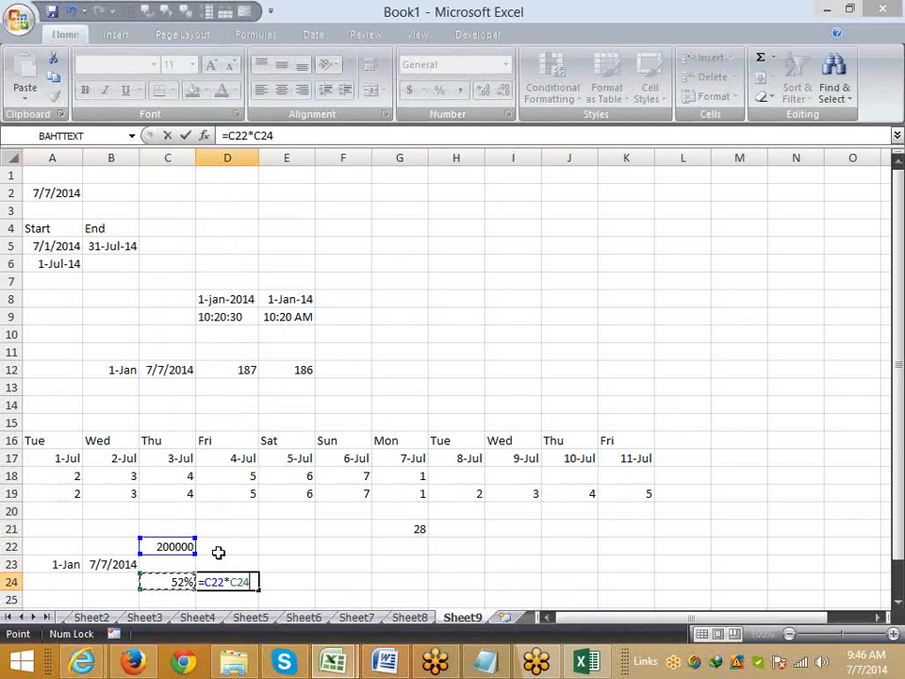
pyautogui.hotkey('ctrl', 'Return')
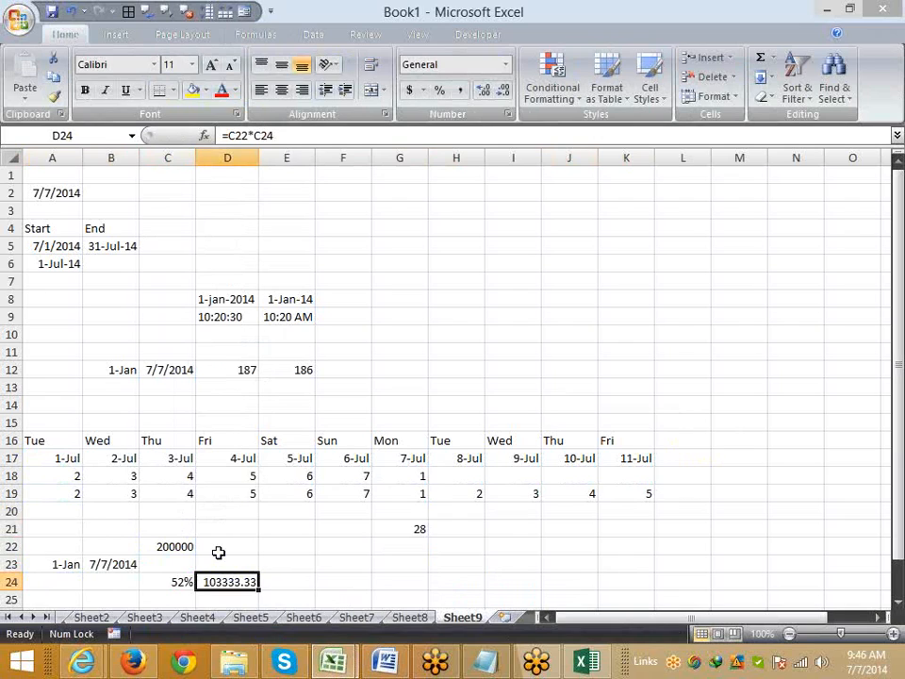
pyautogui.press('Left')
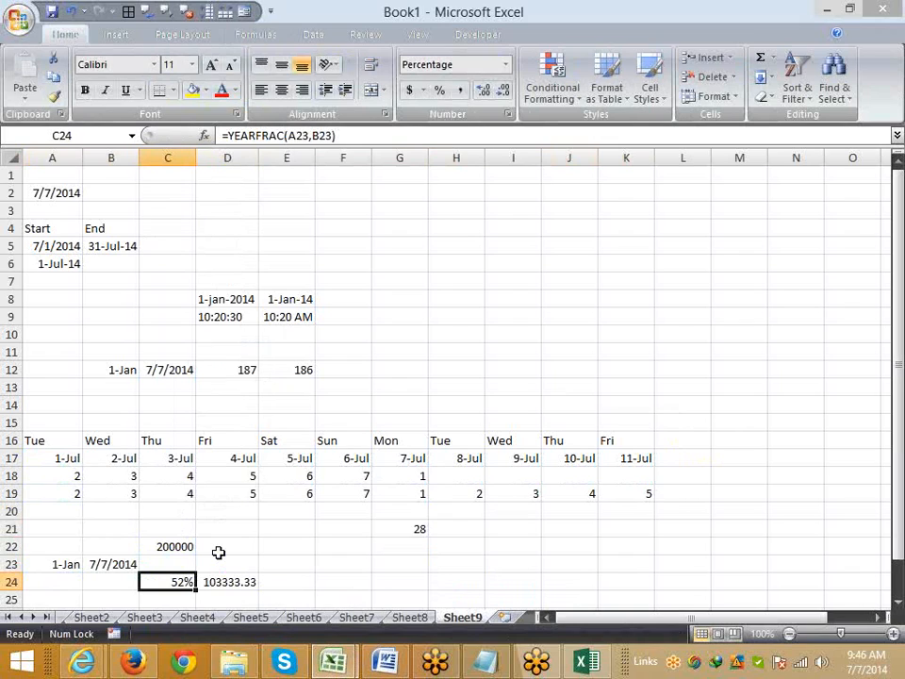
# Add two new worksheets after Sheet9 and rename Sheet10 as Q1.
pyautogui.click(510, 618)
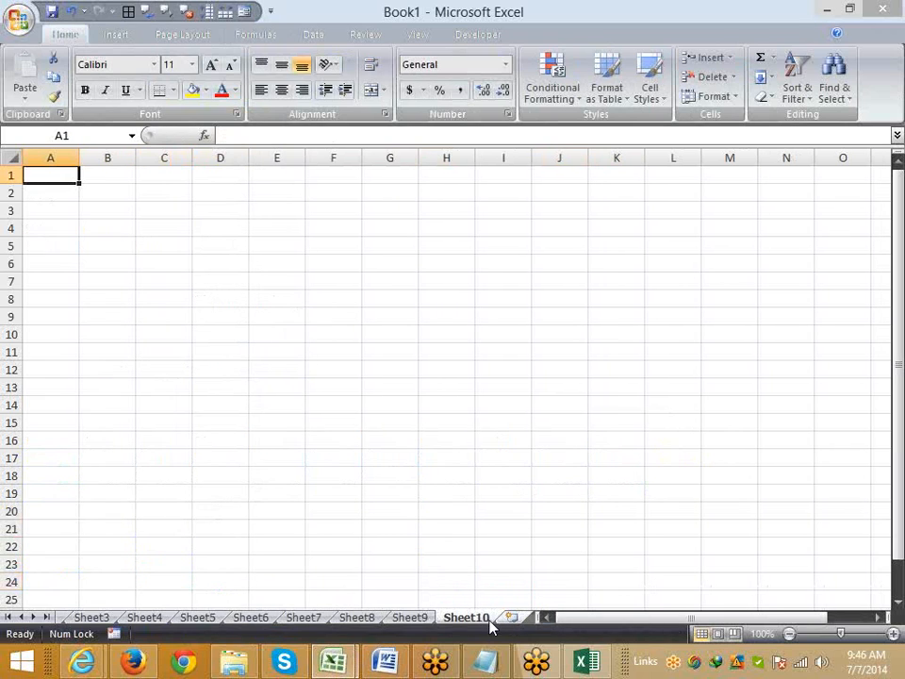
pyautogui.click(502, 618)
pyautogui.doubleClick(374, 614)
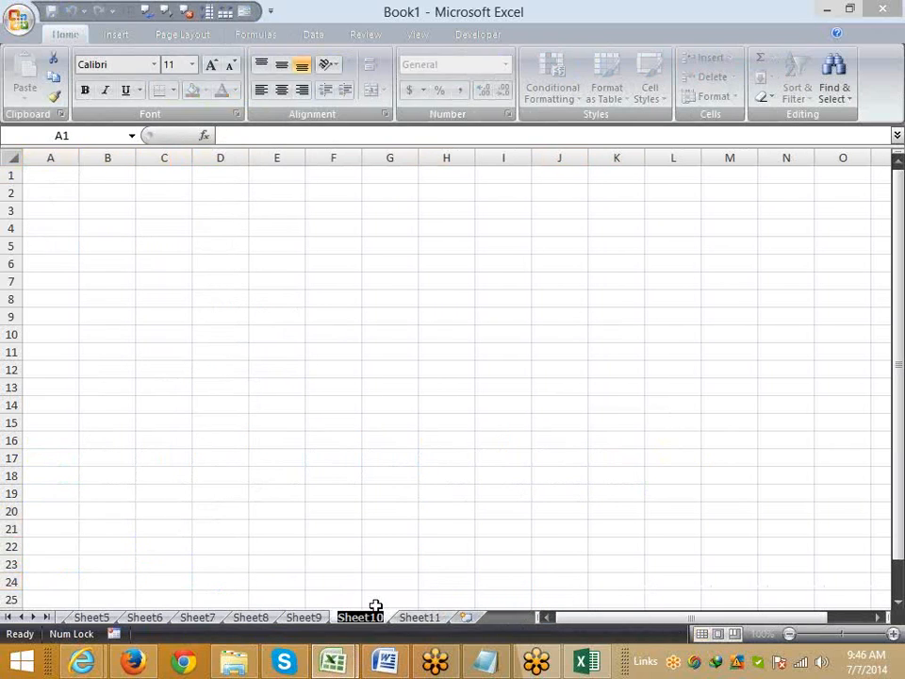
pyautogui.write('0')
pyautogui.write('1')
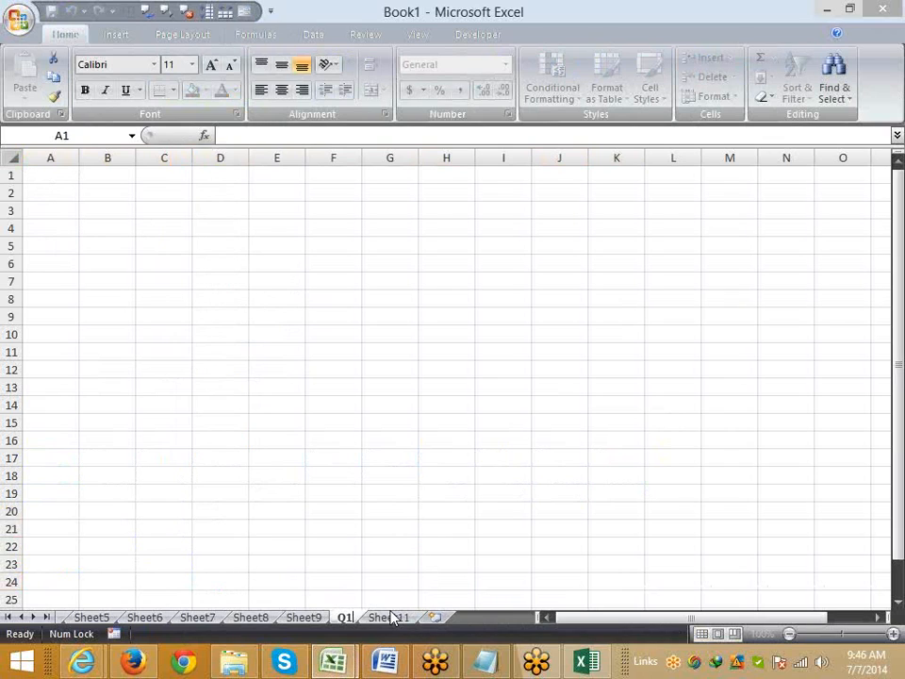
pyautogui.press('Return')
# Rename Sheet11 as Q2 and return to the Q1 sheet.
pyautogui.doubleClick(388, 617)
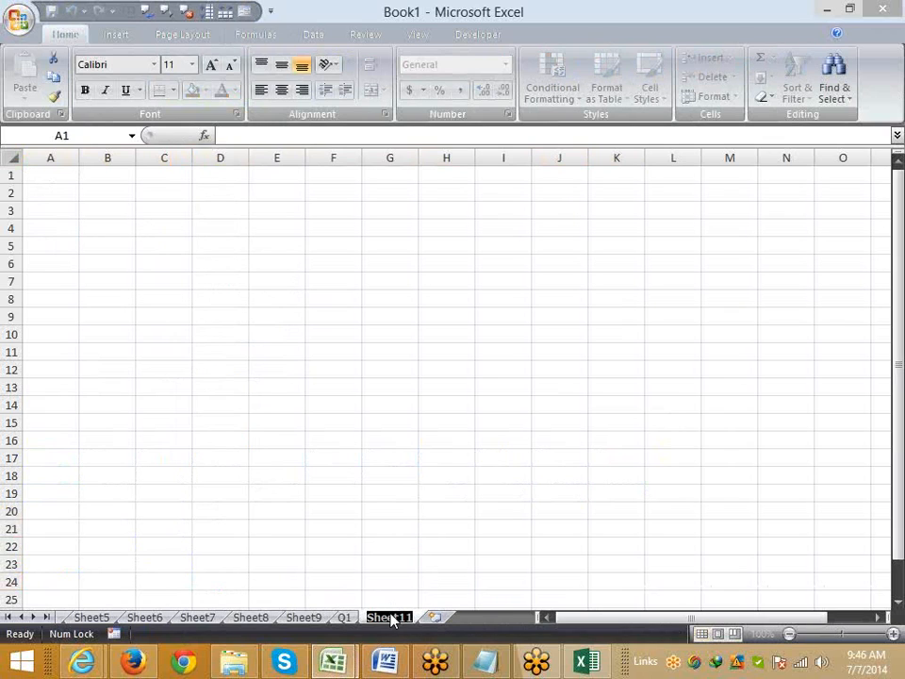
pyautogui.write('Q')
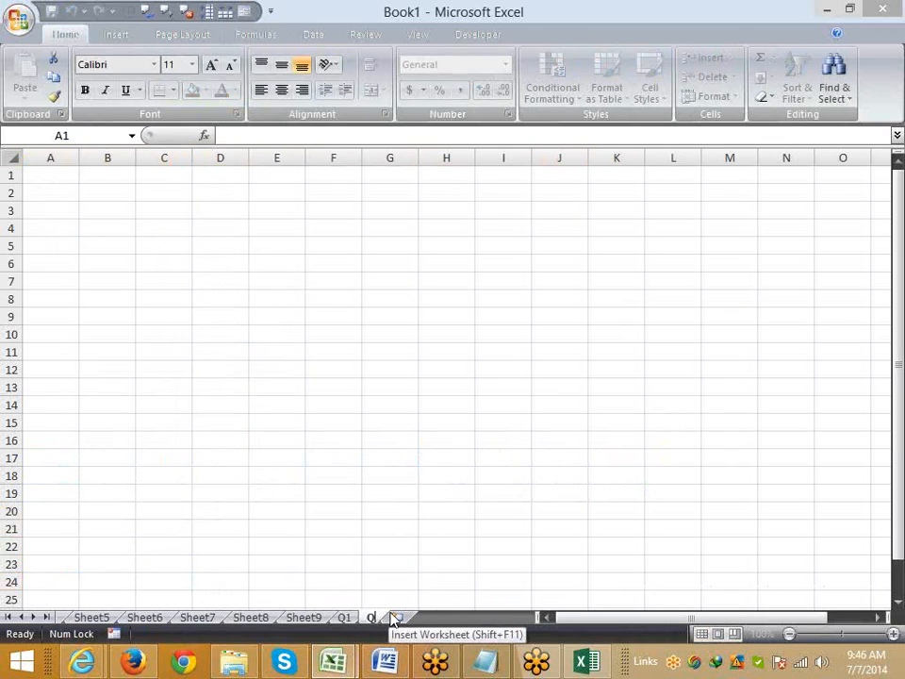
pyautogui.press('Return')
pyautogui.write('2')
pyautogui.press('Return')
pyautogui.click(344, 617)
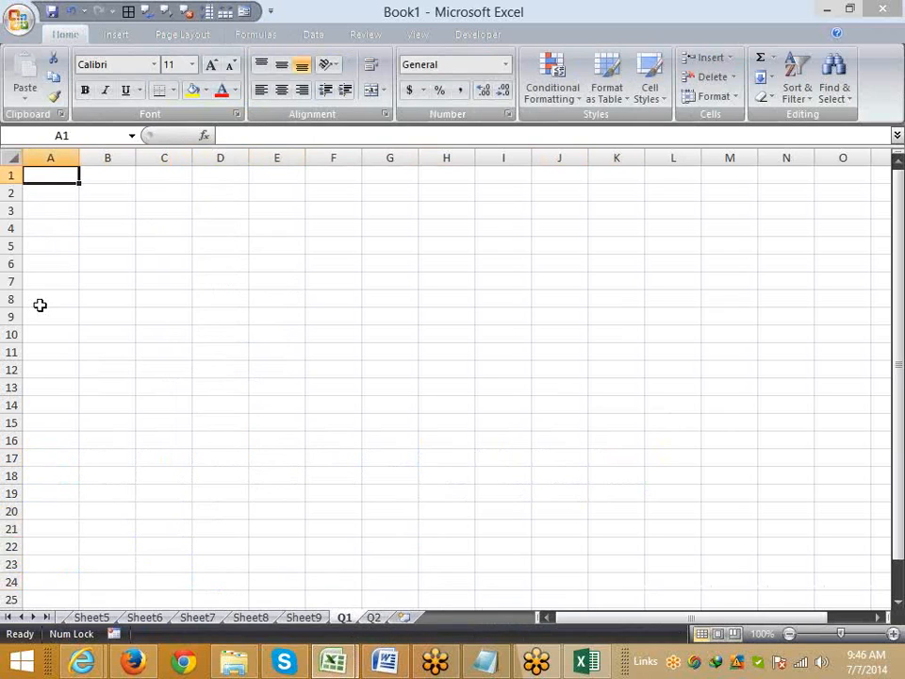
# Enter the label Billing in cell A2 of the Q1 sheet.
pyautogui.click(43, 209)
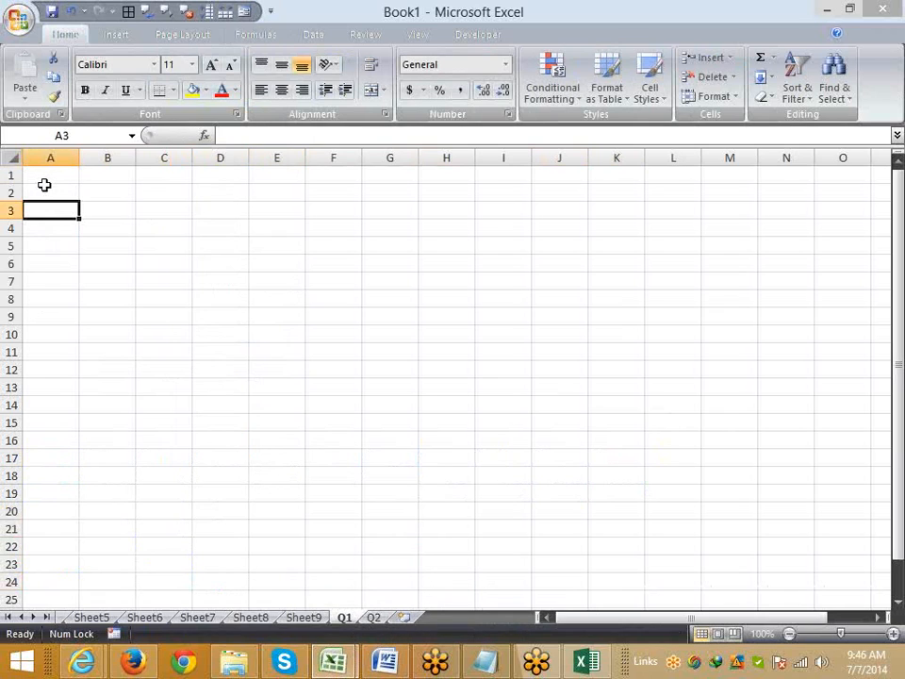
pyautogui.click(45, 189)
pyautogui.doubleClick(45, 188)
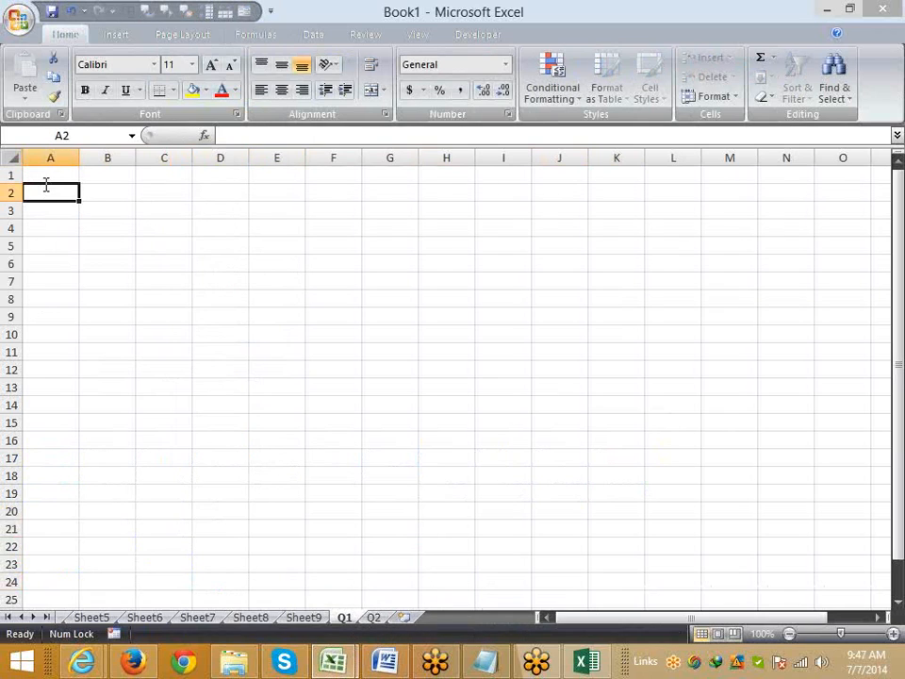
pyautogui.write('Billi')
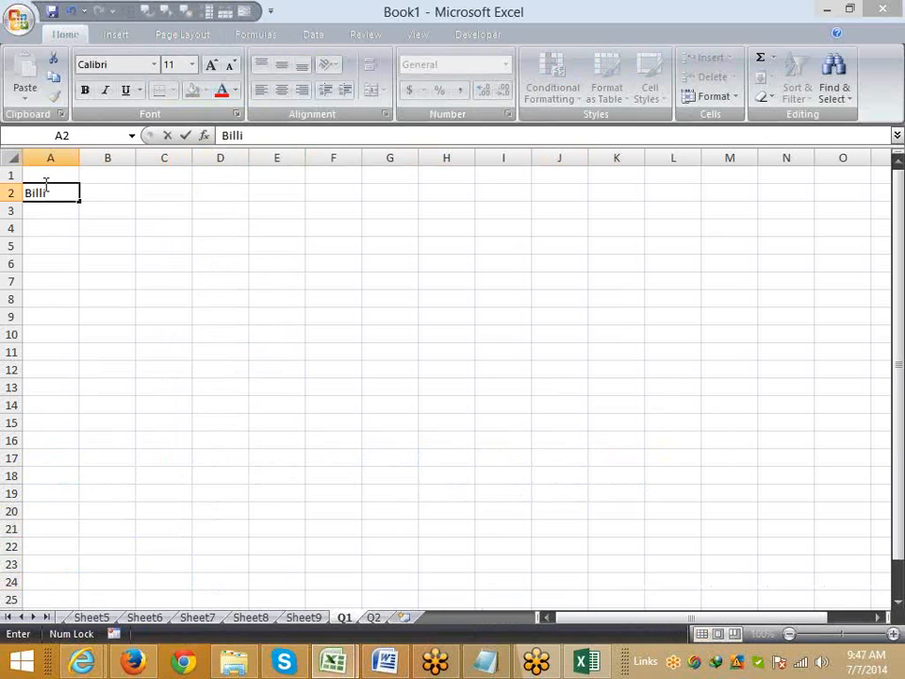
pyautogui.write('ng')
pyautogui.press('Return')
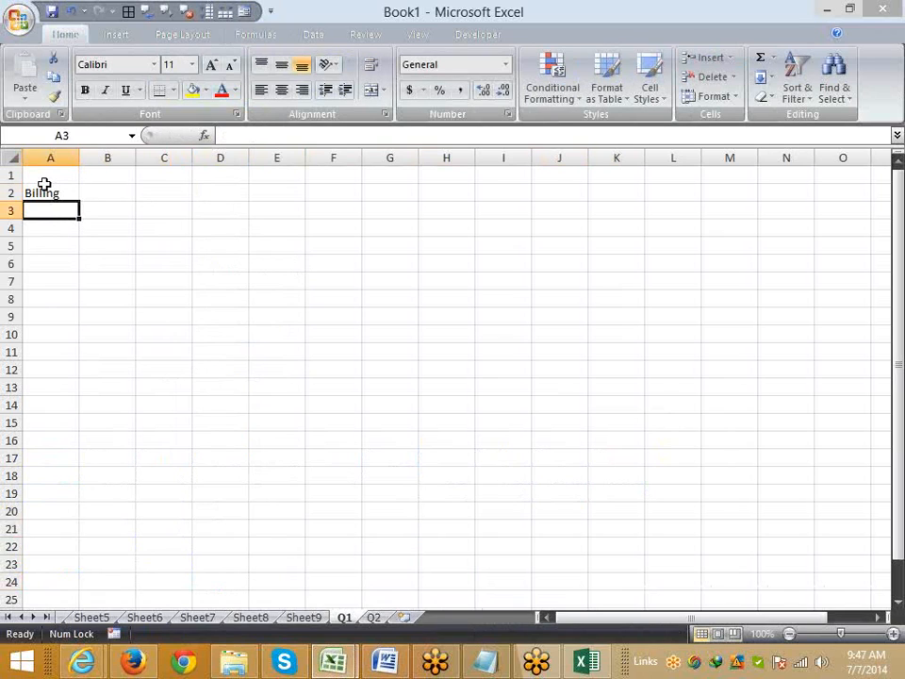
# Enter 6-5 as text in cell B2 beside the Billing label.
pyautogui.press('Up')
pyautogui.press('Right')
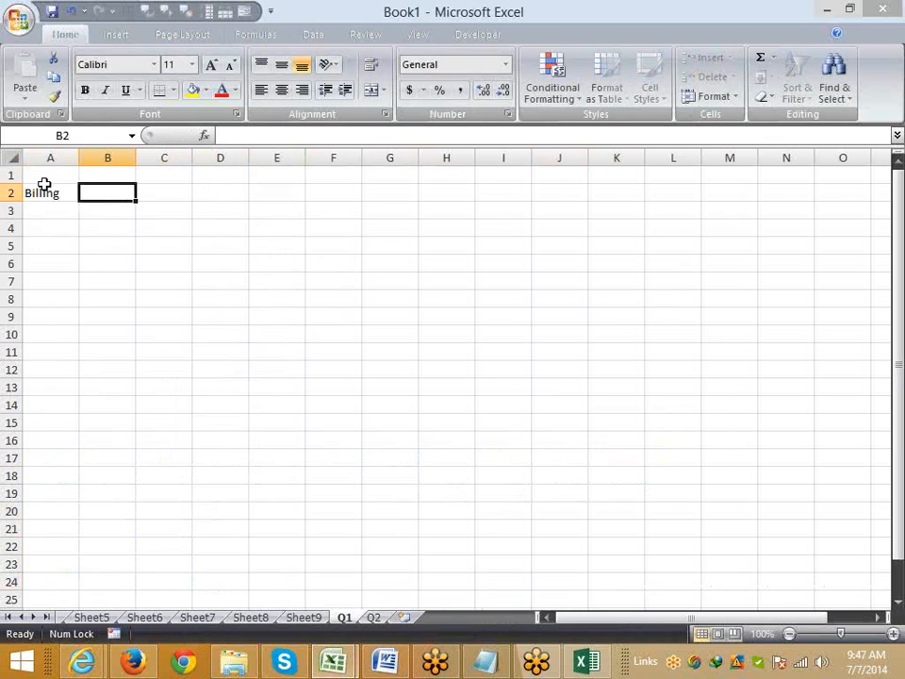
pyautogui.write("'6-")
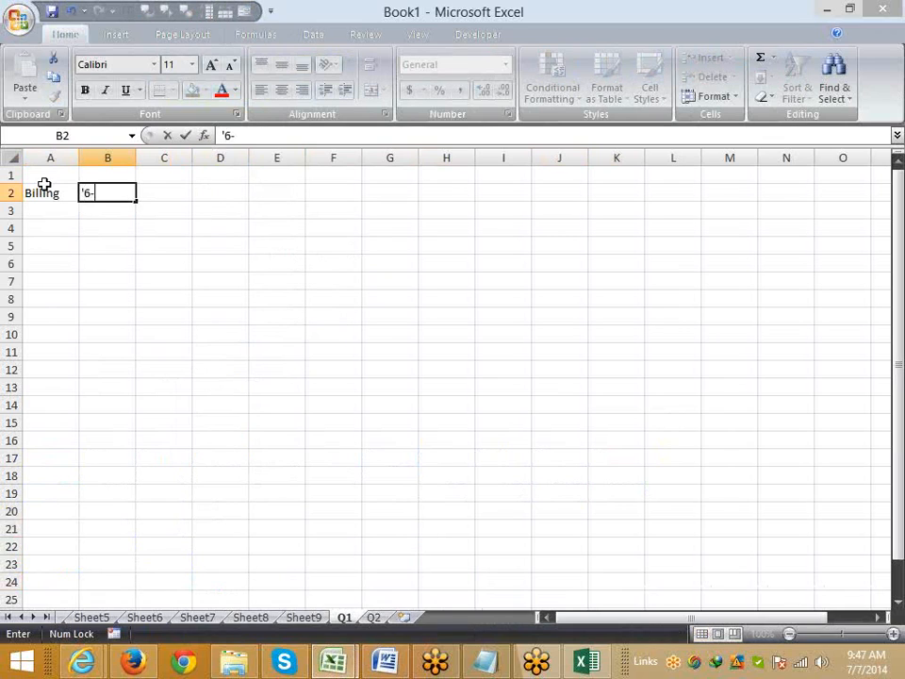
pyautogui.write('5')
pyautogui.press('Return')
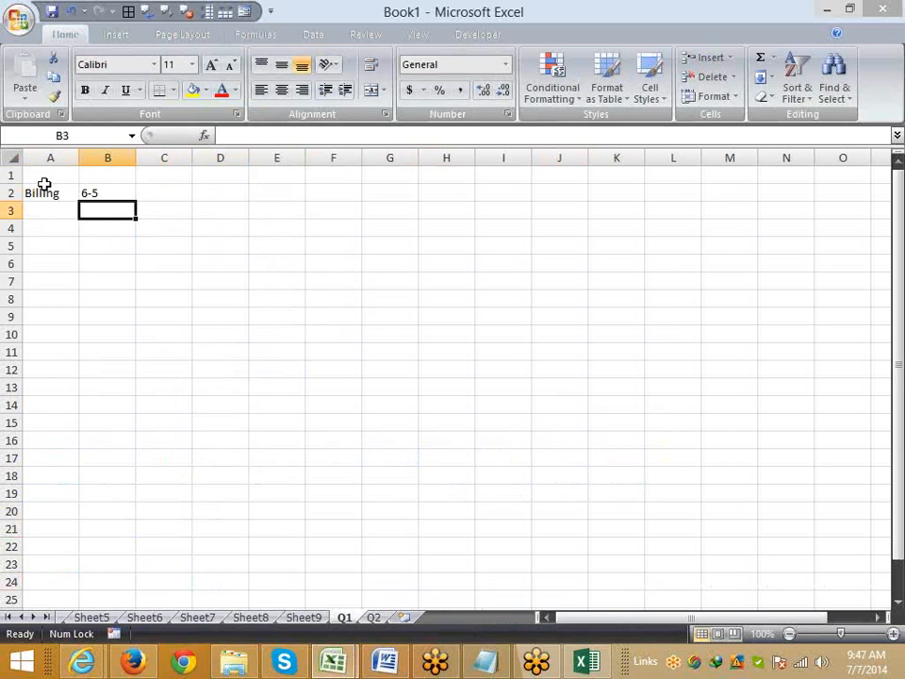
# Enter the label Due Date in cell C2.
pyautogui.press('Up')
pyautogui.press('Right')
pyautogui.write('Due')
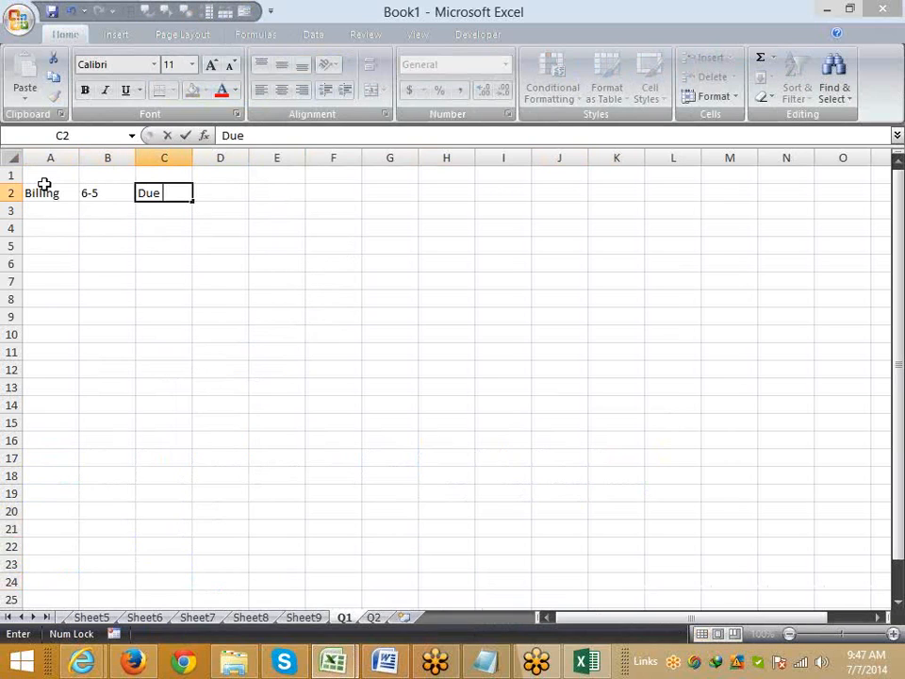
pyautogui.write(' DAy')
pyautogui.press('BackSpace')
pyautogui.press('BackSpace')
pyautogui.write('ate')
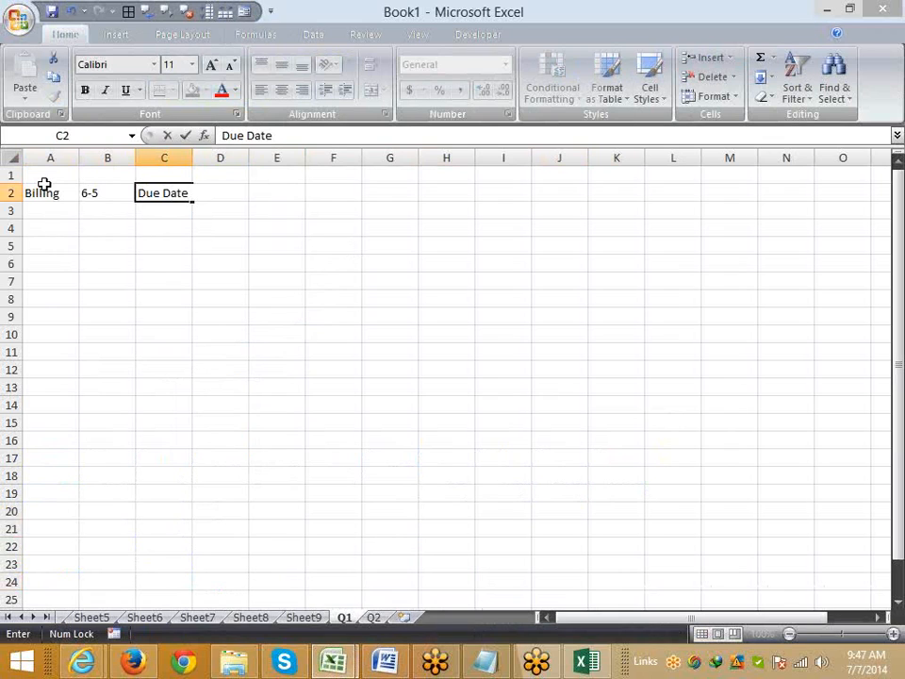
pyautogui.press('Return')
# Enter 26 in cell D2 as the due day.
pyautogui.press('Up')
pyautogui.press('Right')
pyautogui.write('26')
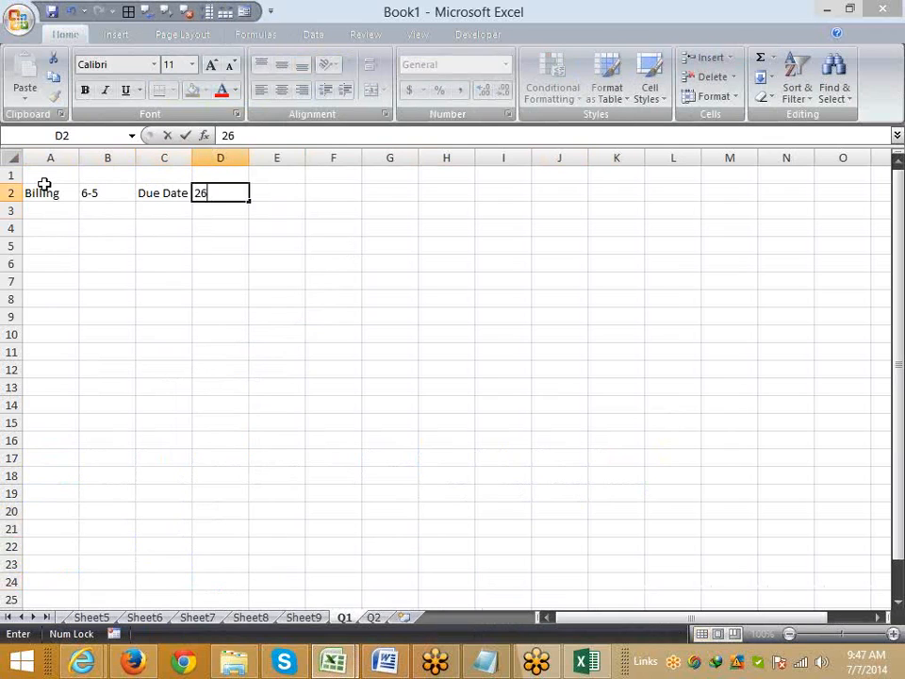
pyautogui.press('Return')
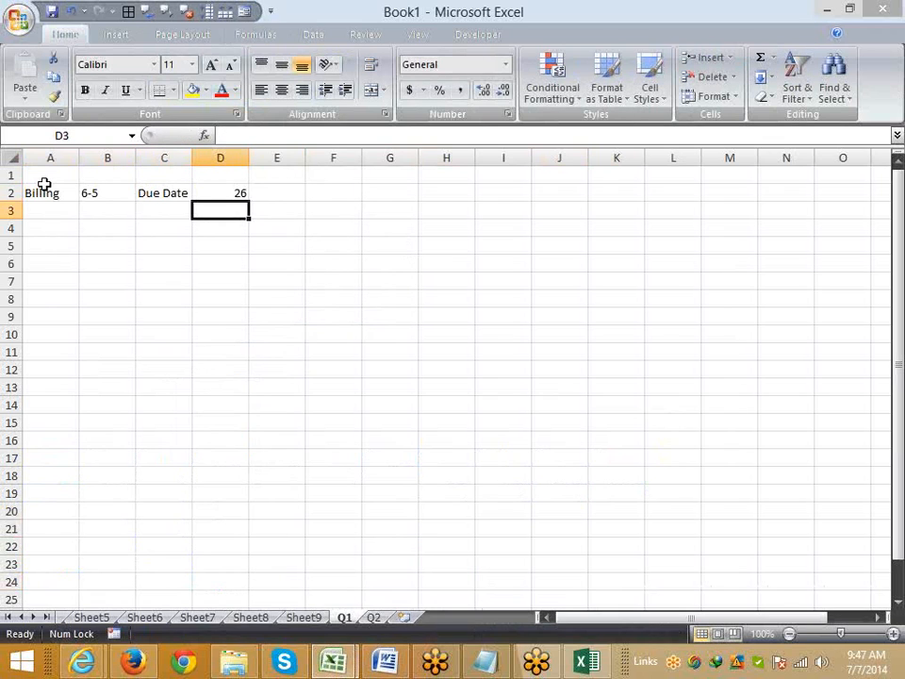
# Enter 7 in cell A3 and 26 in cell B3.
pyautogui.press('Left')
pyautogui.press('Left')
pyautogui.press('Left')
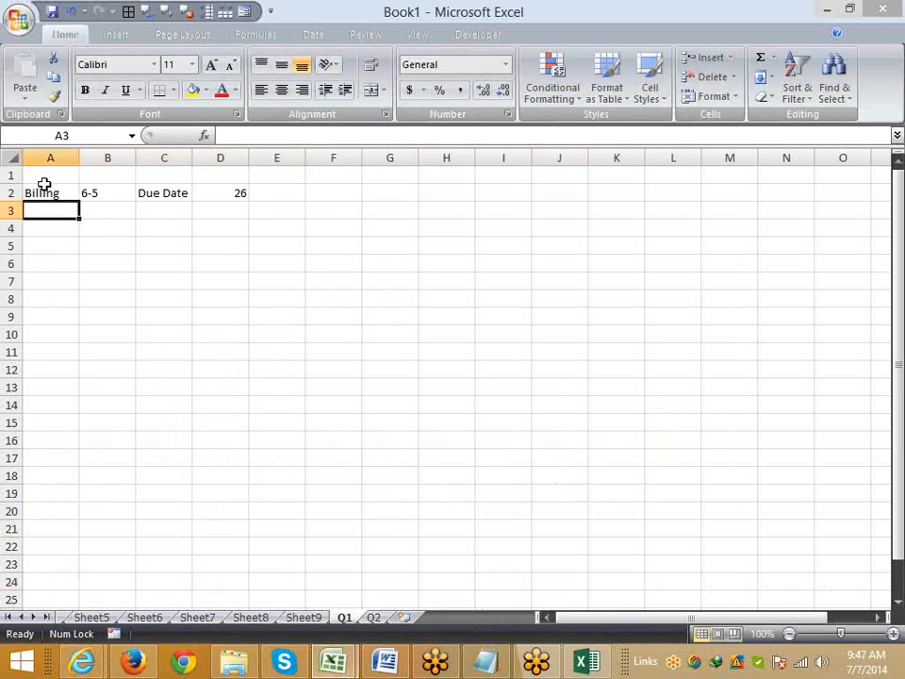
pyautogui.write('7')
pyautogui.press('Tab')
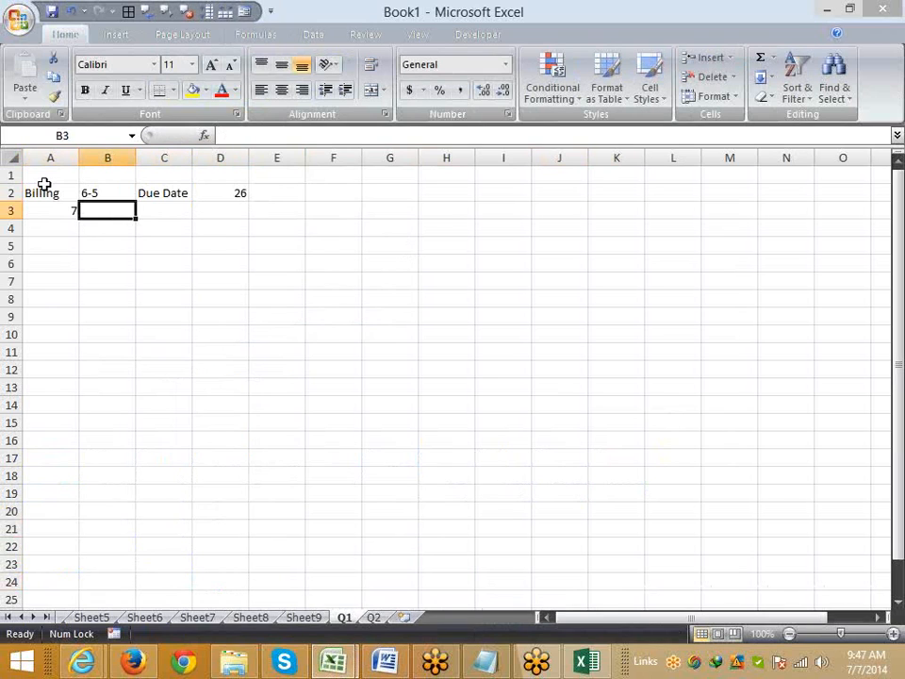
pyautogui.write('26')
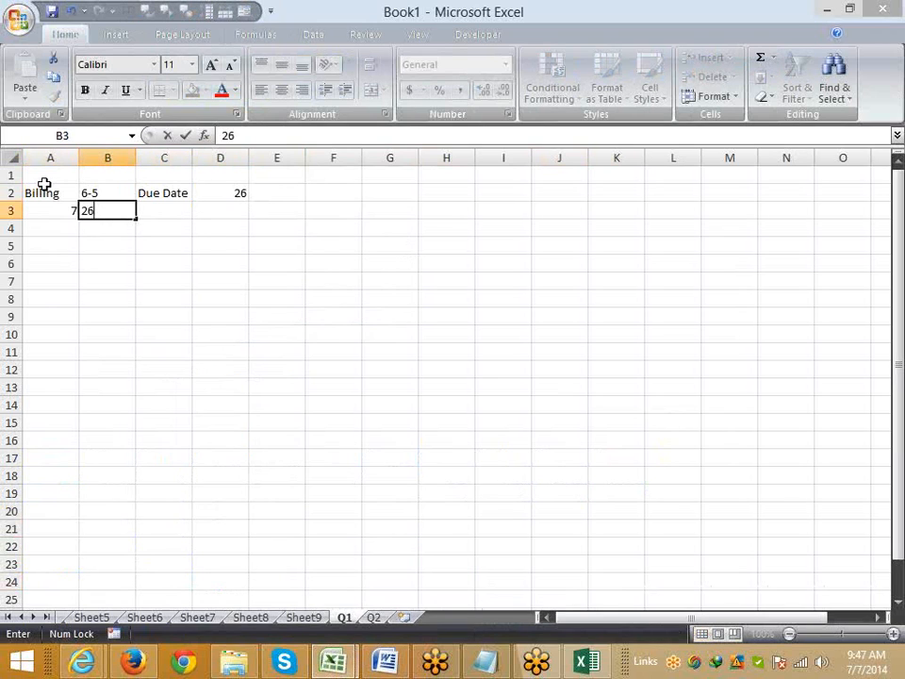
pyautogui.press('Tab')
pyautogui.press('Left')
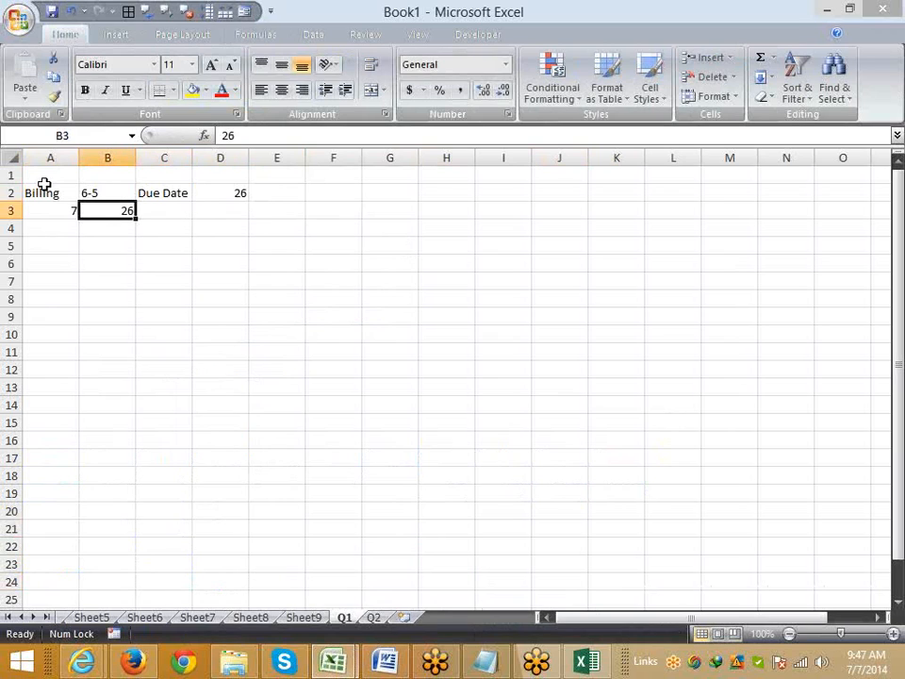
# Clear the contents of cells A3 and B3.
pyautogui.press('Left')
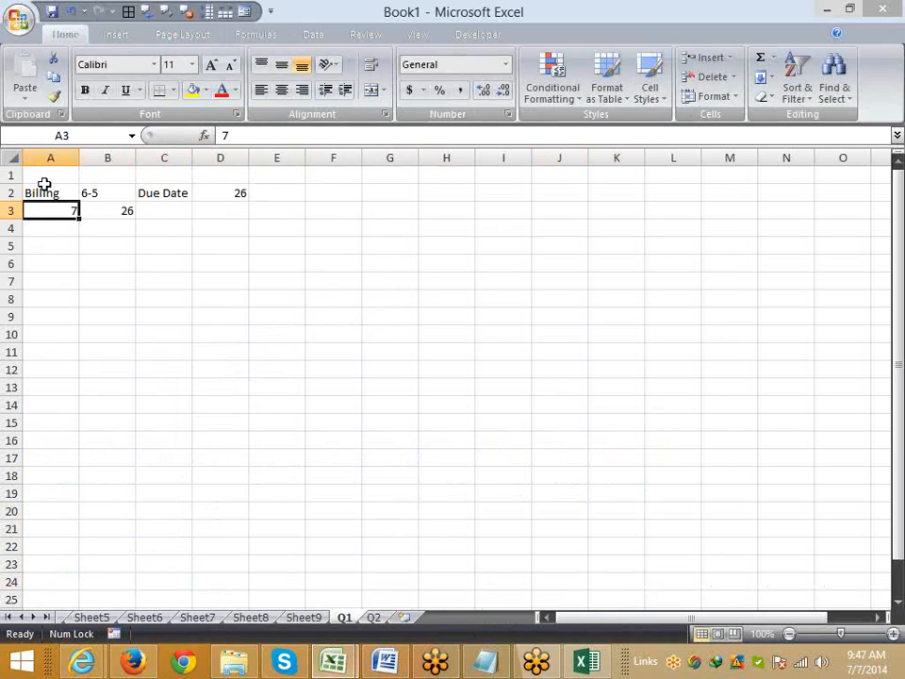
pyautogui.hotkey('shift', 'Right')
pyautogui.press('Delete')
# Insert today's date in cell A5 and enter the example due date 8/26 in cell B5.
pyautogui.press('Down')
pyautogui.press('Down')
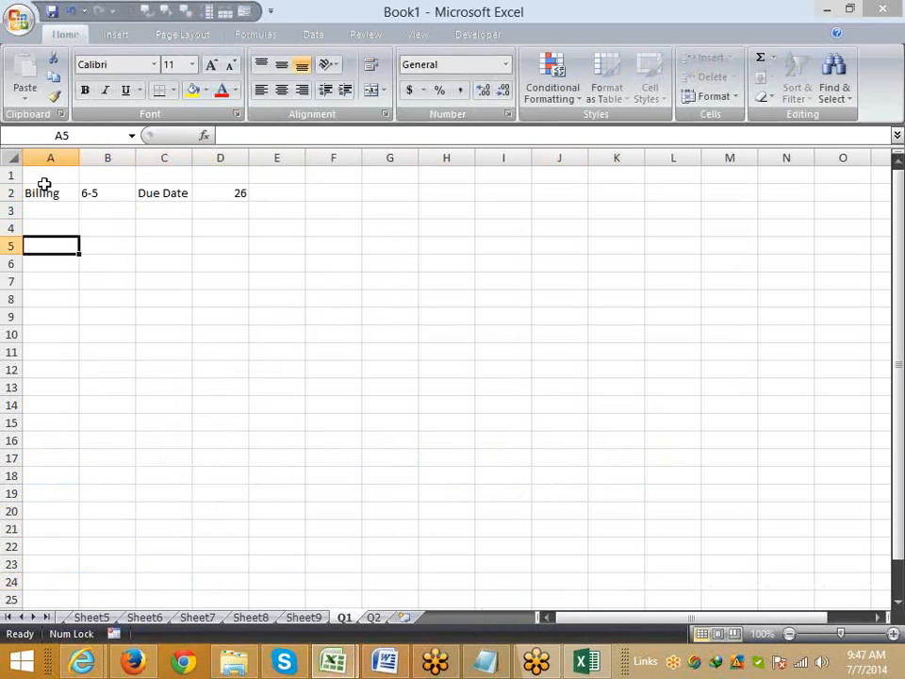
pyautogui.hotkey('ctrl', ';')
pyautogui.press('Tab')
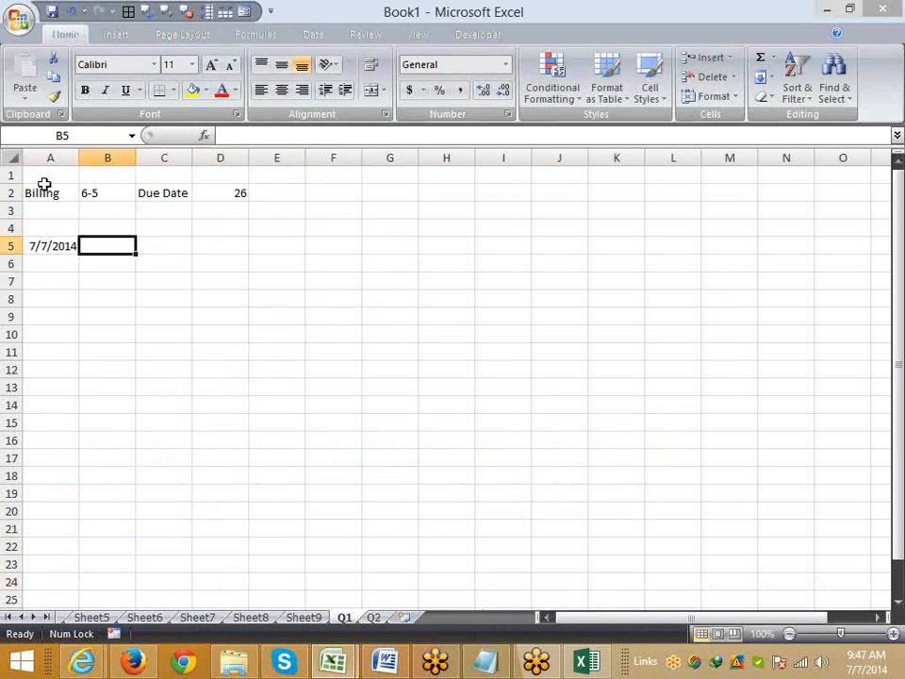
pyautogui.write('8/26')
pyautogui.press('Return')
pyautogui.press('Up')
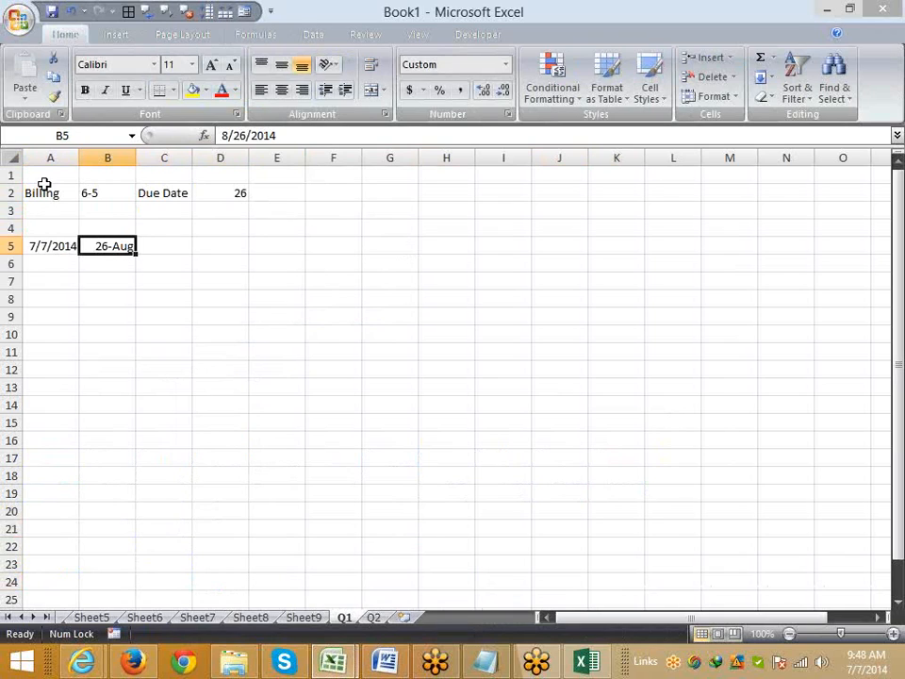
# Enter the column headings S Date in cell A7 and Due Date in cell B7.
pyautogui.press('Return')
pyautogui.press('Down')
pyautogui.press('Left')
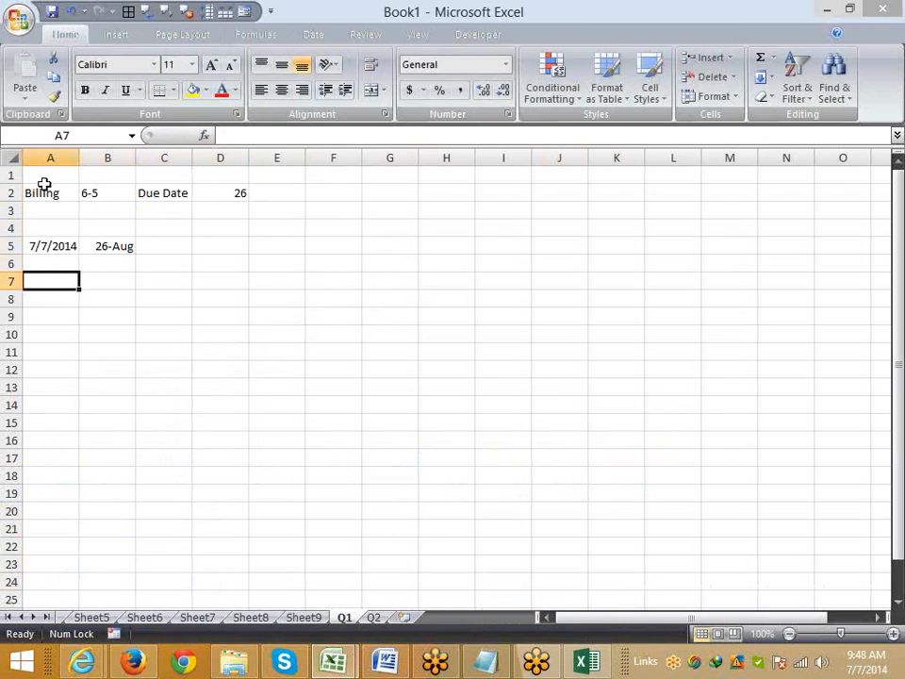
pyautogui.write('S')
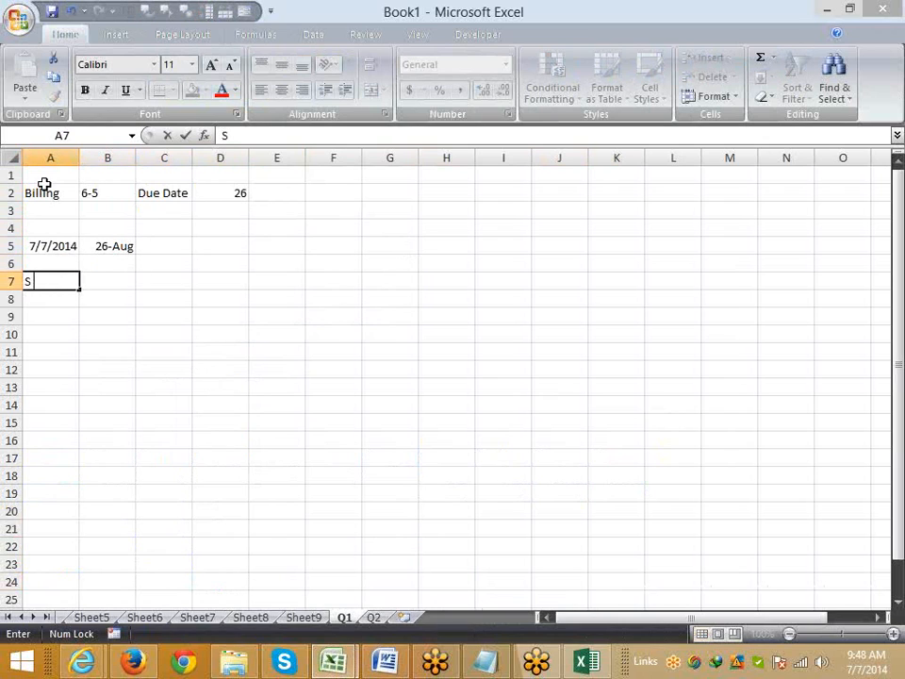
pyautogui.write(' Date')
pyautogui.press('Tab')
pyautogui.write('D')
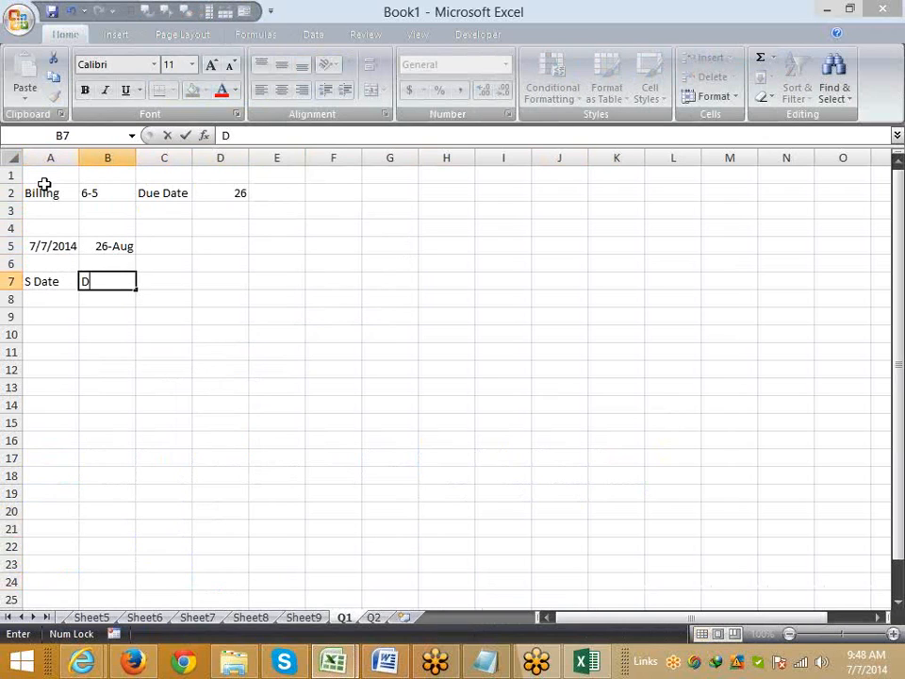
pyautogui.write('ue Date')
pyautogui.press('Return')
# Fill A8:A11 under S Date with the dates 7/1, 8/1, 4/4 and 7/6.
pyautogui.press('Left')
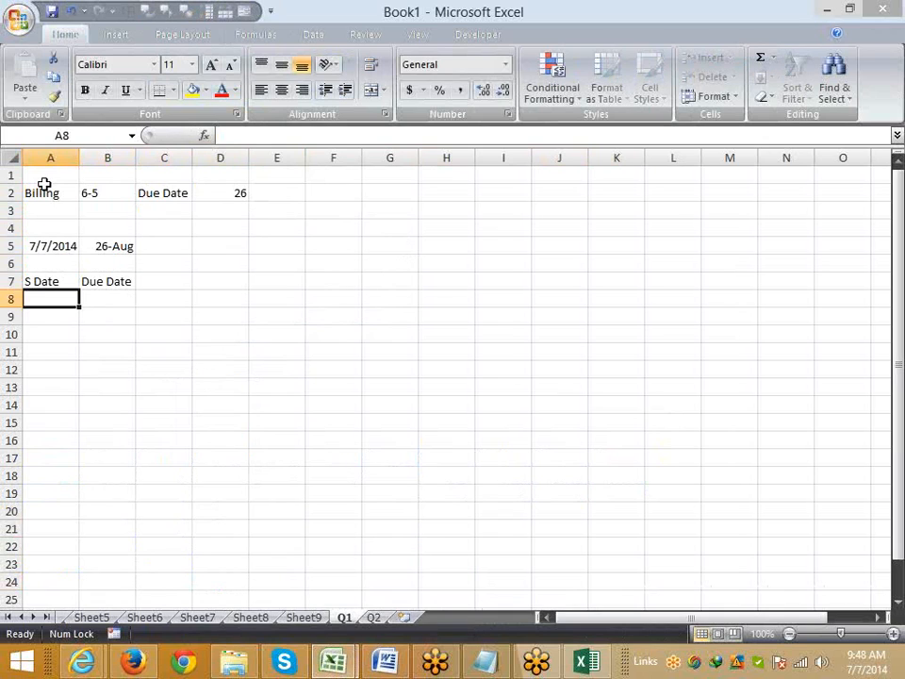
pyautogui.write('7/1')
pyautogui.press('Return')
pyautogui.write('8/1')
pyautogui.press('Return')
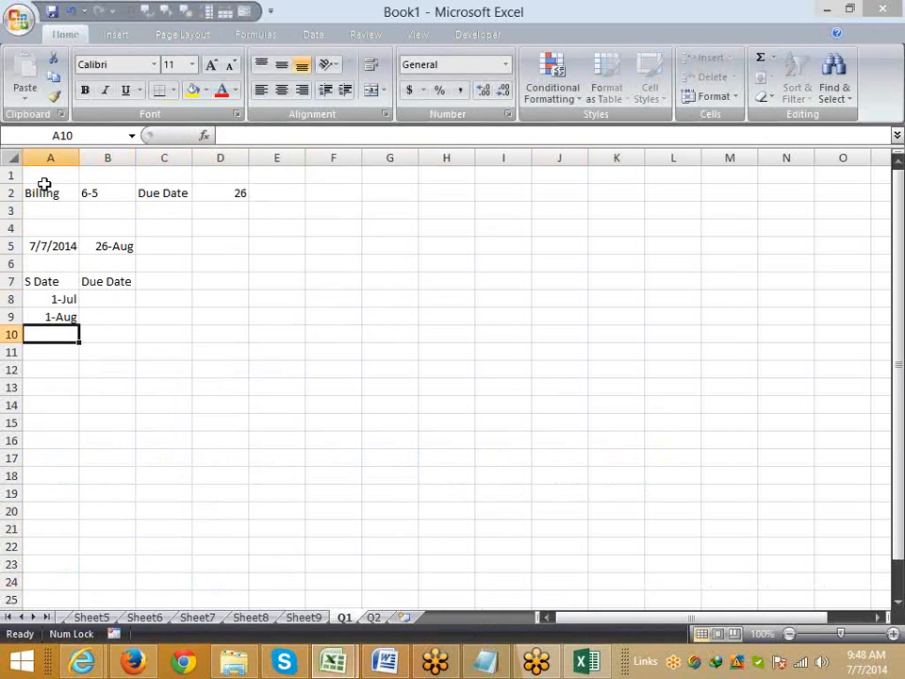
pyautogui.write('4/4')
pyautogui.press('Return')
pyautogui.write('7/6')
pyautogui.press('Return')
# Continue the S Date list in A12:A14 with the dates 8/1, 2/5 and 26/7.
pyautogui.write('8')
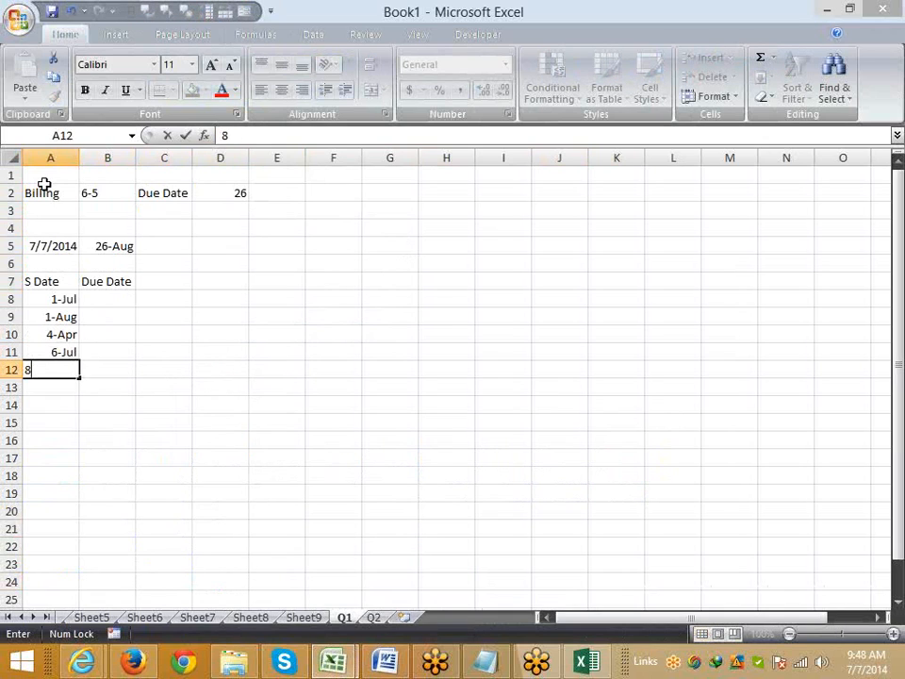
pyautogui.write('/1')
pyautogui.press('Return')
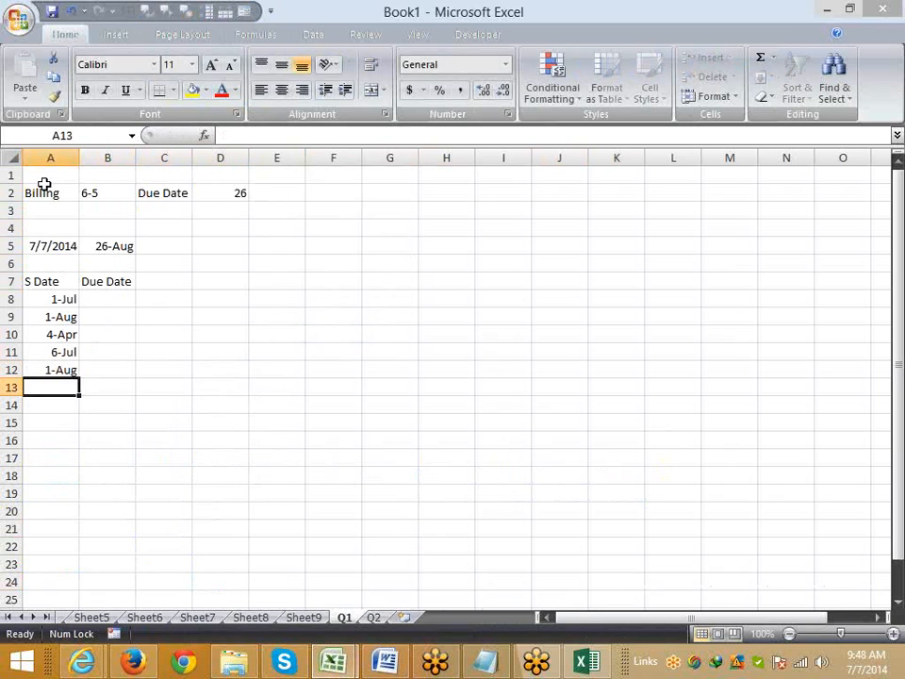
pyautogui.write('2/5')
pyautogui.press('Return')
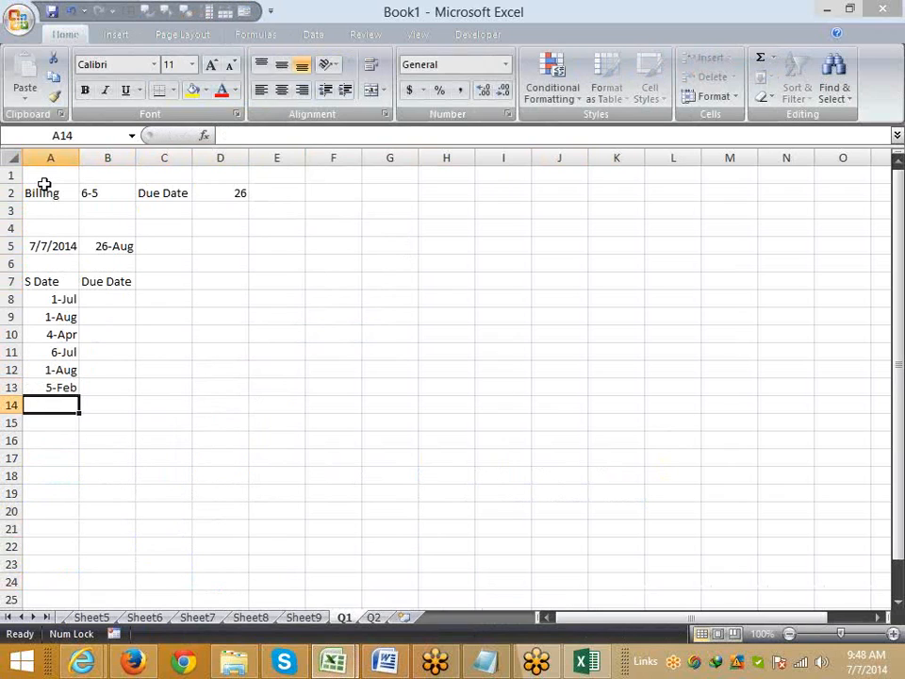
pyautogui.write('26/7')
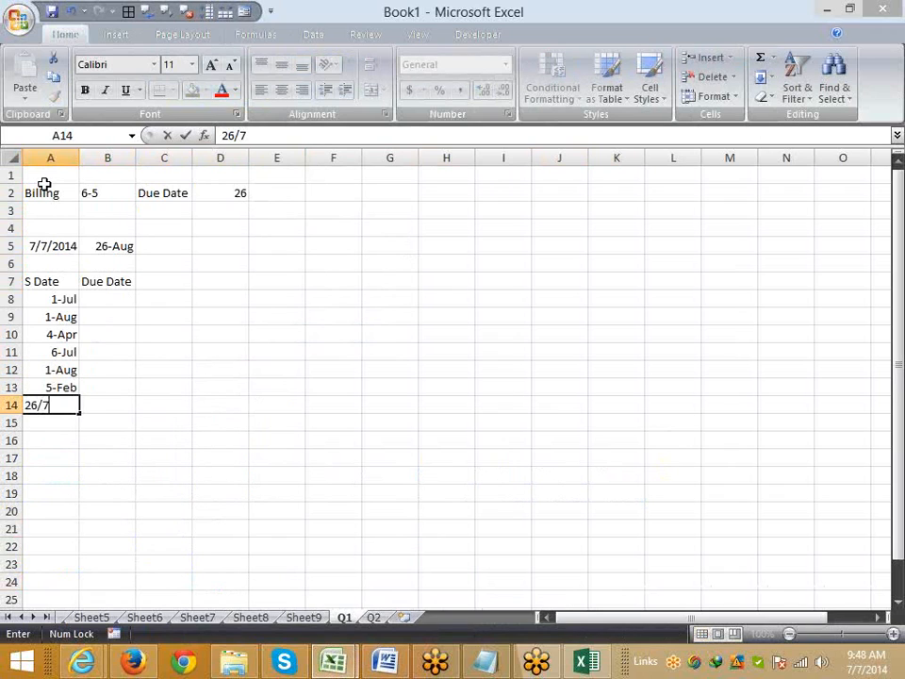
pyautogui.press('Return')
pyautogui.press('Up')
pyautogui.write('7/')
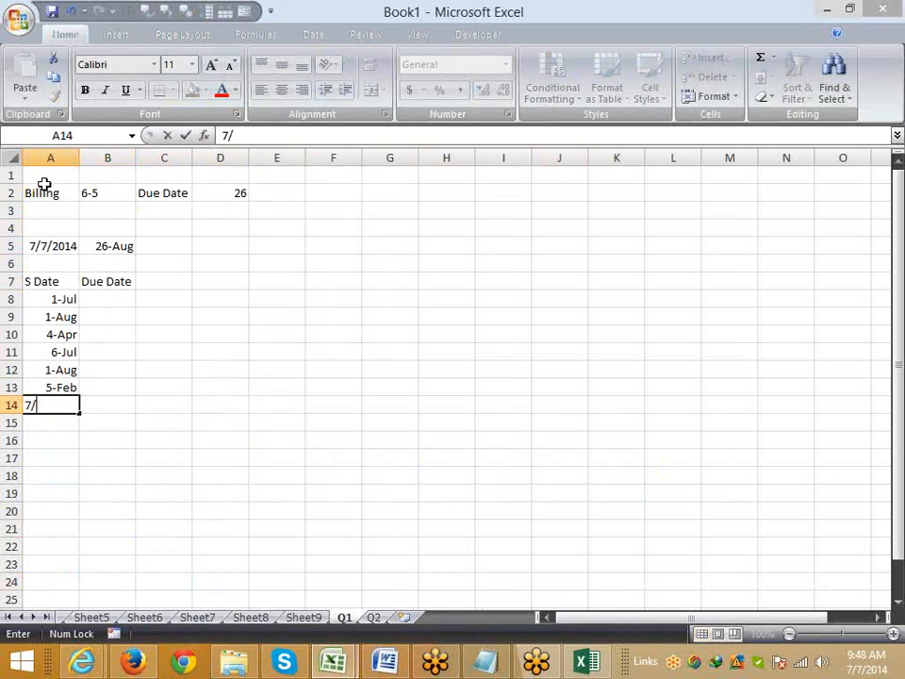
pyautogui.write('2')
pyautogui.press('Escape')
# Go through the empty Due Date cells B8:B14 next to each S Date, ending back at B8.
pyautogui.hotkey('ctrl', 'Up')
pyautogui.press('Down')
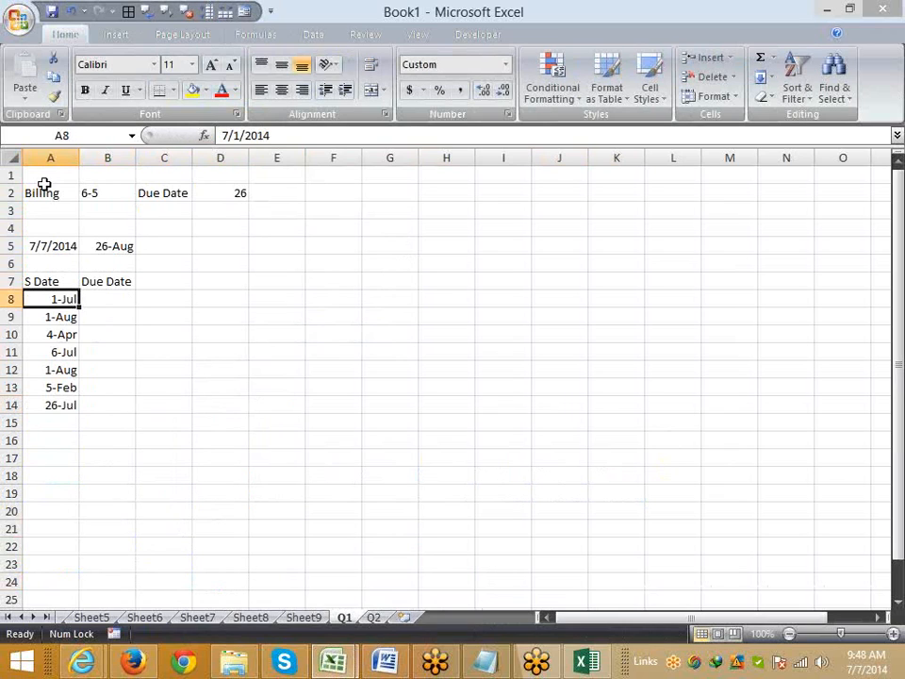
pyautogui.press('Right')
pyautogui.press('Down')
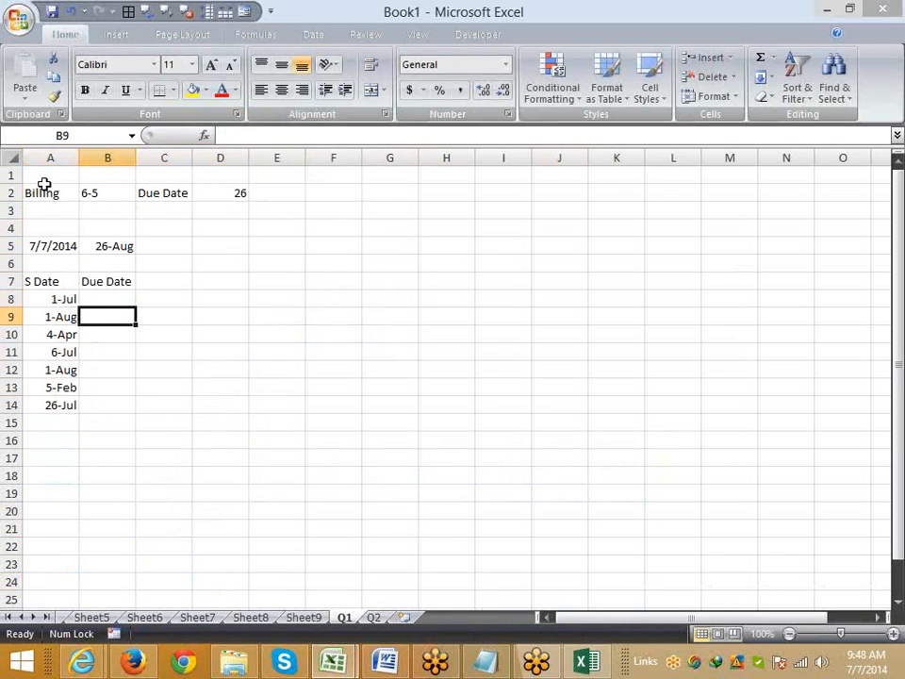
pyautogui.press('Down')
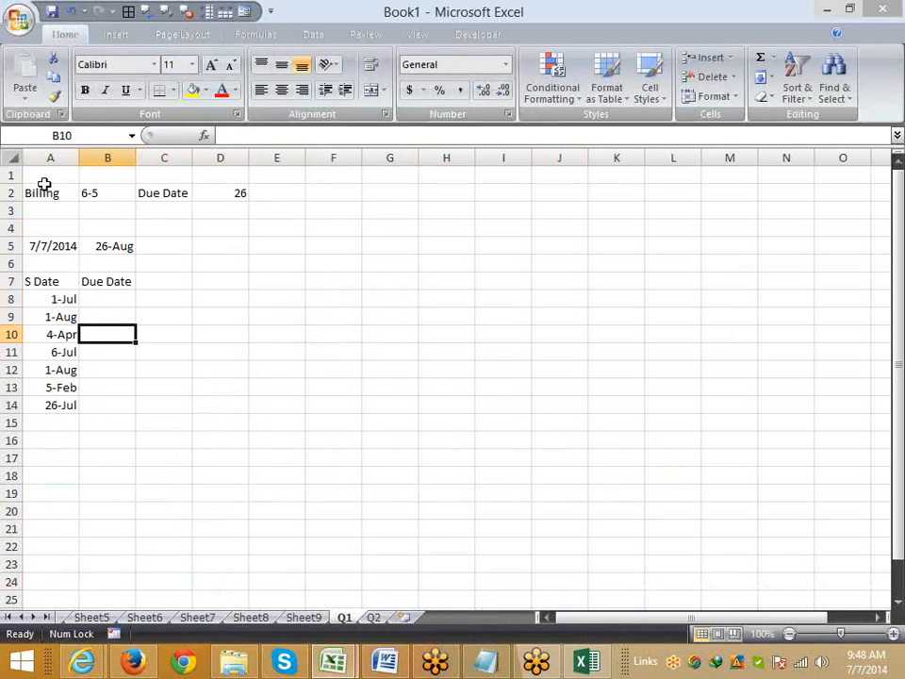
pyautogui.press('Down')
pyautogui.press('Down')
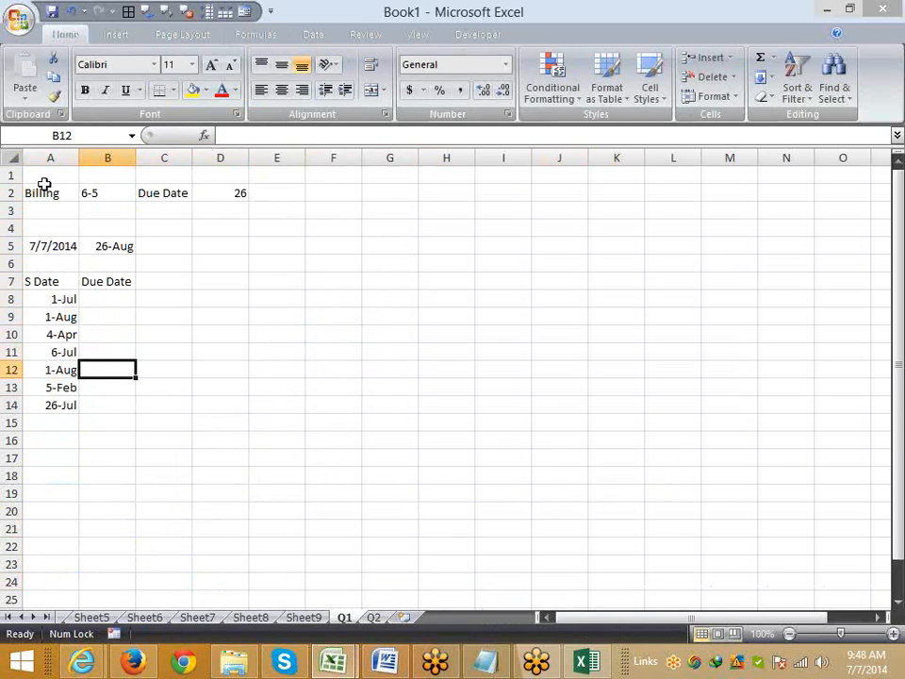
pyautogui.press('Down')
pyautogui.press('Down')
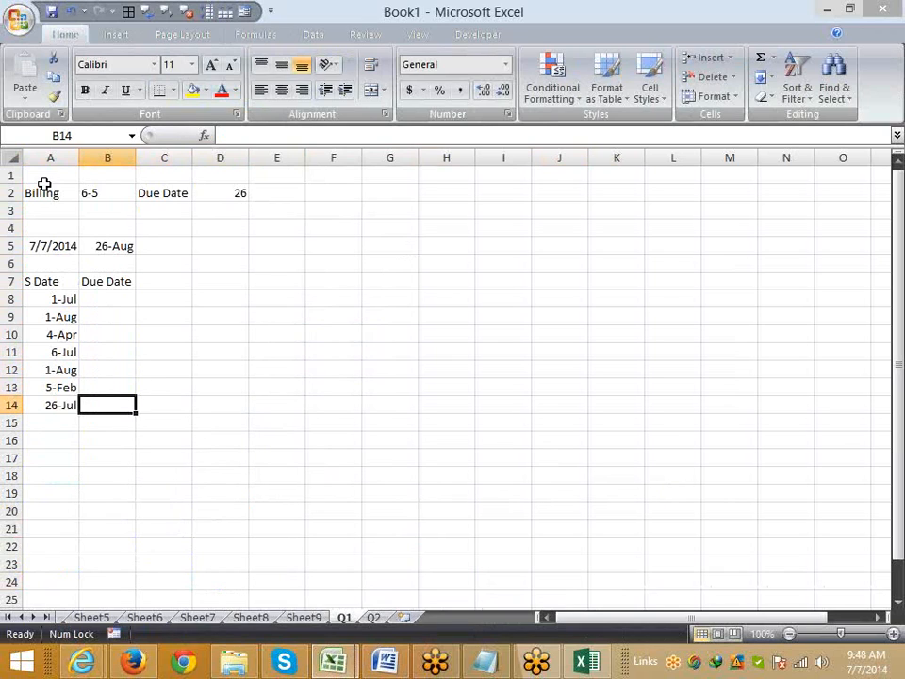
pyautogui.press('Up')
pyautogui.press('Up')
pyautogui.press('Up')
pyautogui.press('Up')
pyautogui.press('Up')
pyautogui.press('Up')
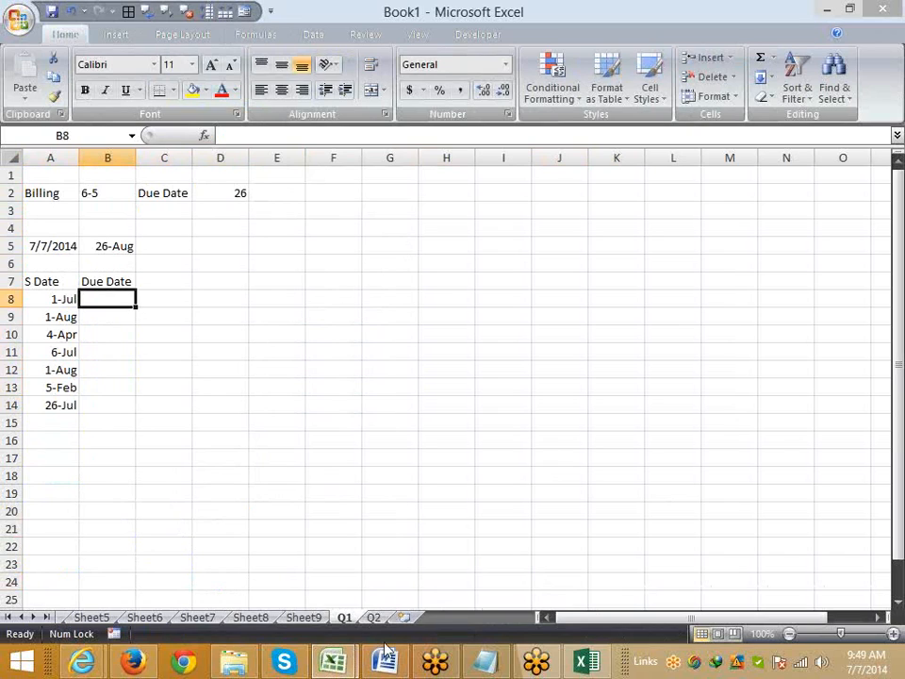
# On sheet Q2, enter the title Project in cell A2.
pyautogui.click(373, 616)
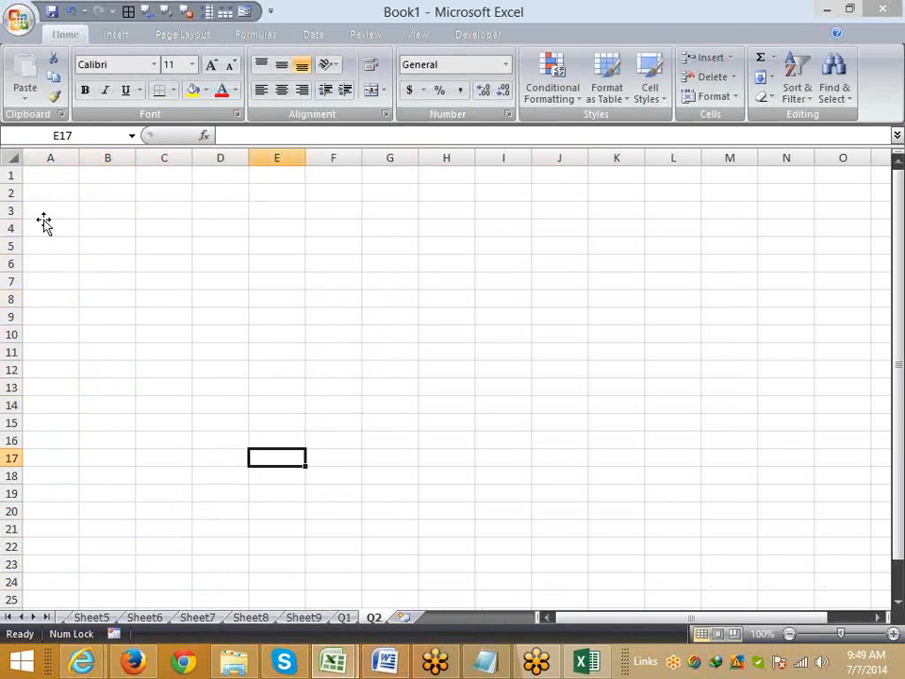
pyautogui.click(45, 224)
pyautogui.click(48, 209)
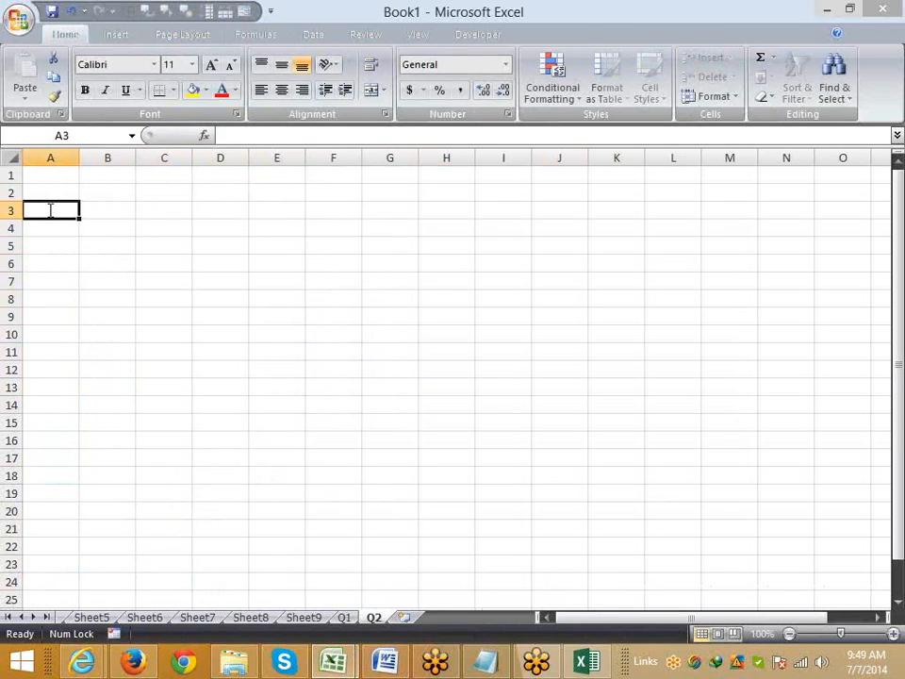
pyautogui.write('Satrt')
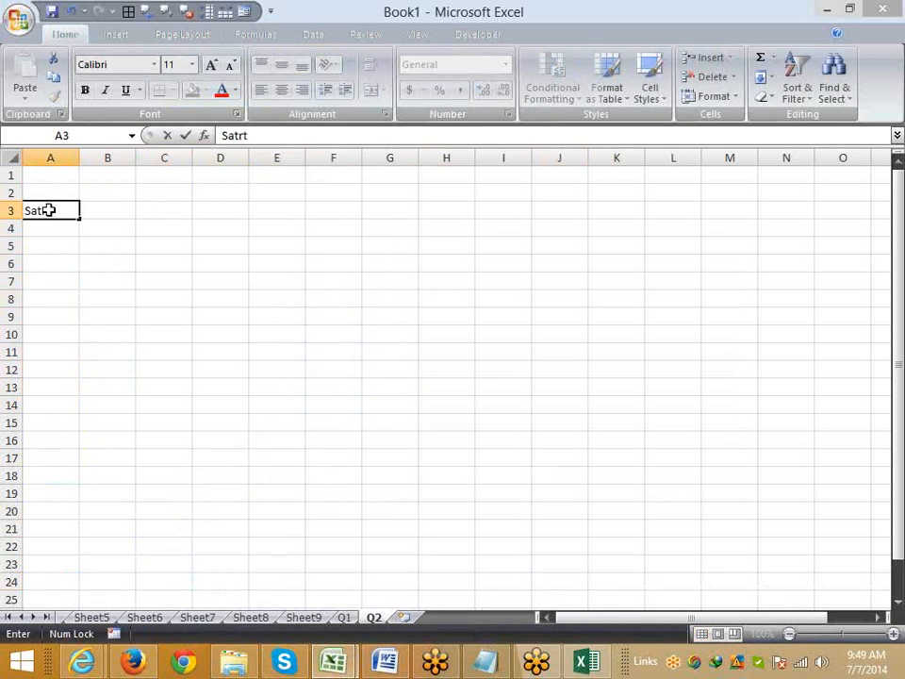
pyautogui.press('Escape')
pyautogui.press('Up')
pyautogui.write('P')
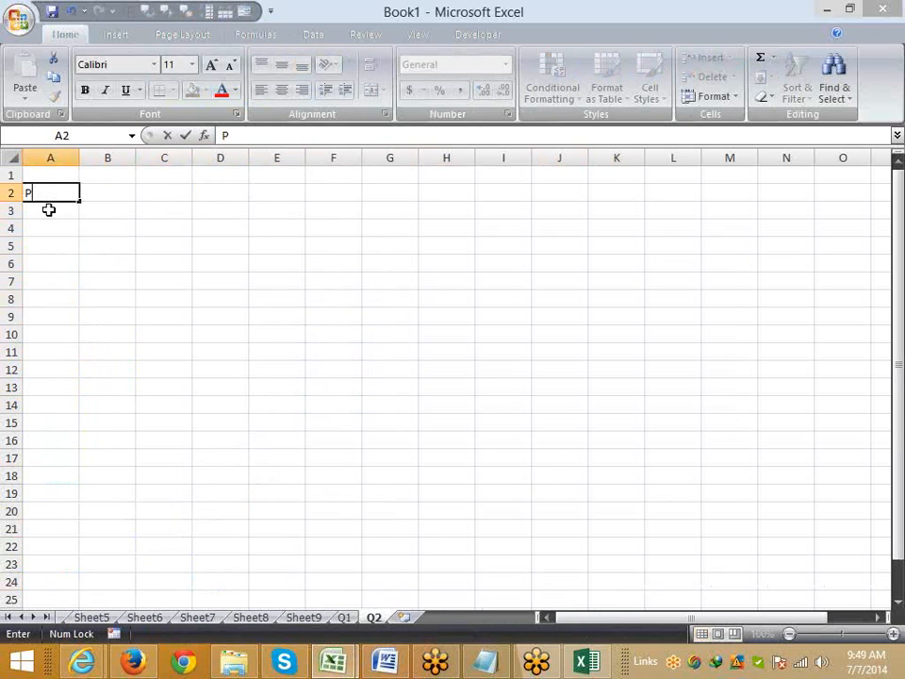
pyautogui.write('roject')
pyautogui.press('Return')
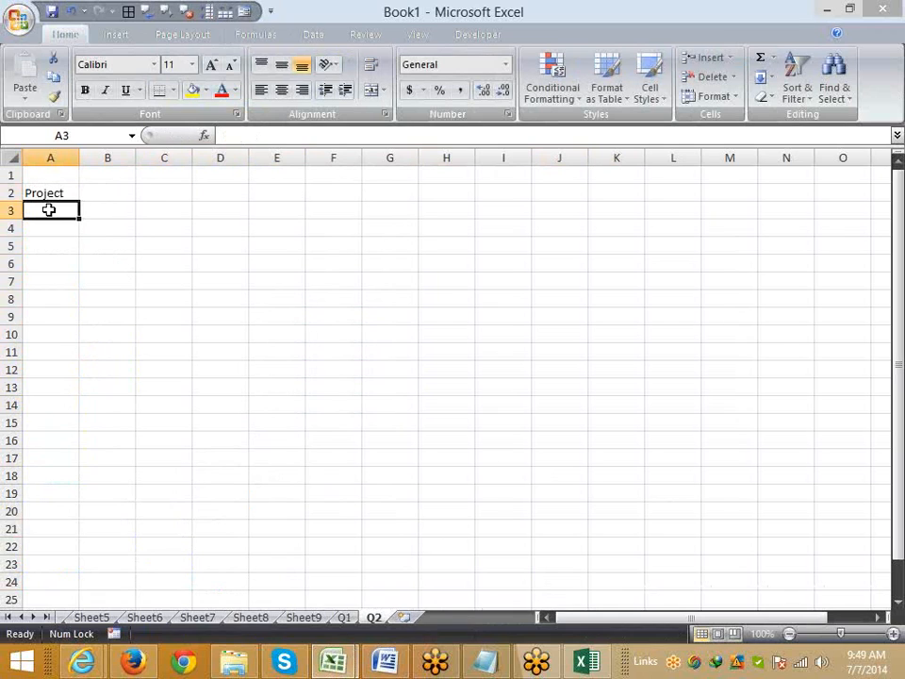
# Enter the heading Start in cell A4 with the date 7/3 below it in A5.
pyautogui.press('Down')
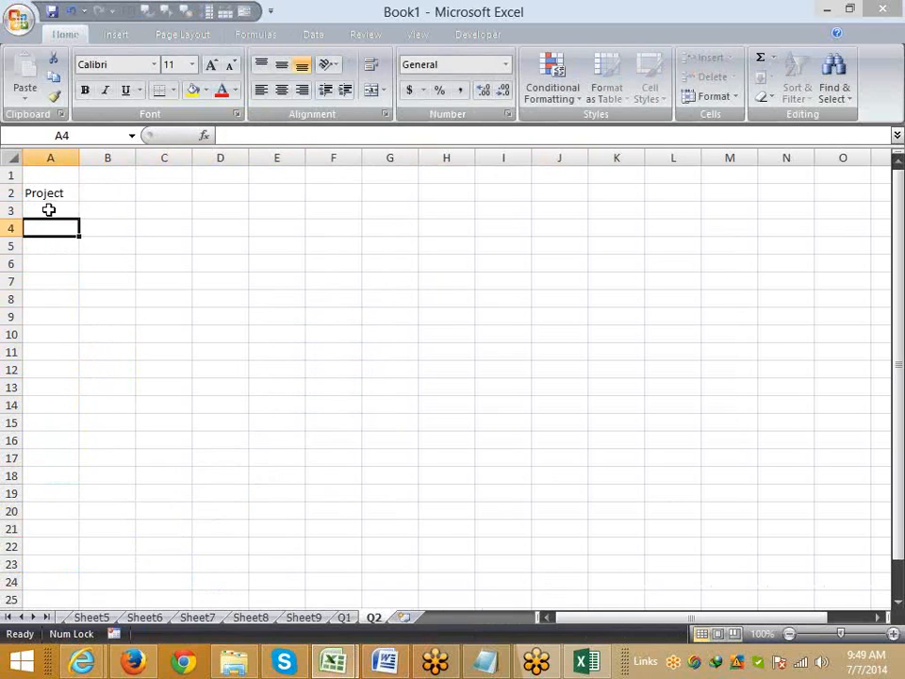
pyautogui.write('St')
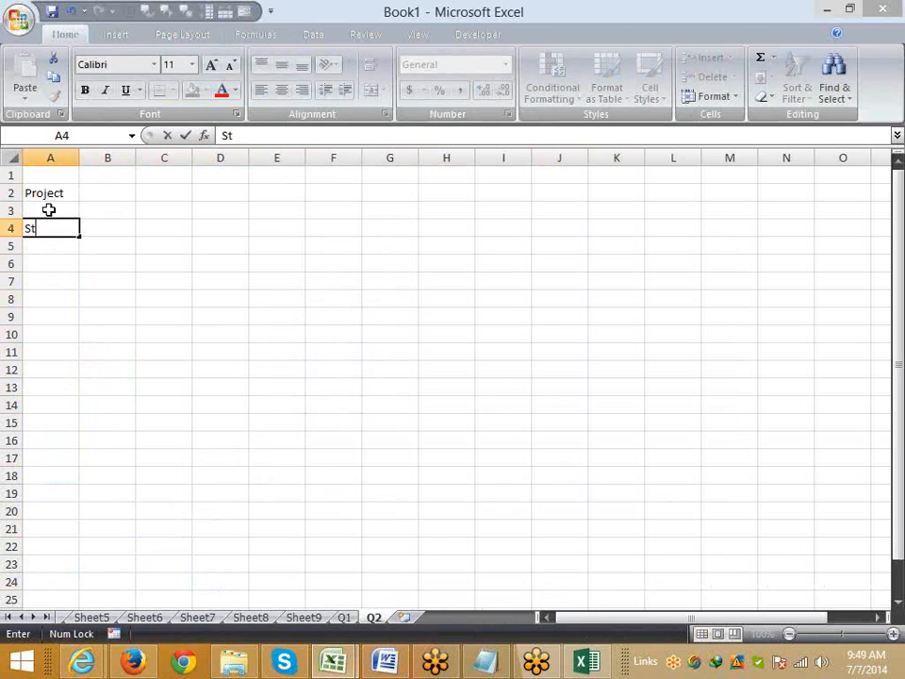
pyautogui.write('art')
pyautogui.press('Return')
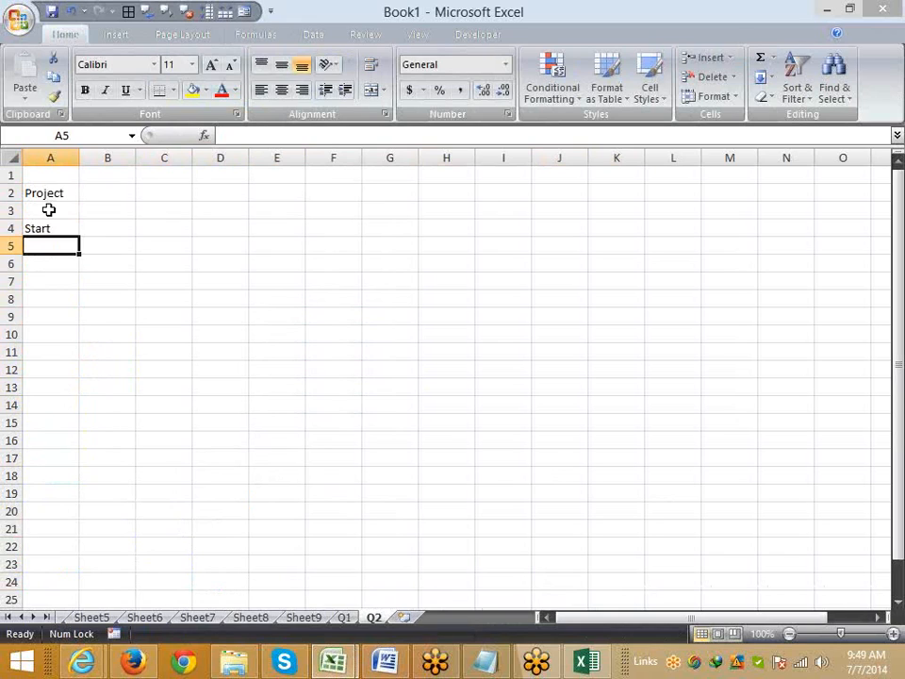
pyautogui.write('7/3')
pyautogui.press('Tab')
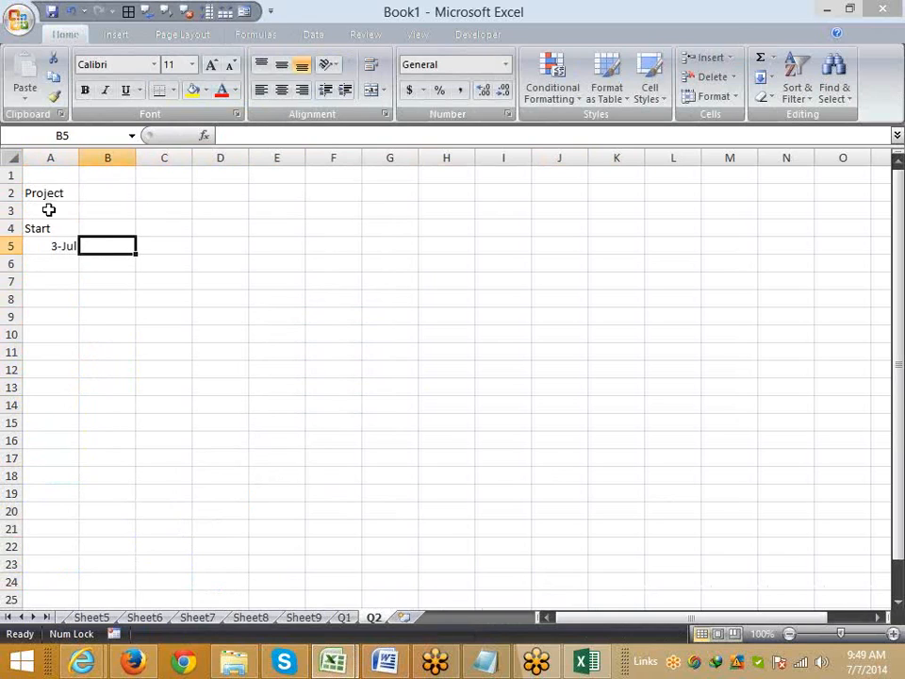
# Enter the heading End in cell B4 and insert today's date, 7/7/2014, below it in B5.
pyautogui.press('Up')
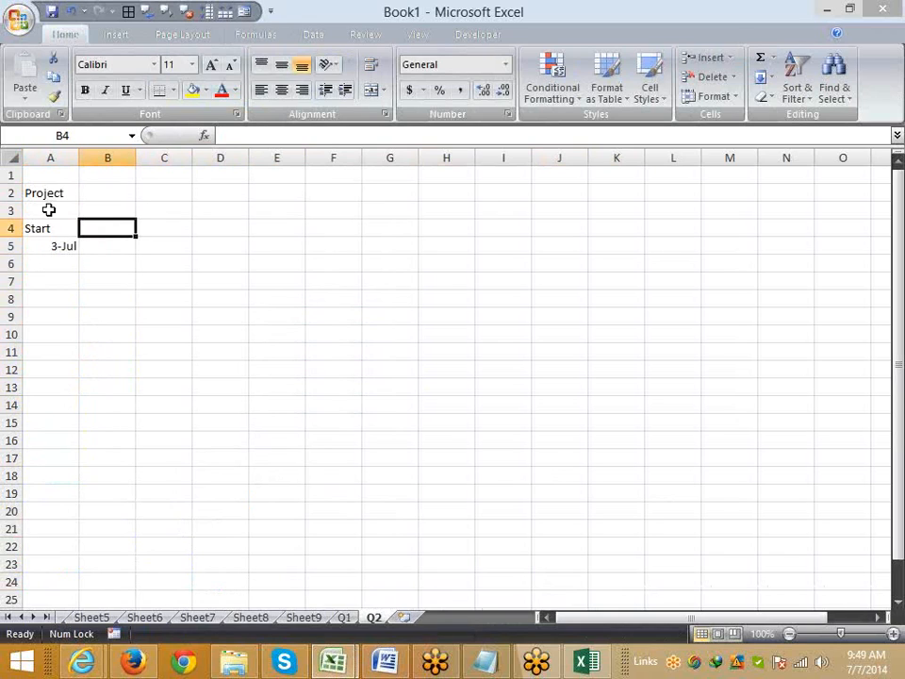
pyautogui.write('End')
pyautogui.press('Return')
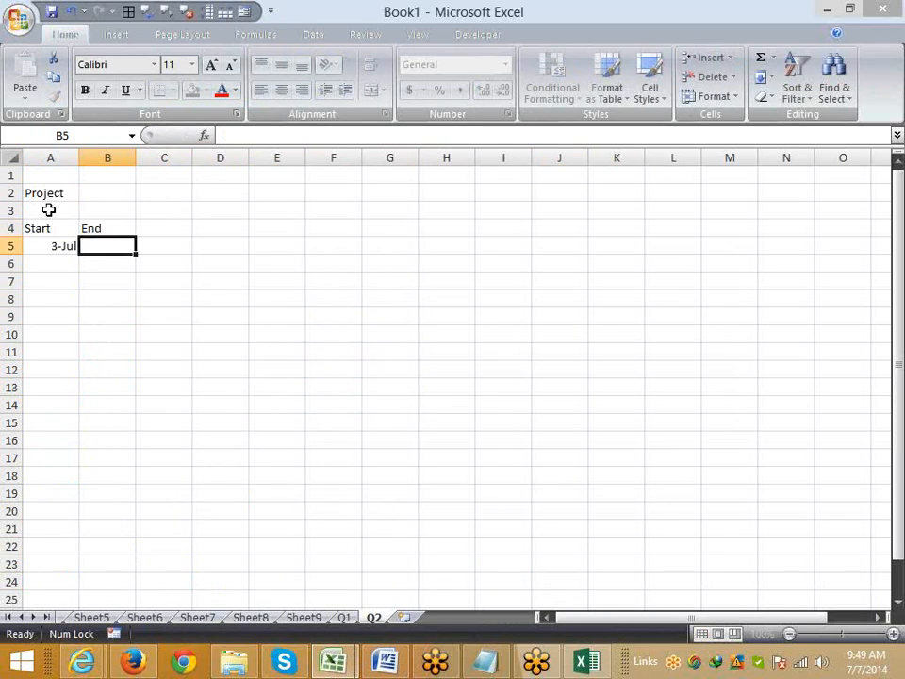
pyautogui.hotkey('ctrl', ';')
pyautogui.press('Return')
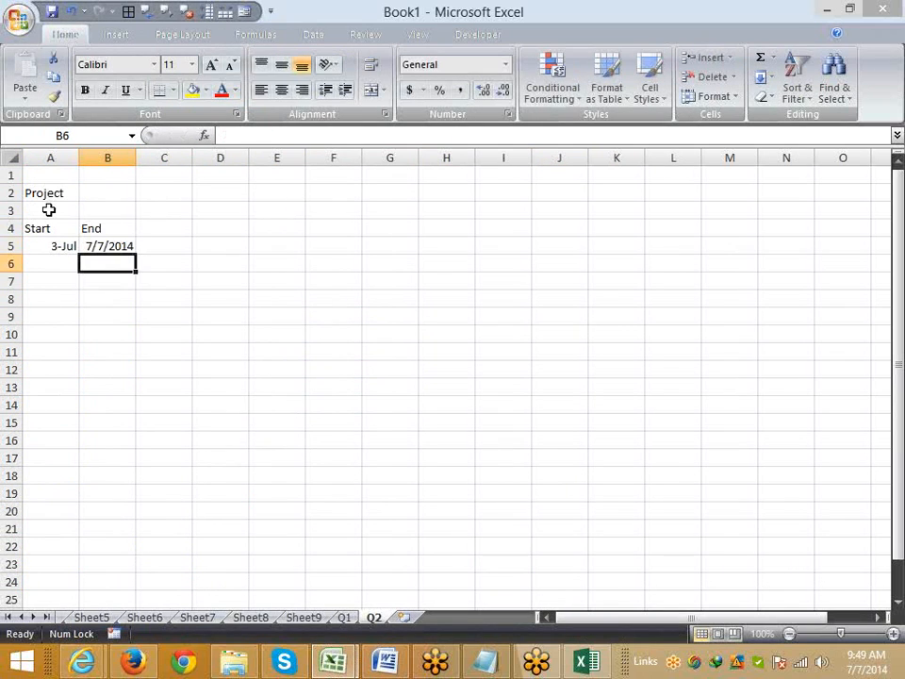
# Enter the start time 11:00 in A6 and the end time 14:00 in B6.
pyautogui.press('Left')
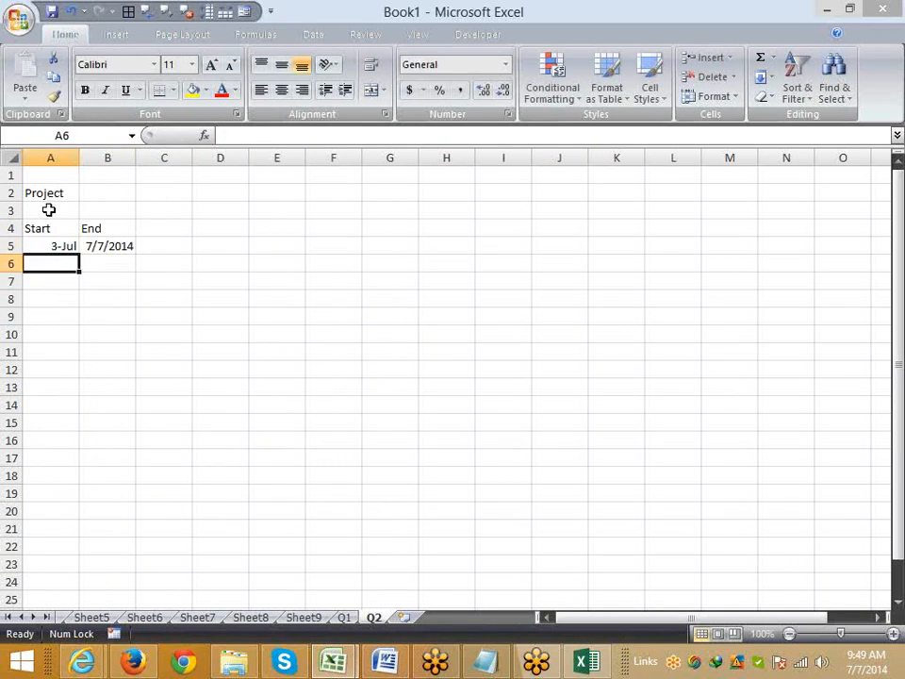
pyautogui.write('1:')
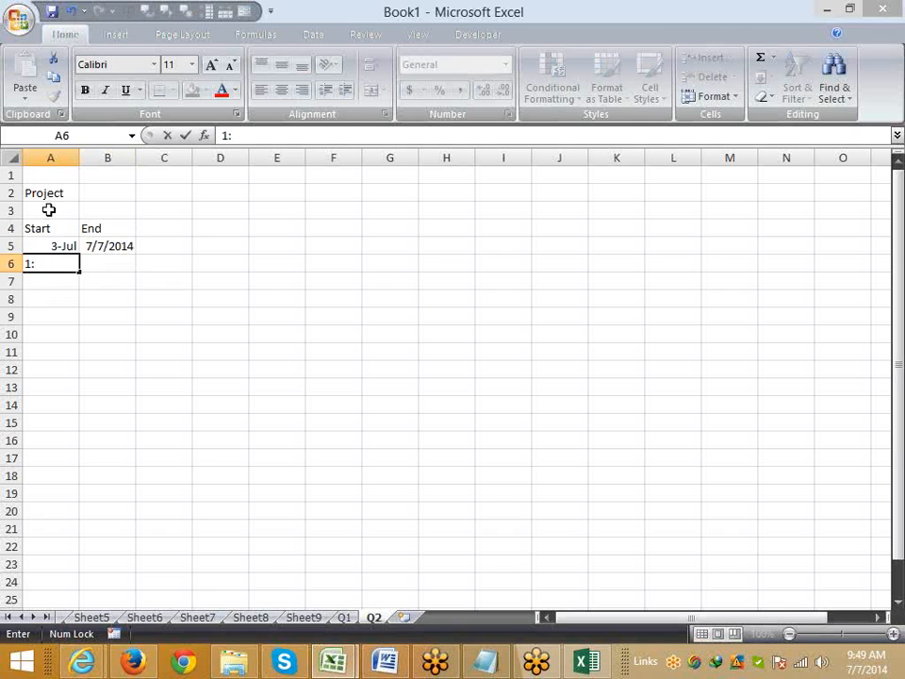
pyautogui.press('BackSpace')
pyautogui.write('1')
pyautogui.write(':00')
pyautogui.press('Tab')
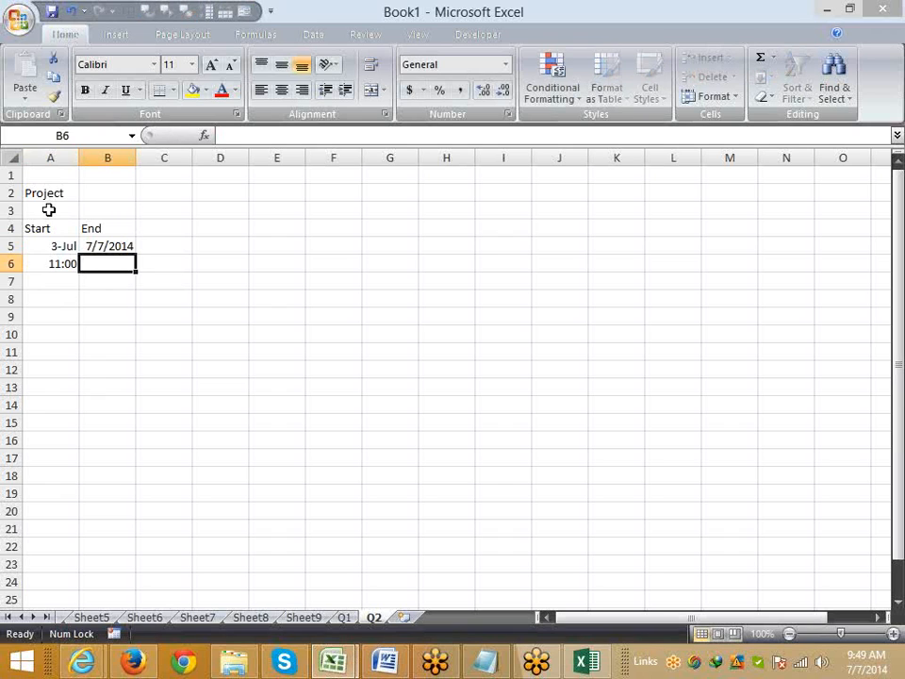
pyautogui.write('14:00')
pyautogui.press('Return')
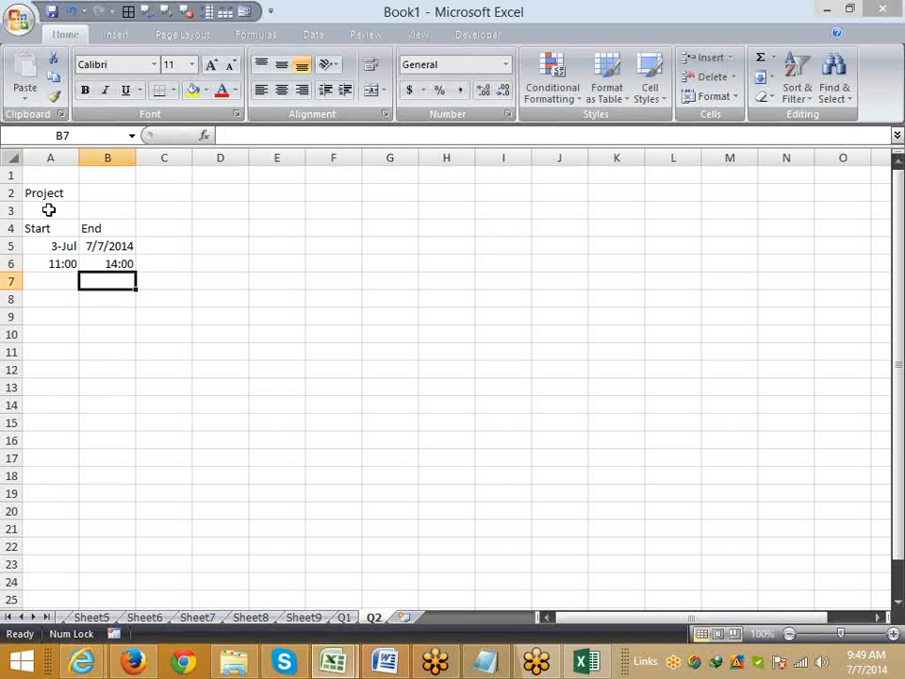
# Add the label Shift in cell A8 with the shift times 9:00 in A9 and 6:00 in B9.
pyautogui.press('Down')
pyautogui.press('Left')
pyautogui.write('S')
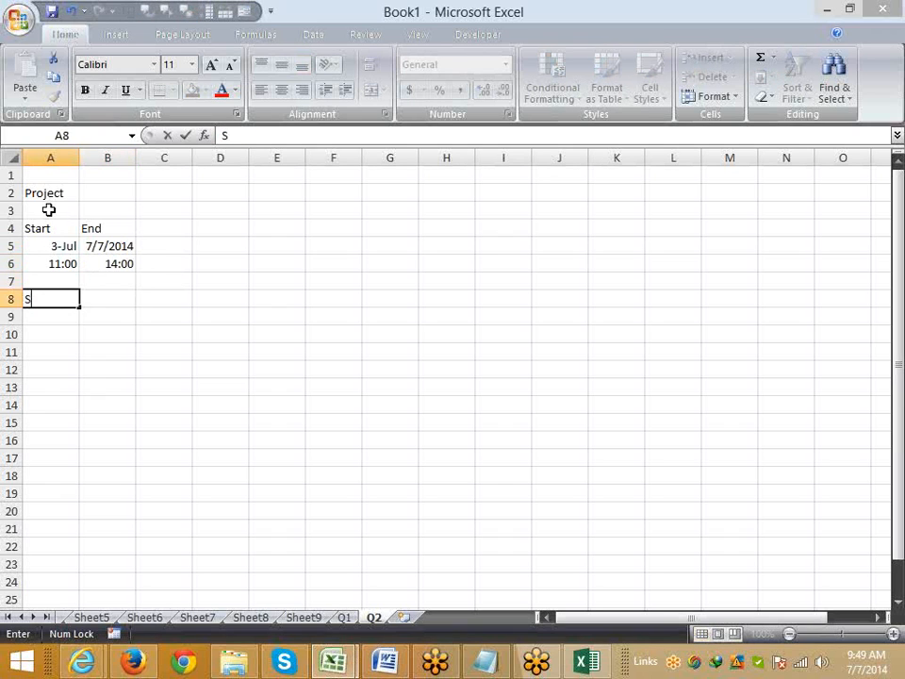
pyautogui.write('hift')
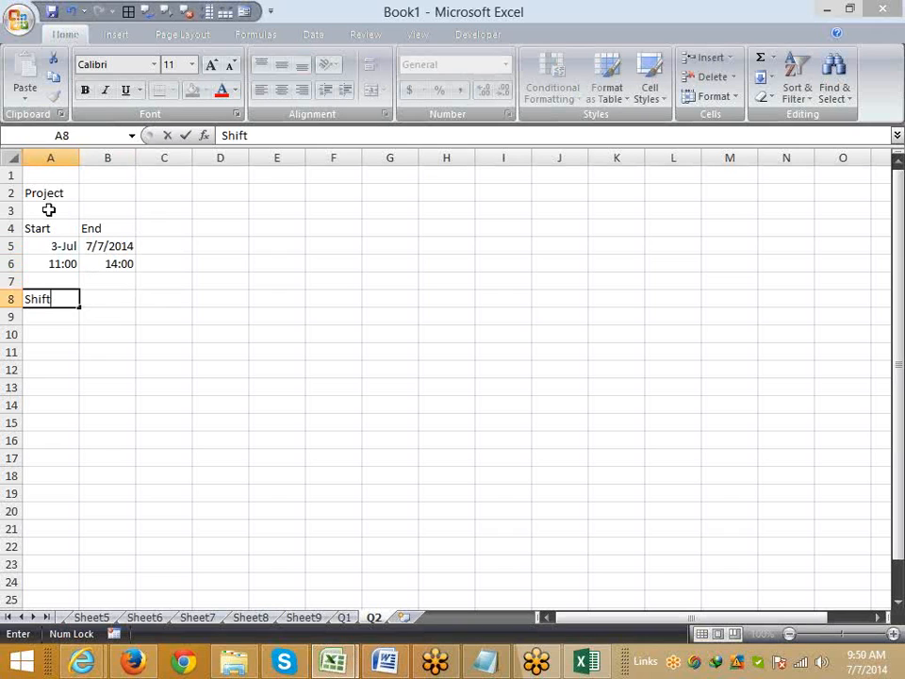
pyautogui.press('Return')
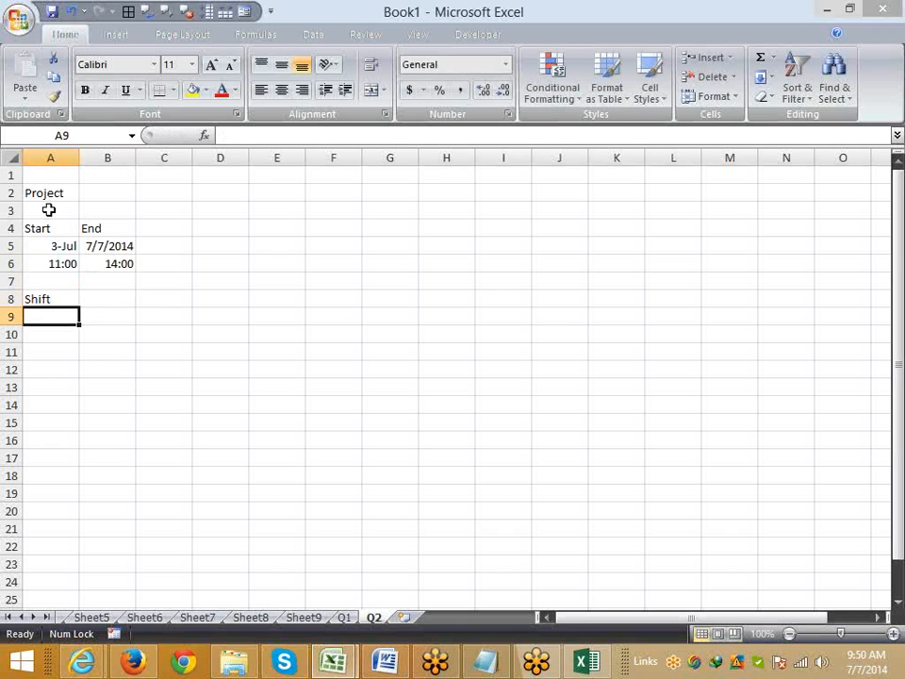
pyautogui.write('9')
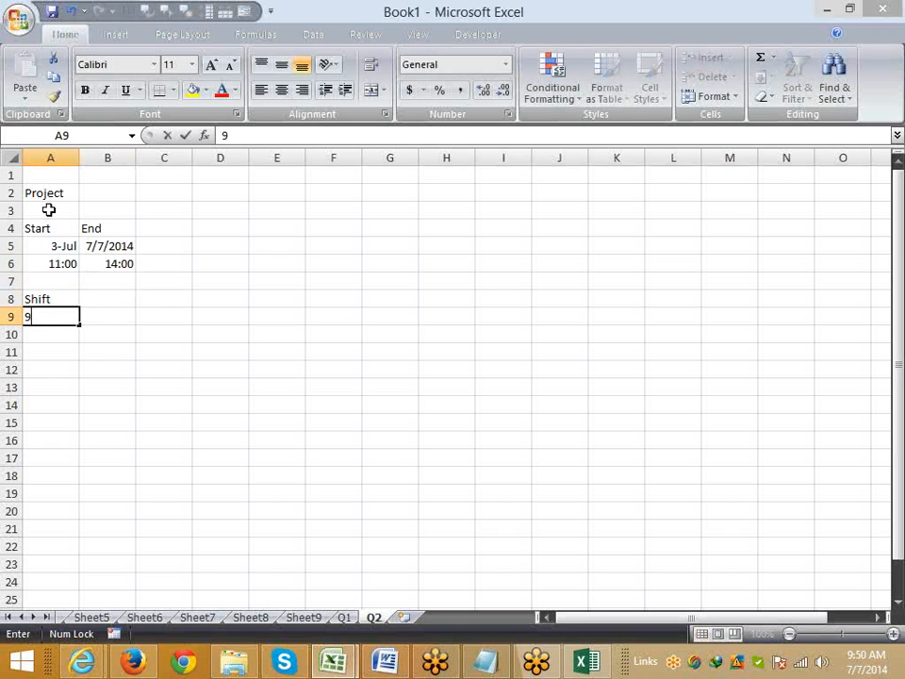
pyautogui.write(':00')
pyautogui.press('Tab')
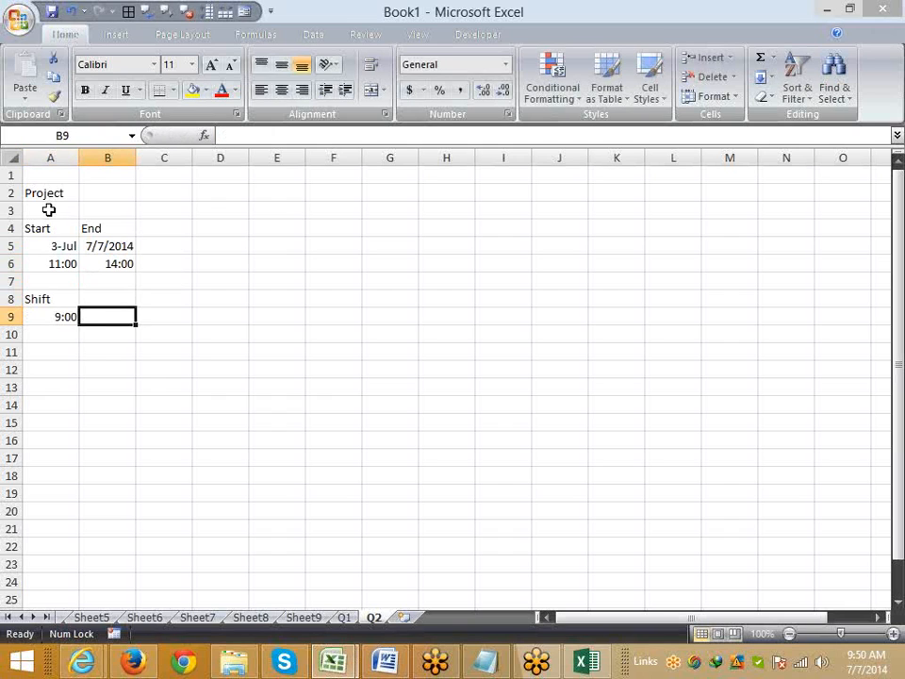
pyautogui.write('6:0')
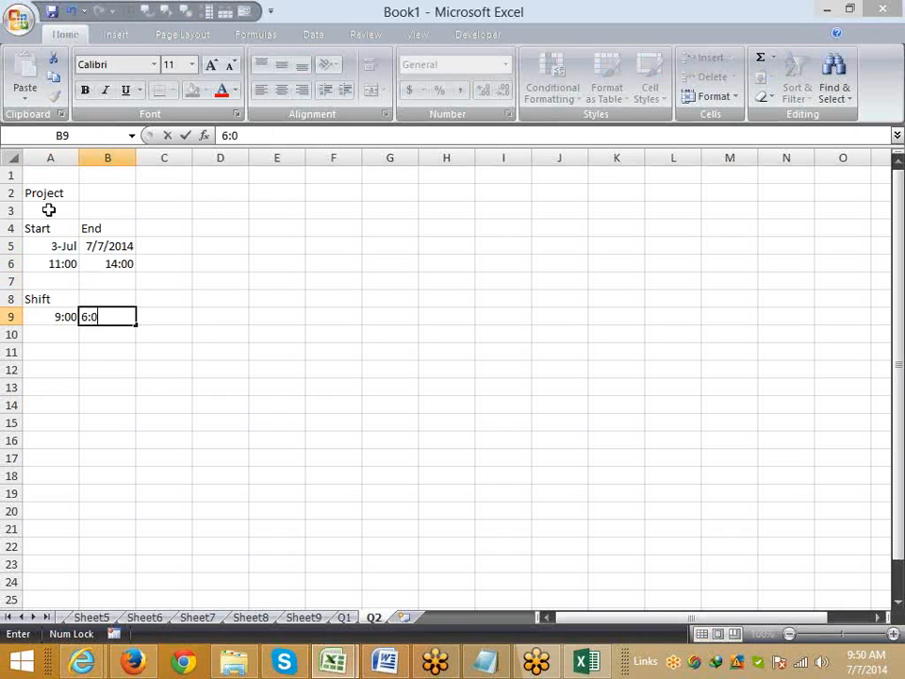
pyautogui.write('0')
pyautogui.press('Tab')
# Enter the label Hours in cell B11 and fill the answer cell C11 beside it with yellow.
pyautogui.press('Down')
pyautogui.press('Down')
pyautogui.press('Left')
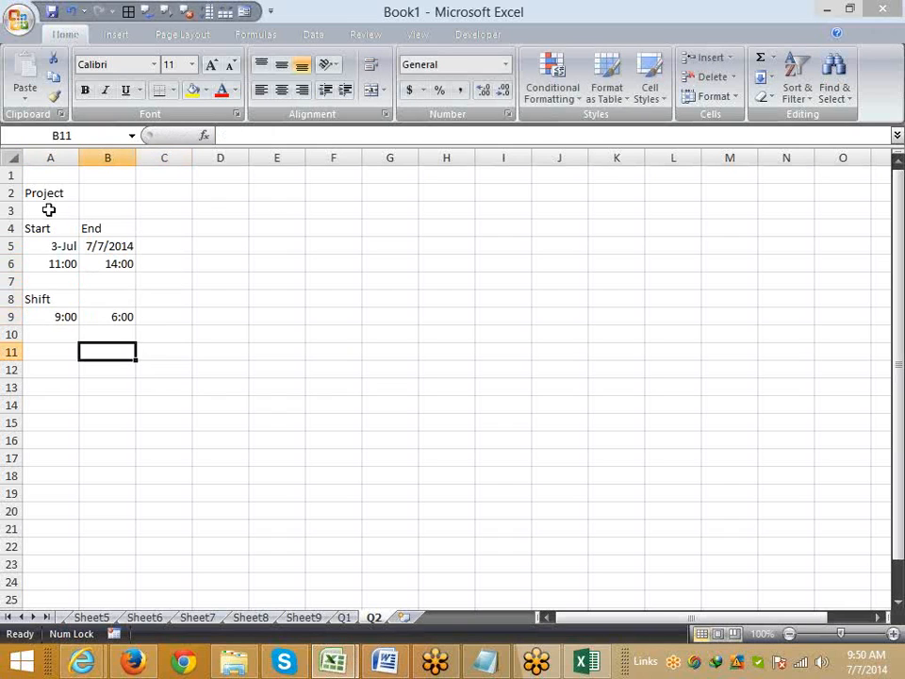
pyautogui.write('Ho')
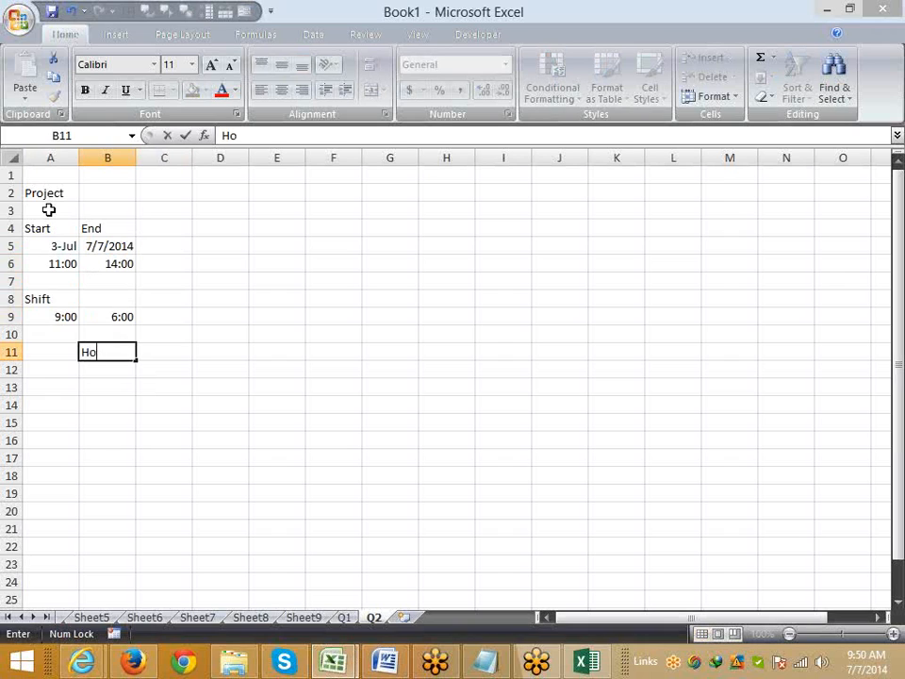
pyautogui.write('urs')
pyautogui.press('Return')
pyautogui.press('Right')
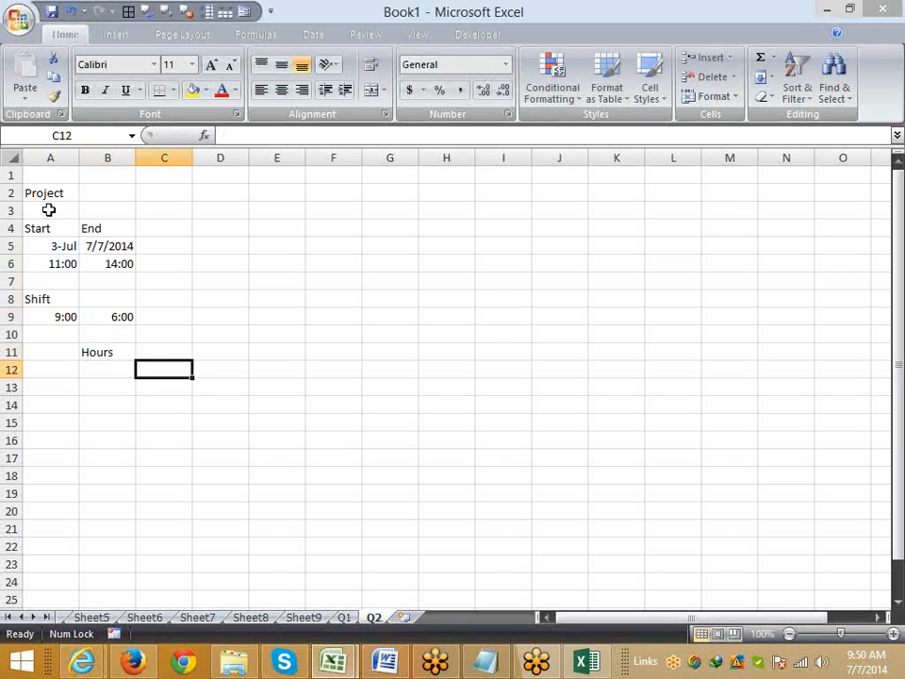
pyautogui.press('Up')
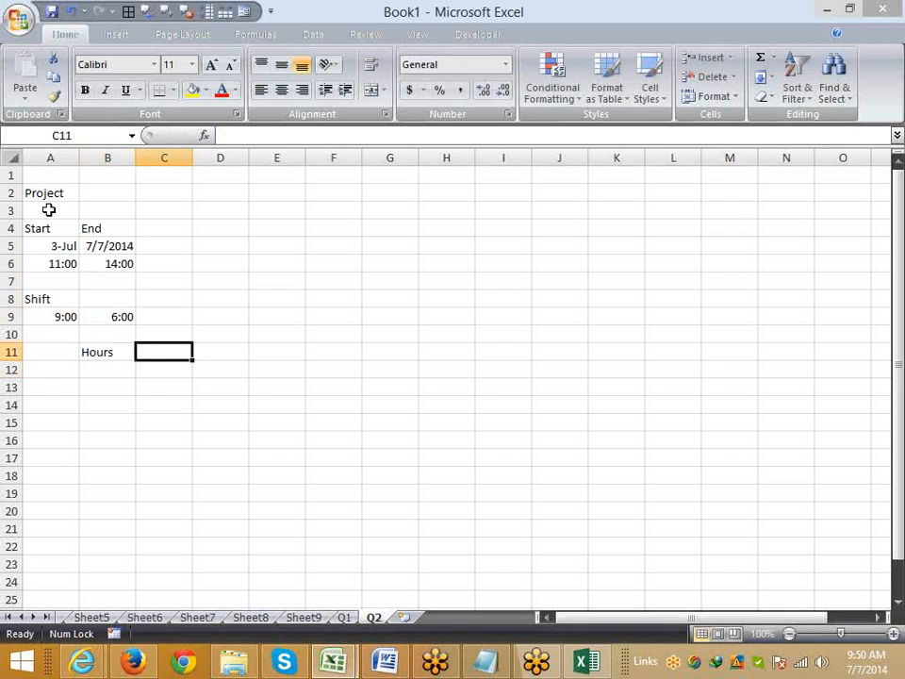
pyautogui.click(193, 91)
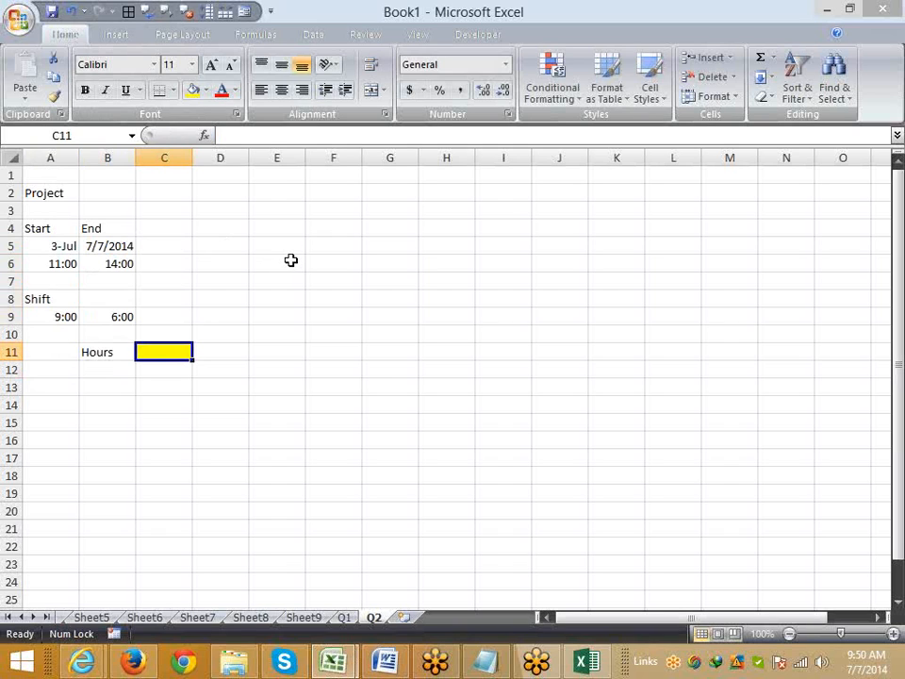
# Save the workbook as date9 on Local Disk (D:) as an Excel Macro-Enabled Workbook.
pyautogui.click(54, 13)
pyautogui.click(82, 226)
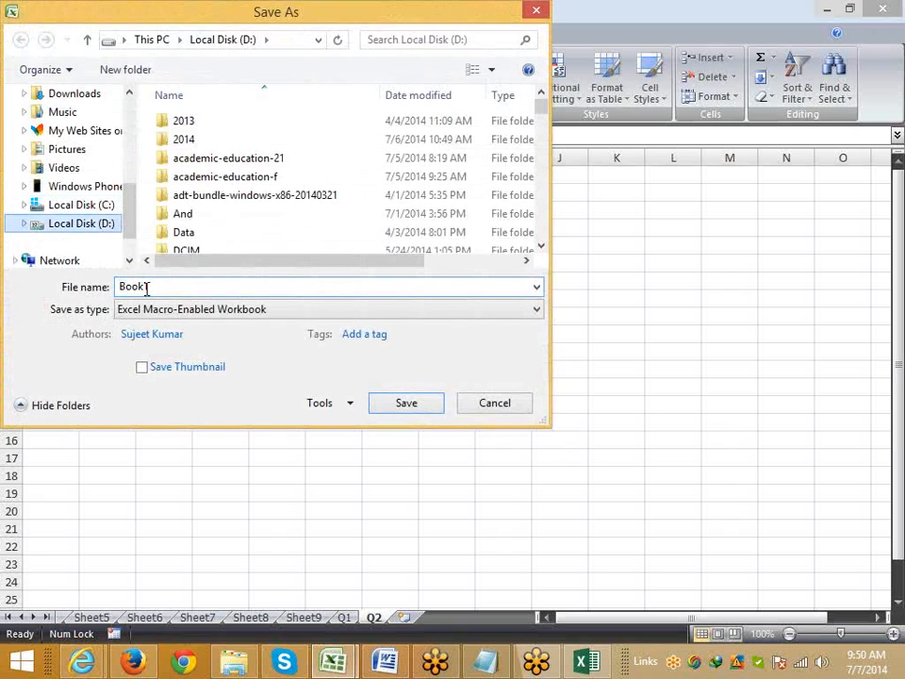
pyautogui.click(147, 289)
pyautogui.write('date')
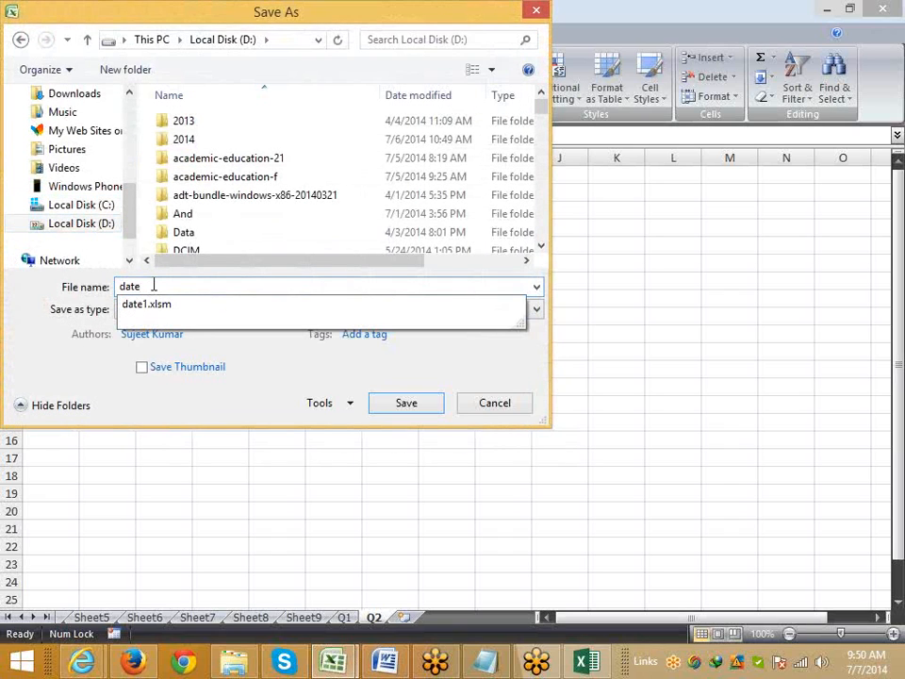
pyautogui.write('9')
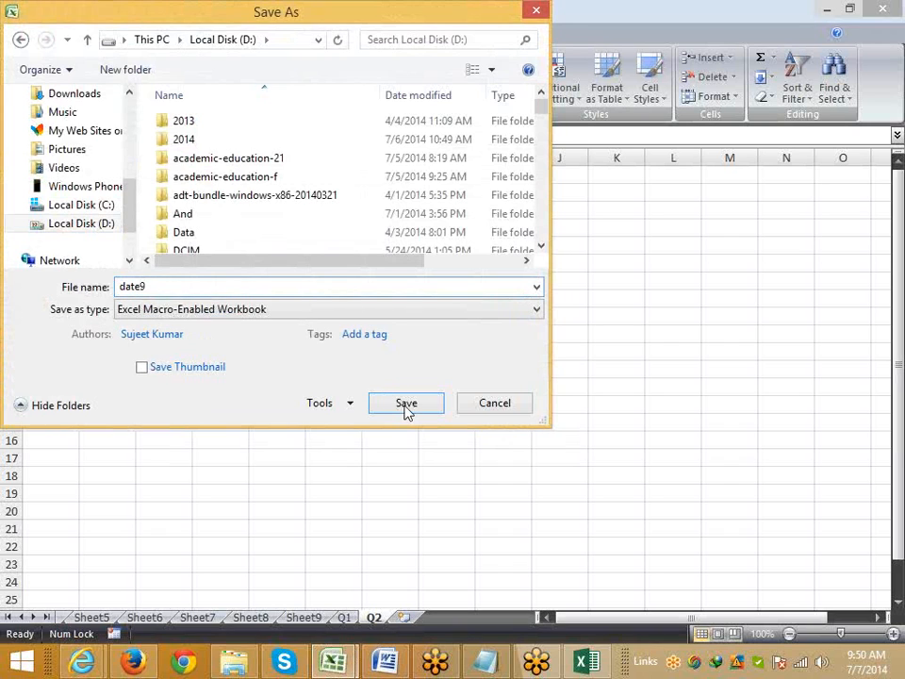
pyautogui.click(405, 403)
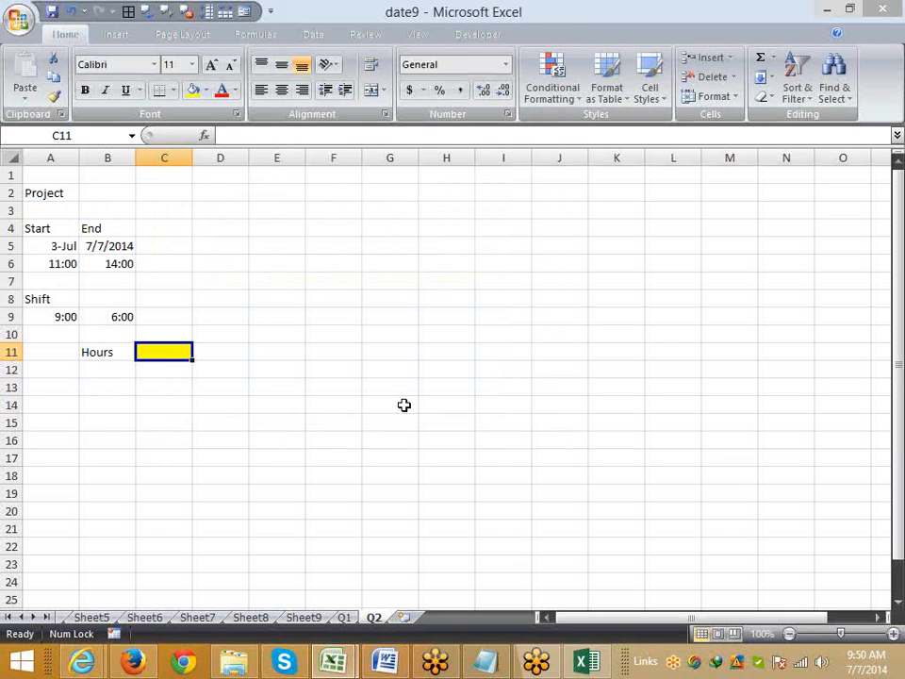